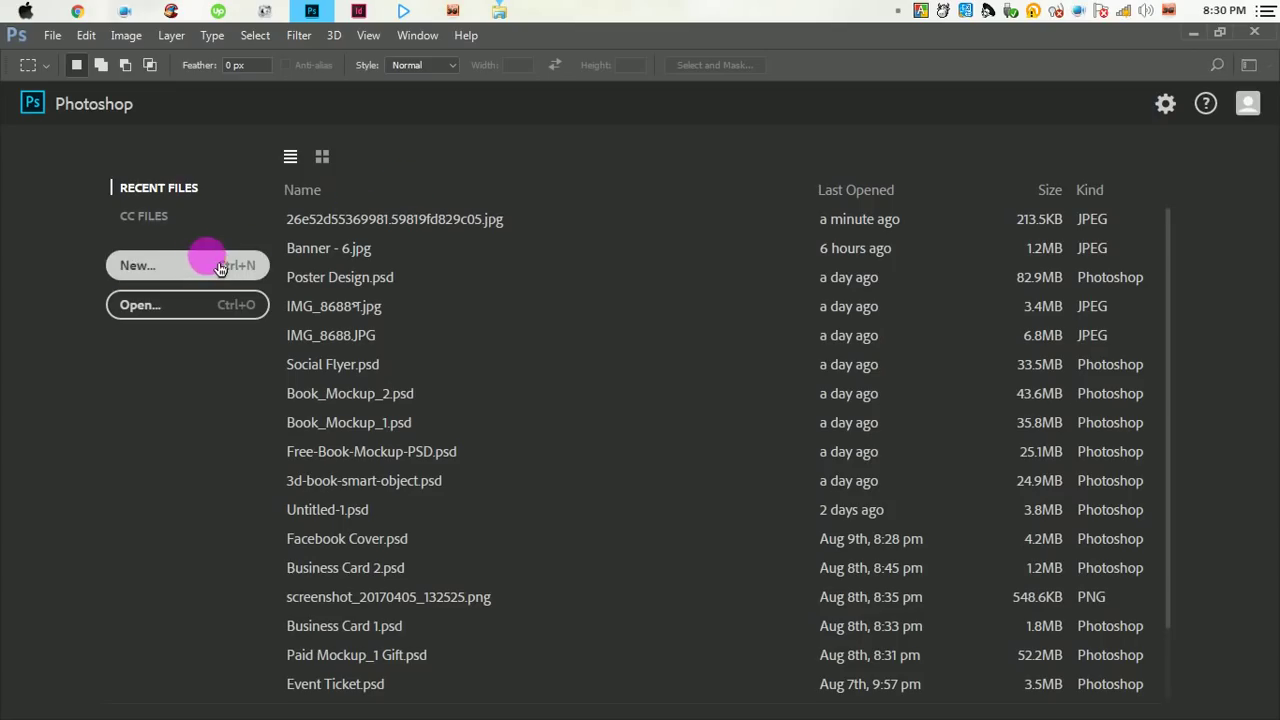
- Create a new 1500 × 2133 px, 300 ppi CMYK Color document named 'Company Profile Design'
left_click(220, 268)
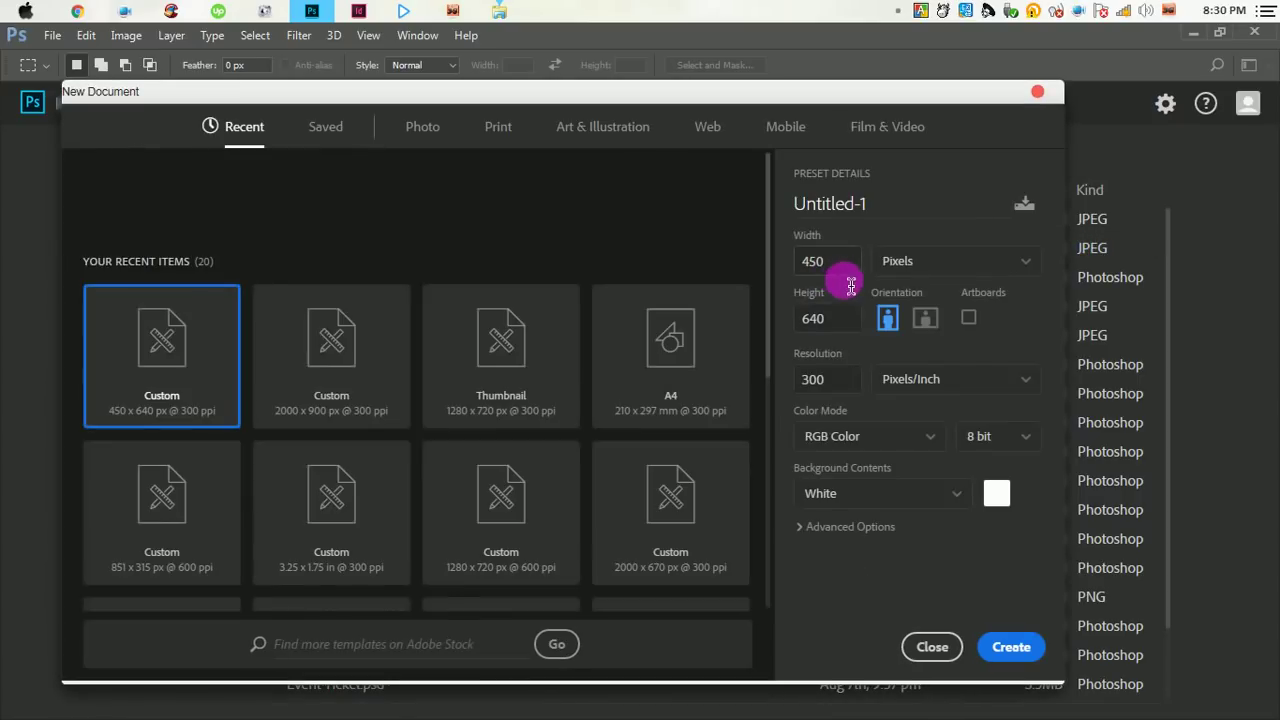
left_click(848, 270)
type("50")
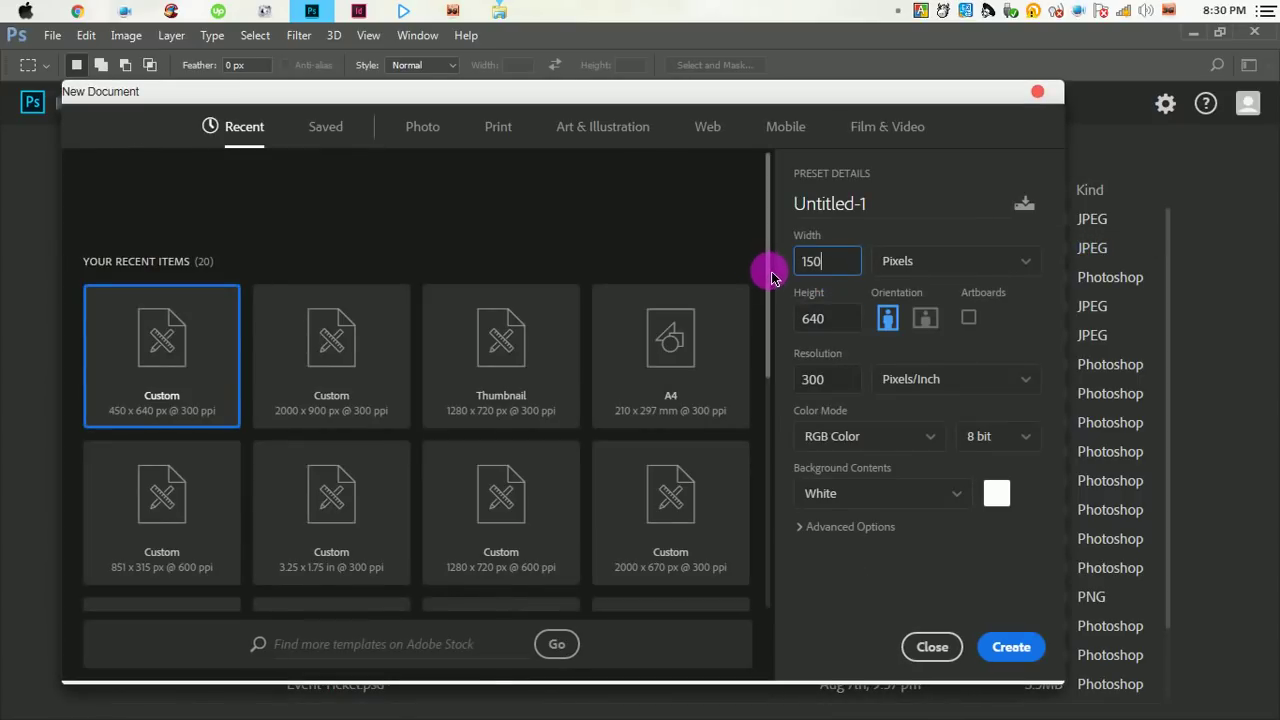
type("0")
key("Tab")
type("21")
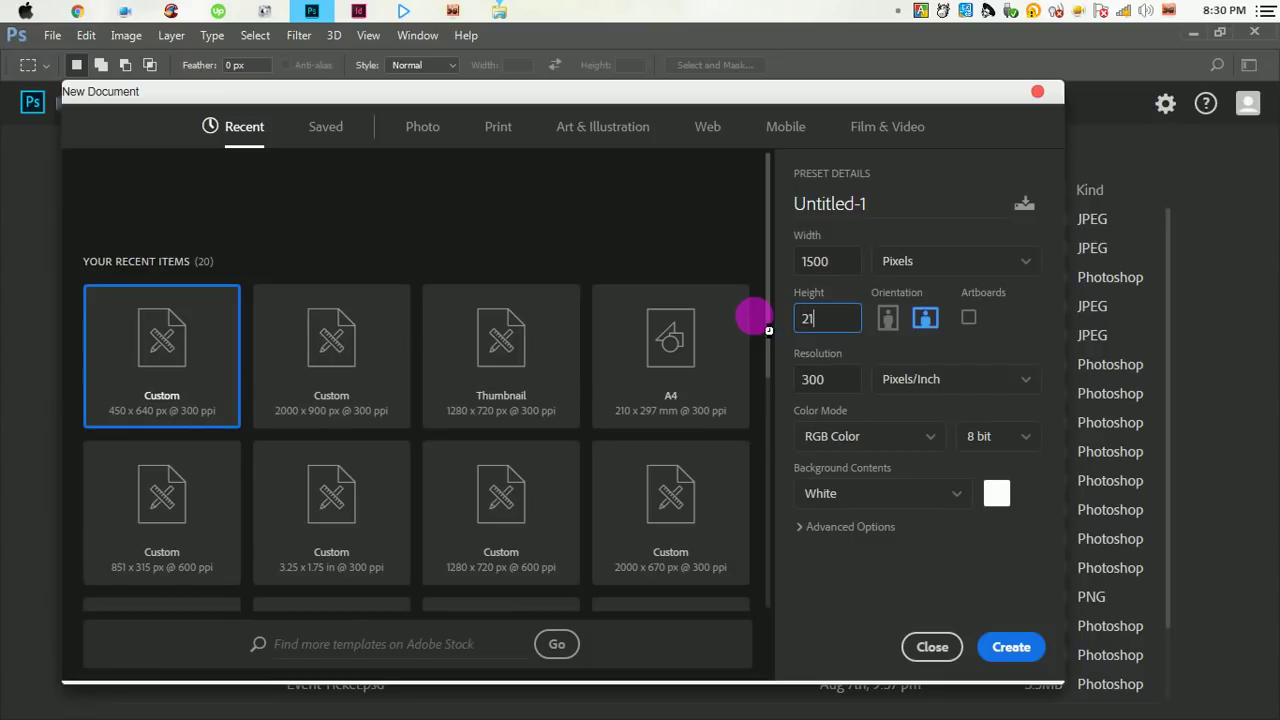
type("33")
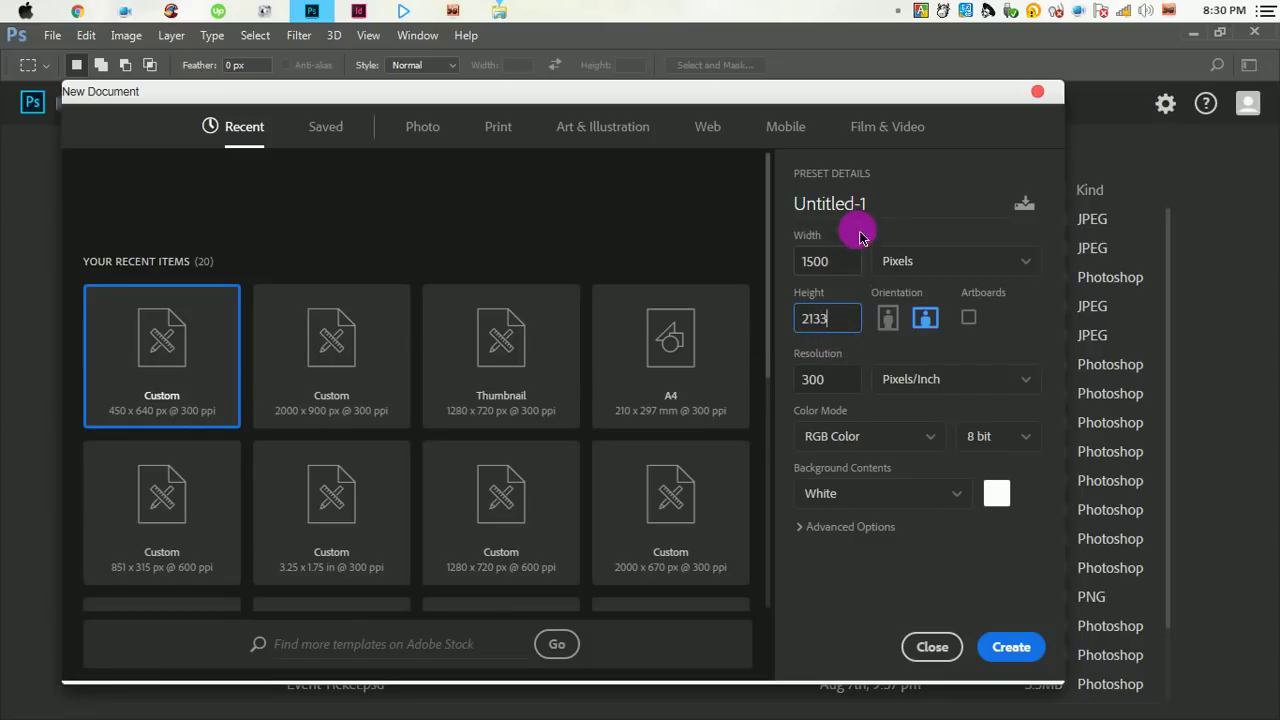
left_click_drag(866, 203, 724, 204)
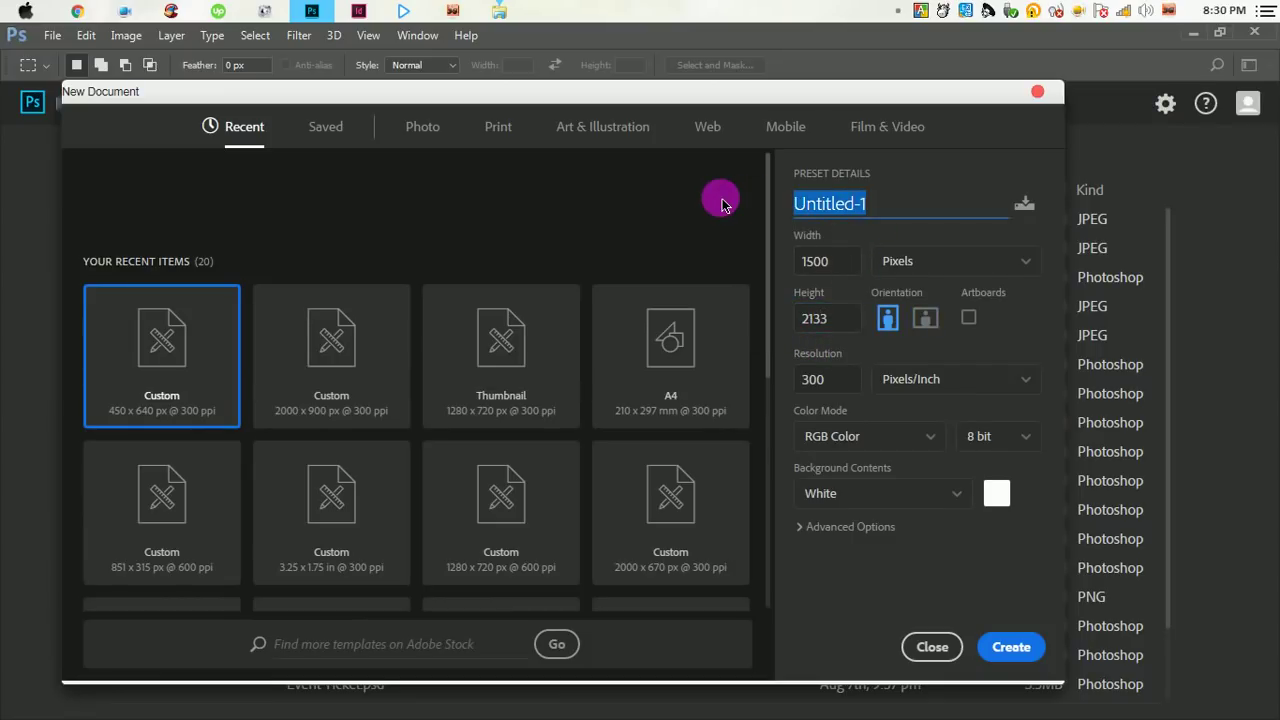
type("Company Profile Design")
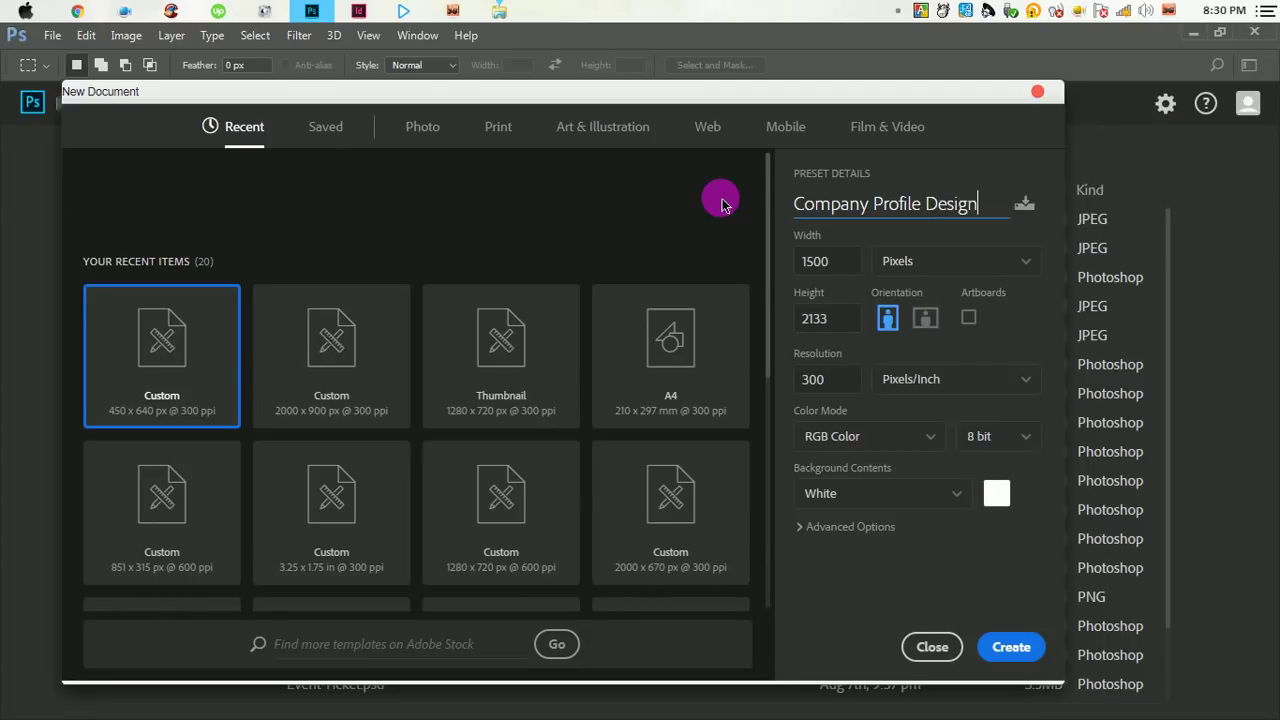
left_click(850, 437)
left_click(888, 566)
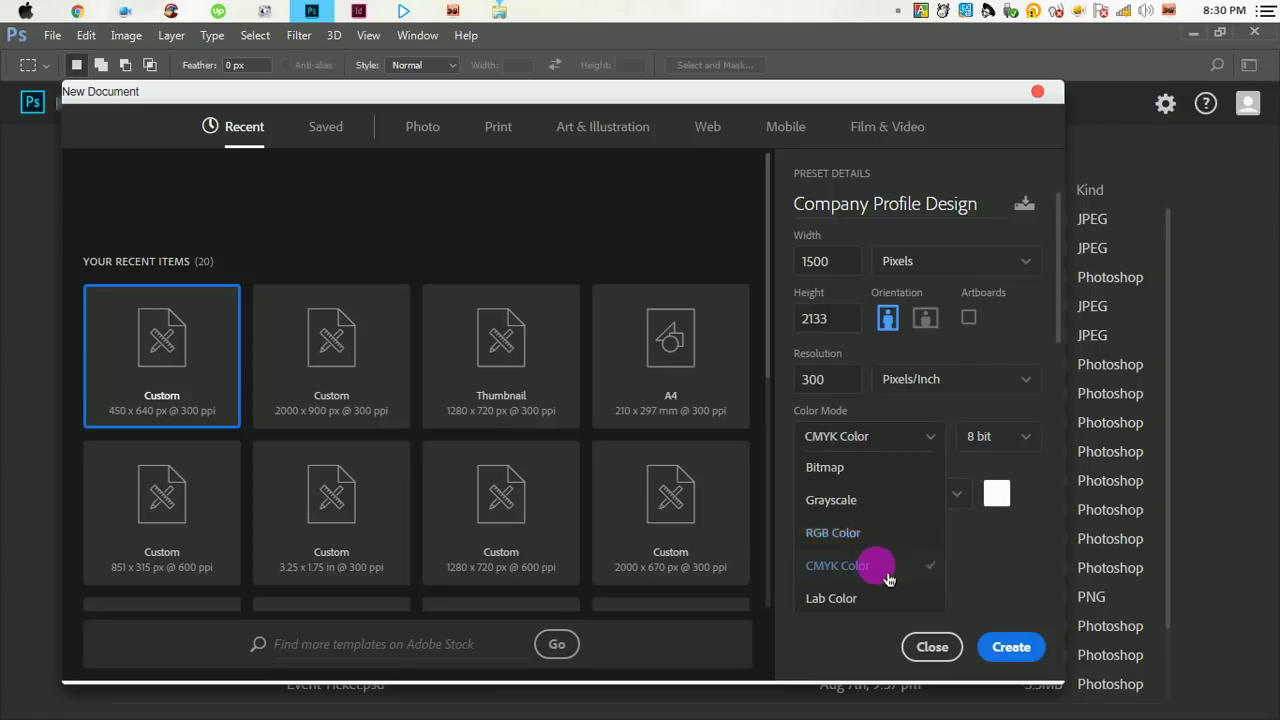
left_click(1029, 653)
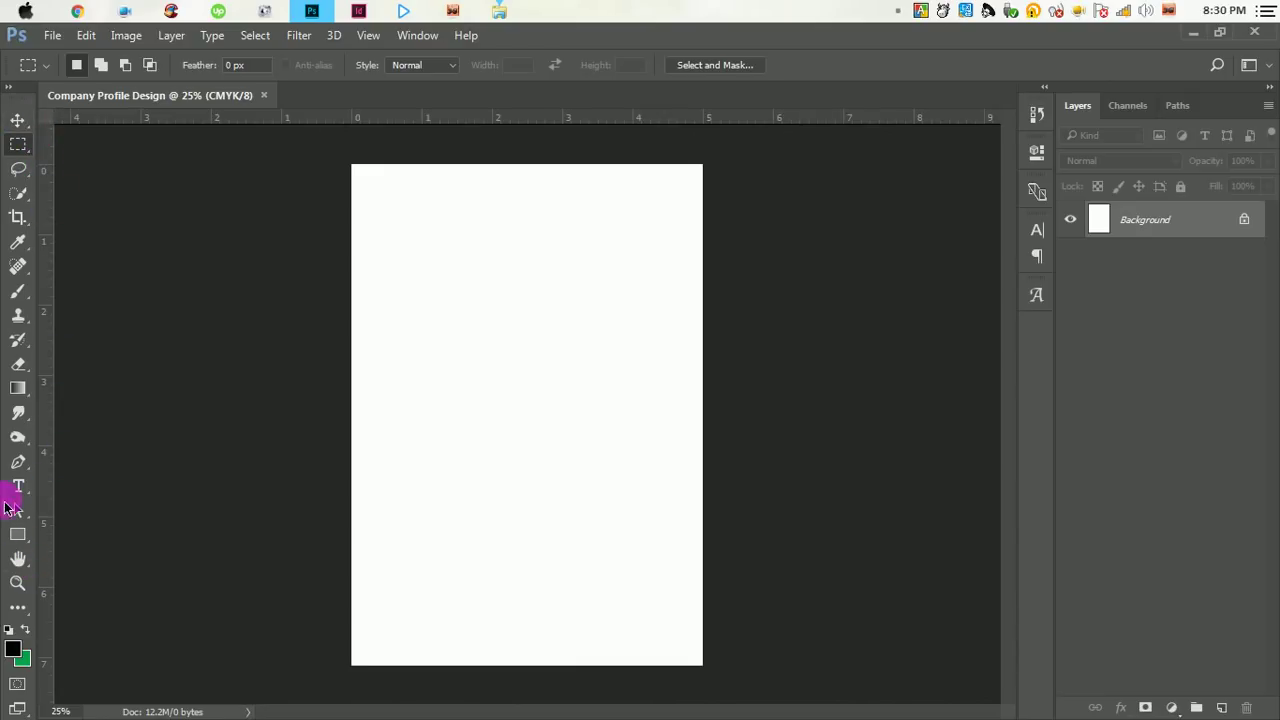
- Fit the whole page in the window and select the Rectangle tool
left_click(20, 562)
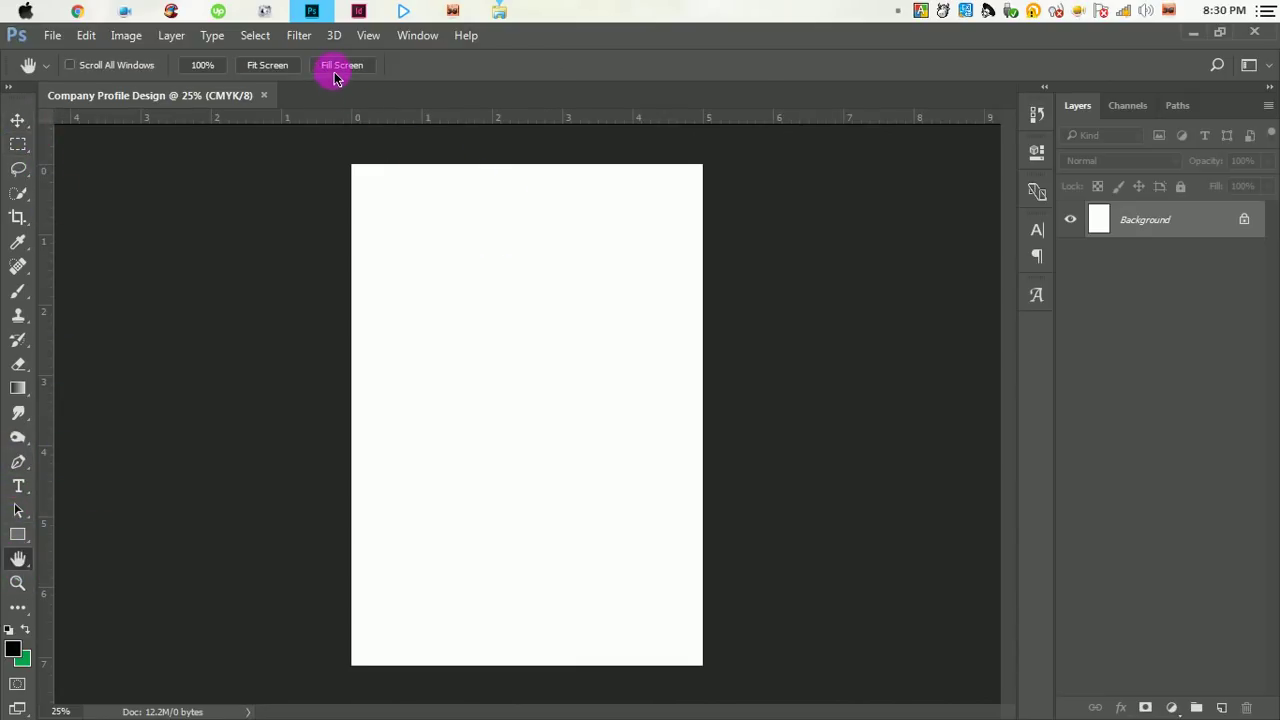
left_click(281, 66)
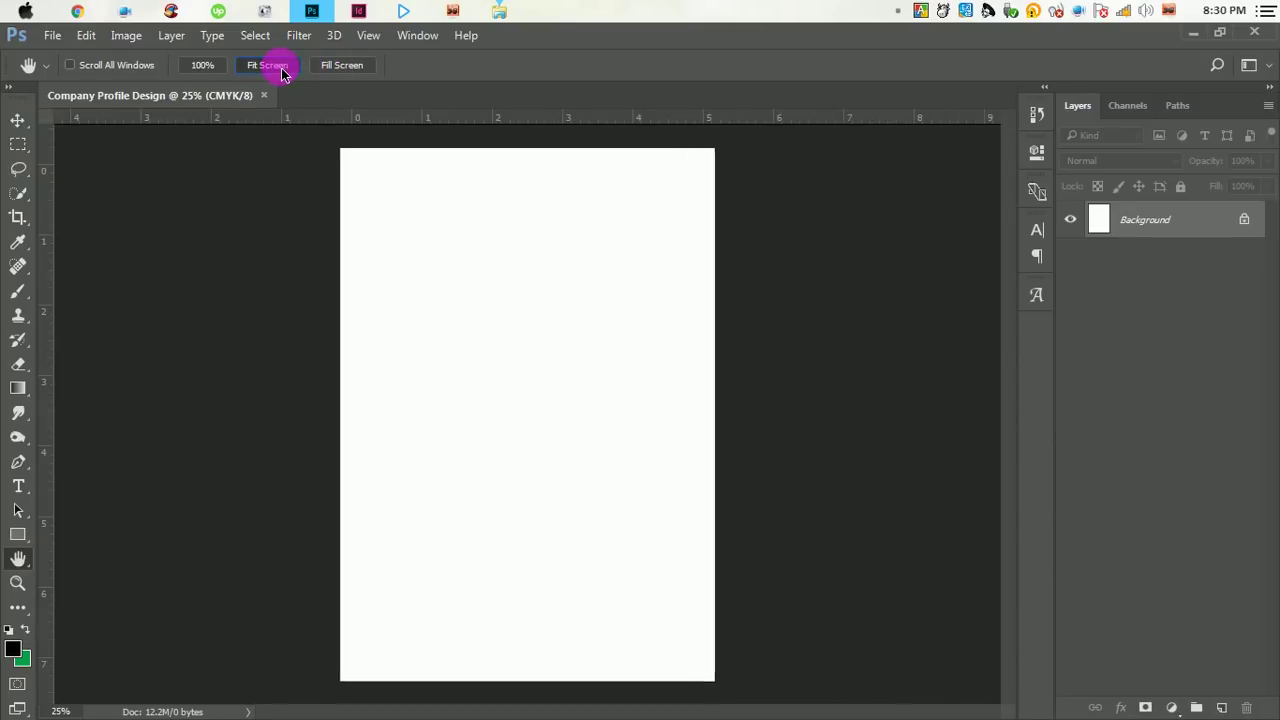
left_click(17, 121)
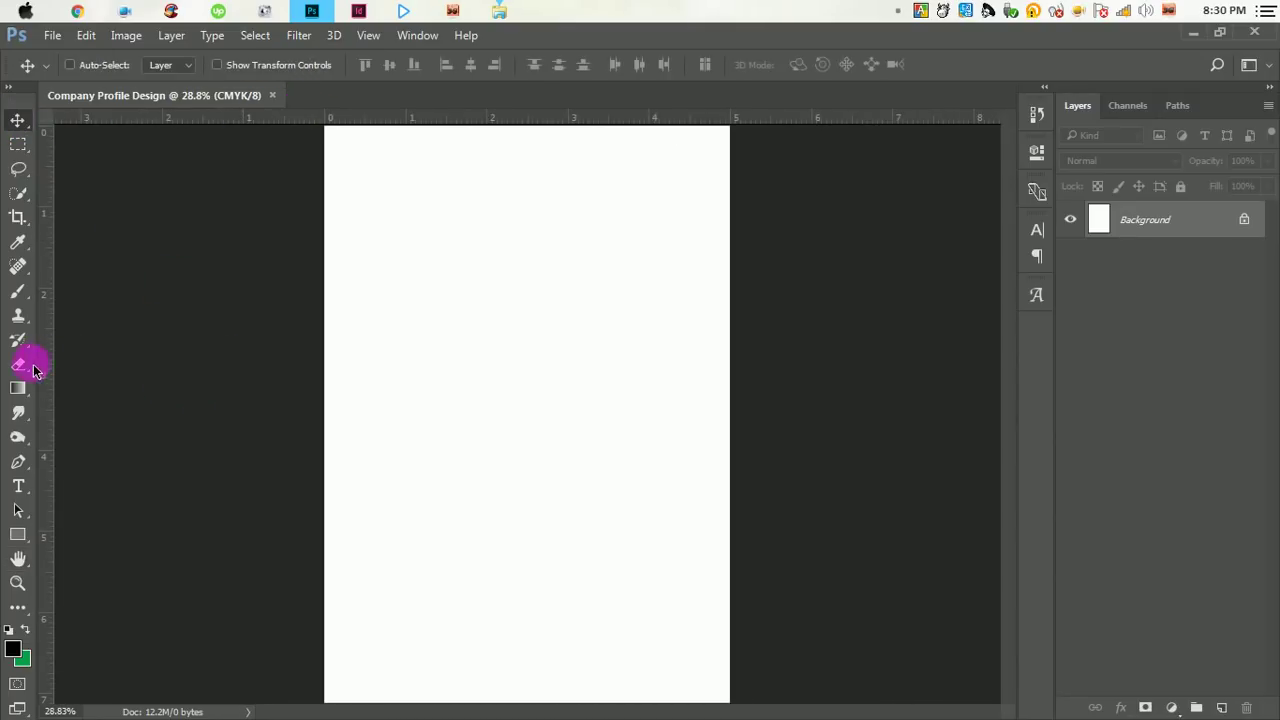
left_click(16, 537)
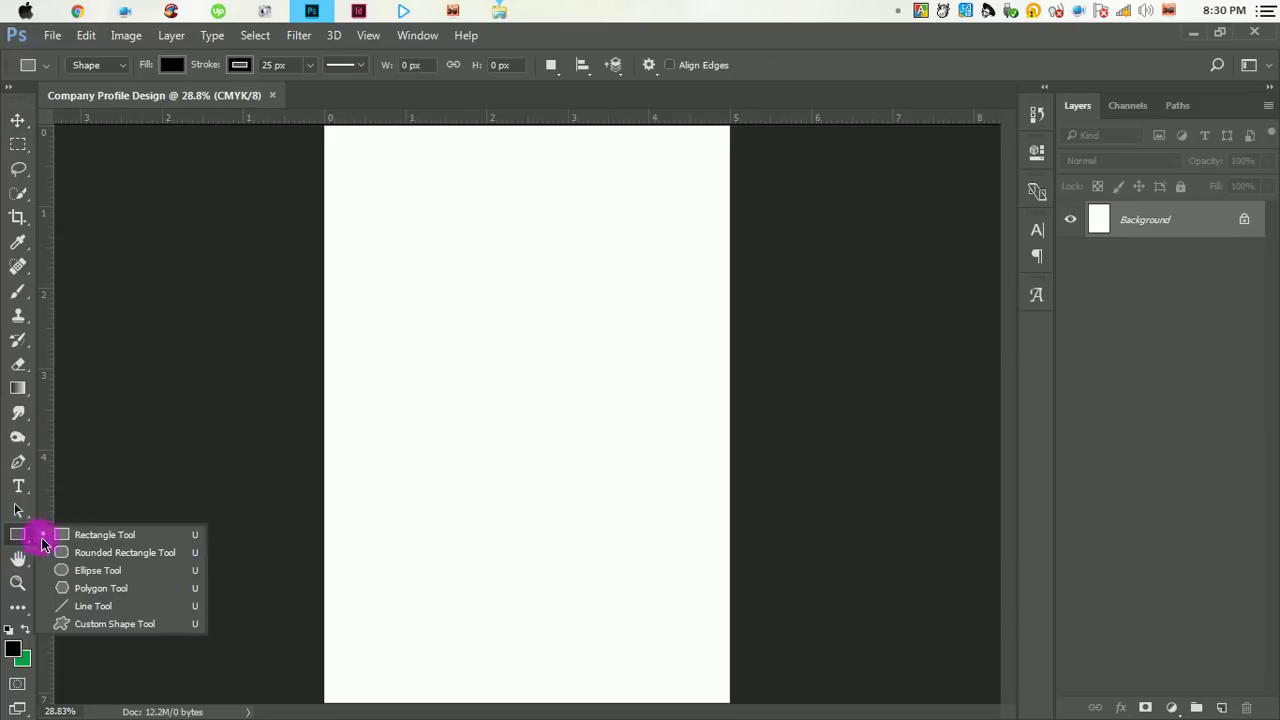
left_click(86, 532)
- Set the Rectangle tool's fill colour to gold #e1c403
left_click(239, 64)
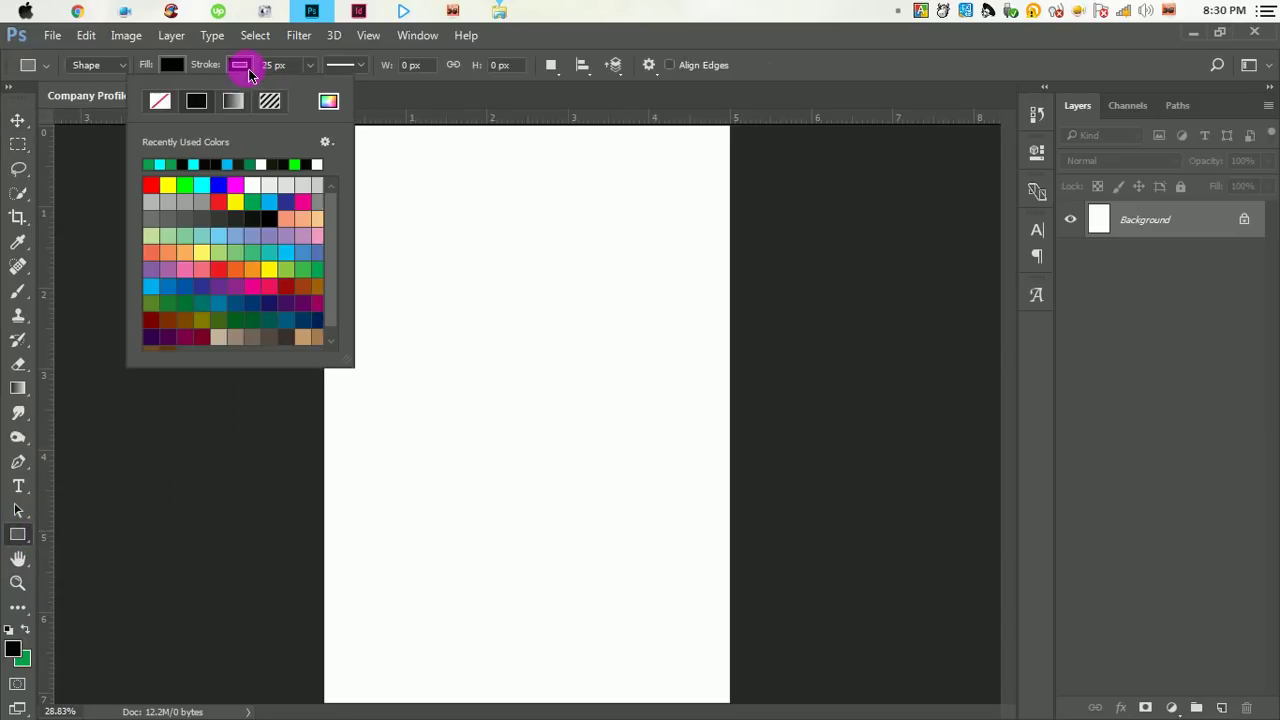
left_click(172, 66)
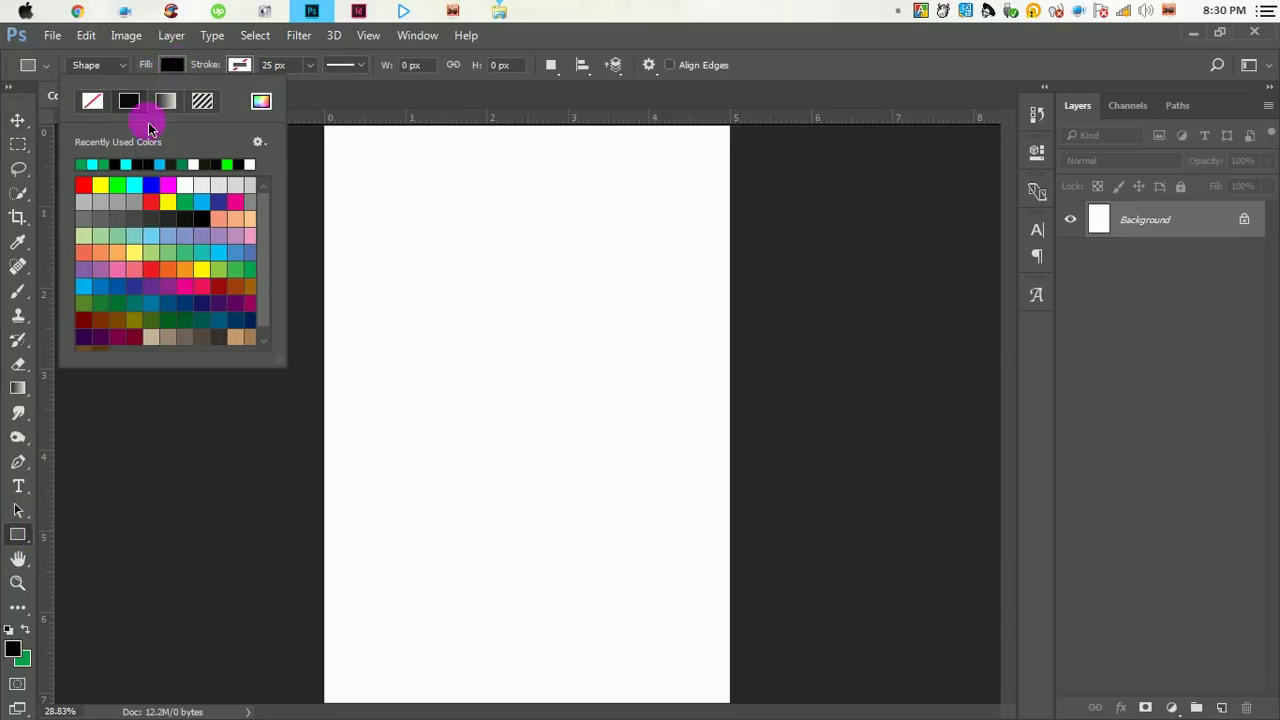
left_click(260, 101)
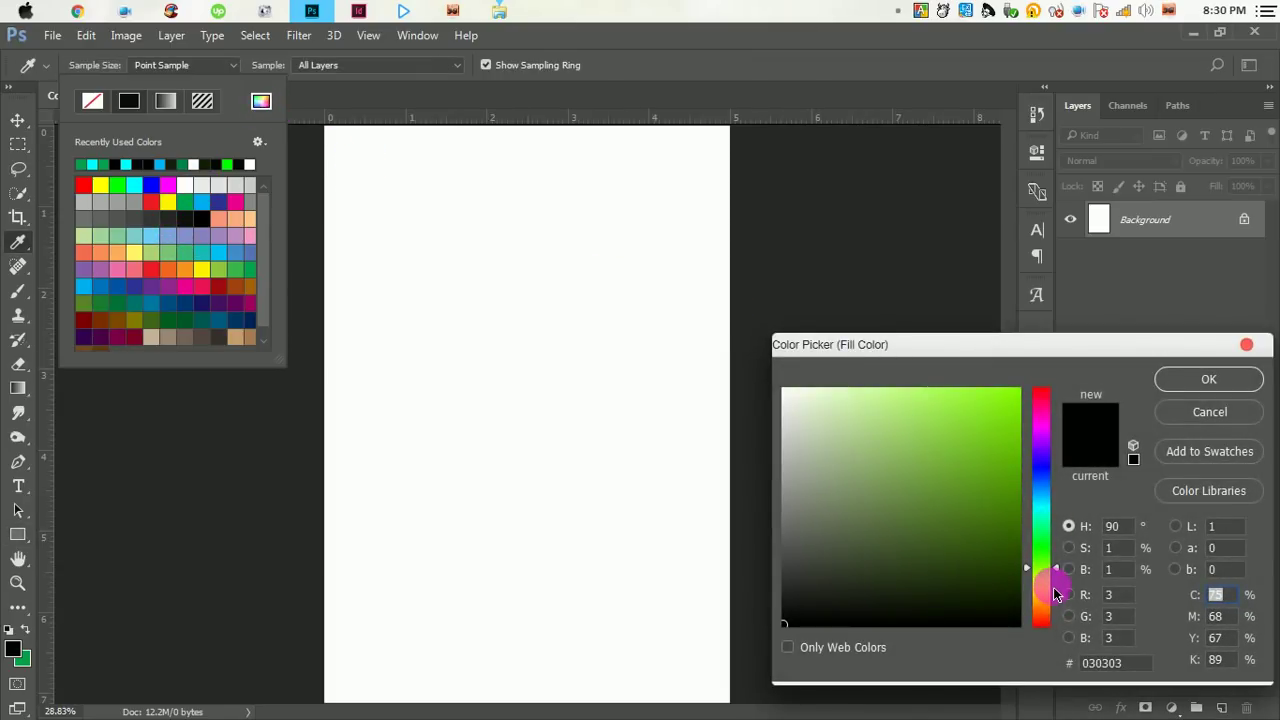
left_click_drag(1060, 570, 1059, 598)
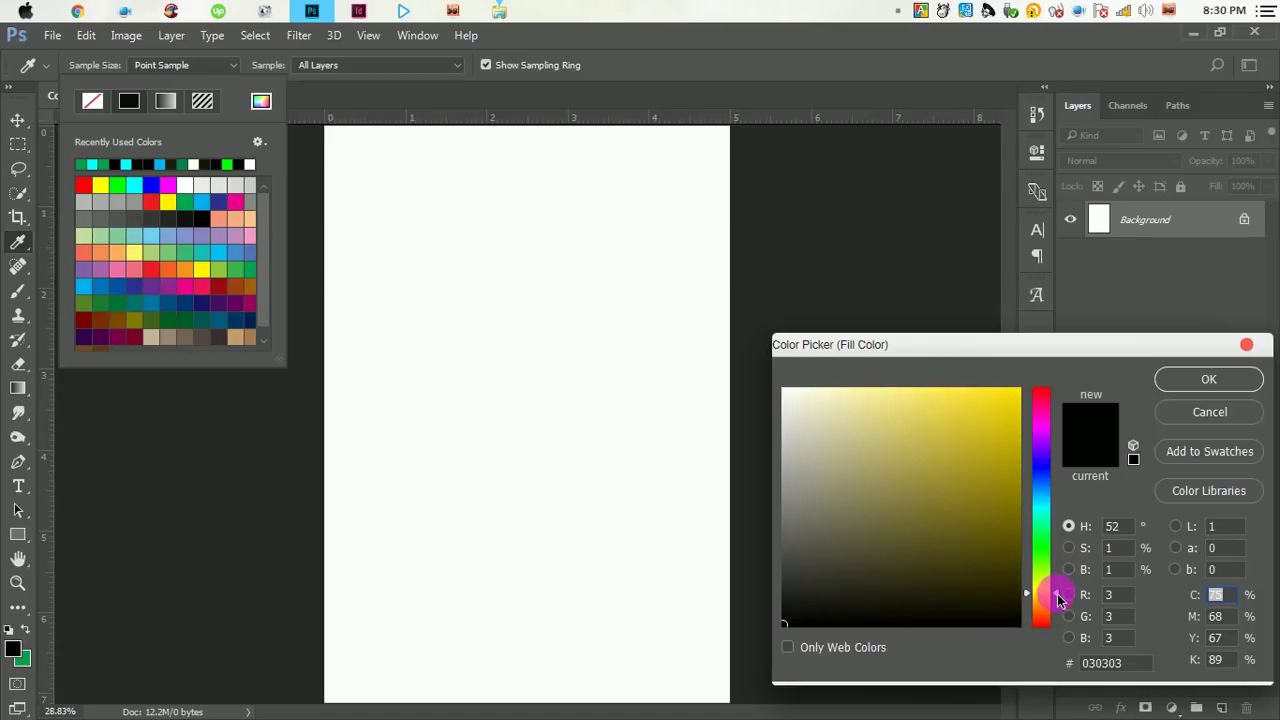
left_click_drag(1026, 424, 1026, 416)
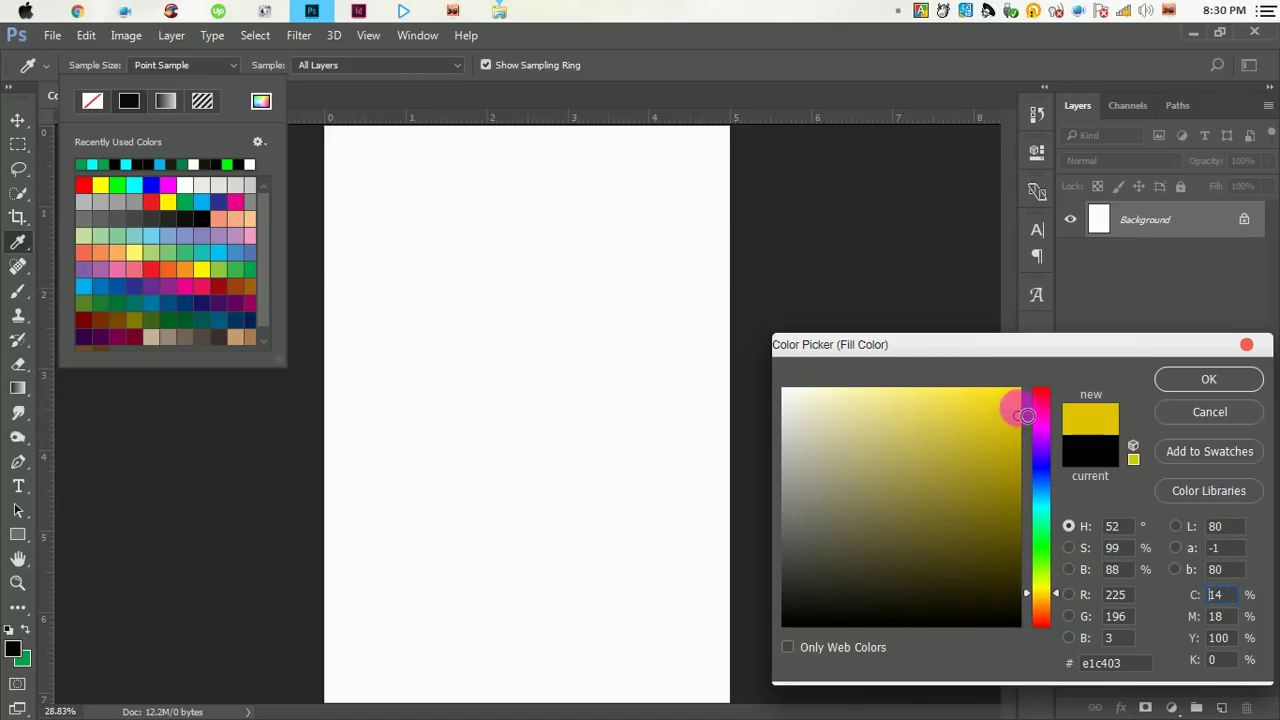
left_click(1195, 382)
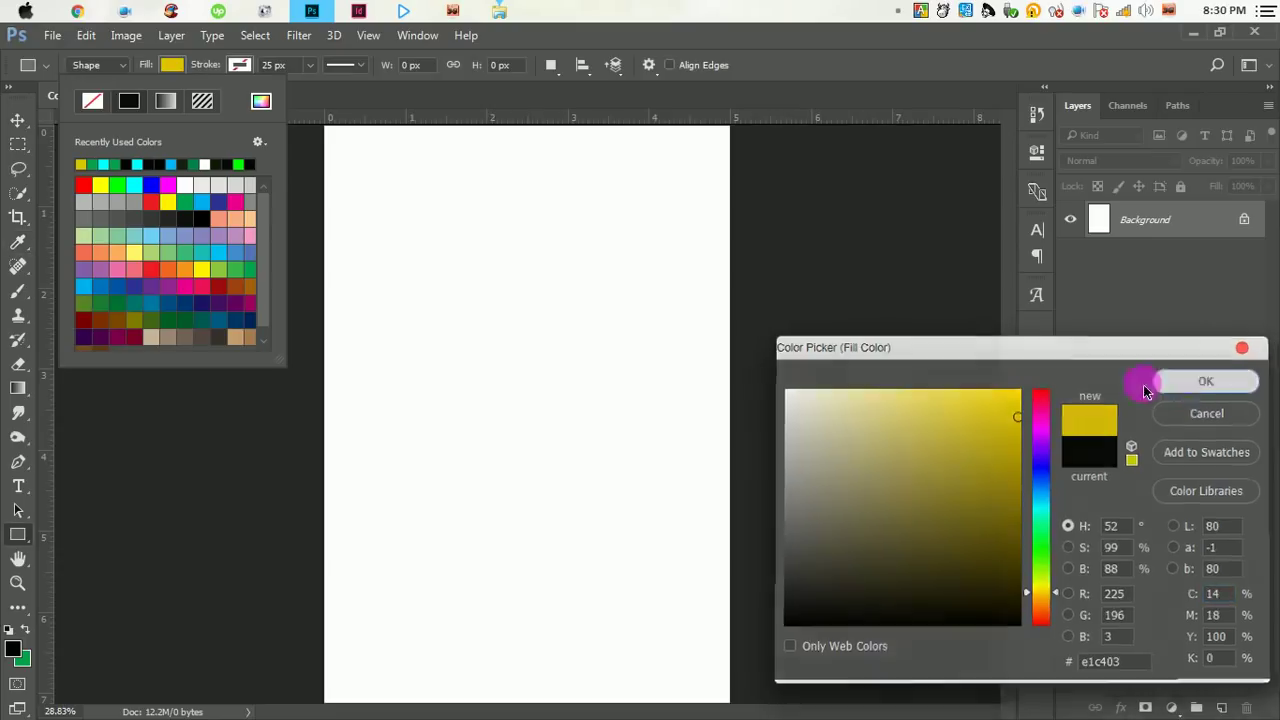
- Draw a wide gold rectangle across the middle of the page
left_click(18, 118)
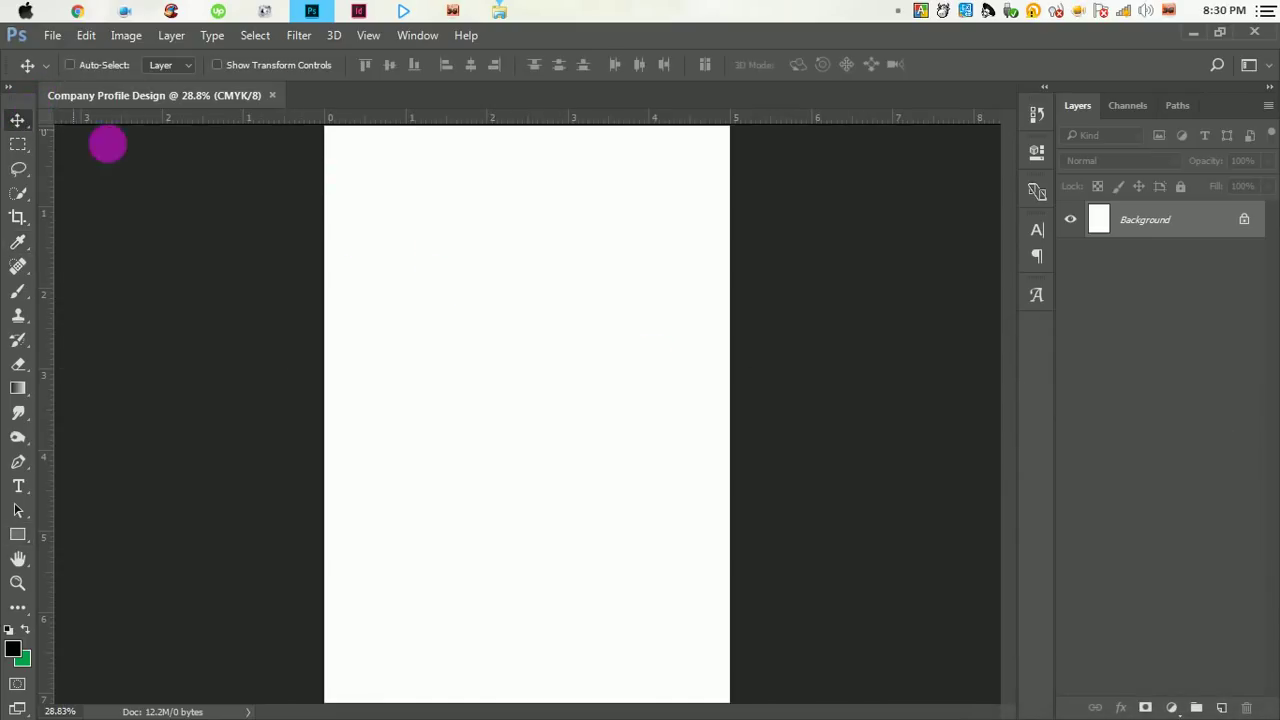
left_click(18, 534)
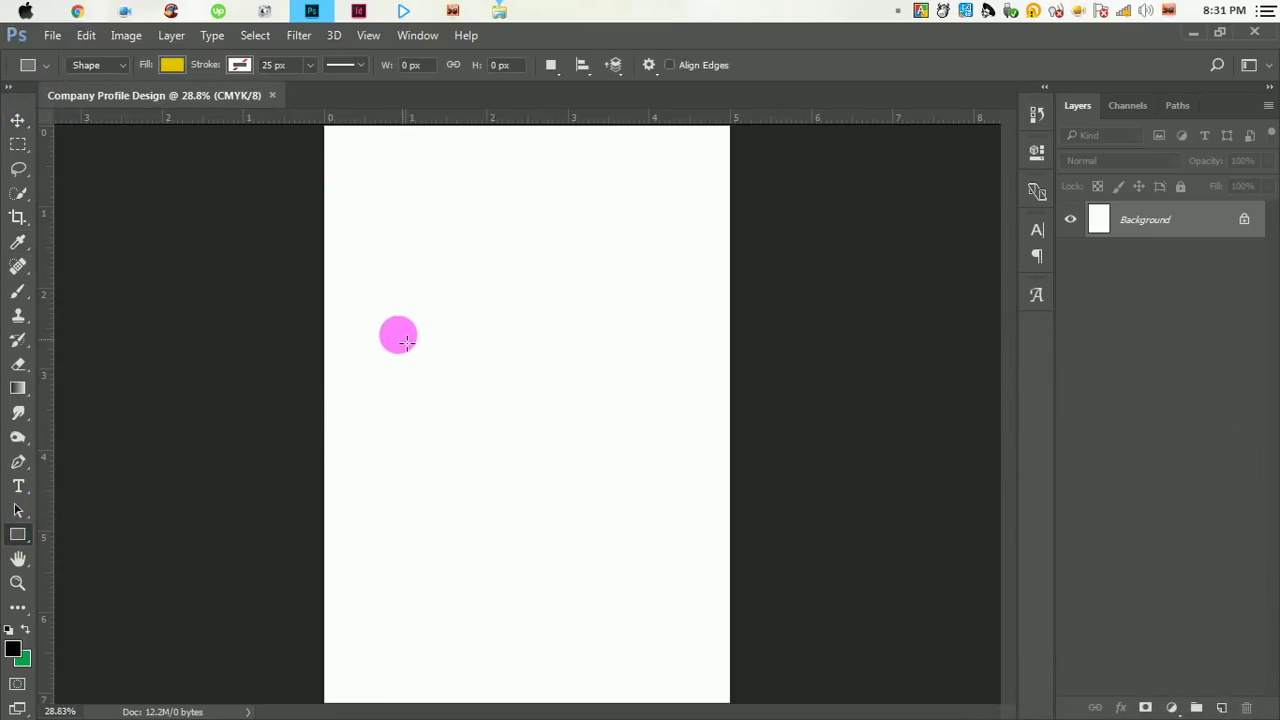
left_click_drag(370, 318, 741, 479)
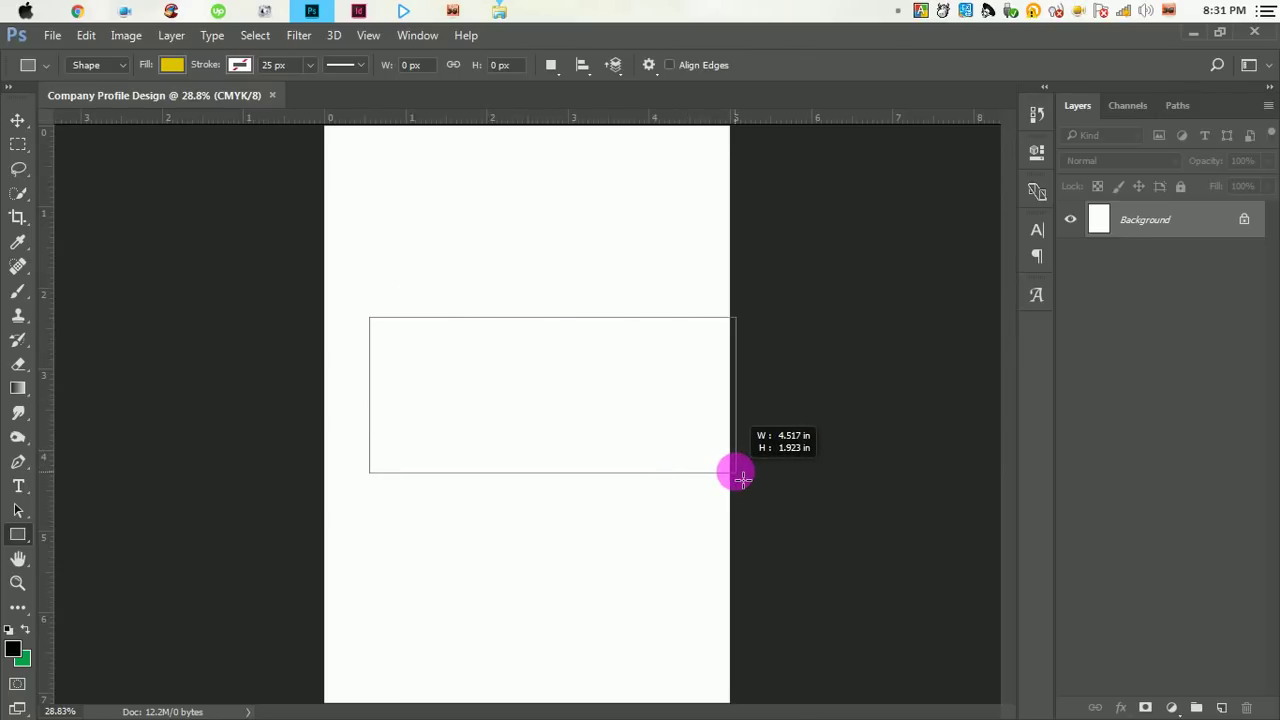
left_click_drag(741, 479, 736, 471)
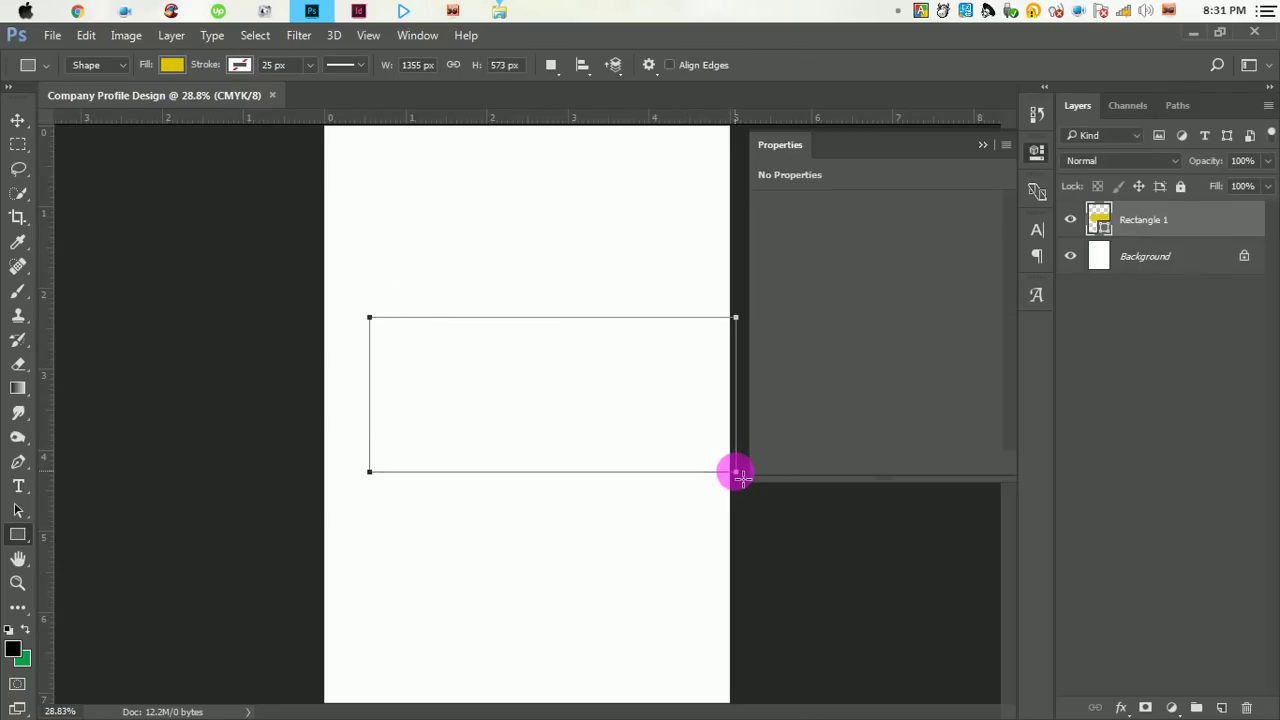
left_click(985, 145)
- Move the rectangle flush to the left page edge and add guides along its top and bottom
left_click(17, 120)
mouse_move(486, 349)
left_mouse_down()
mouse_move(473, 380)
mouse_move(340, 385)
left_mouse_up()
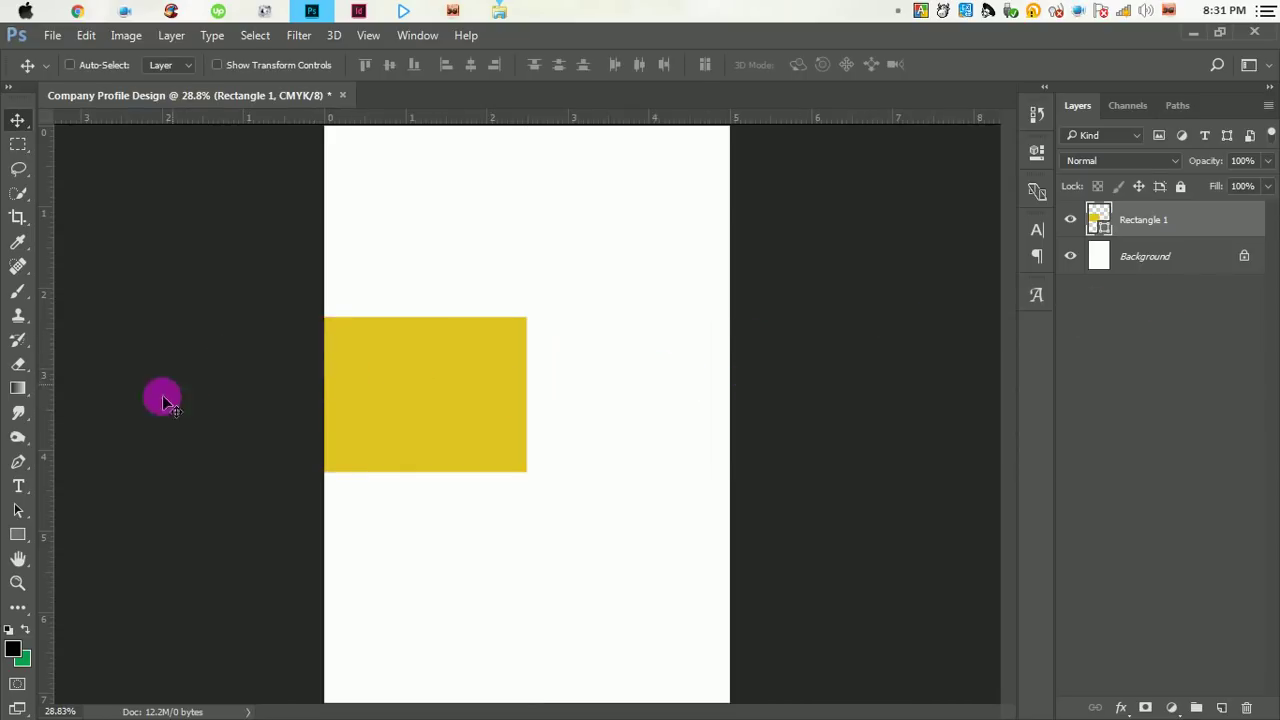
left_click_drag(452, 120, 451, 316)
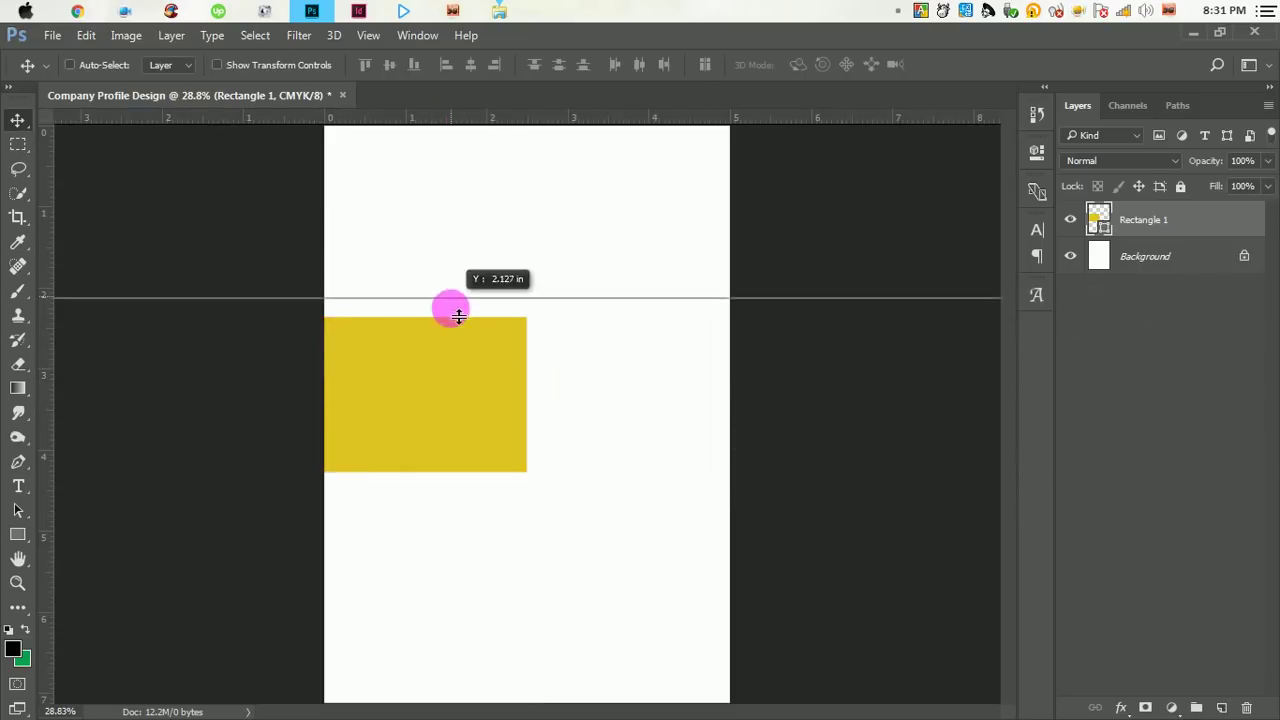
left_click_drag(458, 120, 491, 471)
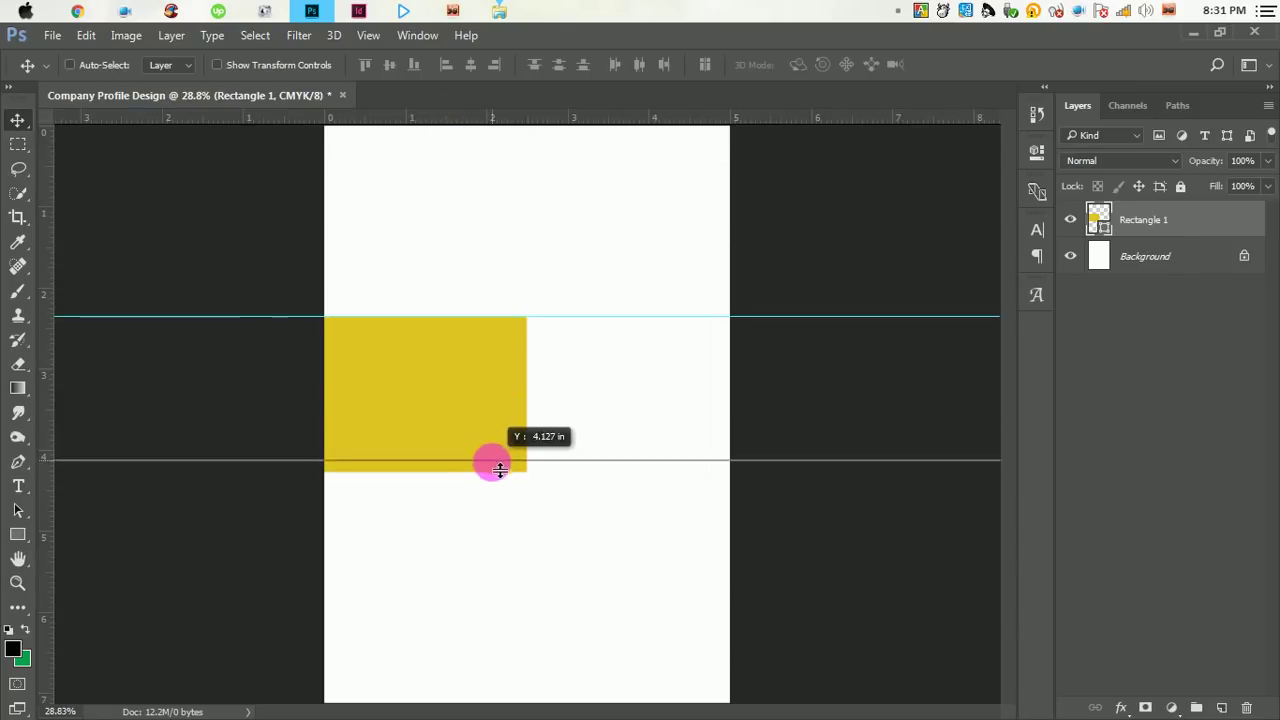
- Draw a second gold square between the two guides and nudge it into place
left_click(12, 537)
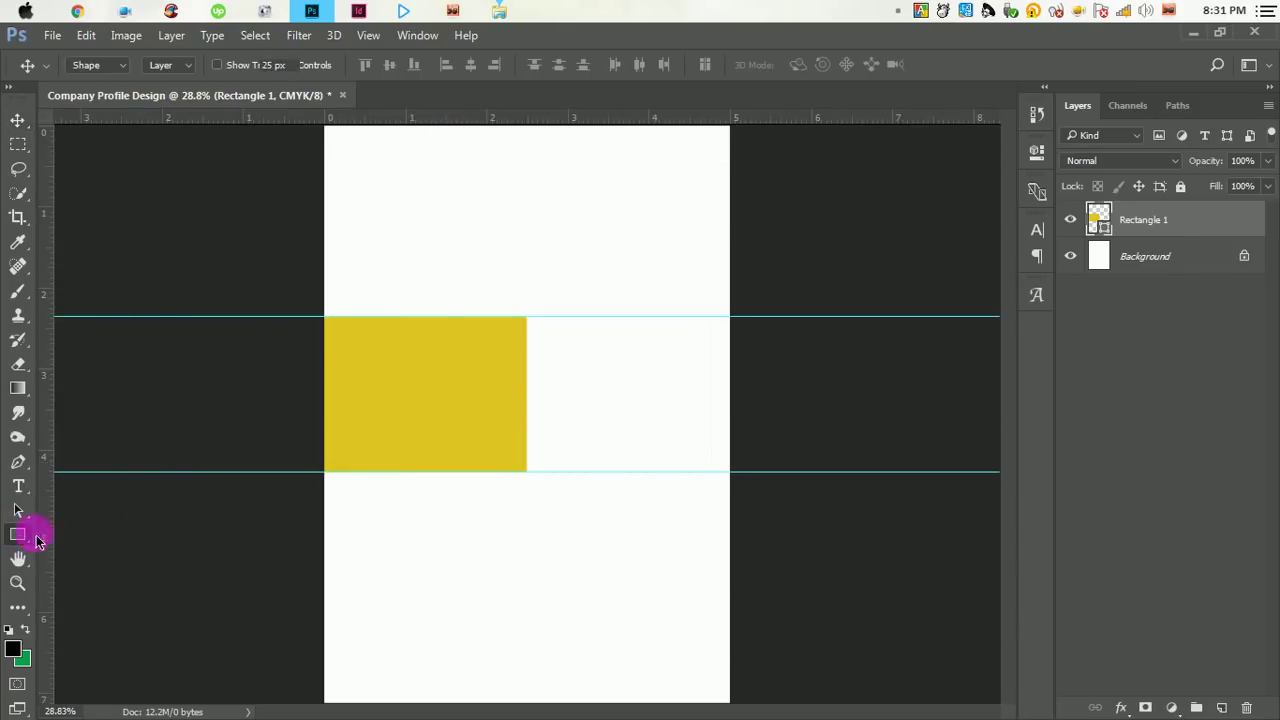
left_click_drag(568, 321, 725, 550)
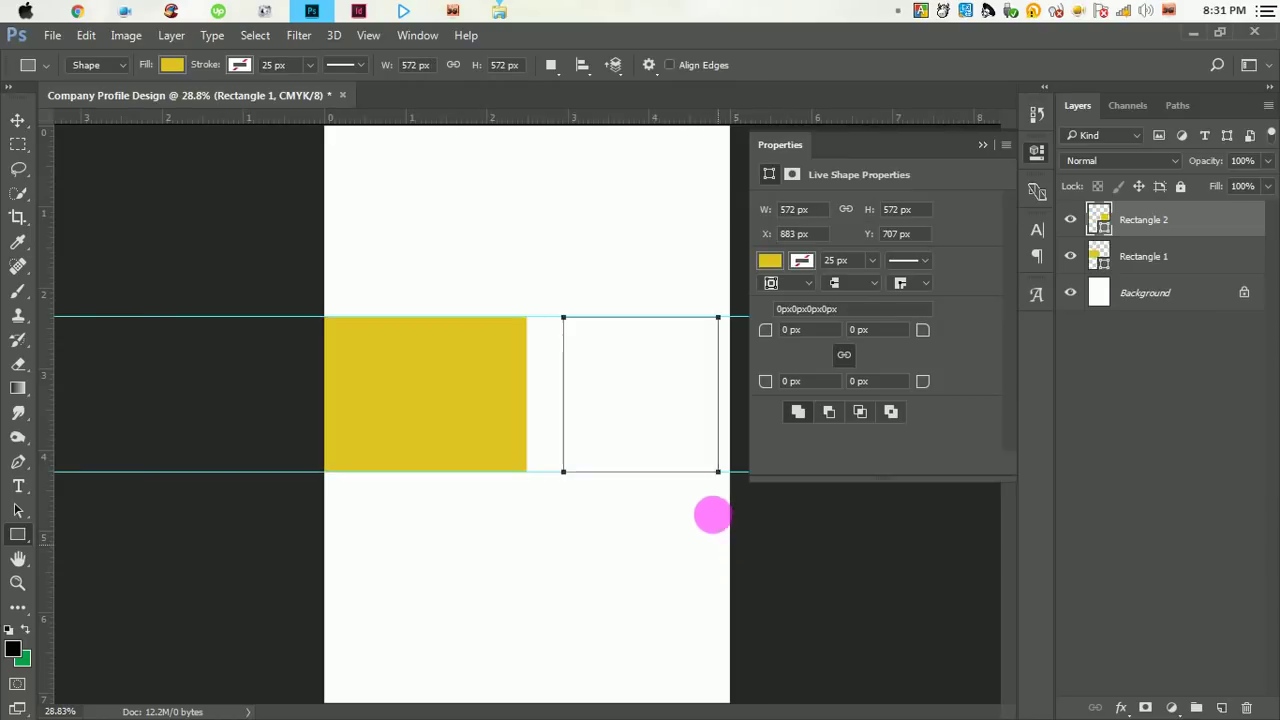
left_click(982, 150)
left_click(18, 120)
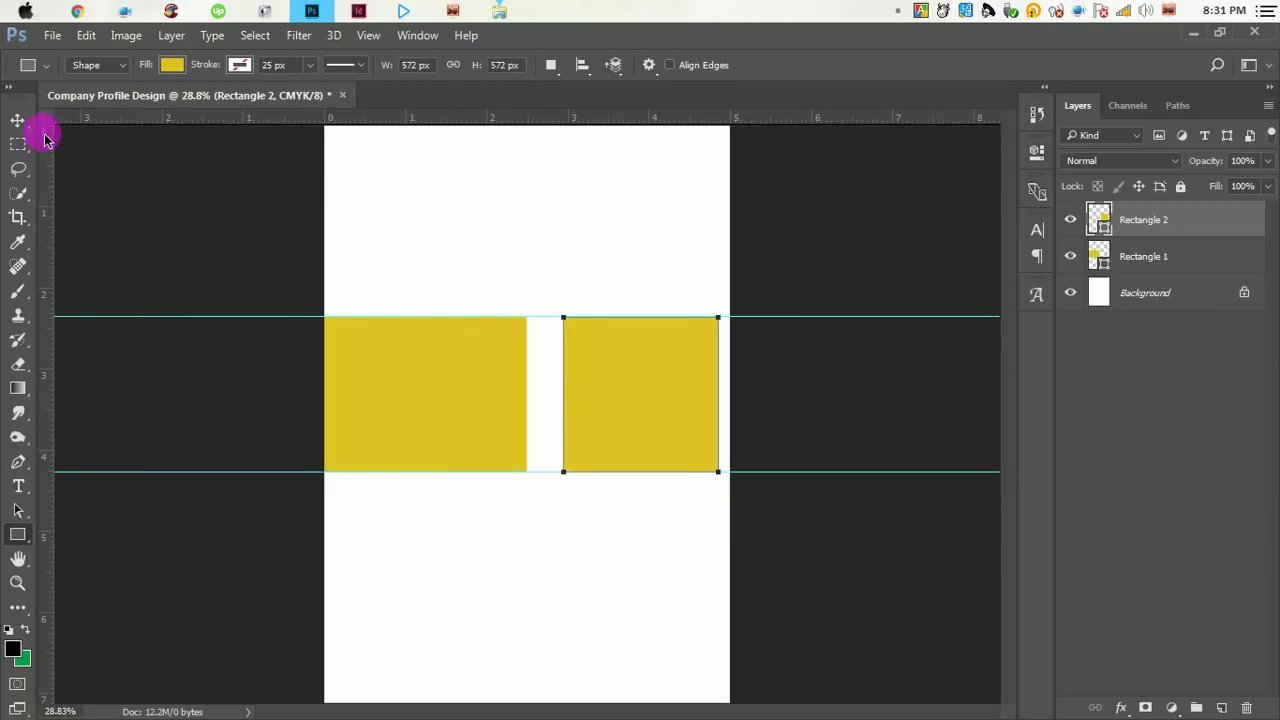
key("shift+Left")
key("shift+Left")
key("shift+Left")
key("shift+Left")
key("shift+Left")
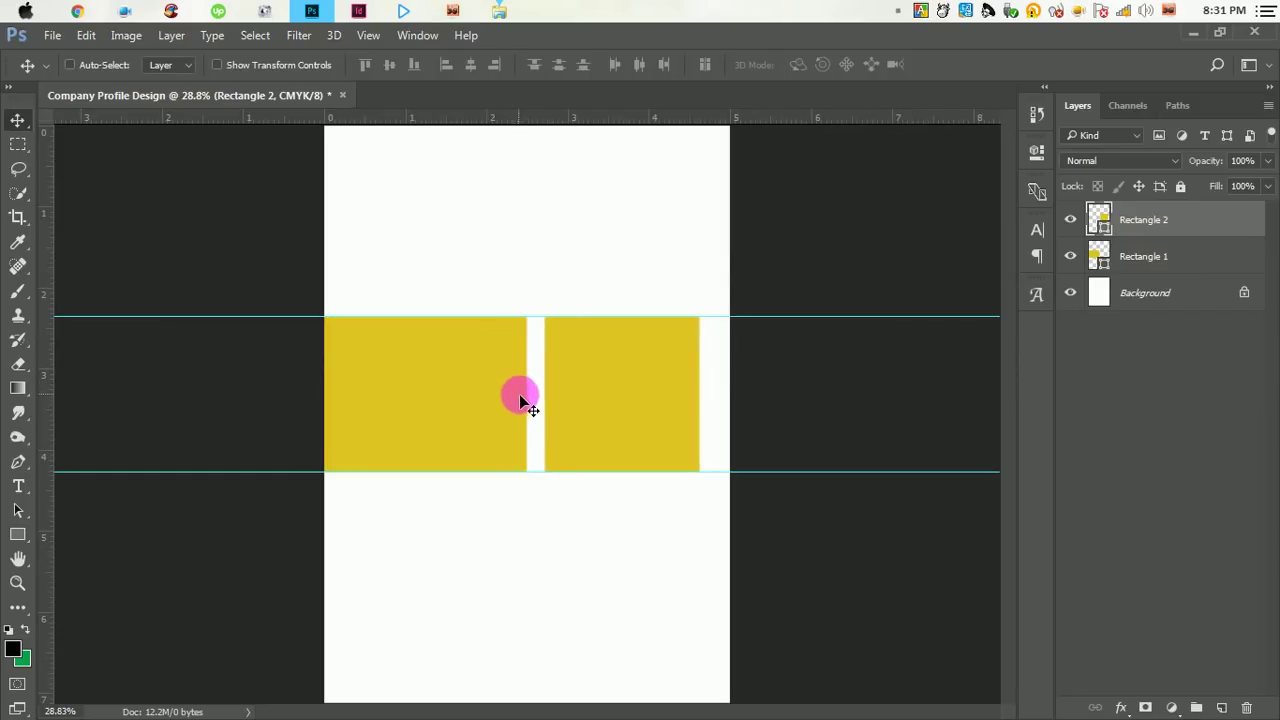
key("shift+Right")
- Scale both gold rectangles down together and remove both horizontal guides
left_click(1097, 257, "ctrl")
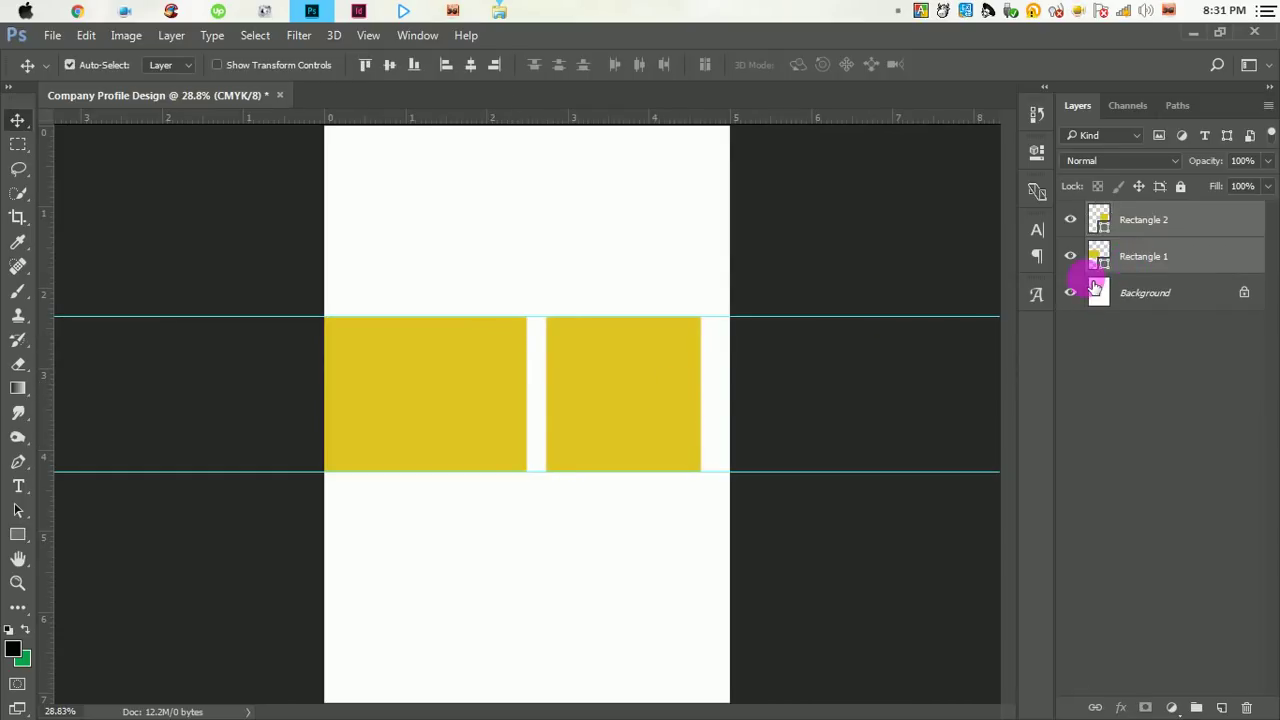
key("ctrl+t")
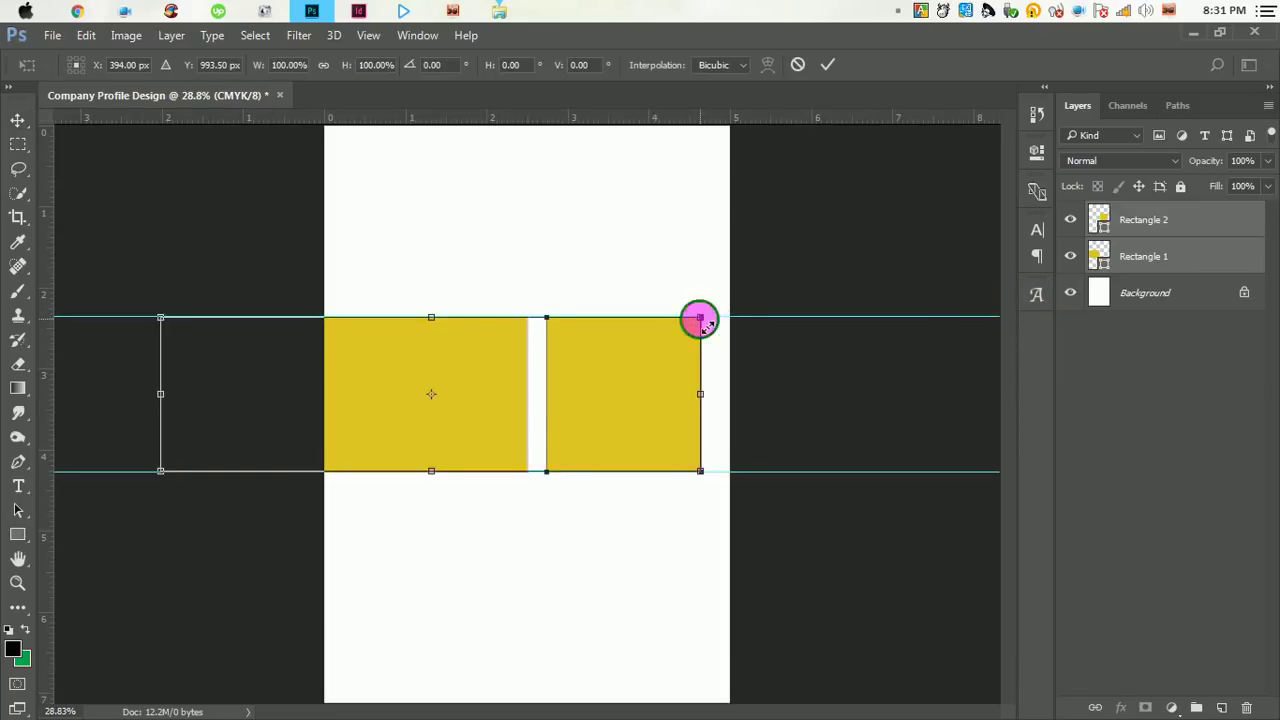
left_click_drag(700, 318, 634, 337)
left_click(828, 64)
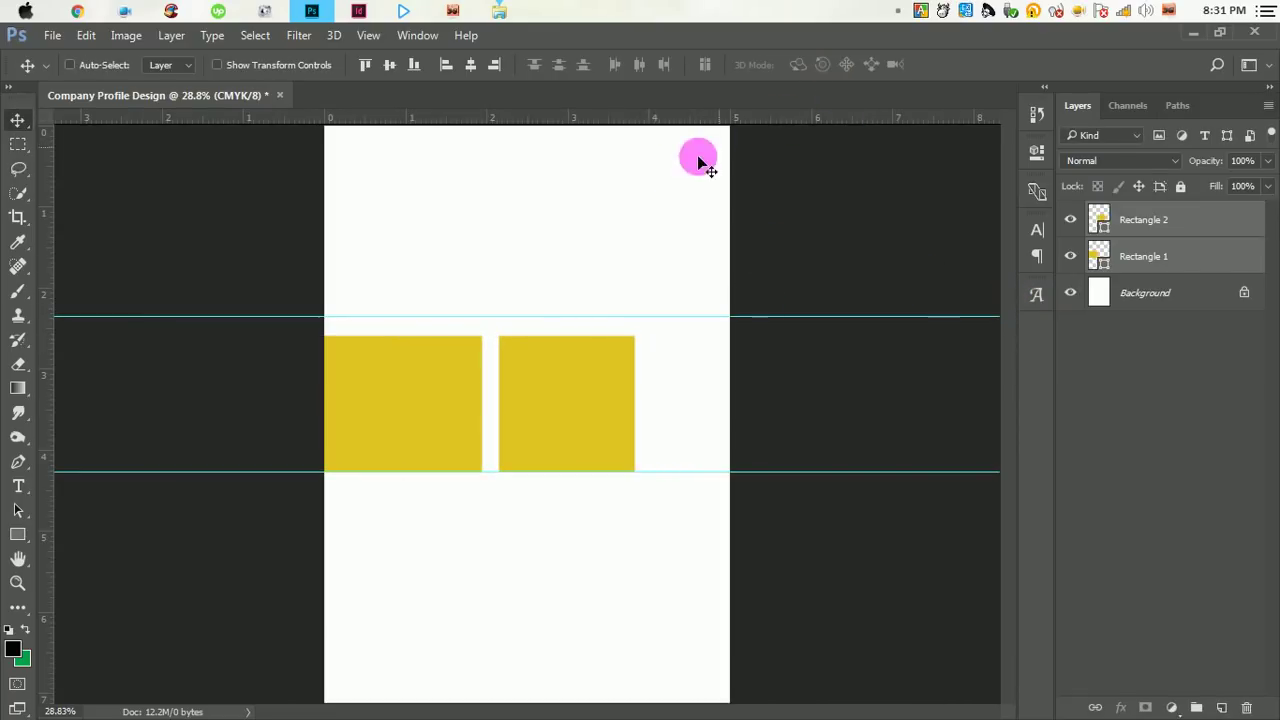
left_click_drag(580, 316, 531, 92)
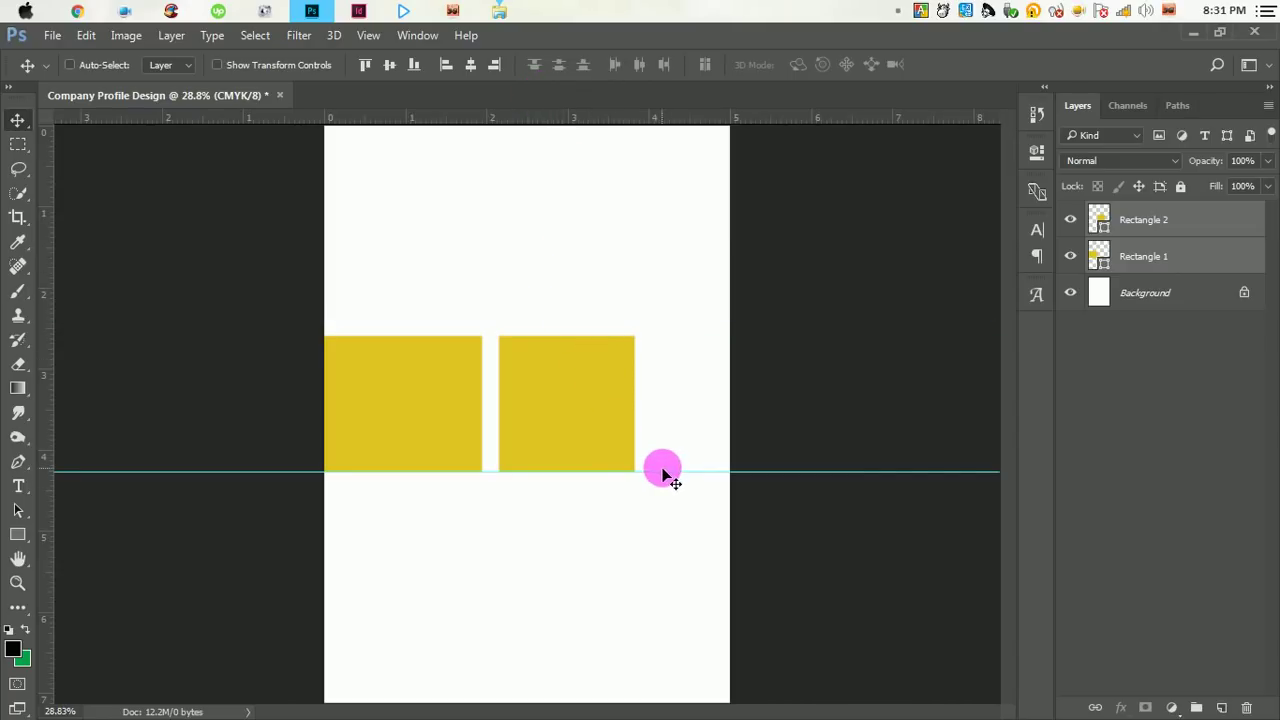
left_click_drag(658, 472, 543, 114)
- Recolour Rectangle 2 dark grey #565655 and place a duplicate offset up and right
left_click(1113, 237)
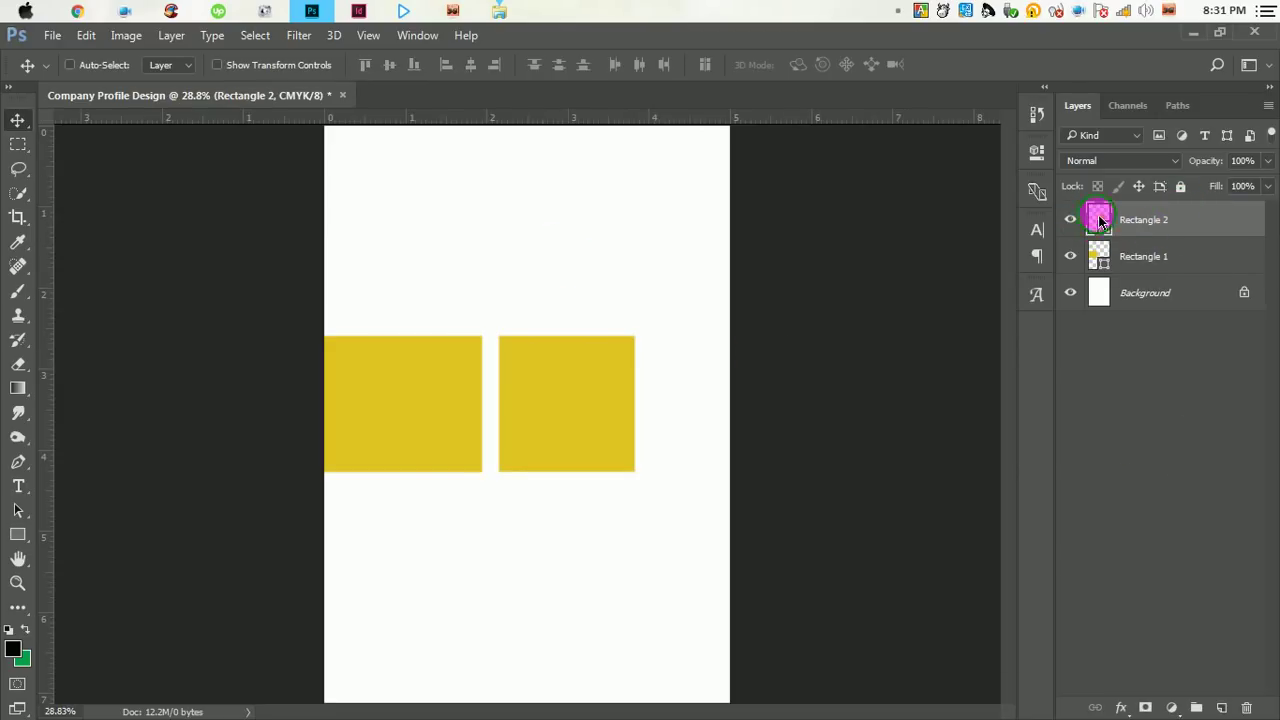
double_click(1099, 219)
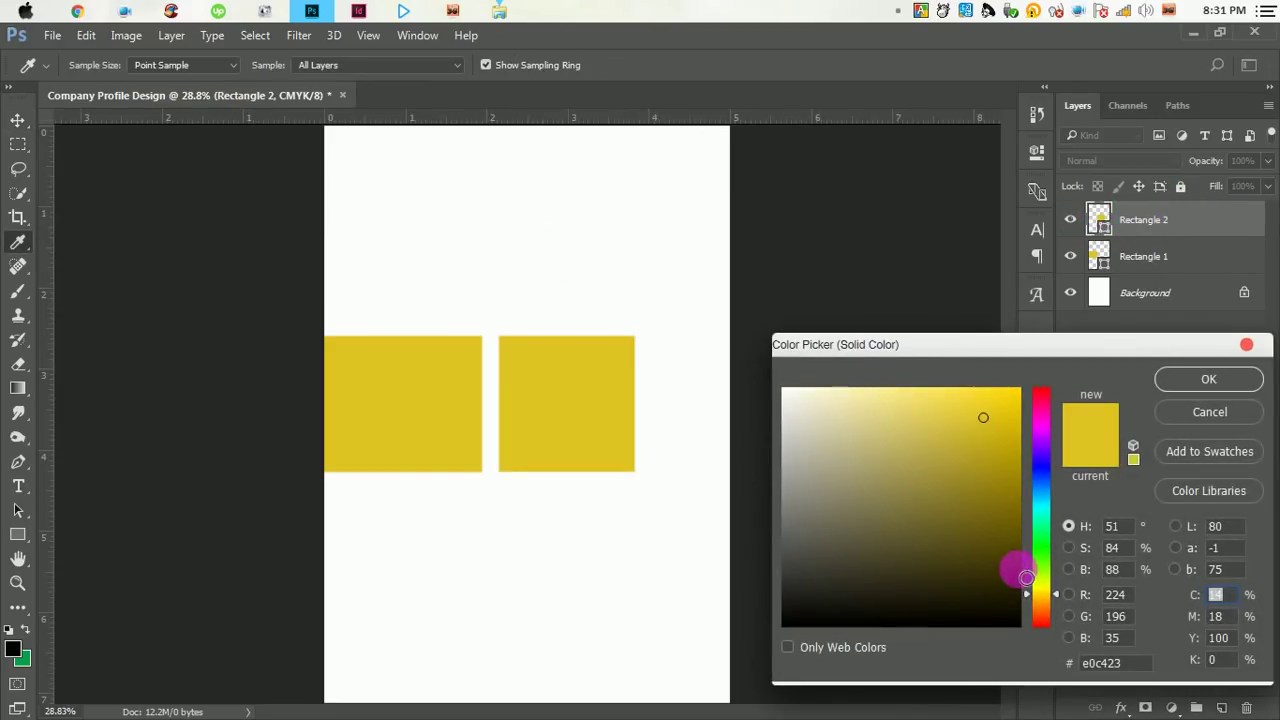
left_click(786, 546)
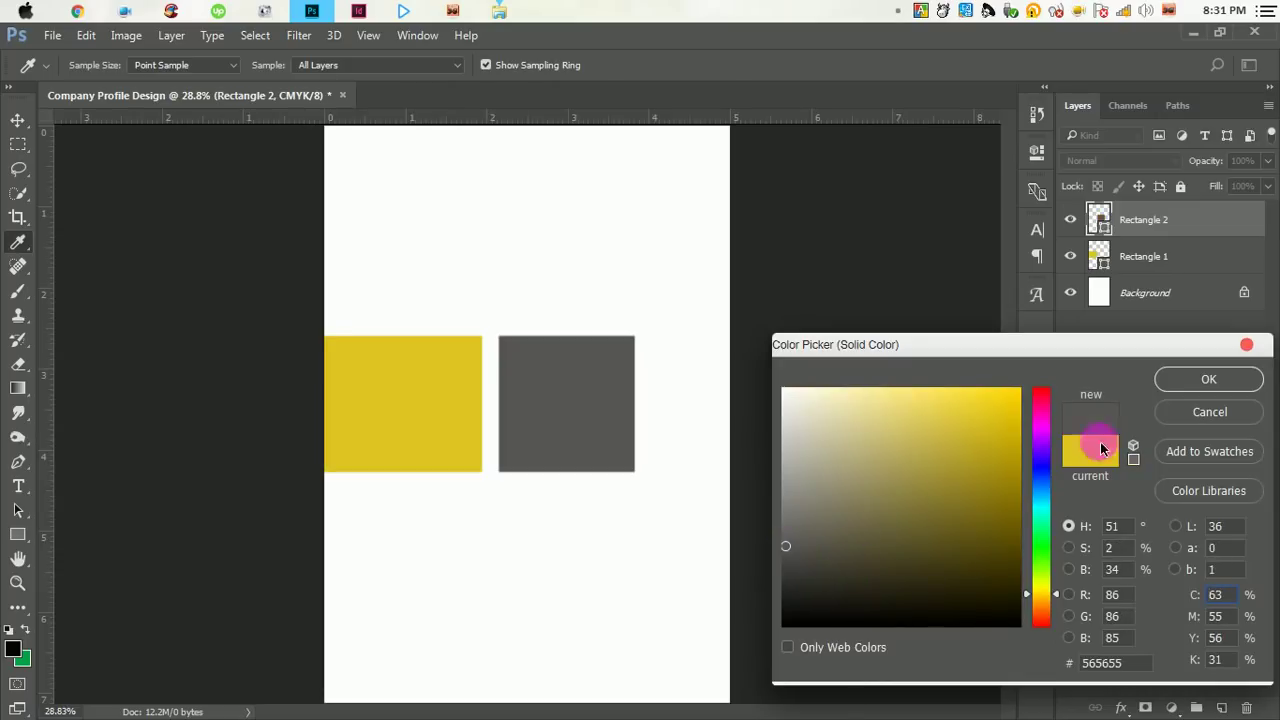
left_click(1196, 392)
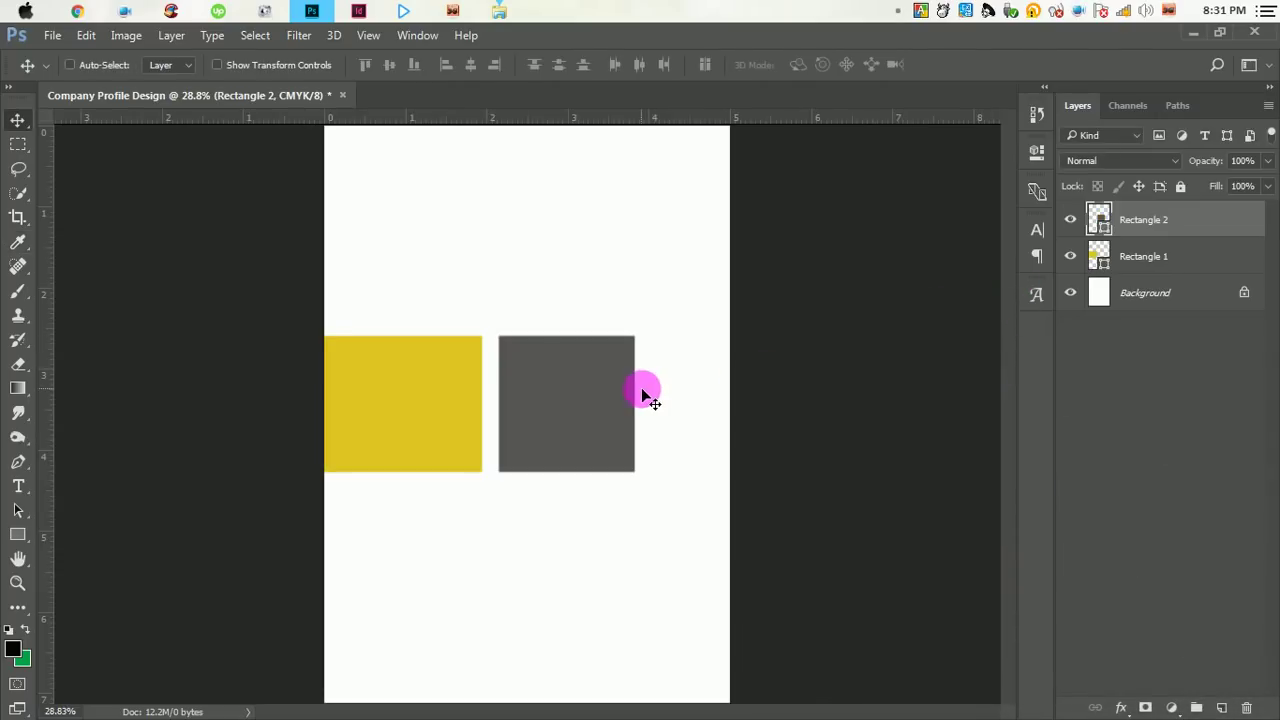
left_click_drag(1188, 230, 1221, 707)
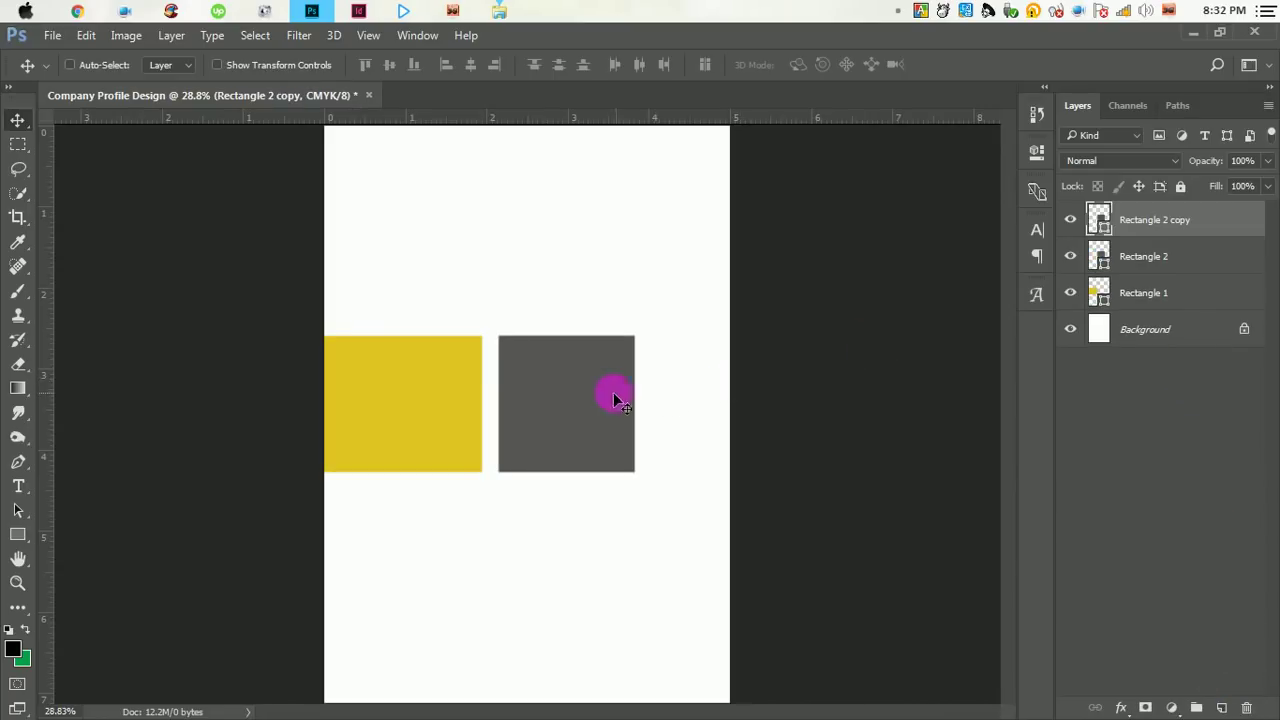
left_click_drag(595, 397, 643, 322)
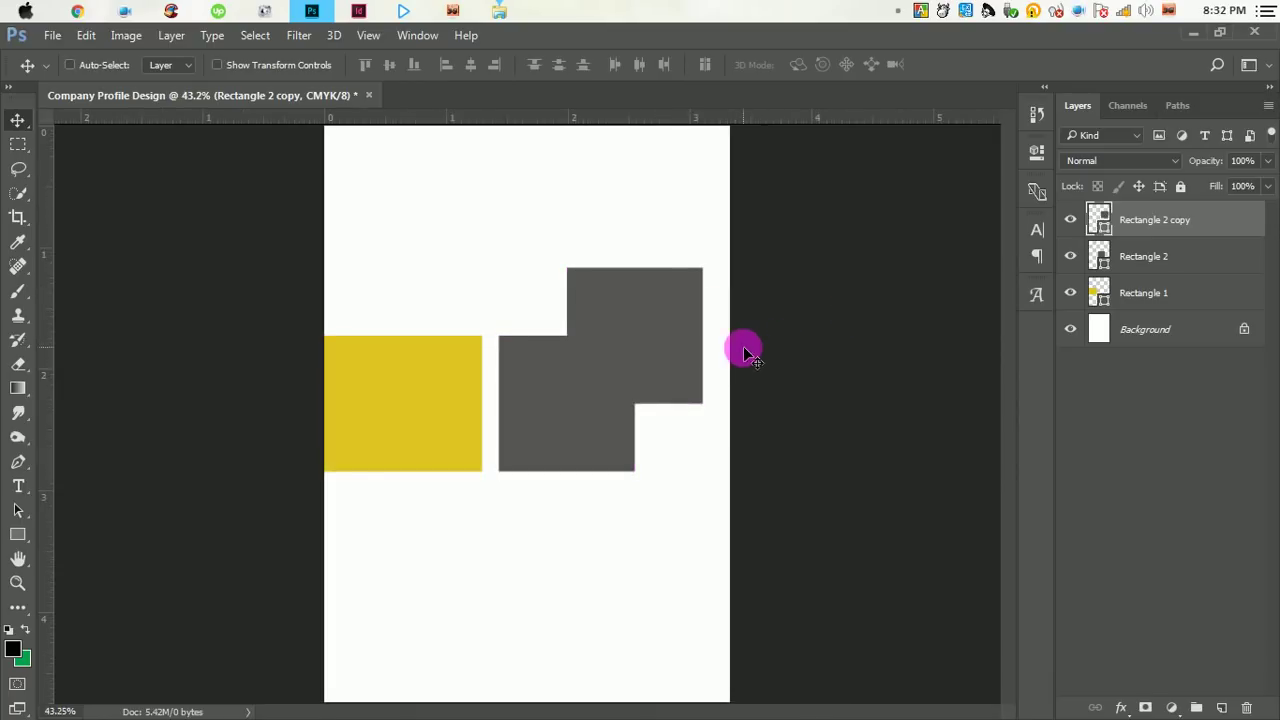
- Shrink the grey copy to about half size, overlapping the grey rectangle's top-right corner
left_click(86, 35)
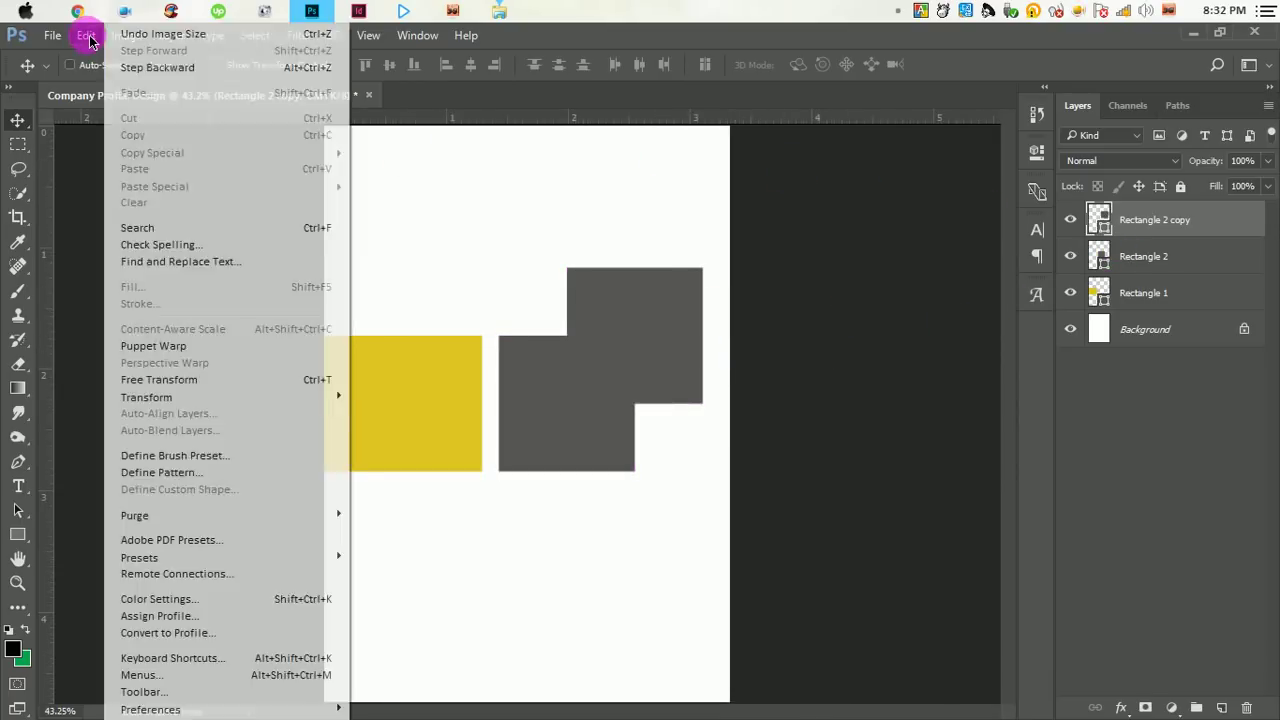
left_click(160, 379)
mouse_move(706, 269)
left_mouse_down()
mouse_move(632, 356)
mouse_move(629, 341)
left_mouse_up()
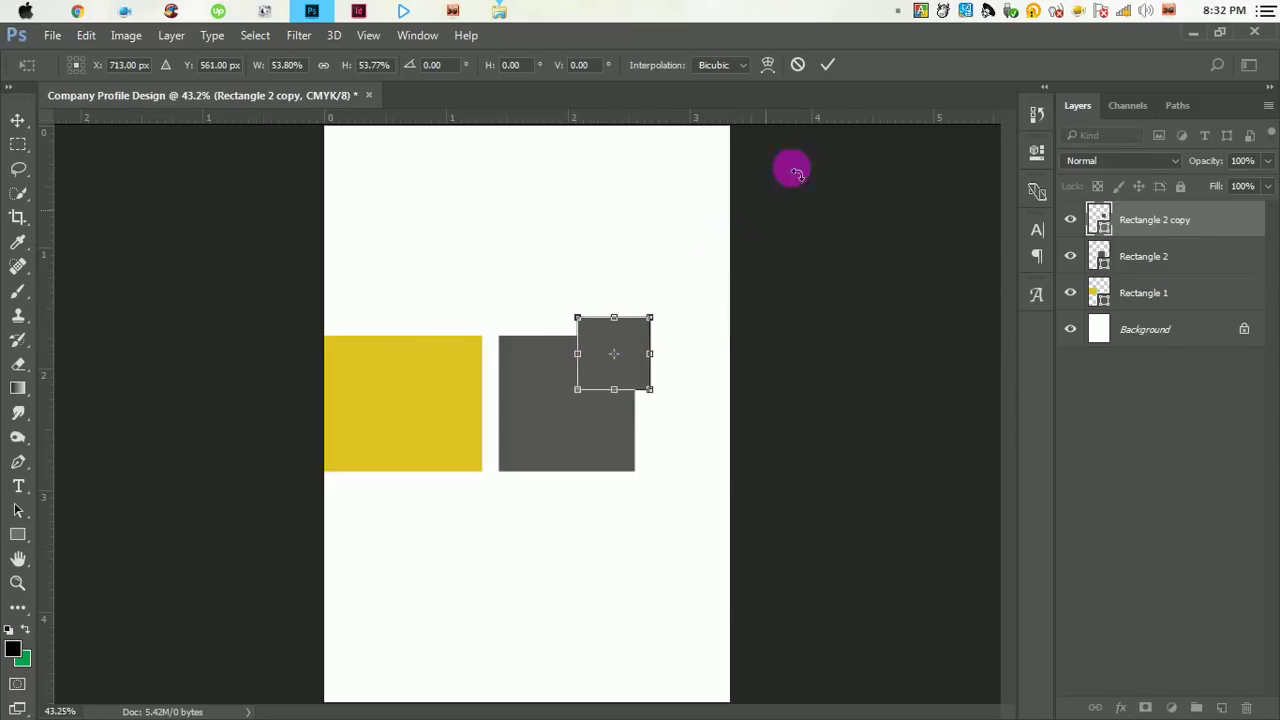
left_click(828, 64)
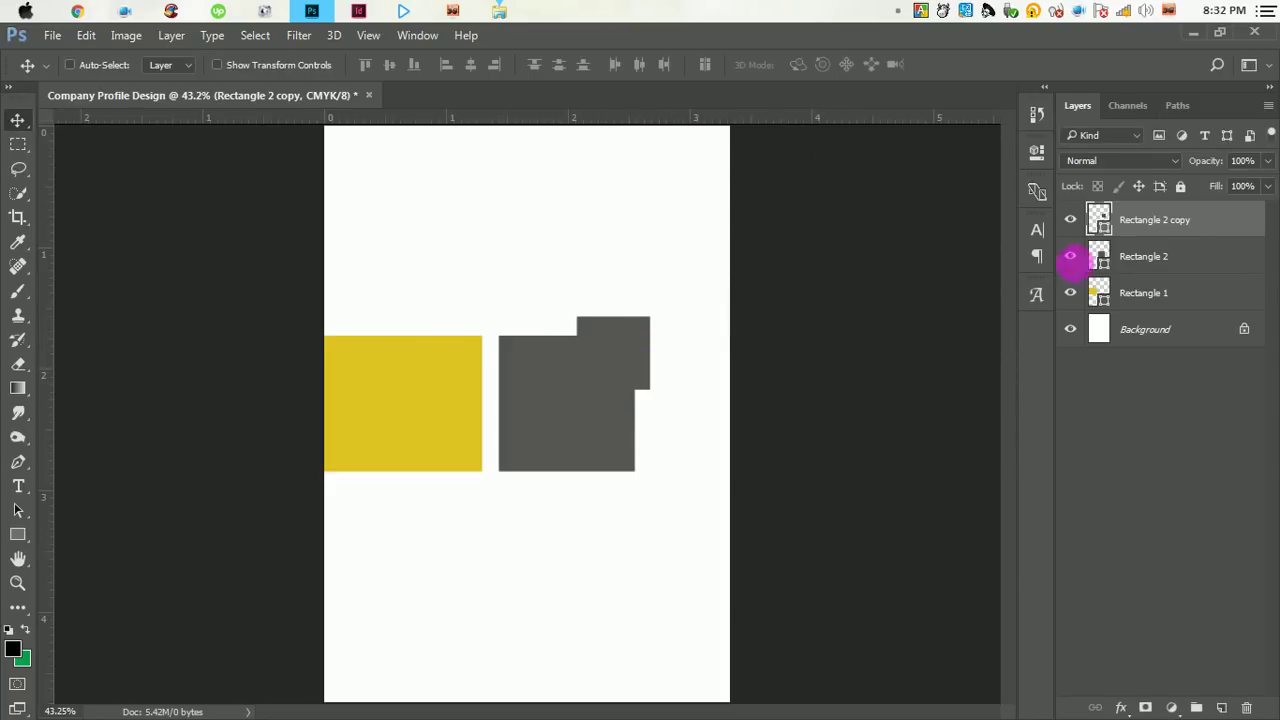
- Fill the small square with bright yellow #e9e602
double_click(1100, 228)
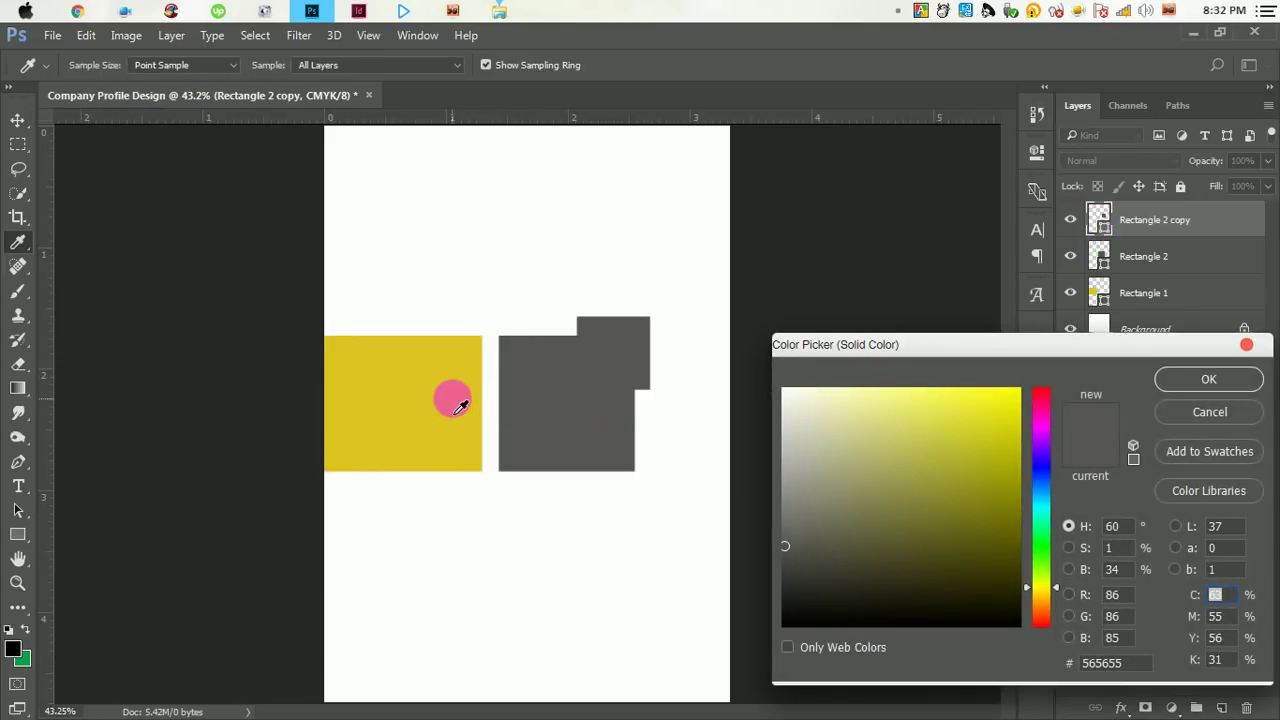
left_click(460, 405)
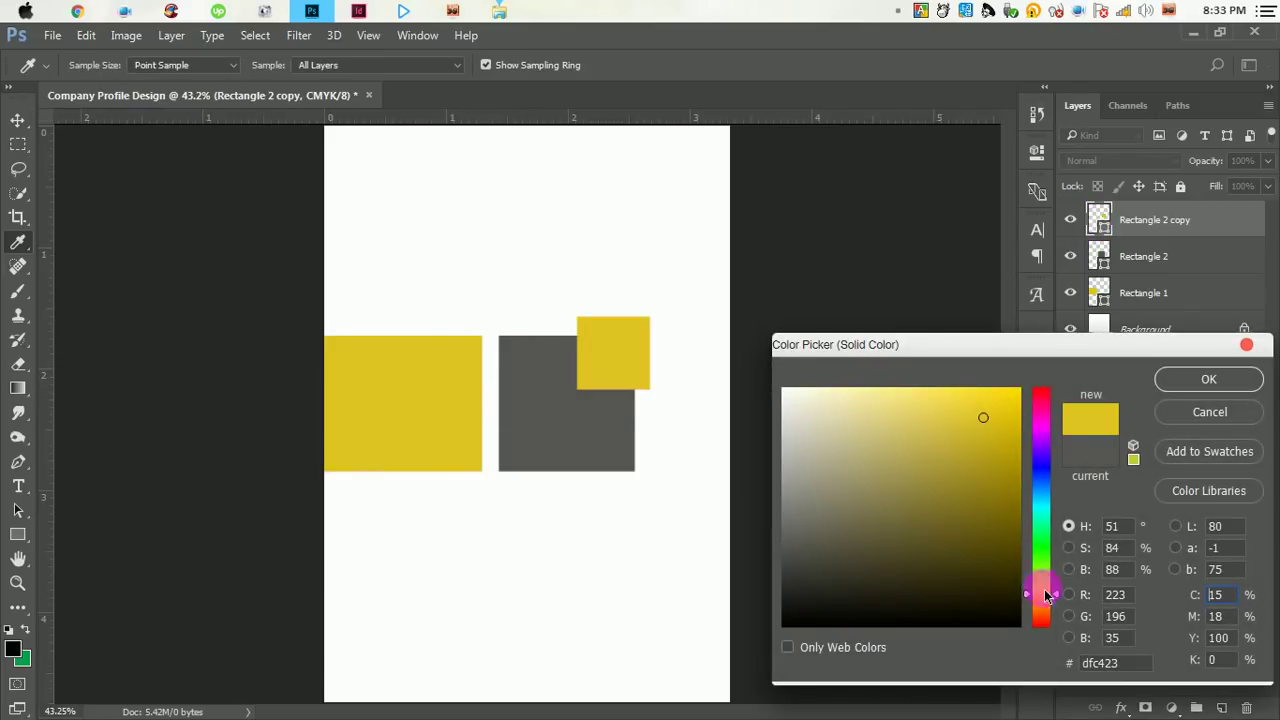
left_click_drag(1055, 600, 1058, 594)
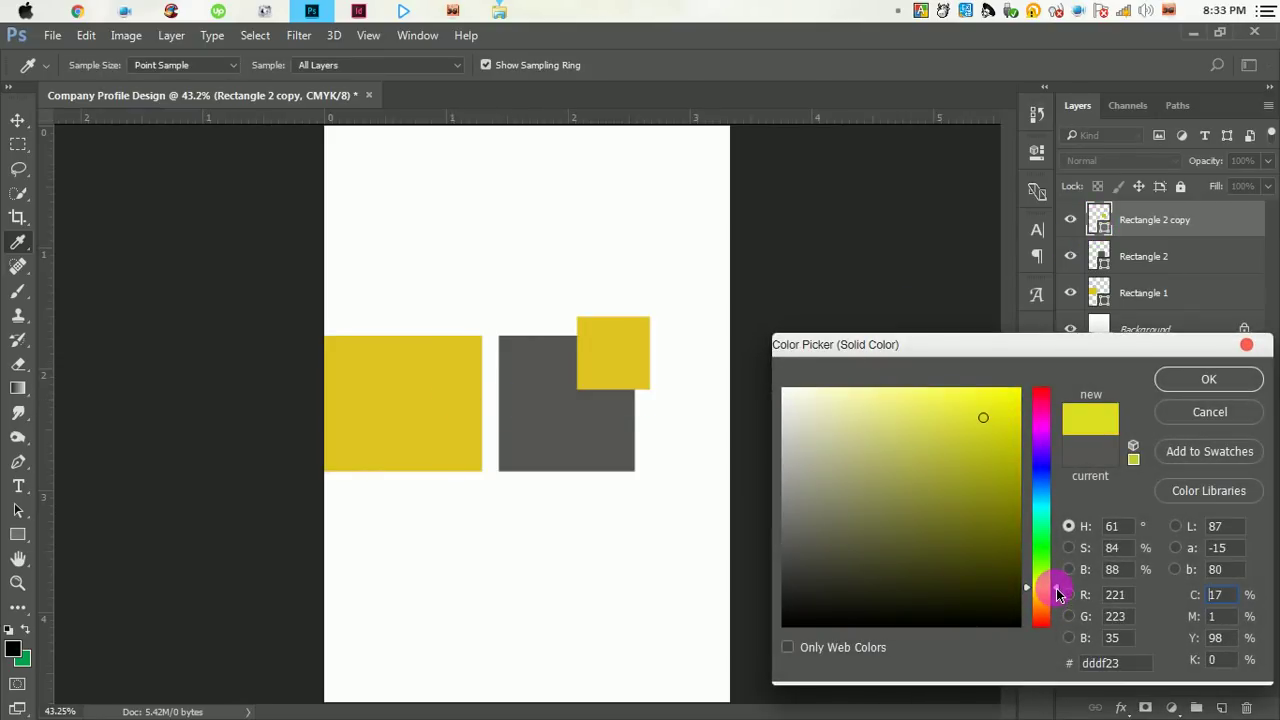
left_click(1018, 405)
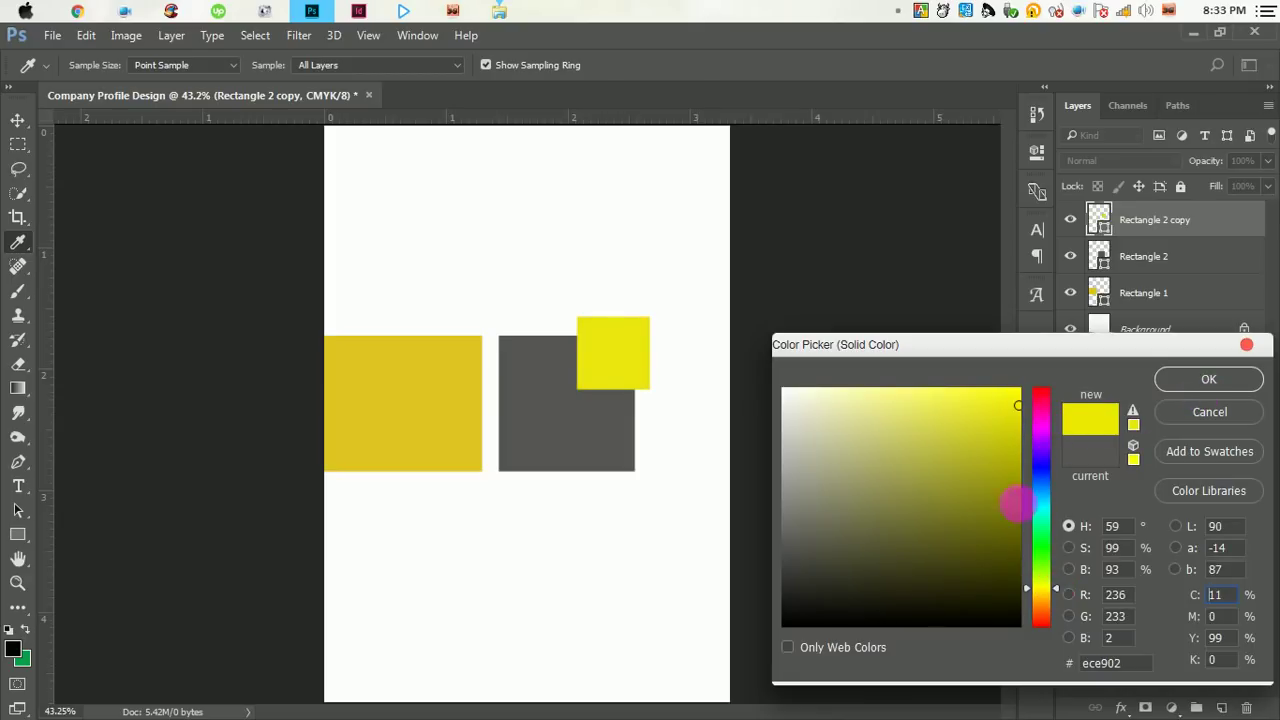
left_click(1016, 420)
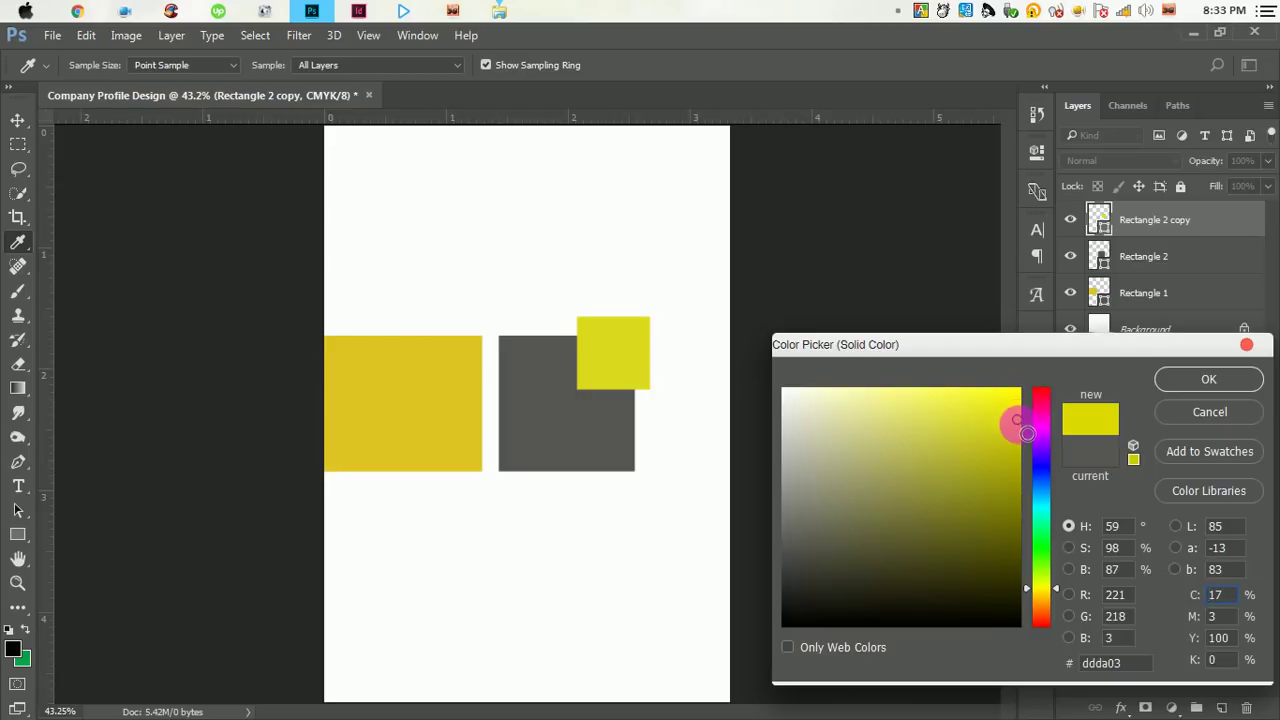
left_click(1018, 408)
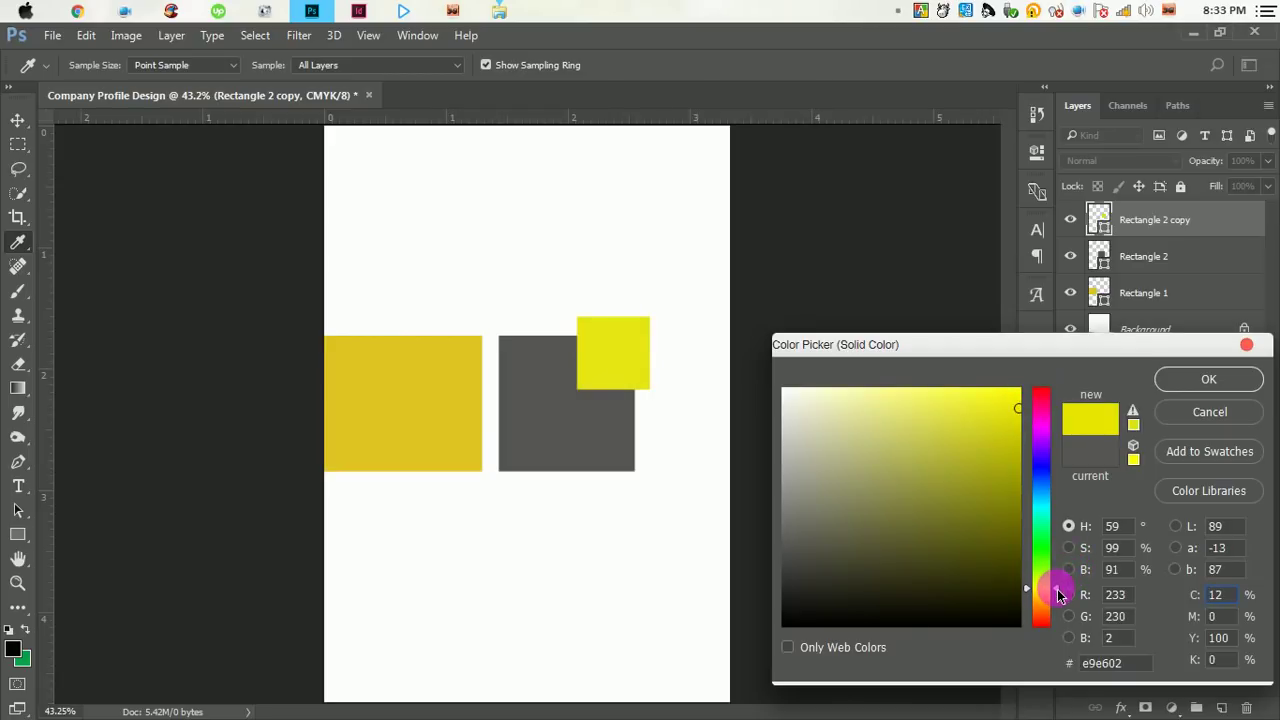
left_click(1208, 379)
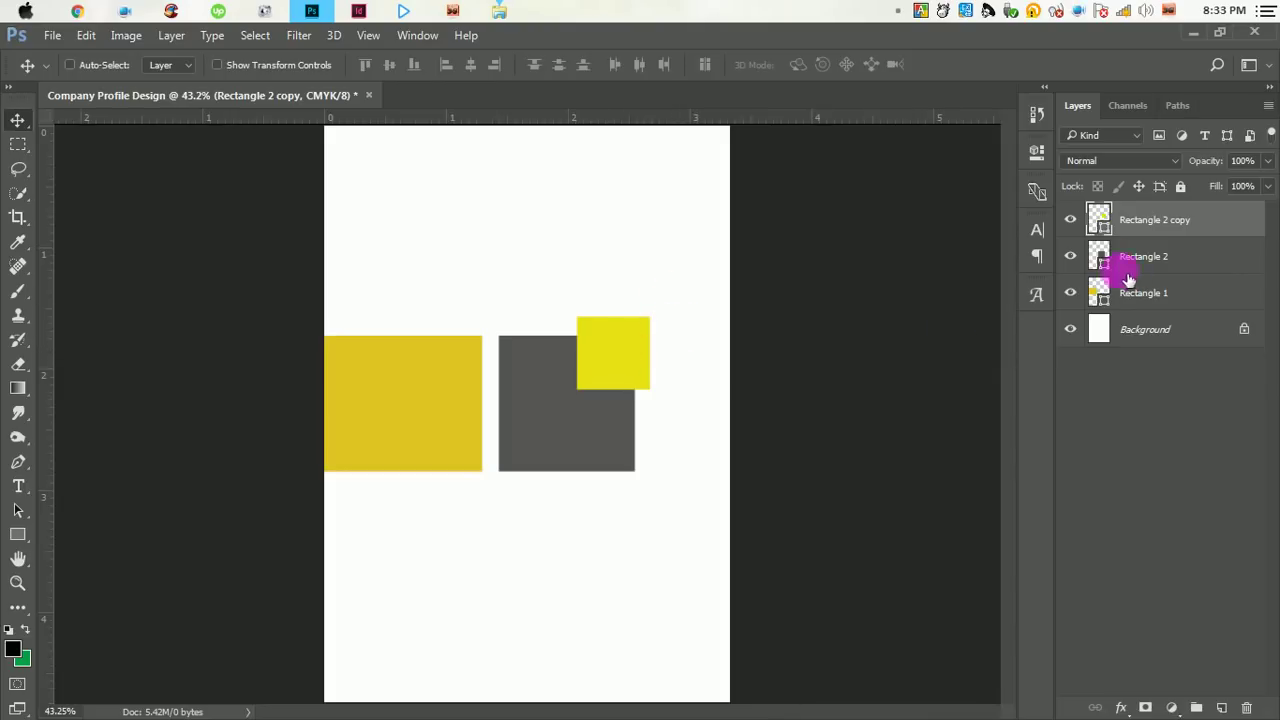
- Duplicate the yellow square, shrink both yellow squares to about 86%, and shift them up-right
left_click_drag(1160, 220, 1222, 707)
left_click_drag(627, 355, 651, 344)
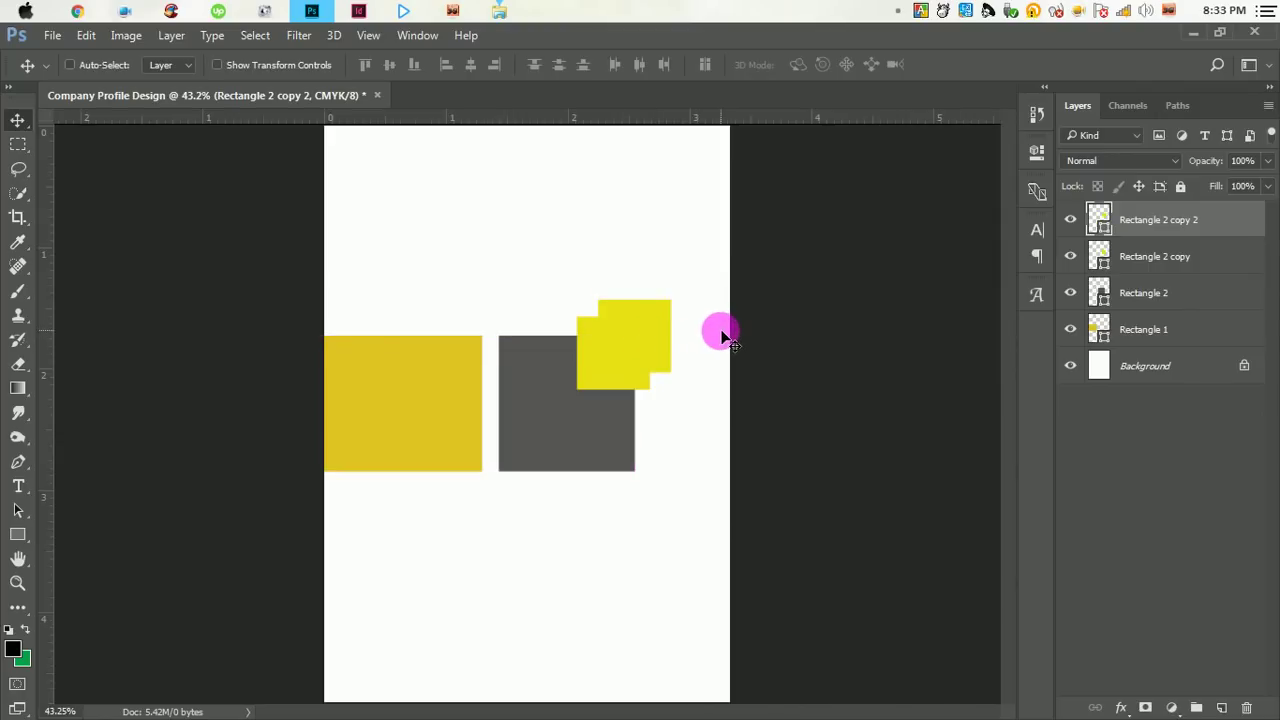
left_click(1098, 262, "shift")
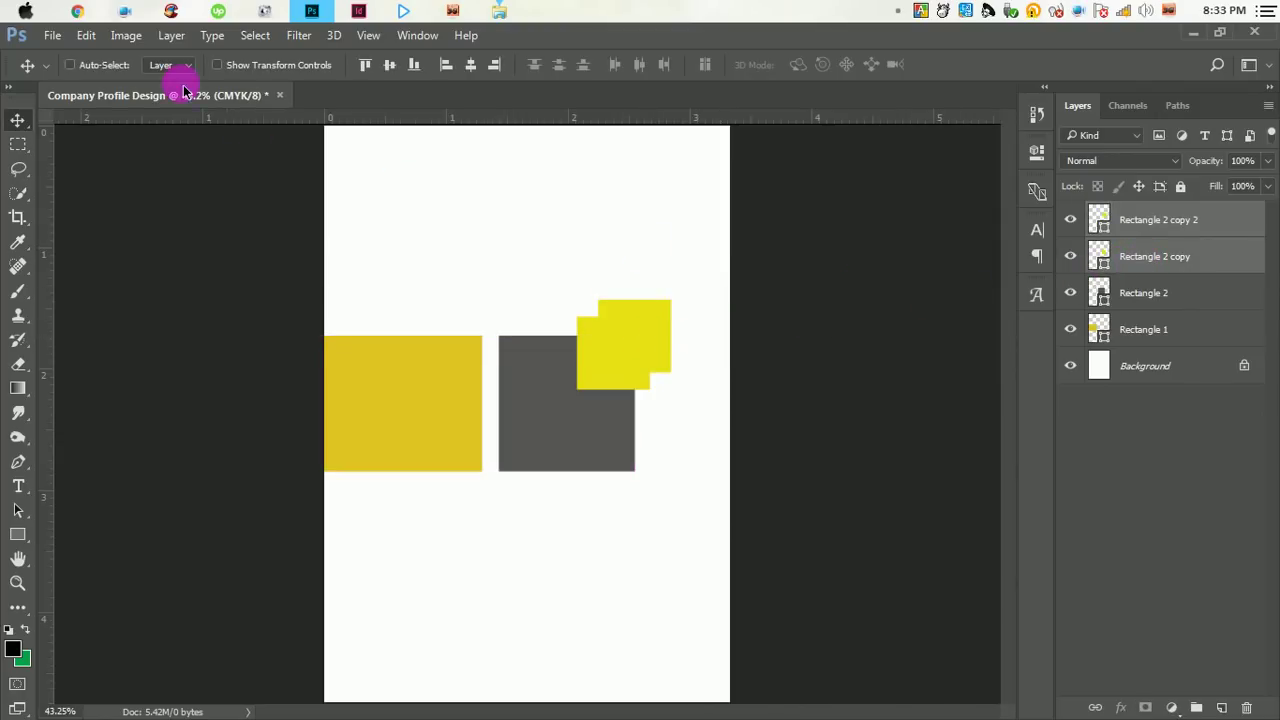
left_click(86, 35)
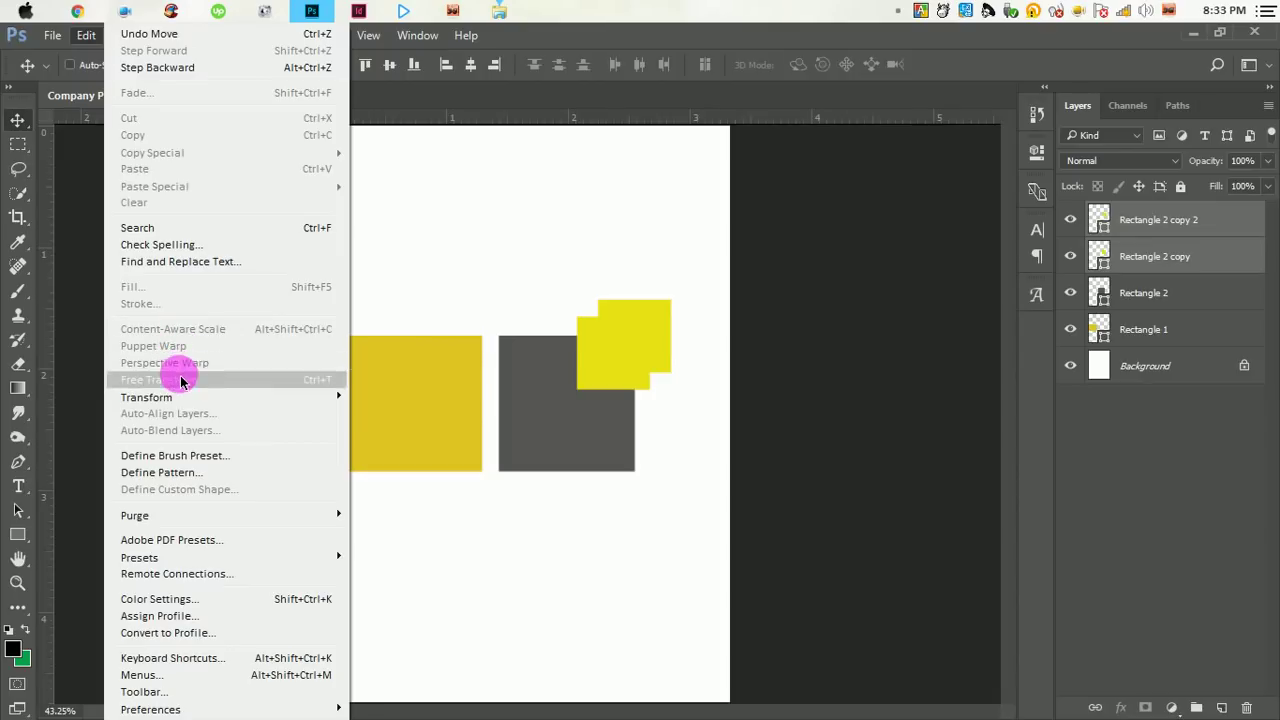
left_click(177, 377)
left_click_drag(670, 299, 657, 313)
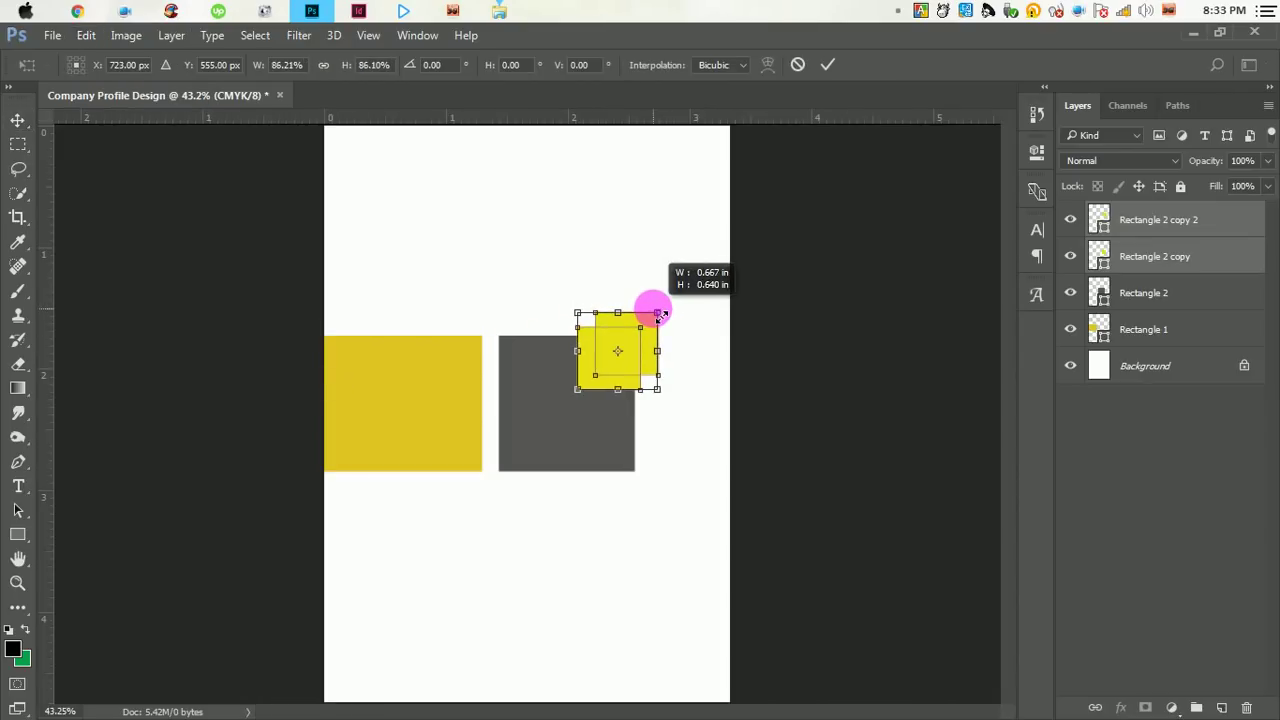
left_click(828, 64)
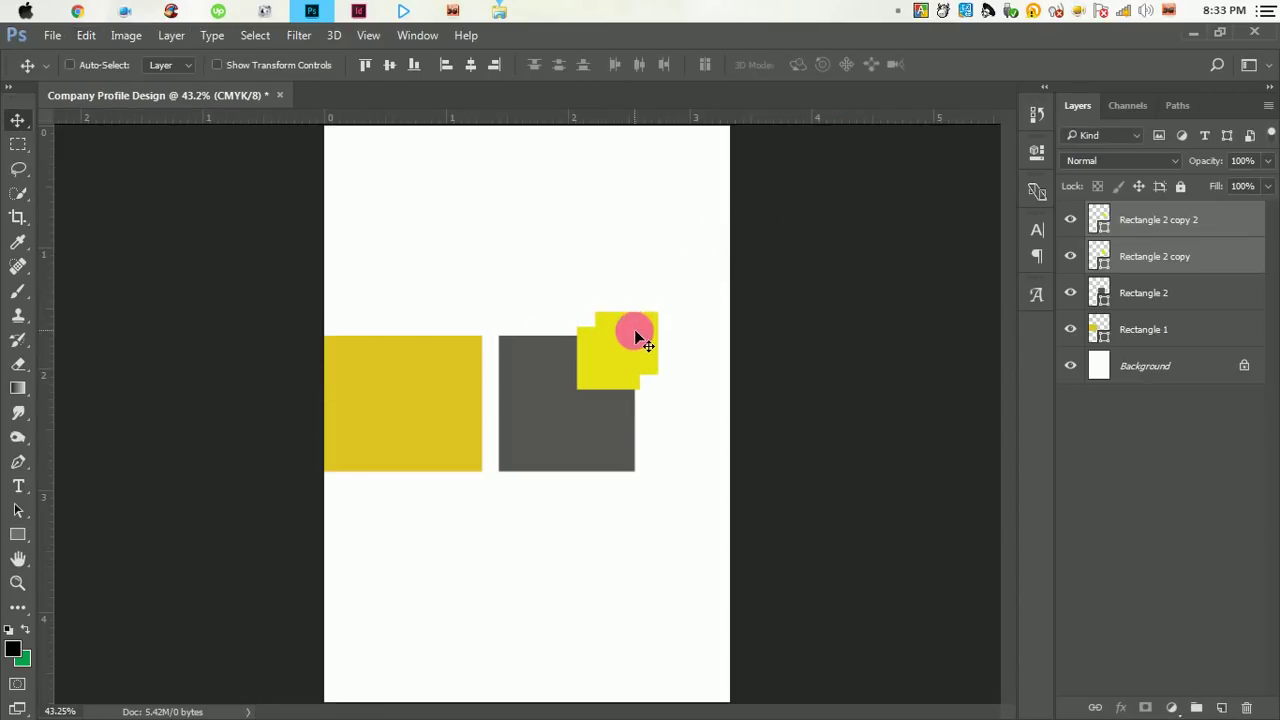
left_click_drag(637, 337, 646, 330)
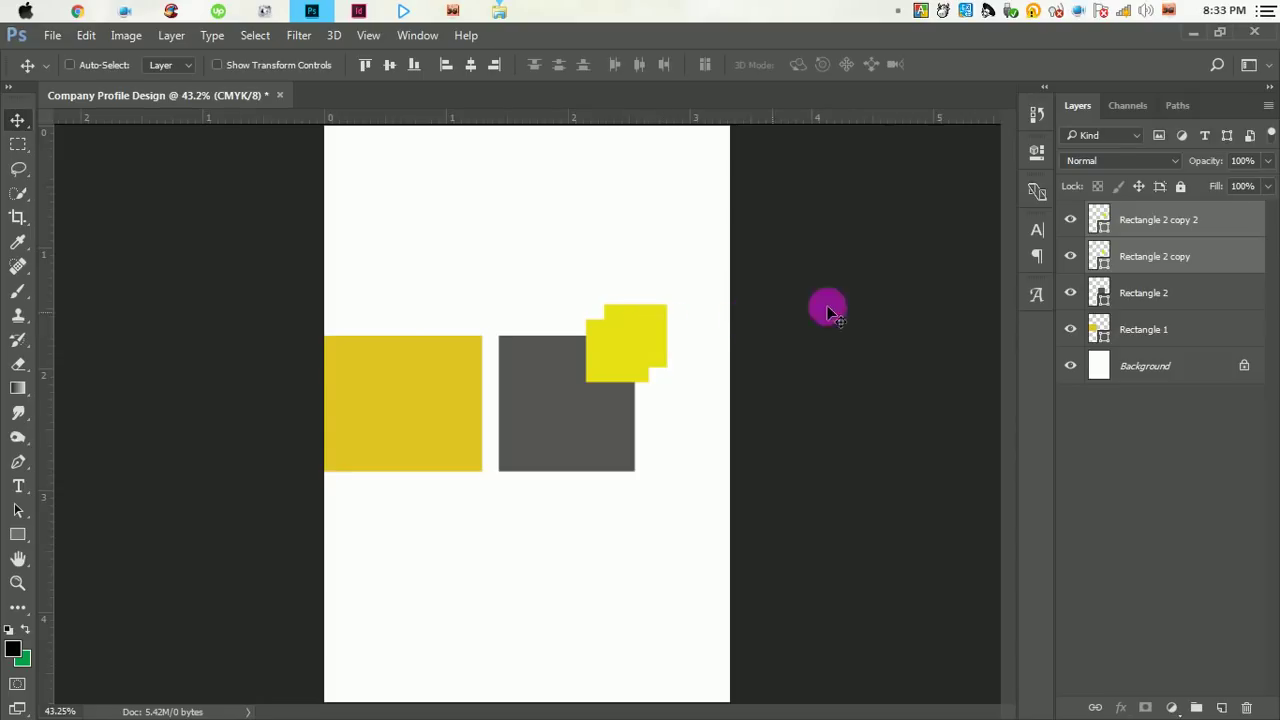
- Make the top copy, Rectangle 2 copy 2, dark grey and stack the yellow square above it
left_click(1165, 226)
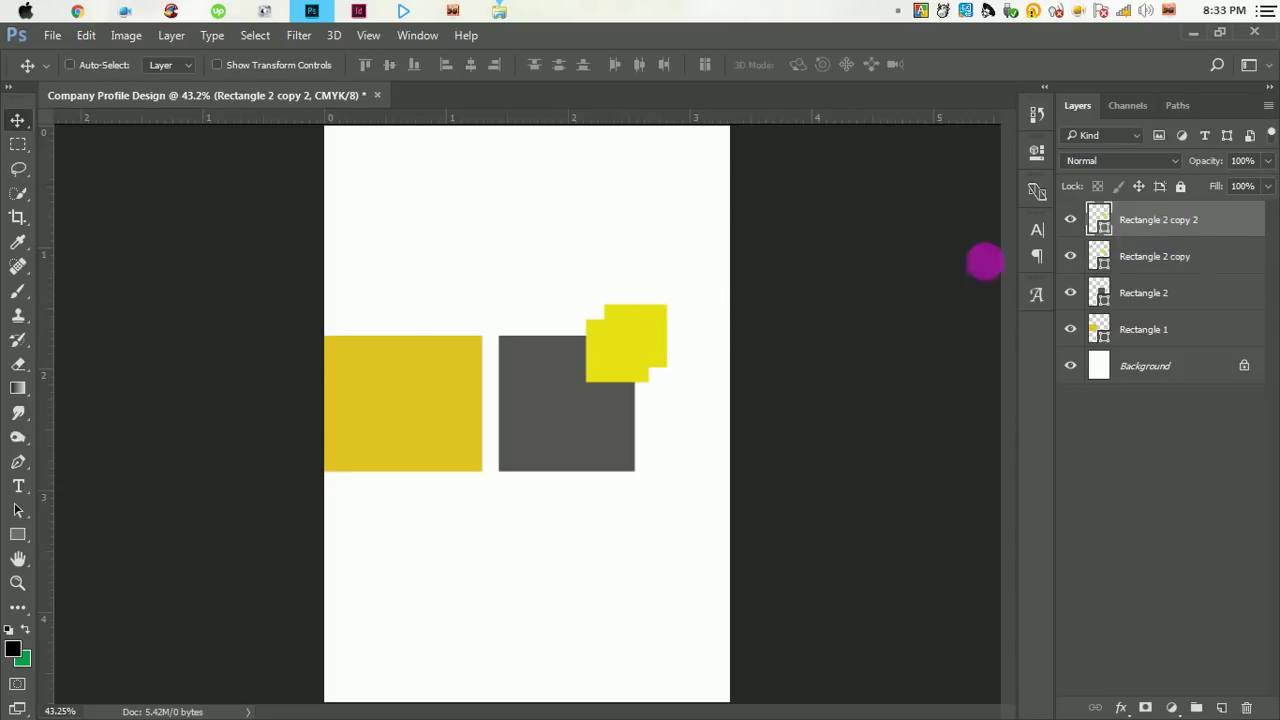
double_click(1100, 222)
left_click(597, 403)
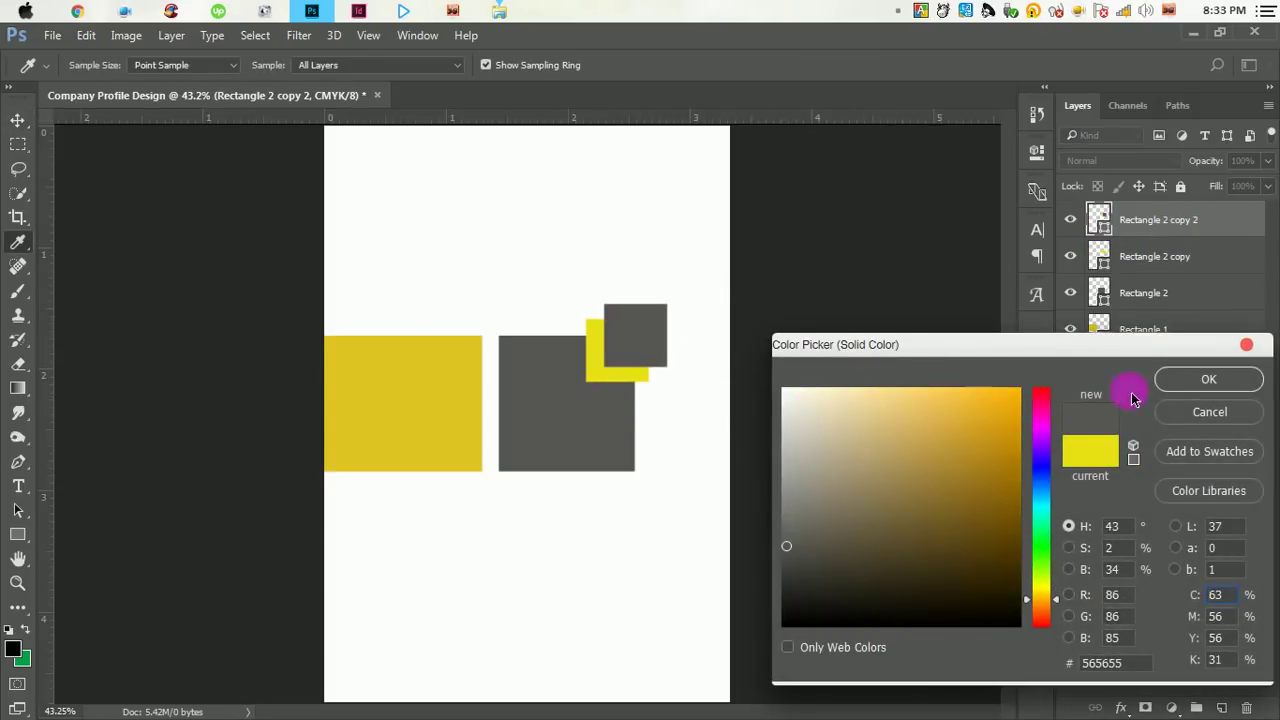
left_click(1205, 377)
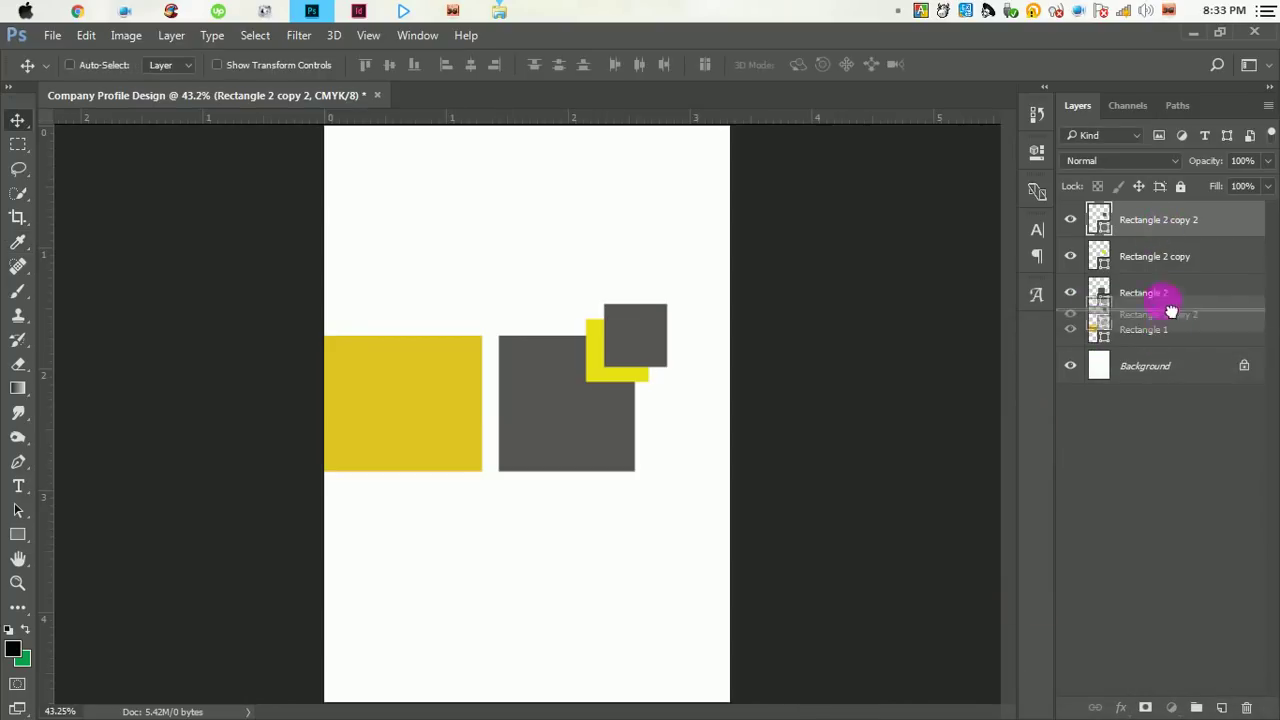
left_click_drag(1170, 228, 1160, 274)
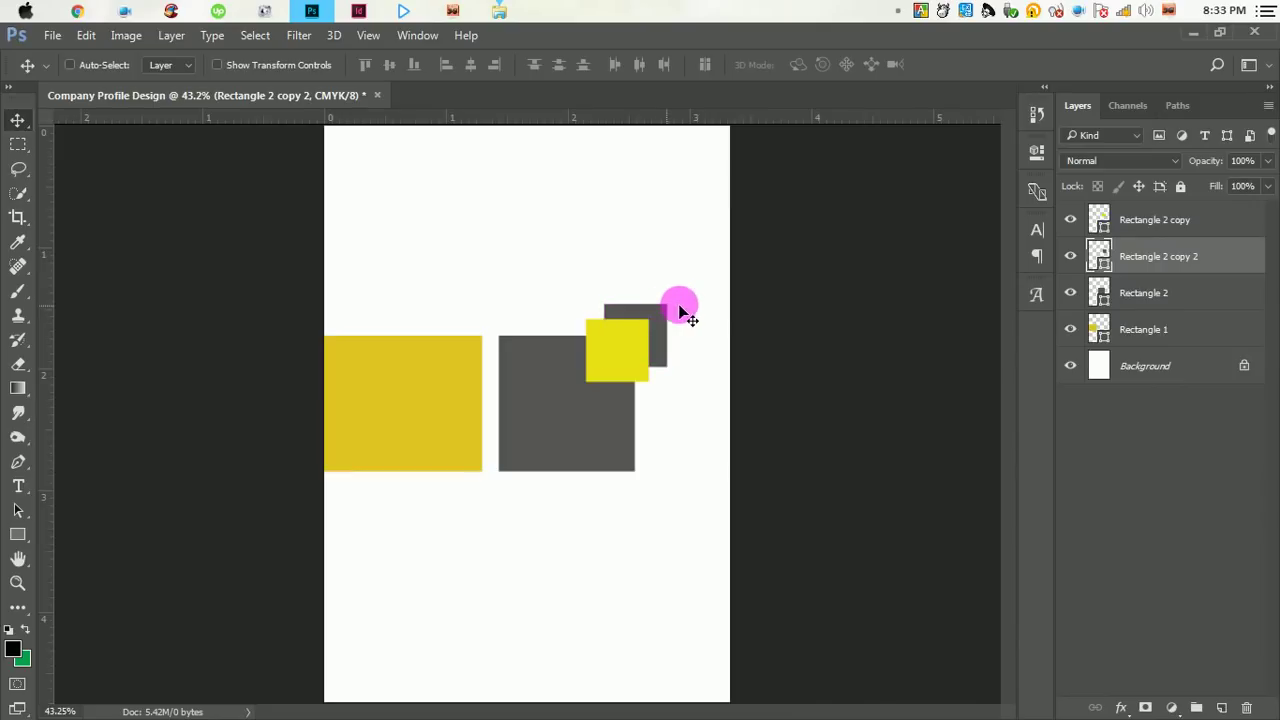
- Nudge the grey square right and the yellow square slightly left so they overlap
key("Right")
key("Right")
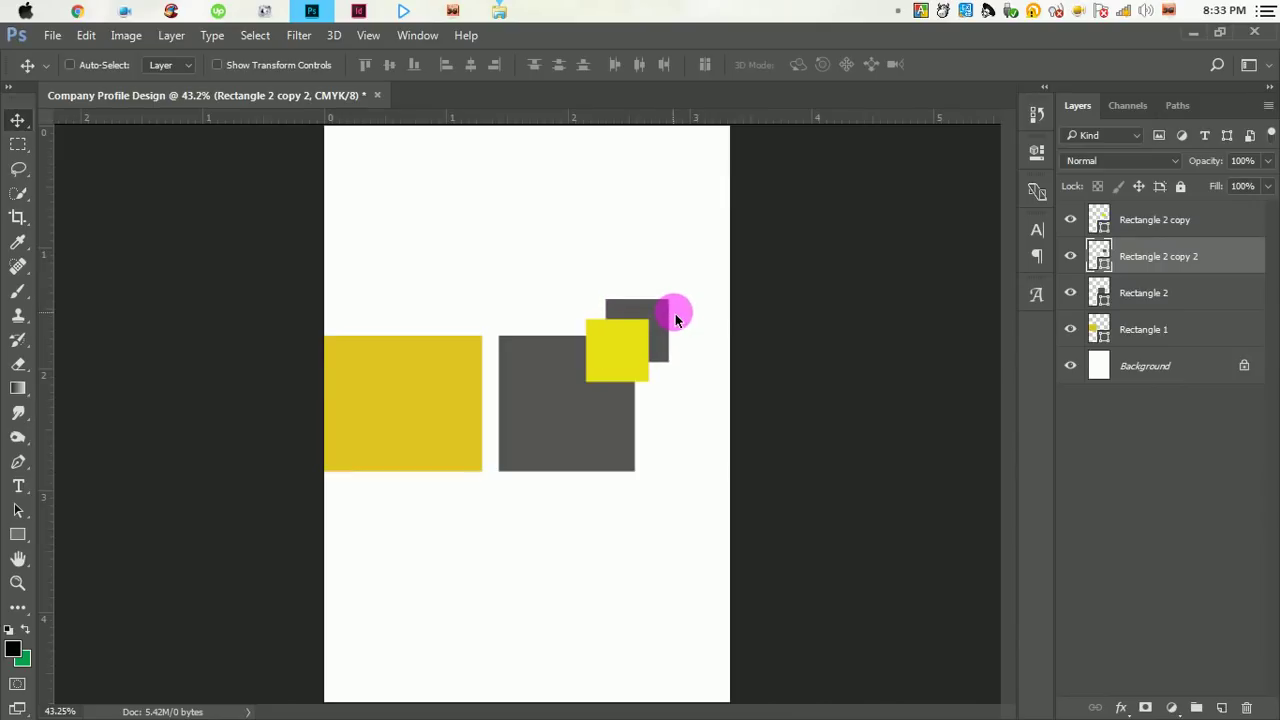
key("Right")
key("Right")
key("Right")
key("Right")
key("Right")
key("Right")
key("Right")
key("Right")
key("Right")
left_click(1155, 238)
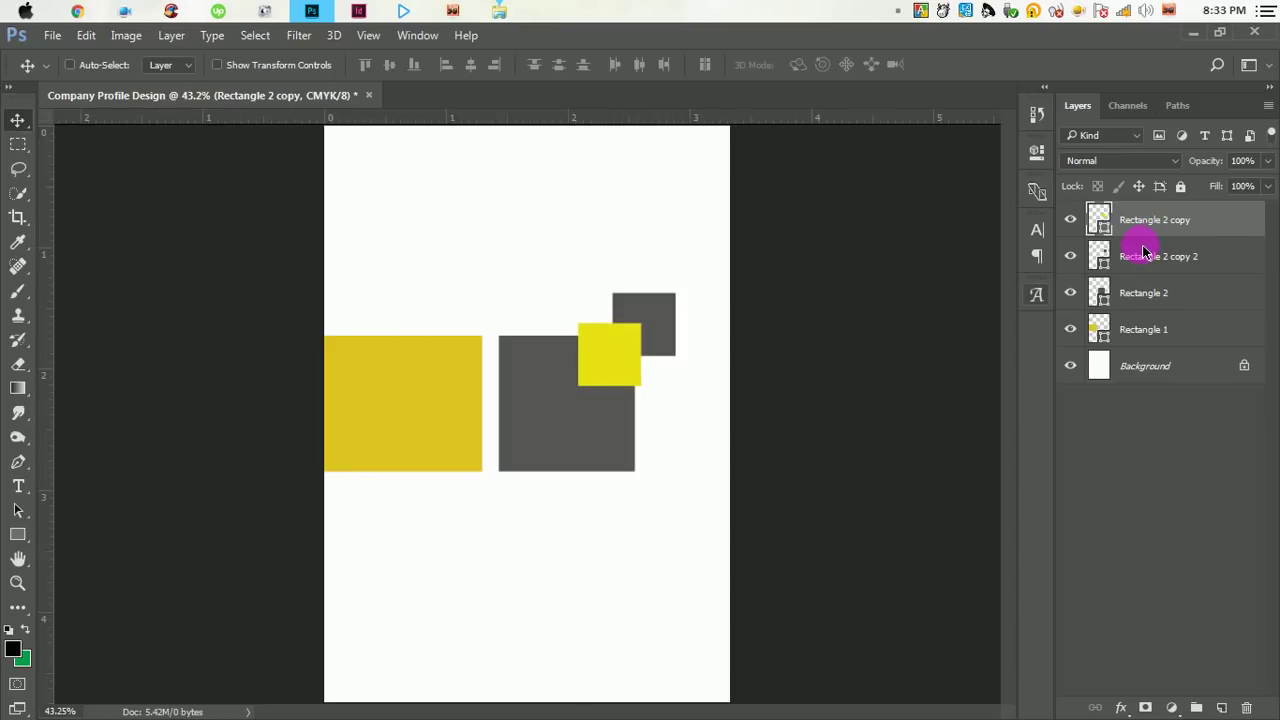
key("Left")
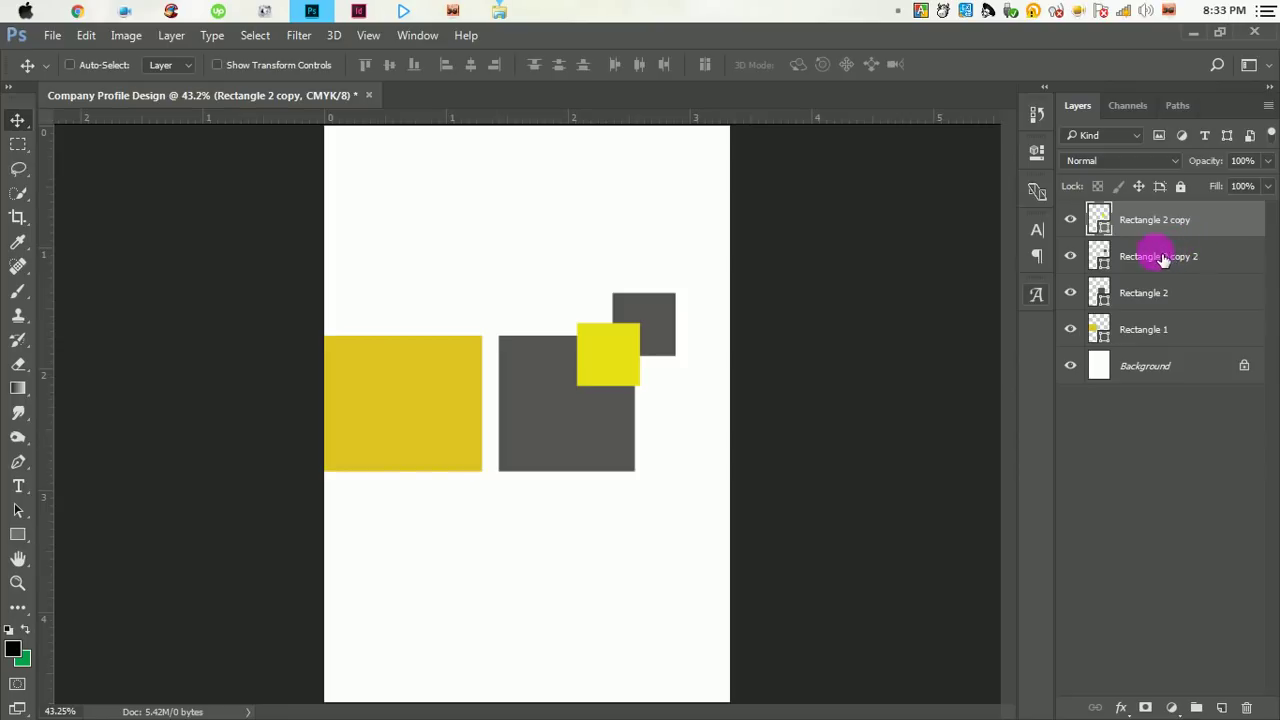
left_click(1163, 259)
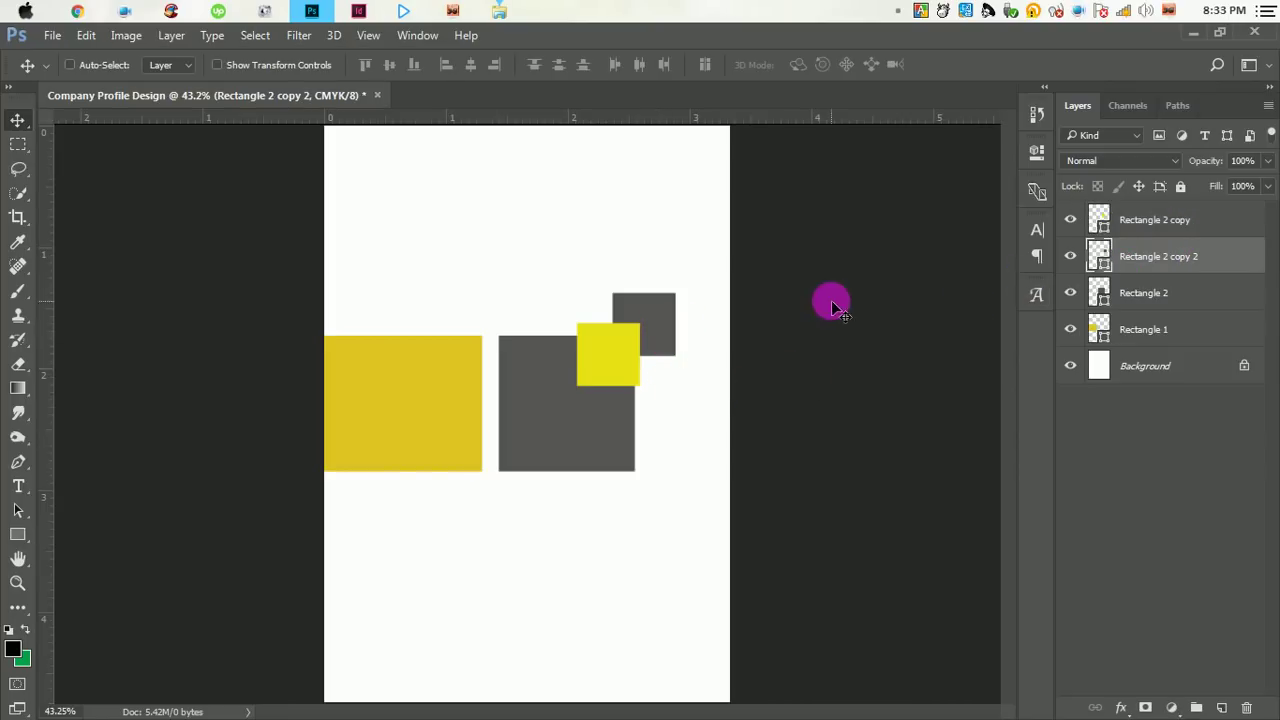
- Duplicate the grey square, move it right and lower, and make it smaller
left_click_drag(1170, 257, 1222, 705)
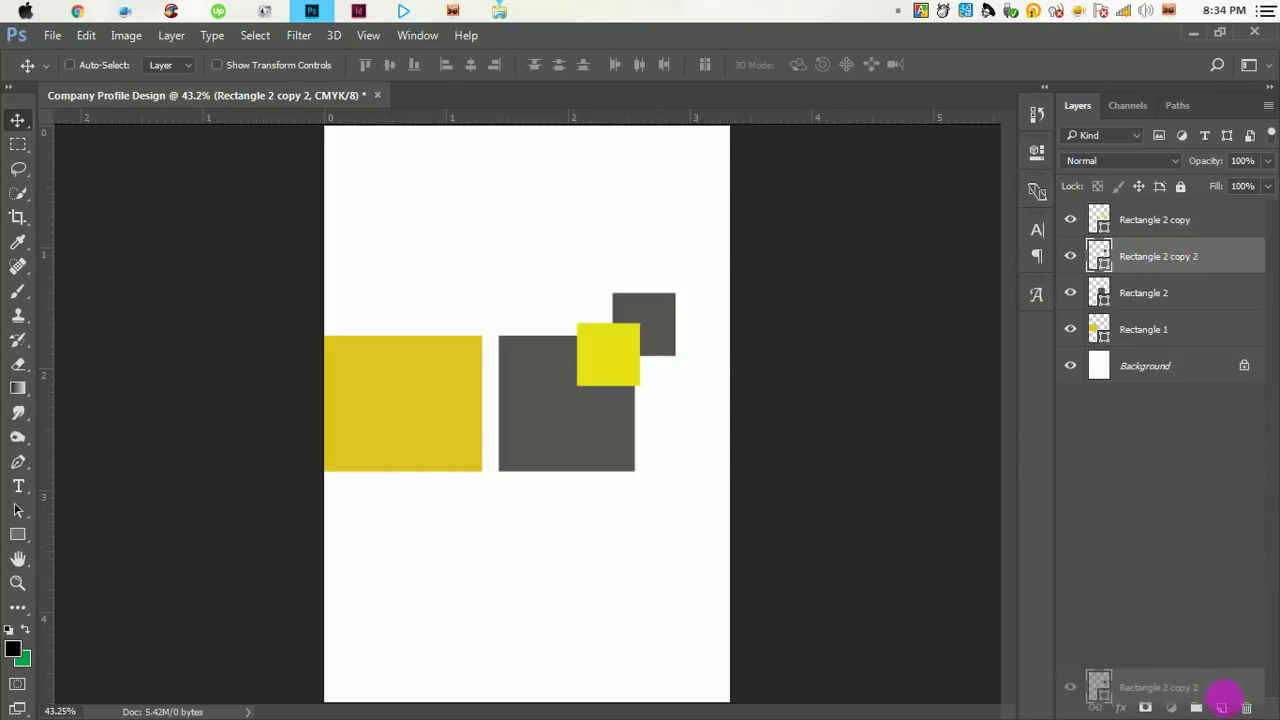
mouse_move(676, 323)
left_mouse_down()
mouse_move(720, 375)
mouse_move(692, 367)
mouse_move(694, 389)
mouse_move(686, 381)
mouse_move(697, 370)
mouse_move(702, 380)
left_mouse_up()
key("ctrl+t")
left_click(818, 68)
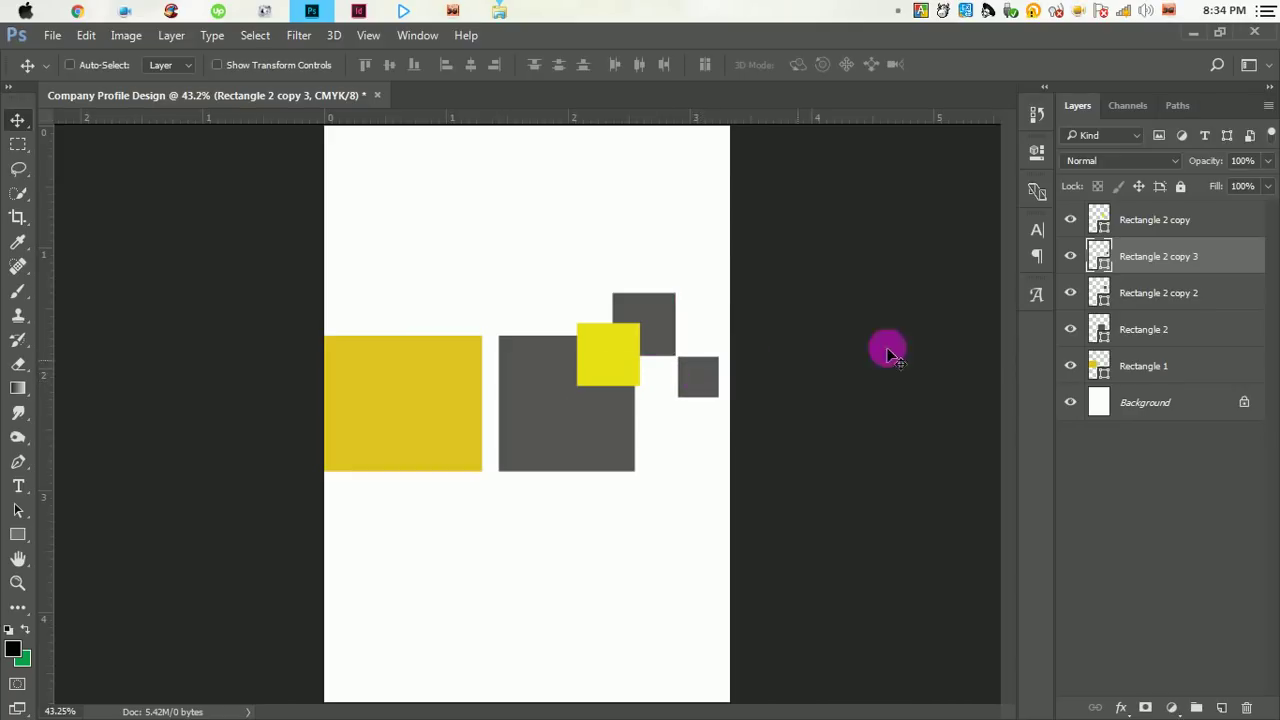
- Add a further smaller grey copy and fine-tune its position between the squares
mouse_move(1206, 257)
left_mouse_down()
mouse_move(1205, 707)
mouse_move(1222, 707)
left_mouse_up()
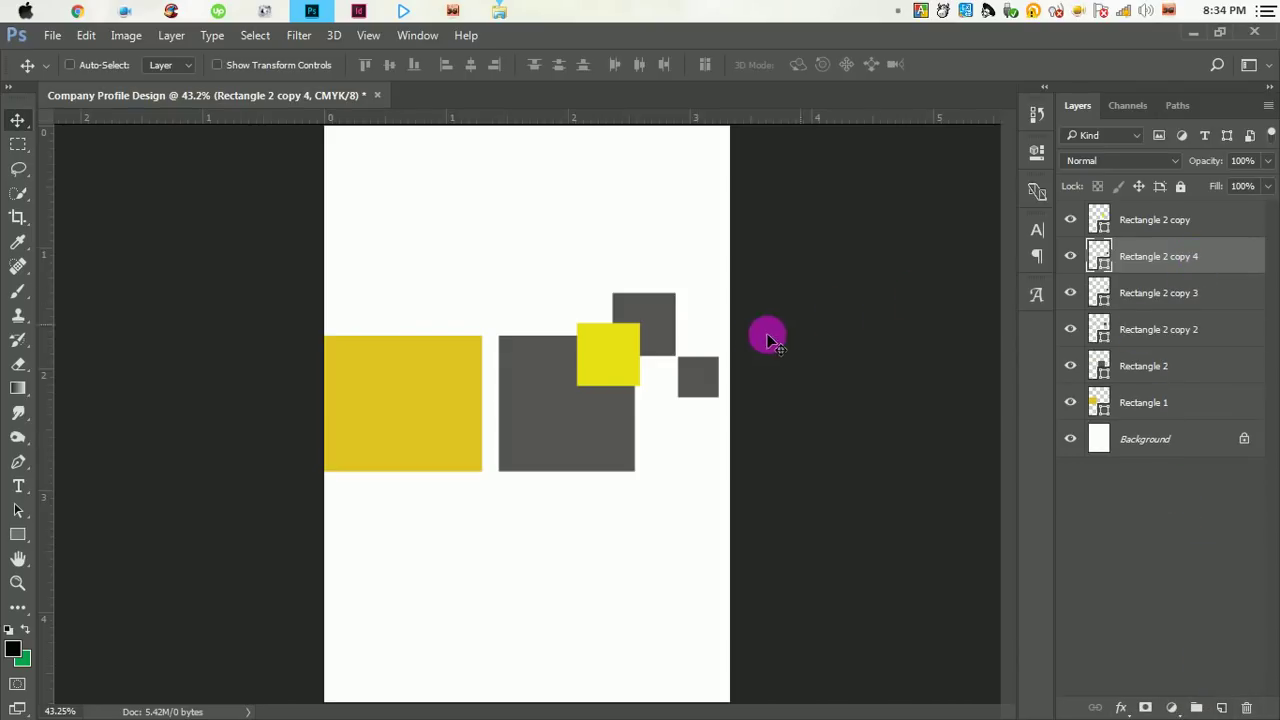
mouse_move(697, 388)
left_mouse_down()
mouse_move(658, 380)
mouse_move(672, 383)
left_mouse_up()
key("ctrl+t")
type("54")
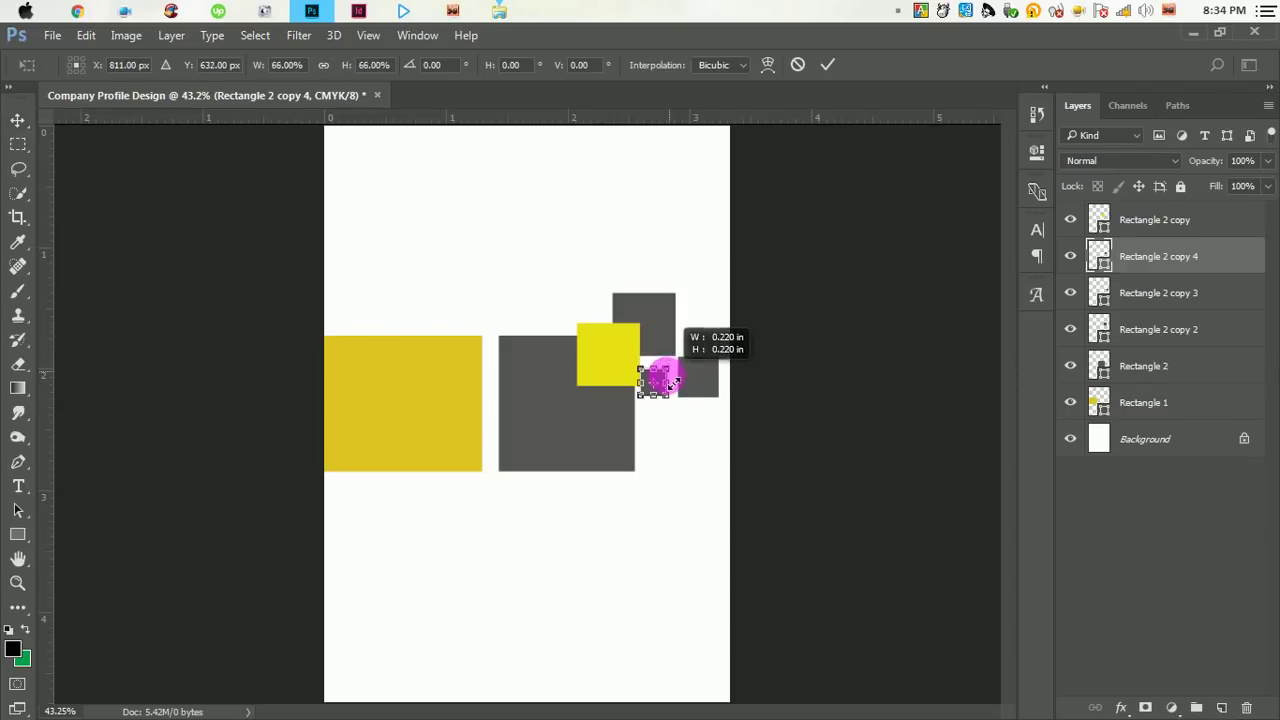
left_click(828, 64)
left_click_drag(663, 385, 672, 375)
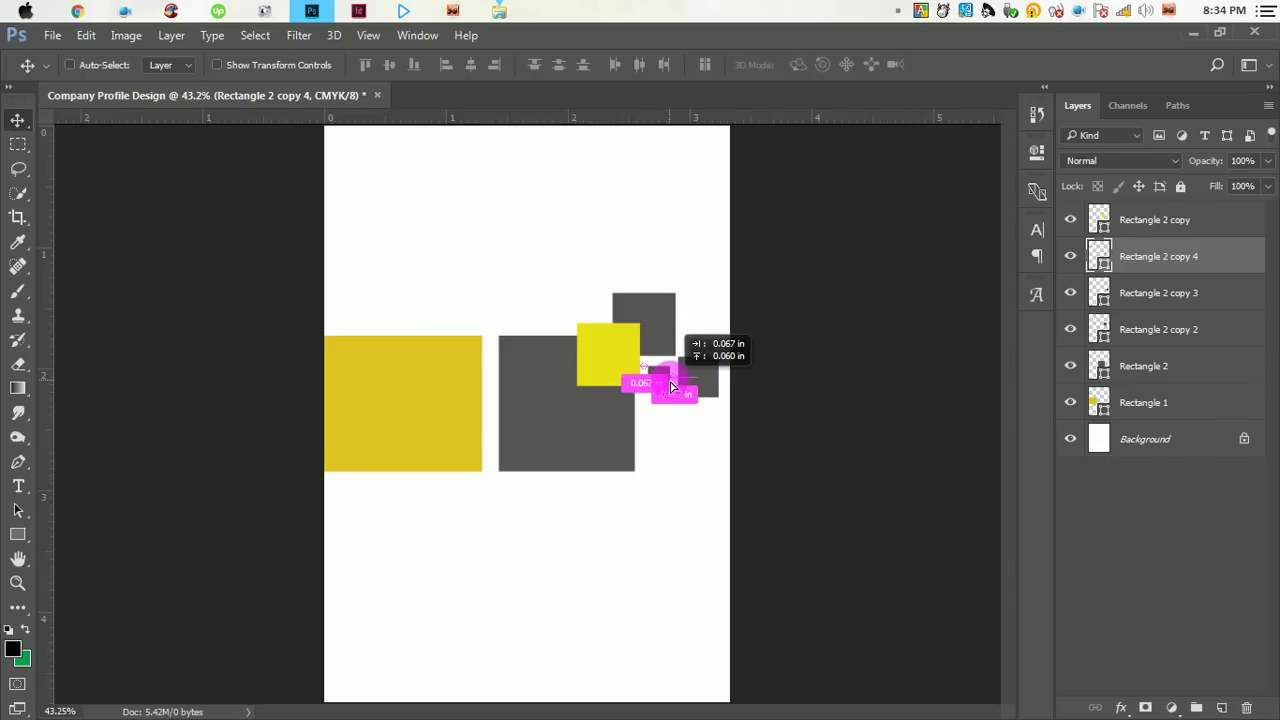
key("Right")
key("Right")
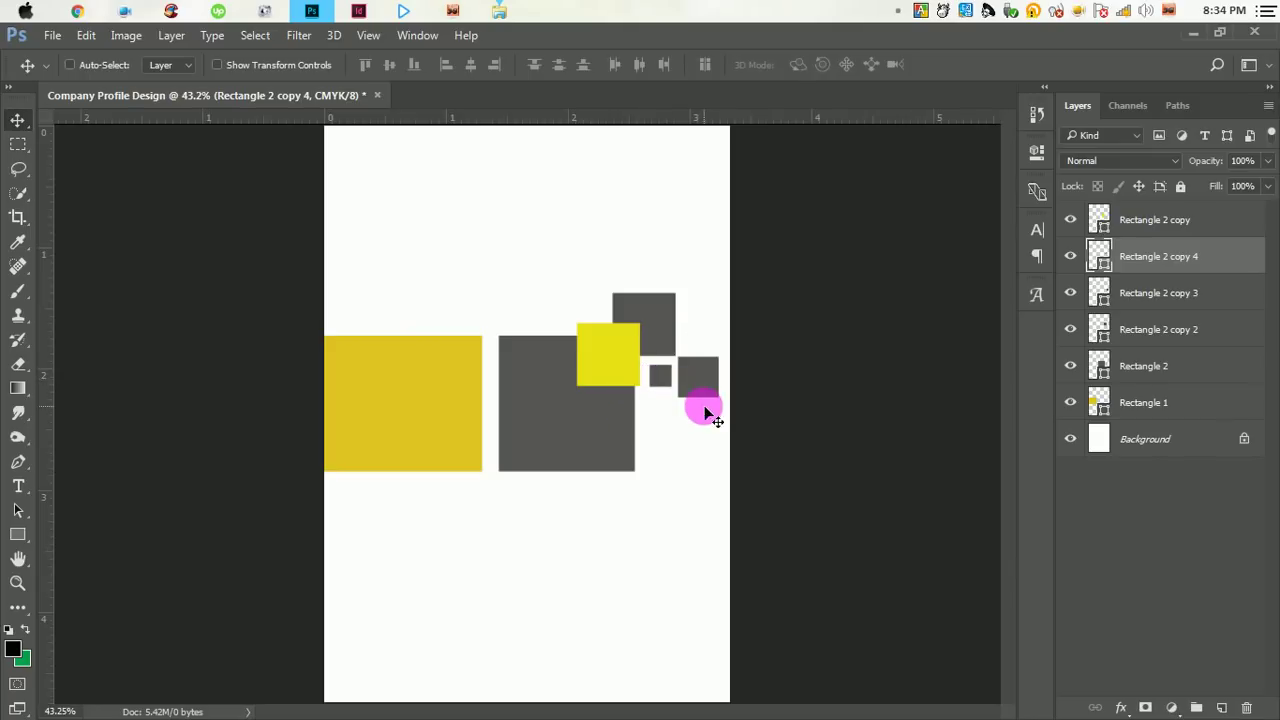
key("Right")
key("Right")
key("Left")
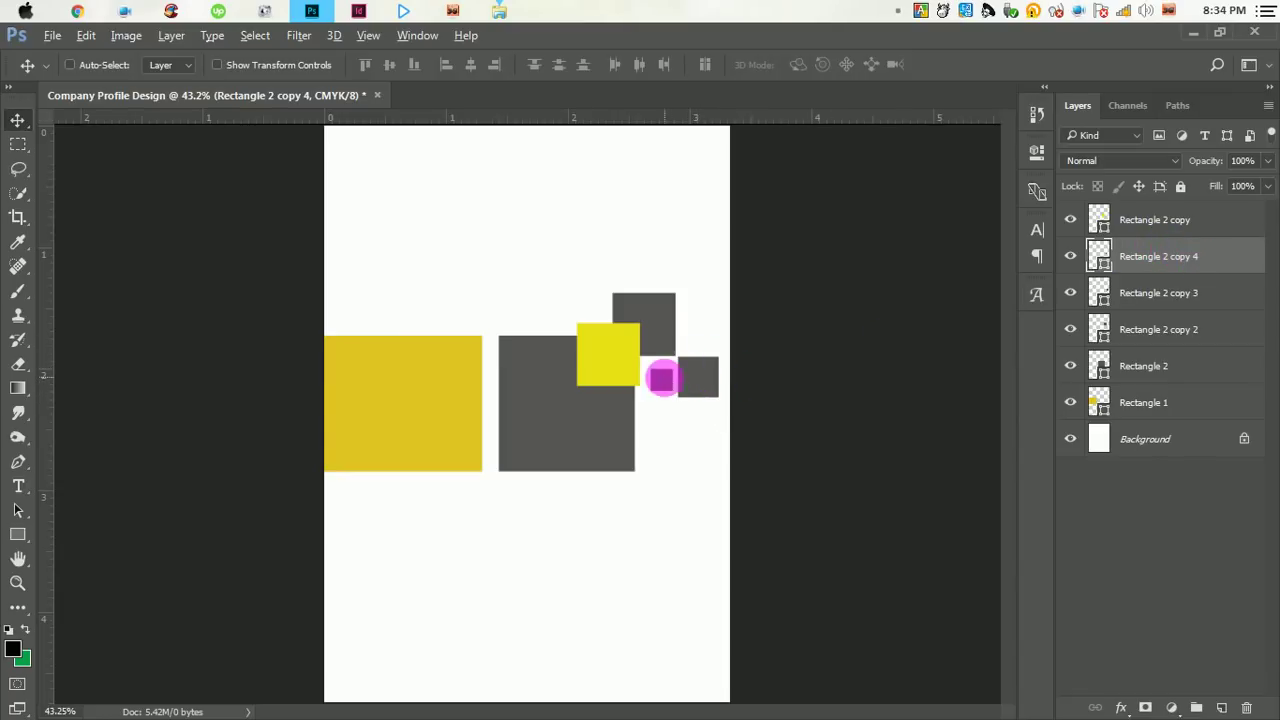
- Copy the small square to the upper right and shrink it to about 48%
mouse_move(661, 378)
left_mouse_down()
mouse_move(719, 338)
mouse_move(709, 343)
left_mouse_up()
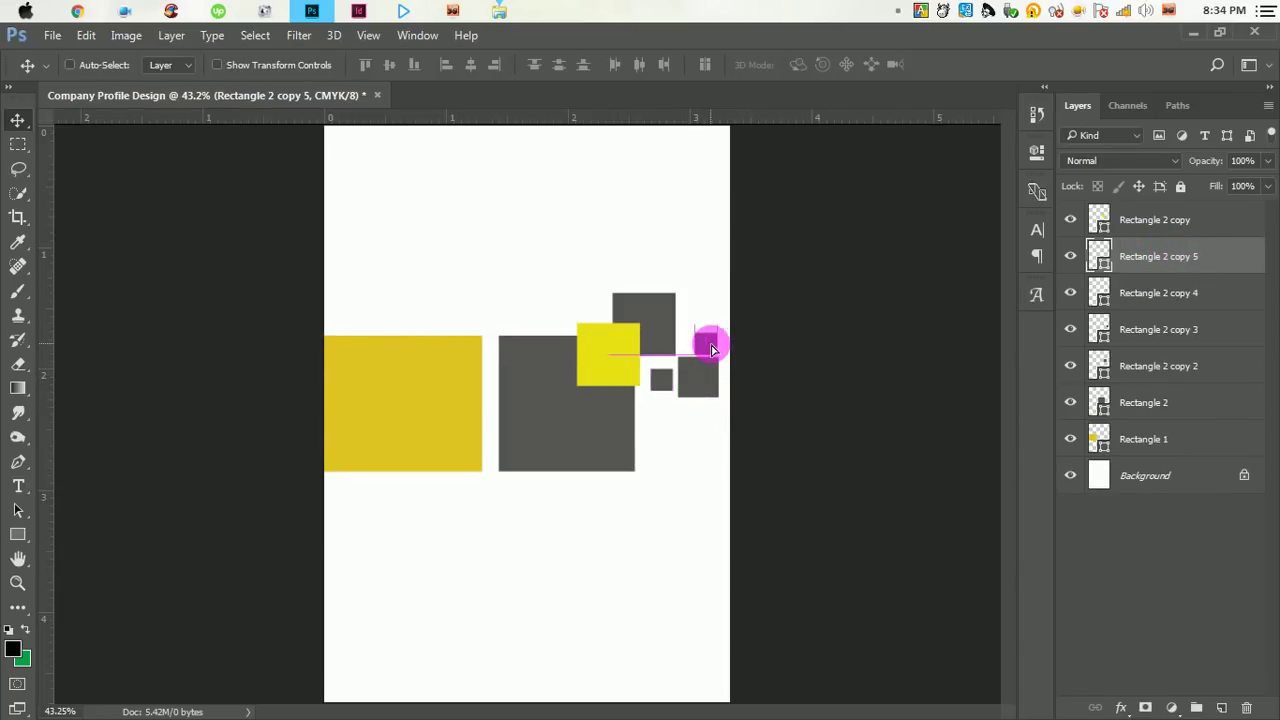
key("ctrl+t")
scroll(720, 363, "up", 1)
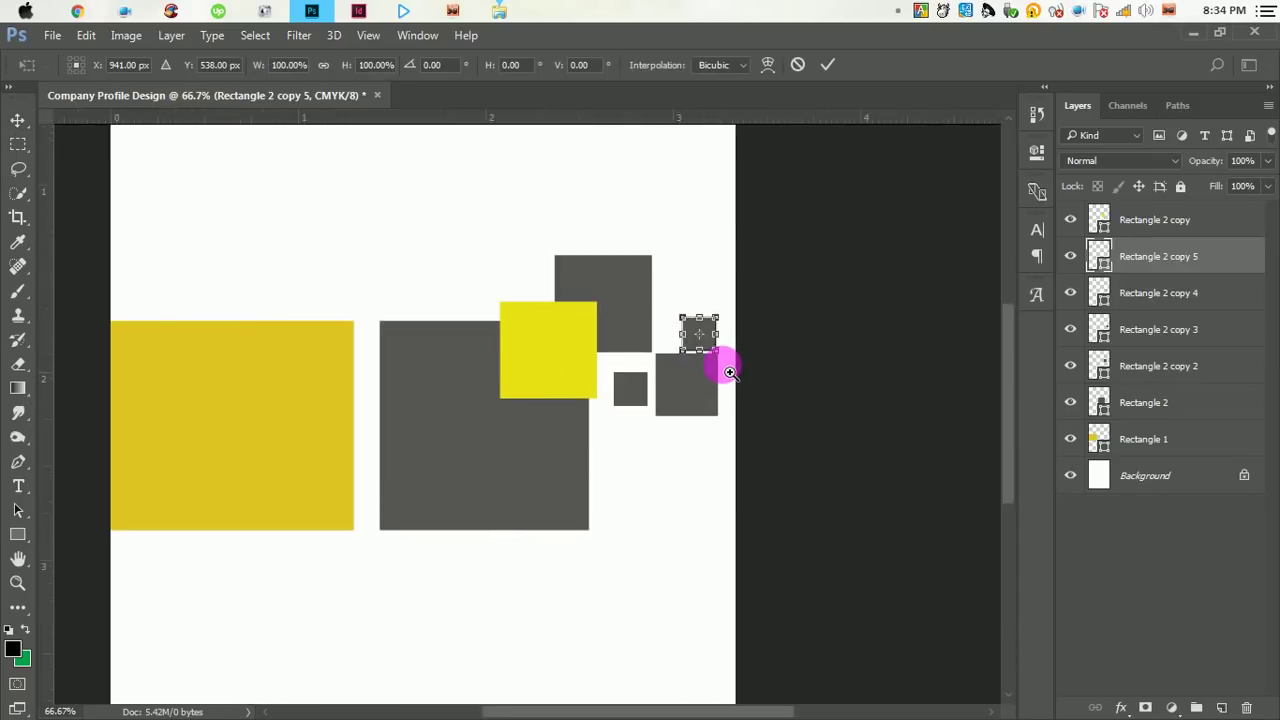
scroll(720, 363, "up", 1)
mouse_move(672, 354)
left_mouse_down()
mouse_move(686, 320)
mouse_move(711, 327)
left_mouse_up()
left_click(842, 66)
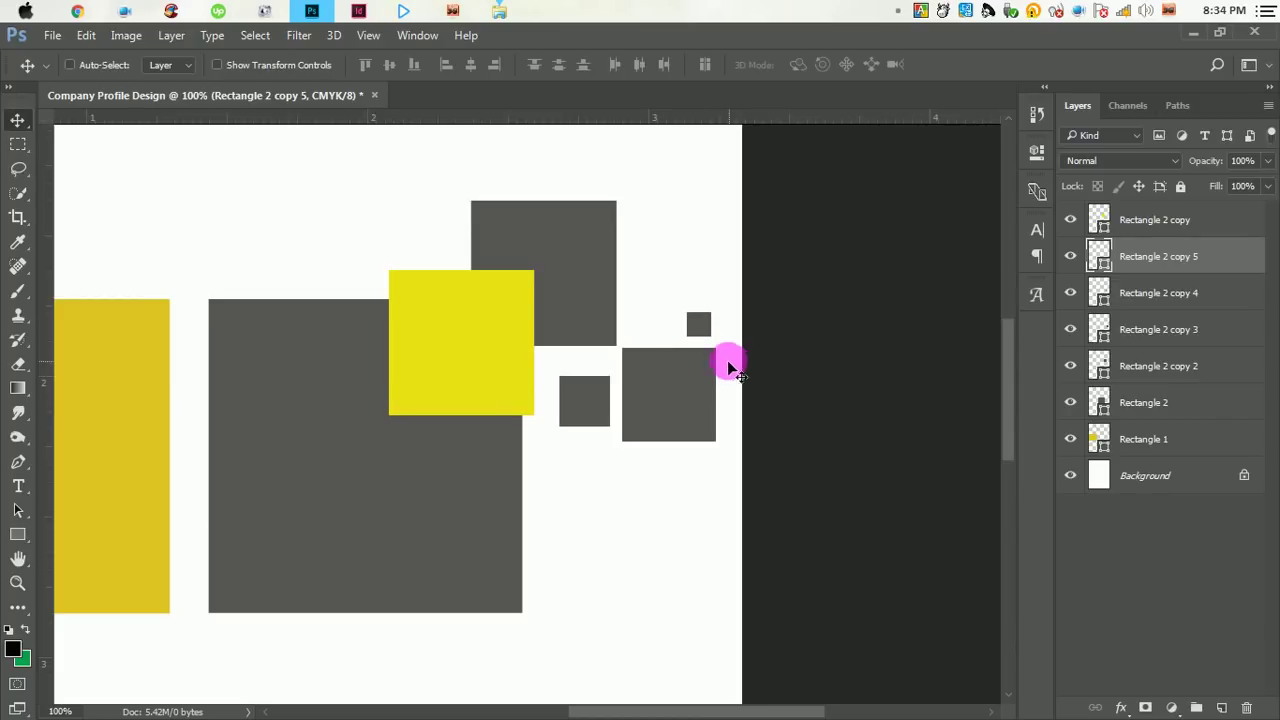
scroll(563, 380, "down", 1)
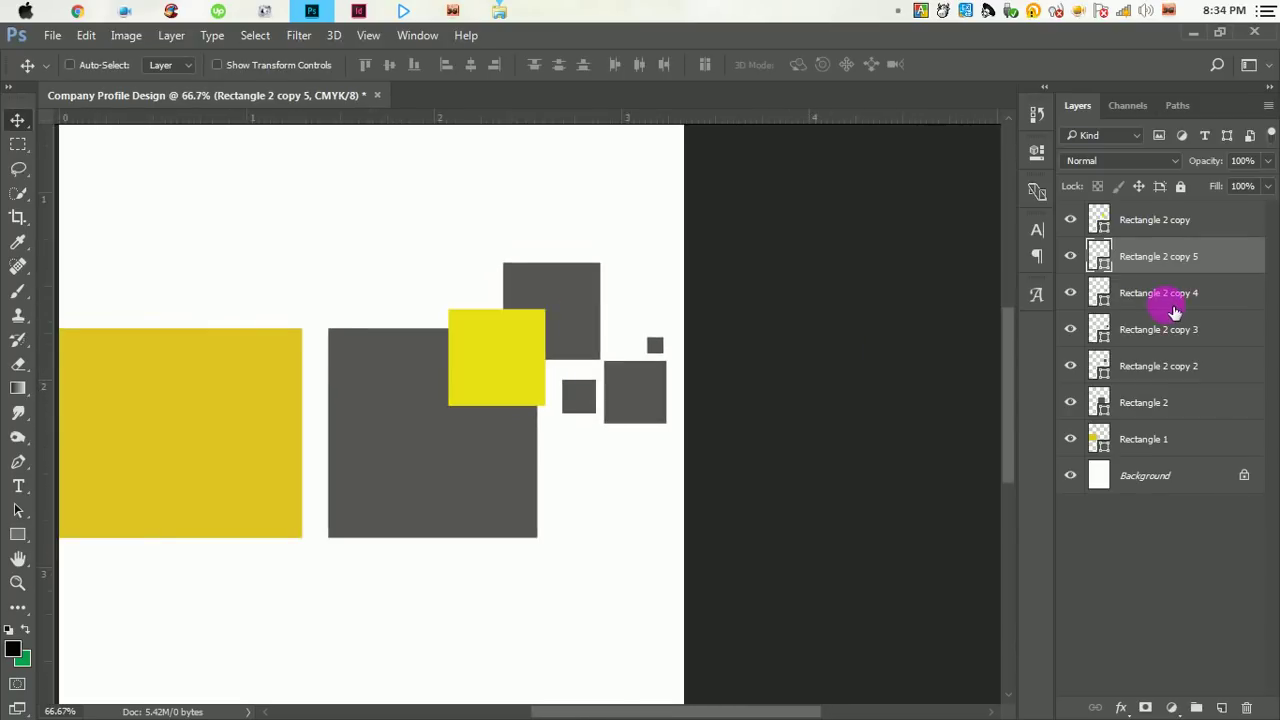
- Fill the tiny square, Rectangle 2 copy 5, with yellow sampled from the yellow square
double_click(1100, 256)
left_click(486, 346)
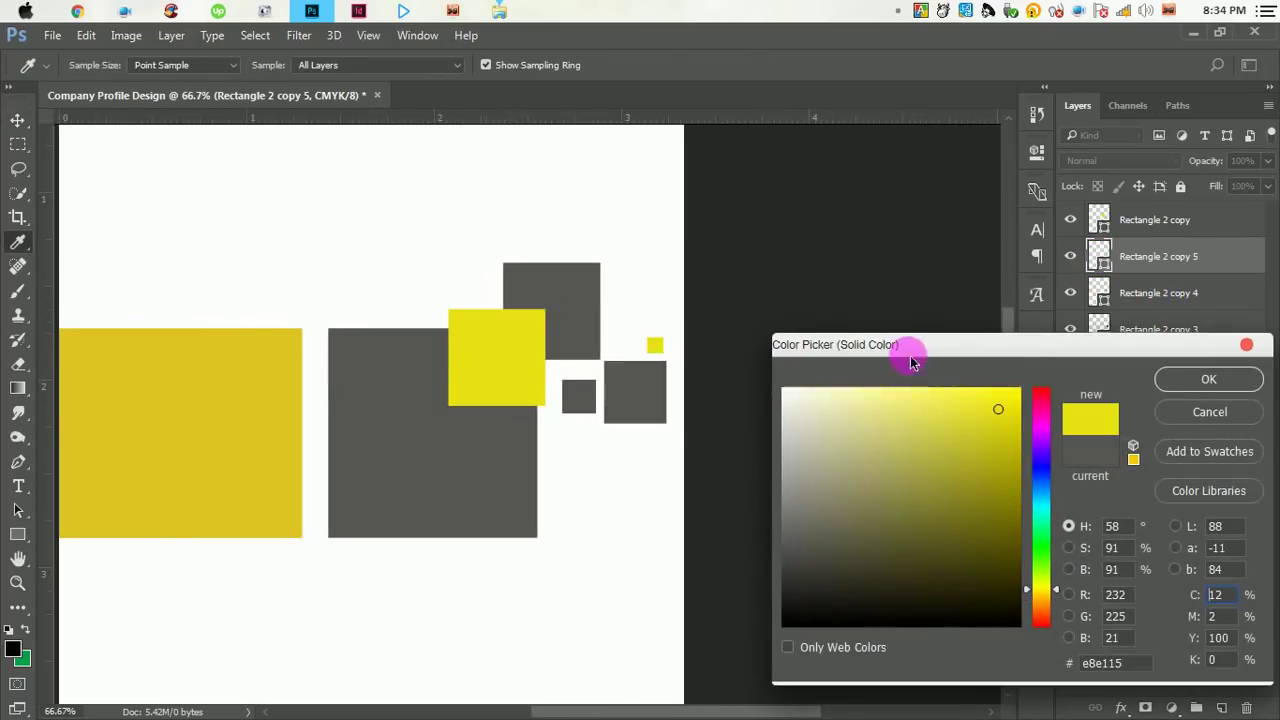
left_click(1204, 379)
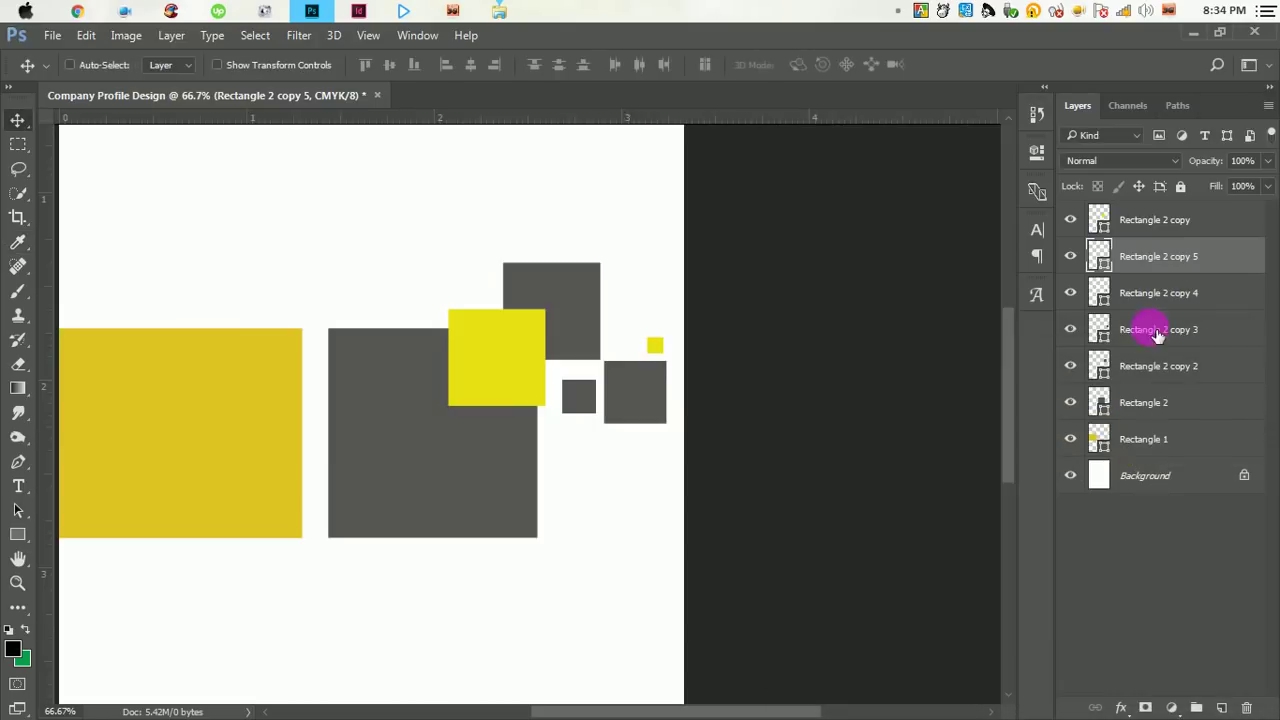
- Fill the medium square, Rectangle 2 copy 3, with the same sampled yellow
double_click(1070, 293)
left_click(1100, 293)
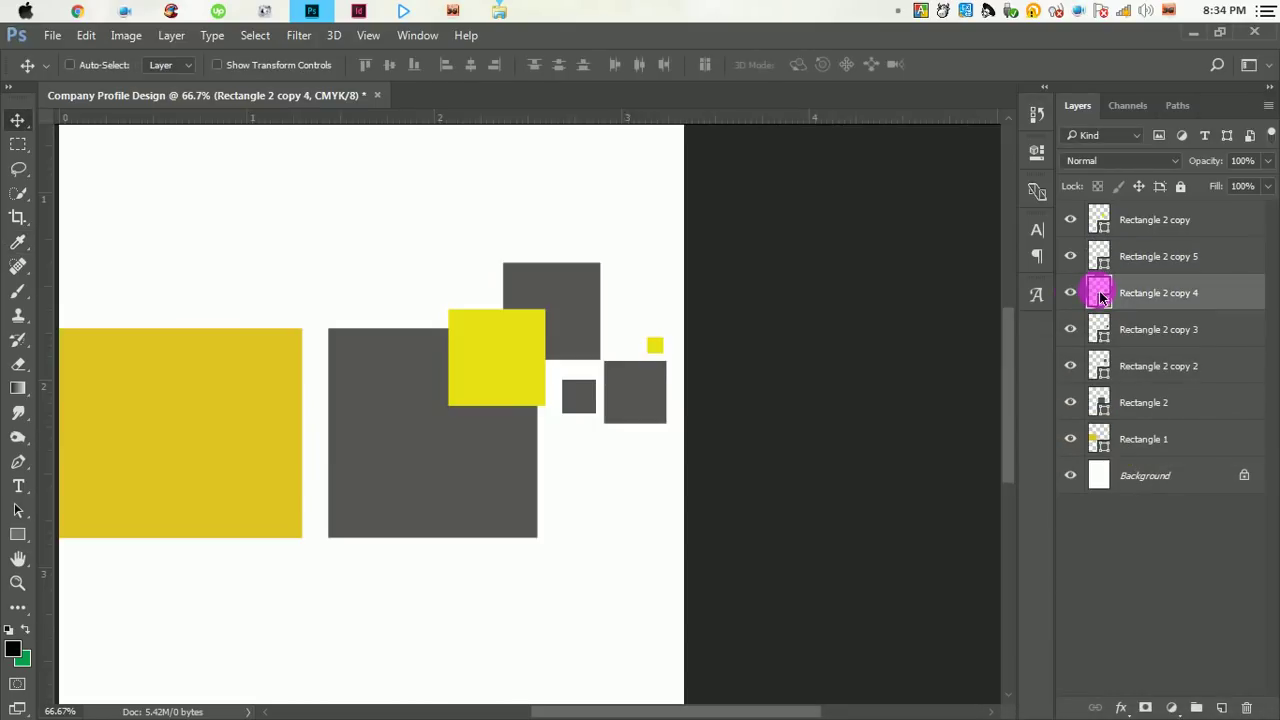
left_click(1106, 329)
left_click(1076, 330)
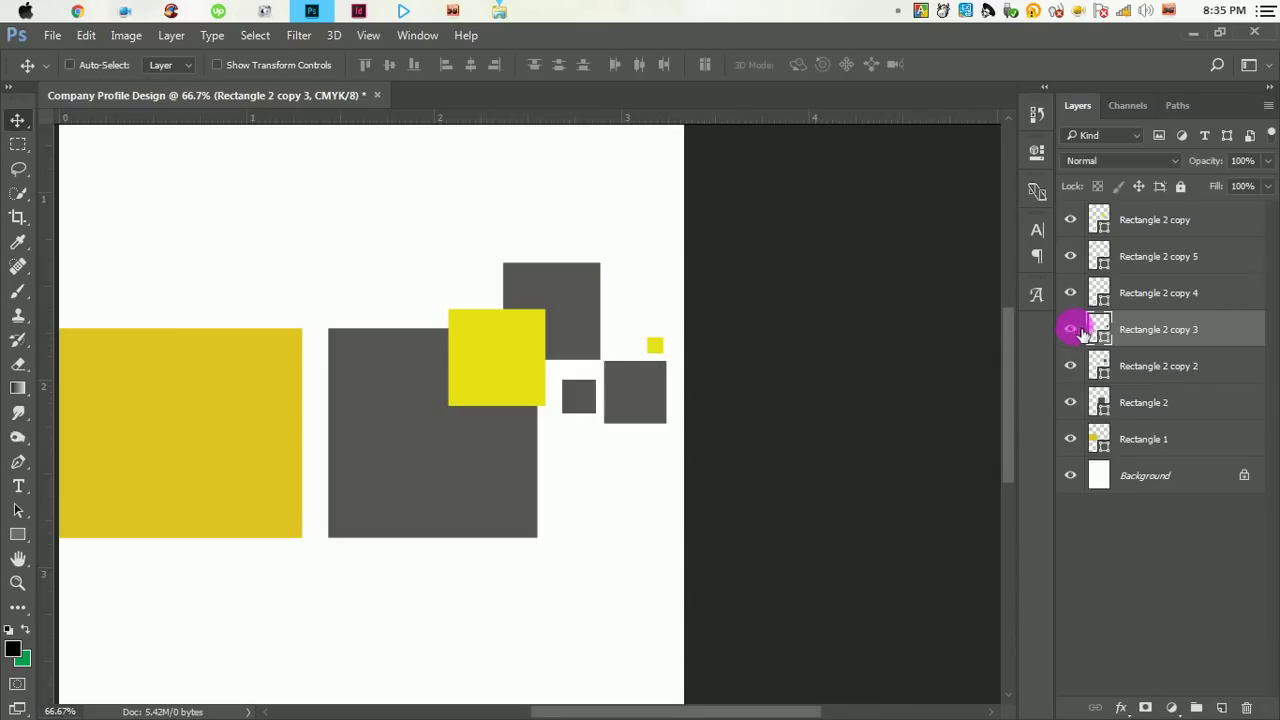
double_click(1099, 329)
left_click(535, 376)
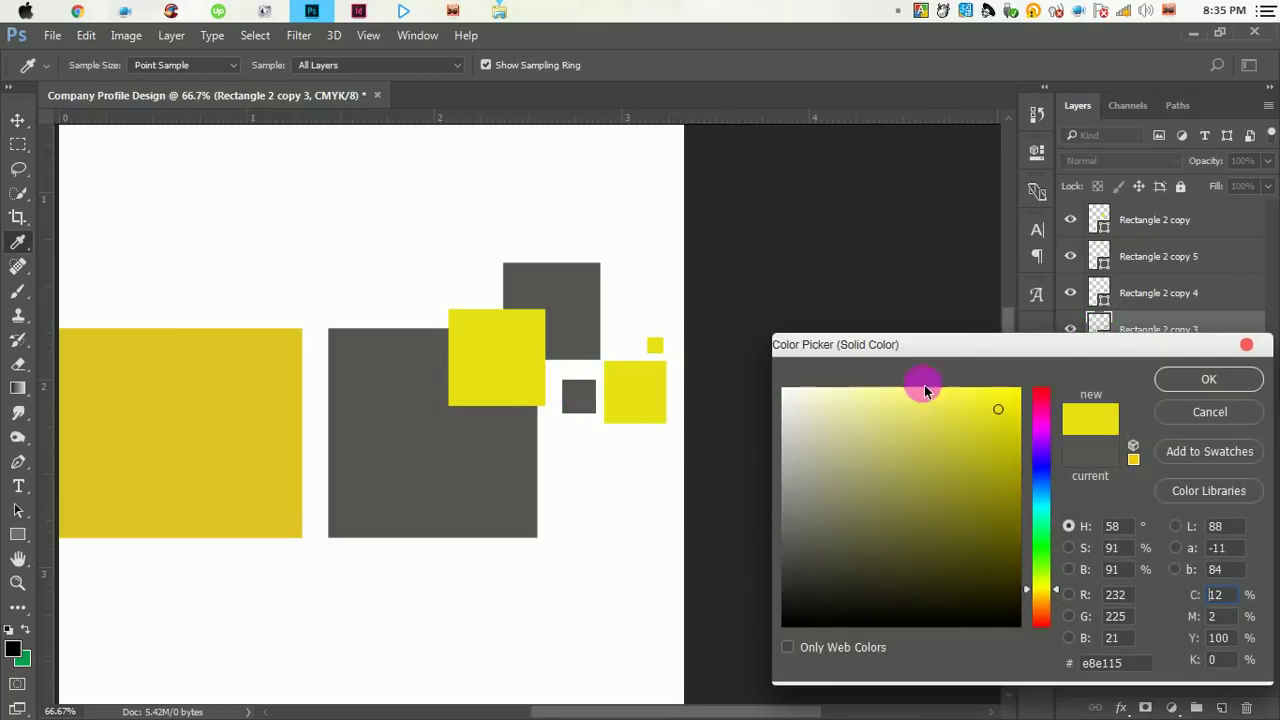
left_click(1208, 379)
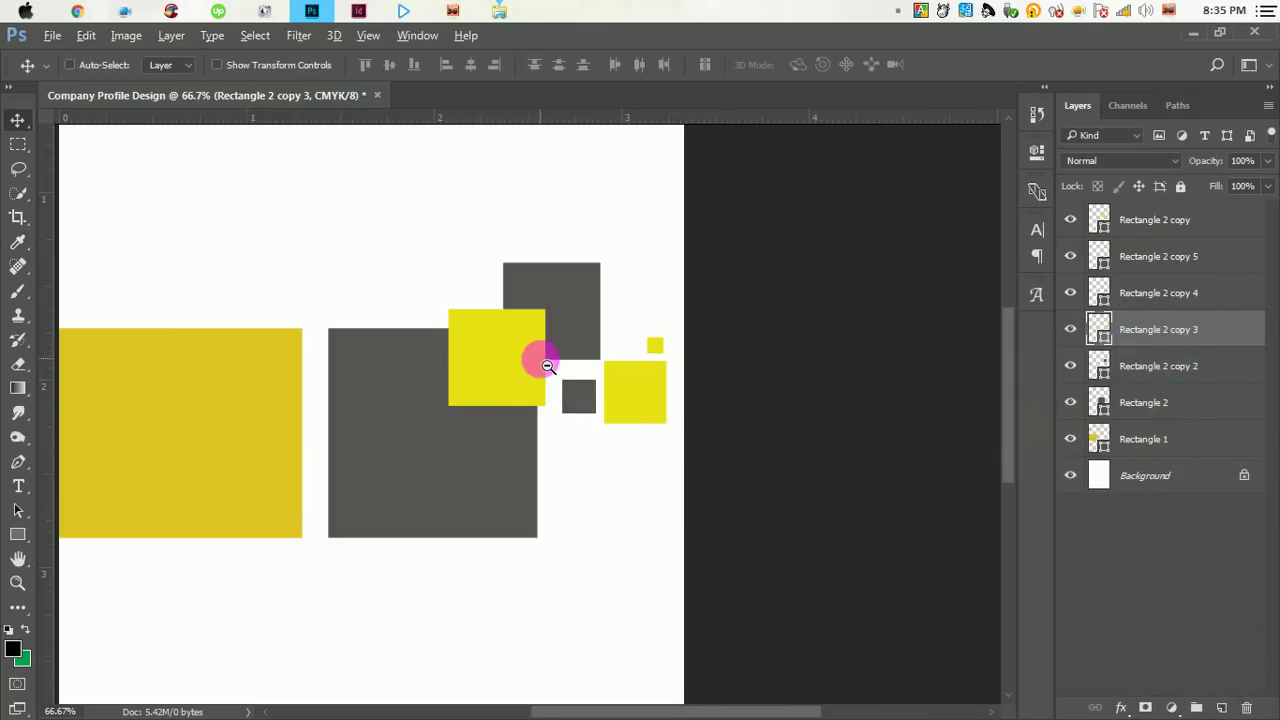
left_click(540, 362, "alt")
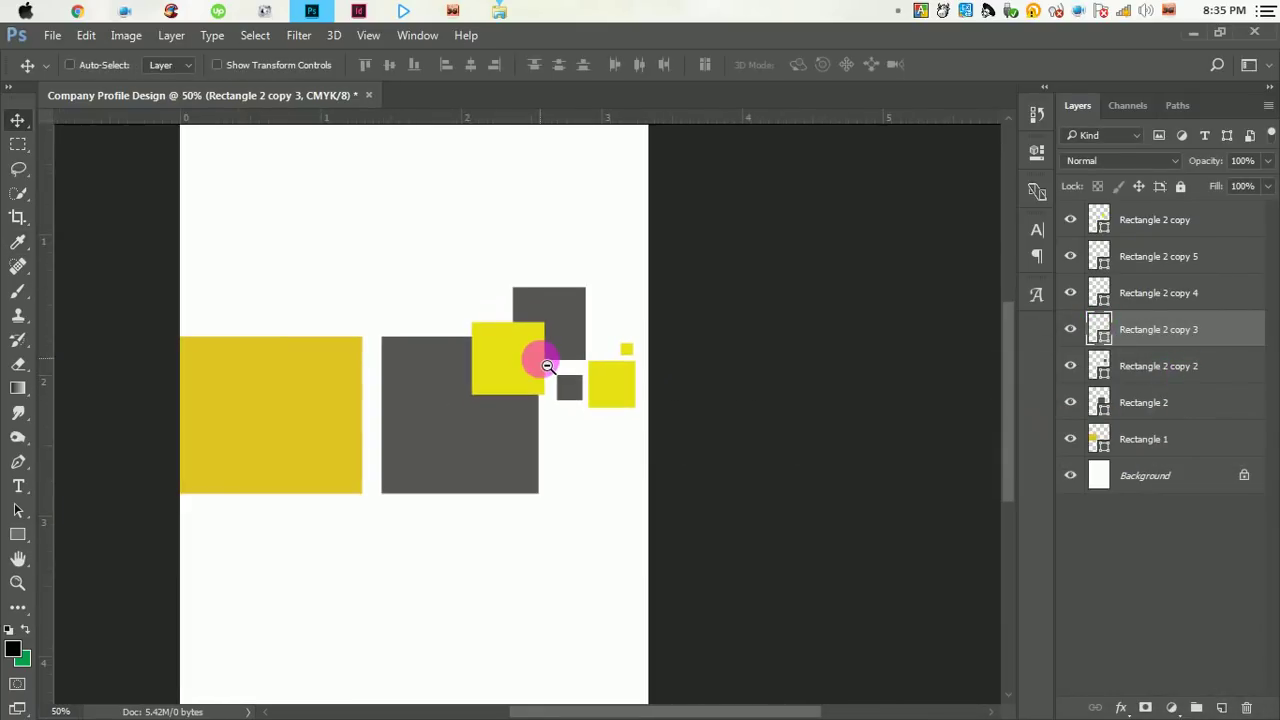
- Select all seven rectangle layers, from the top one down to Rectangle 1, and group them as 'Design'
left_click(1167, 236)
left_click(1170, 258, "shift")
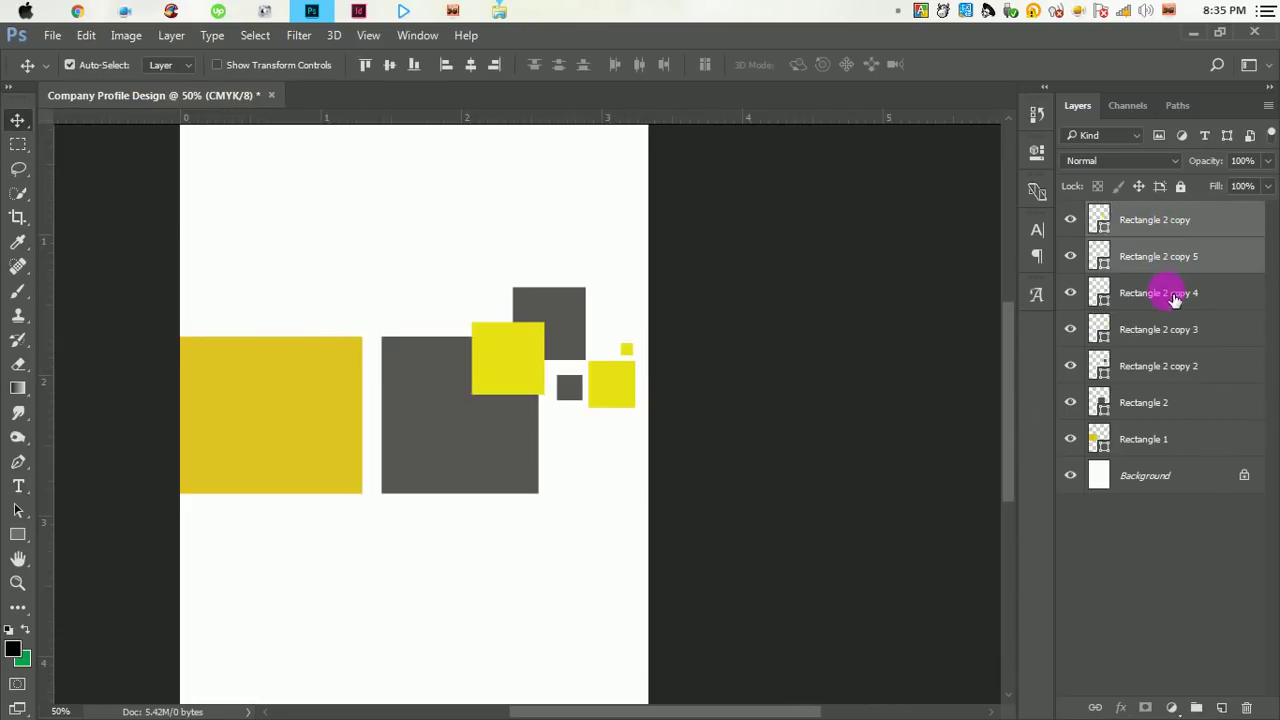
left_click(1168, 290, "shift")
left_click(1176, 340, "shift")
left_click(1168, 372, "shift")
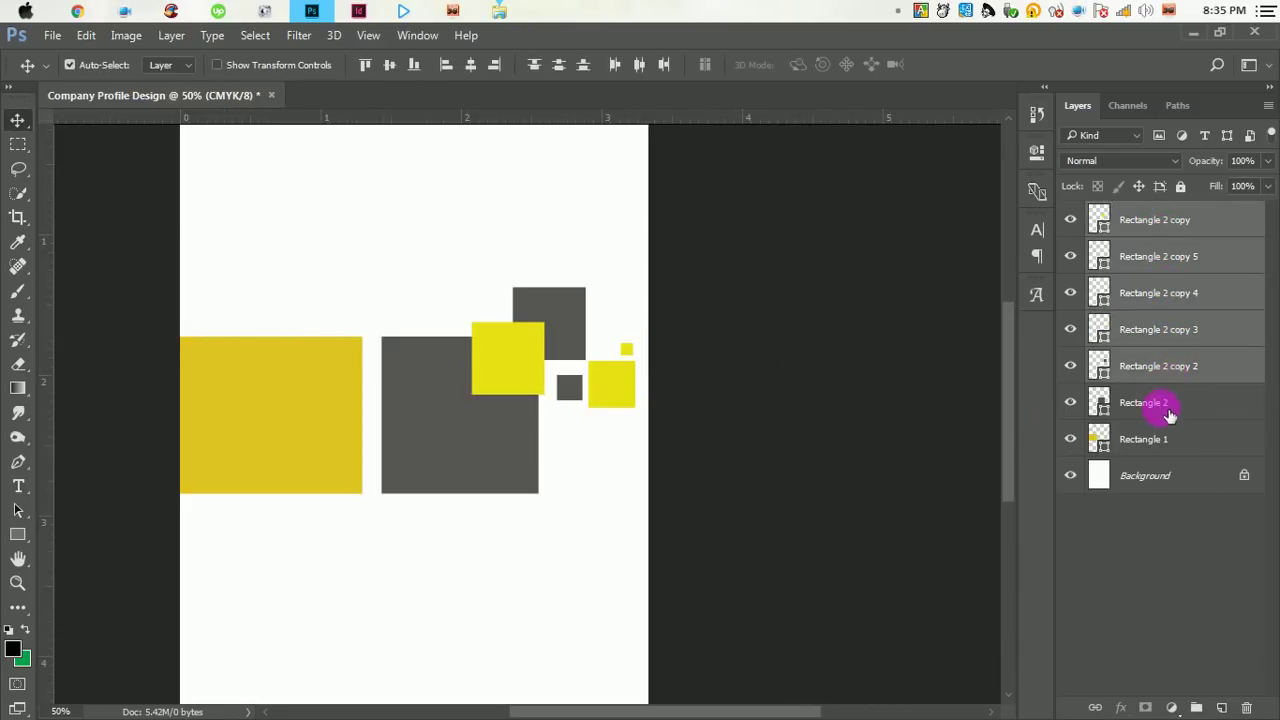
left_click(1167, 408, "shift")
left_click(1167, 442, "shift")
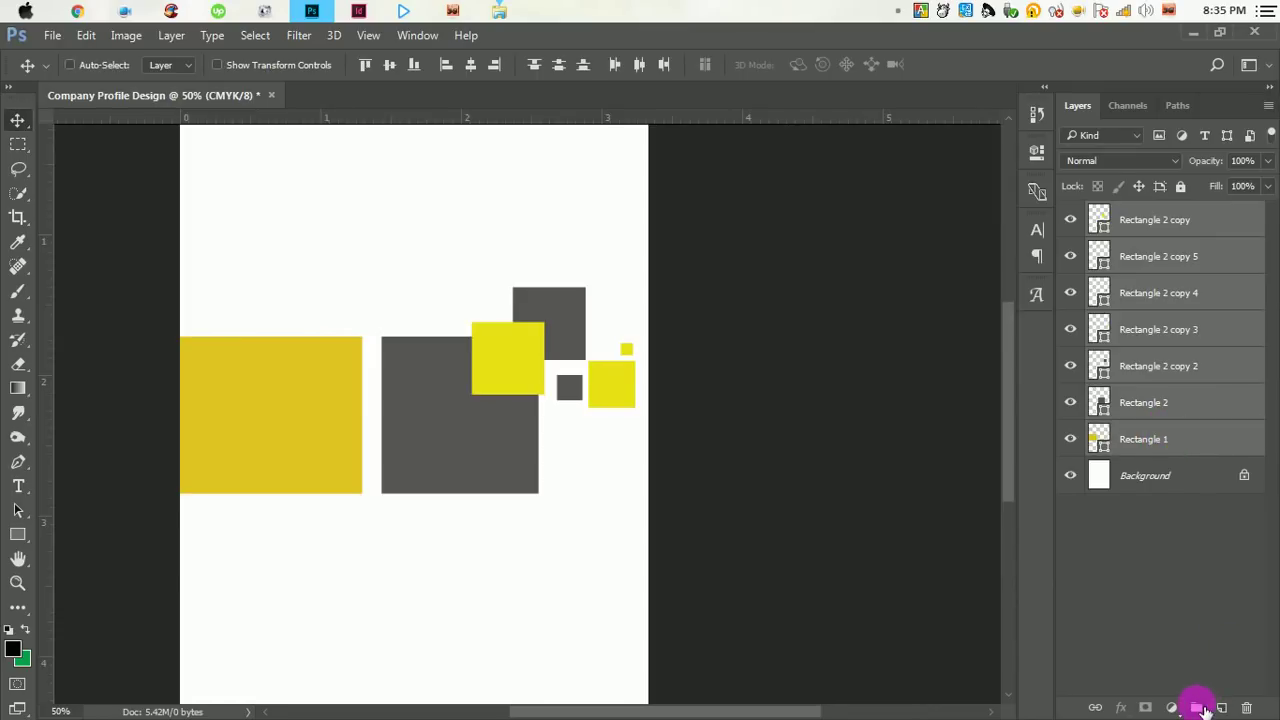
left_click(1198, 707)
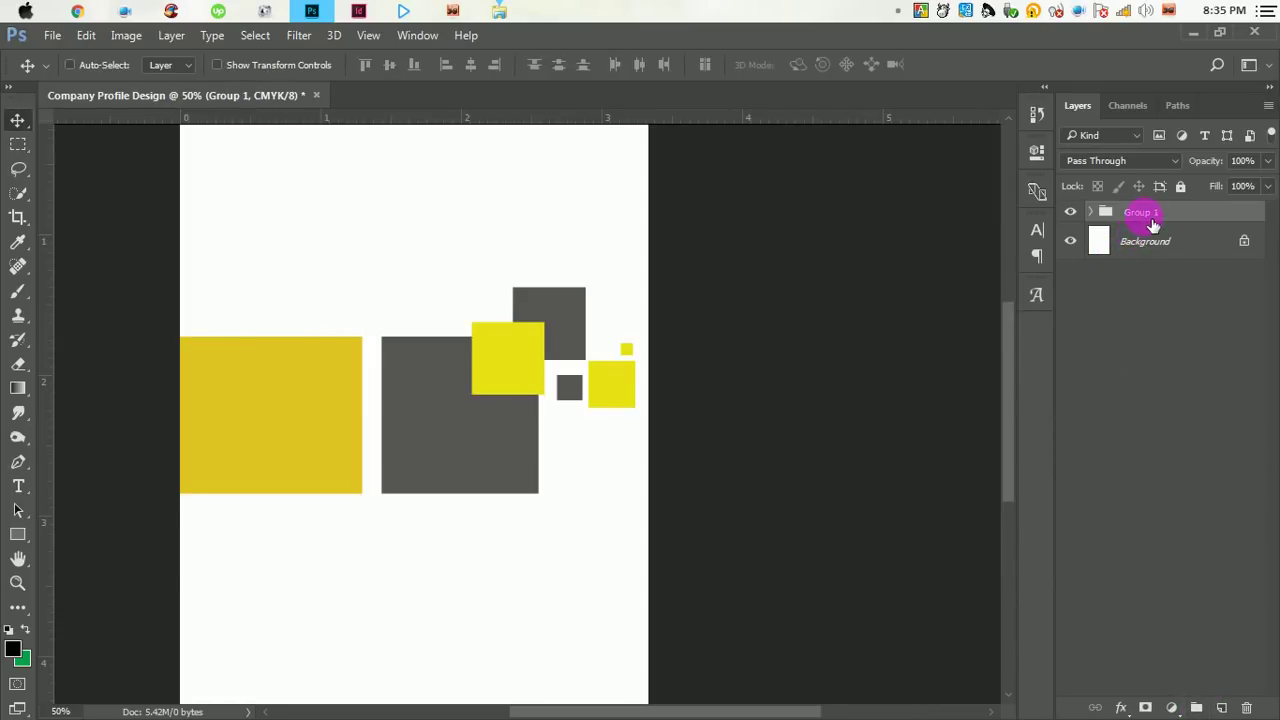
double_click(1155, 214)
type("Design")
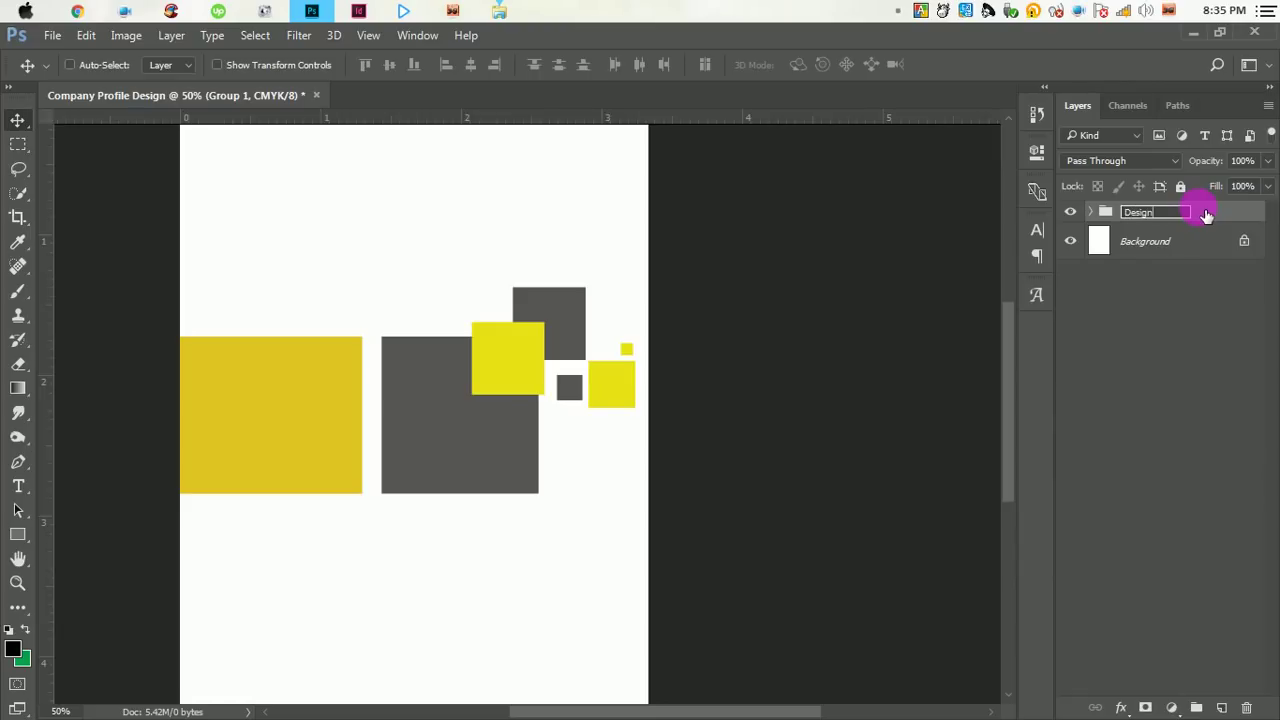
key("Return")
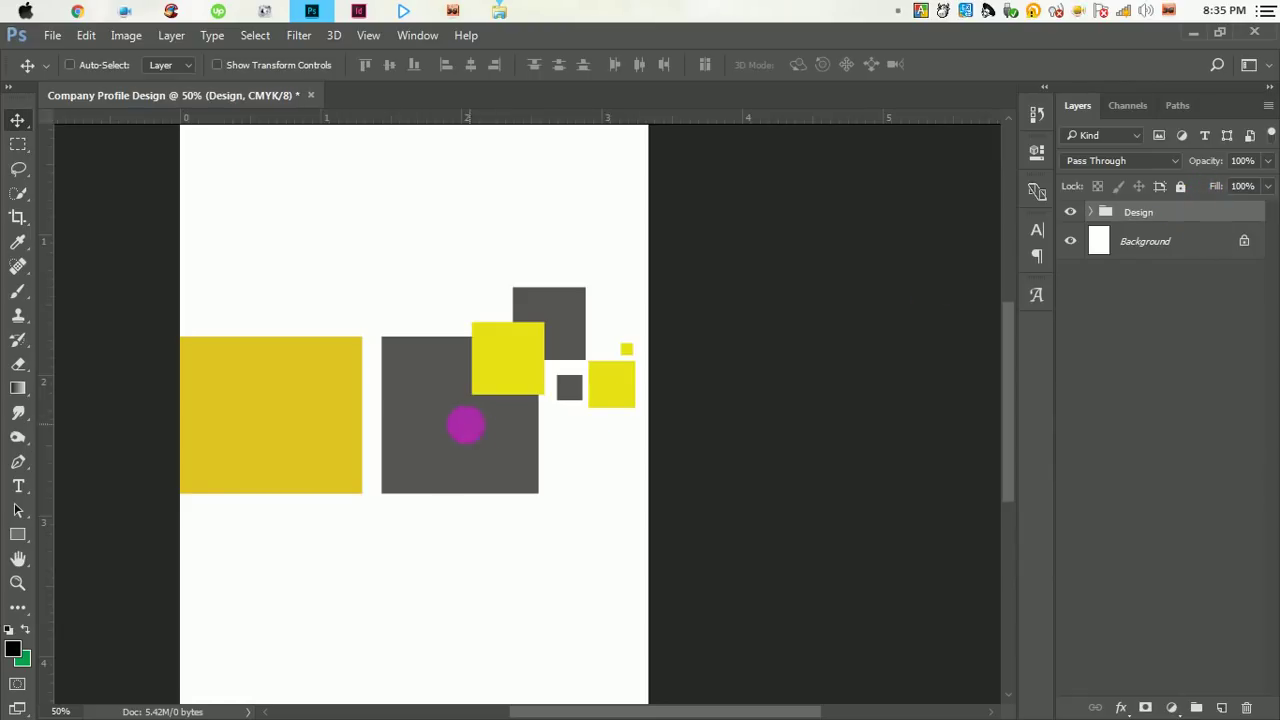
left_click(409, 357, "alt")
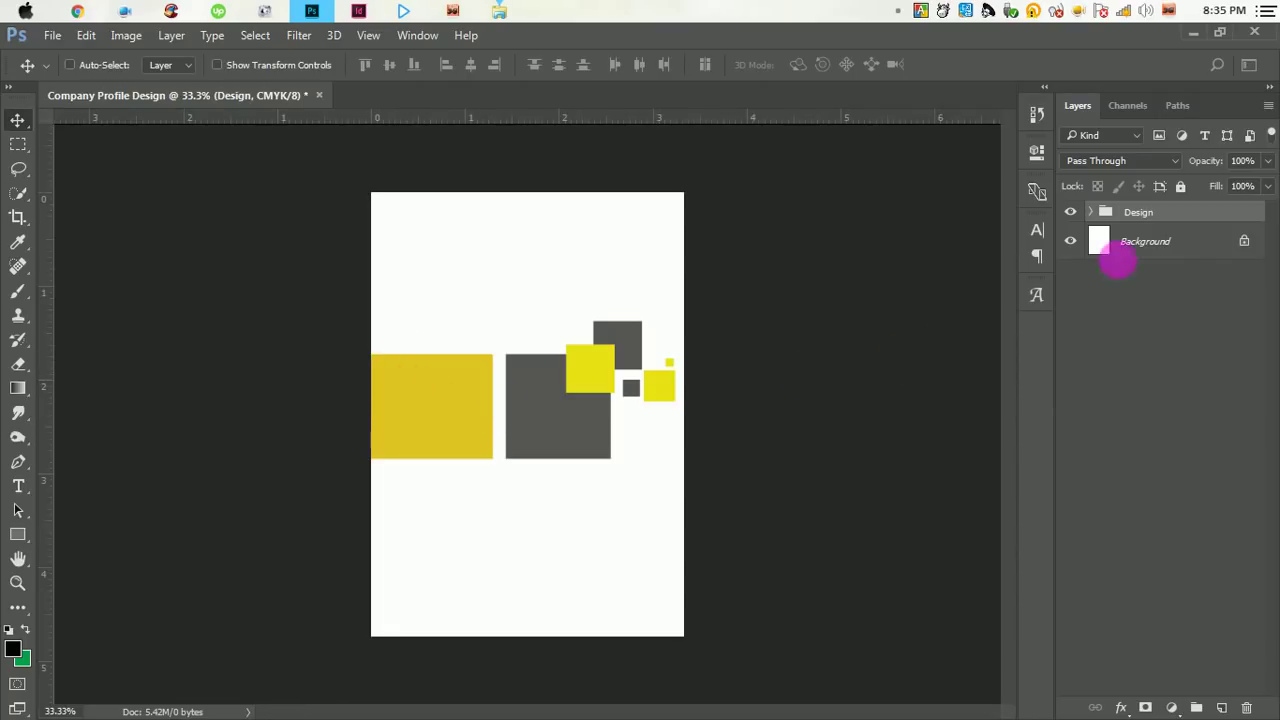
left_click(18, 536)
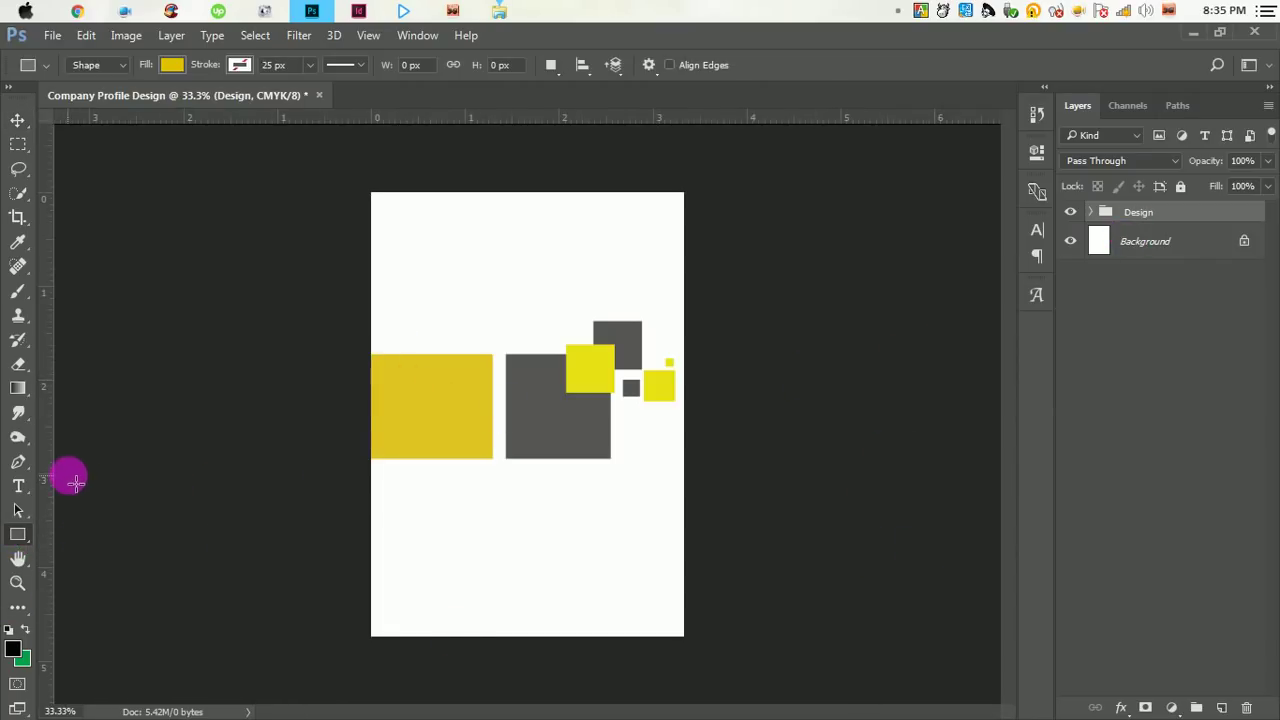
- Draw a thin bar spanning the full page width just below the blocks
left_click_drag(70, 477, 977, 487)
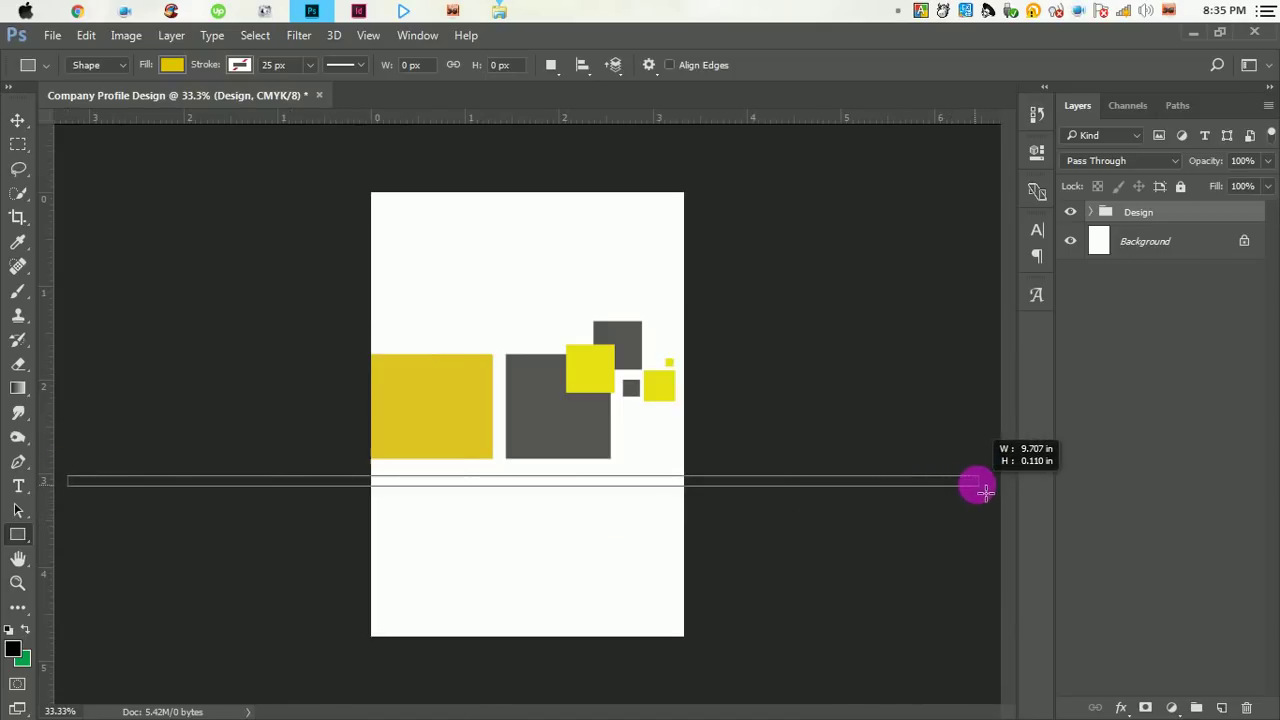
left_click_drag(985, 492, 1002, 495)
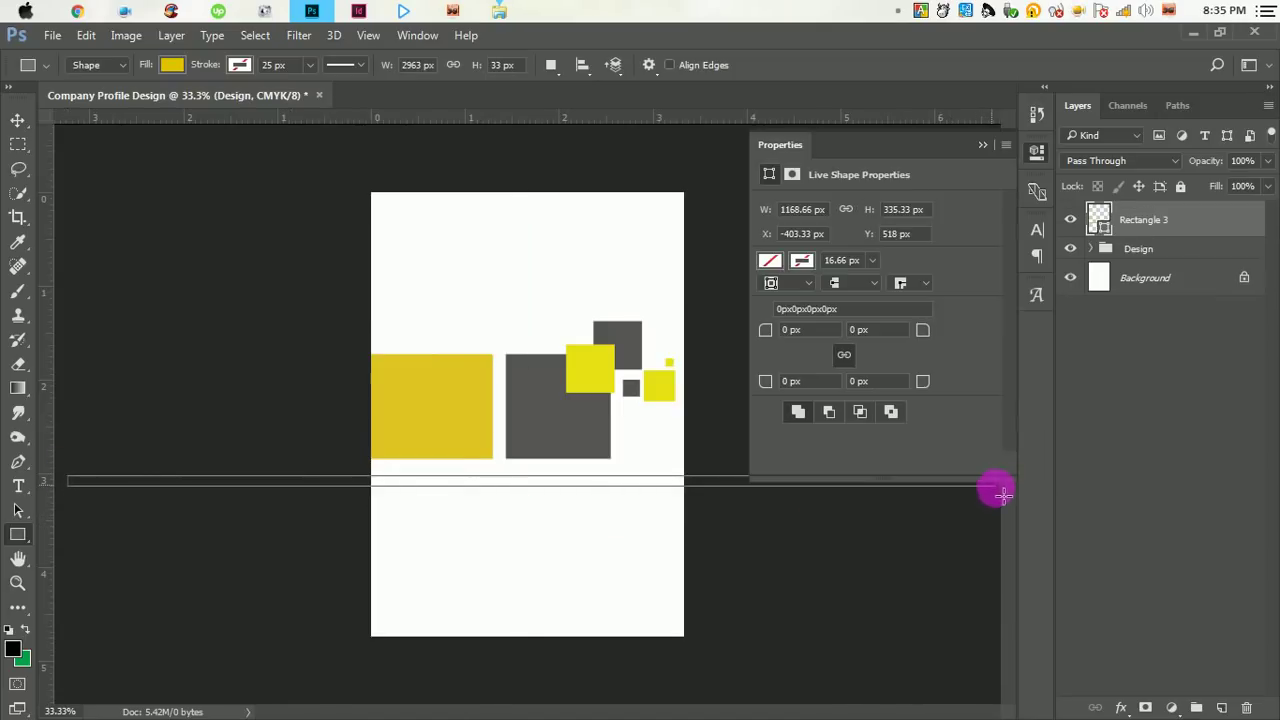
left_click(982, 145)
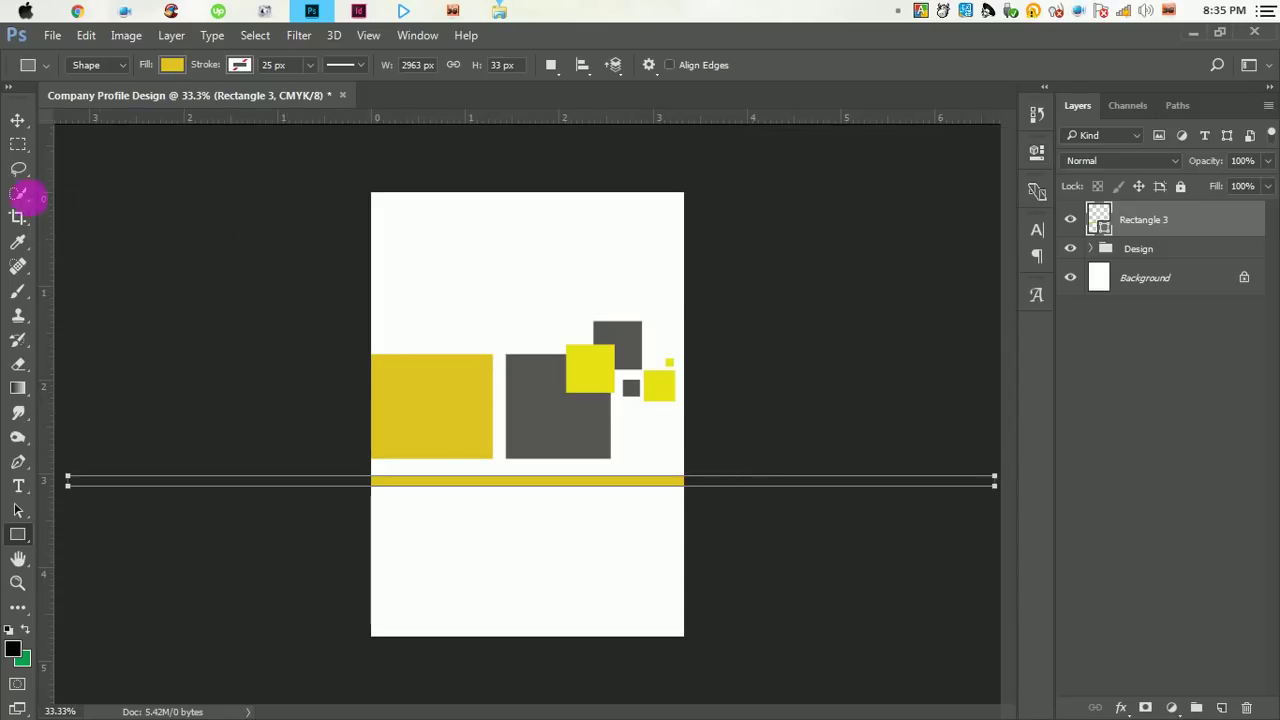
- Nudge the yellow bar up slightly and duplicate its layer as Rectangle 3 copy
left_click(18, 120)
left_click_drag(477, 485, 486, 476)
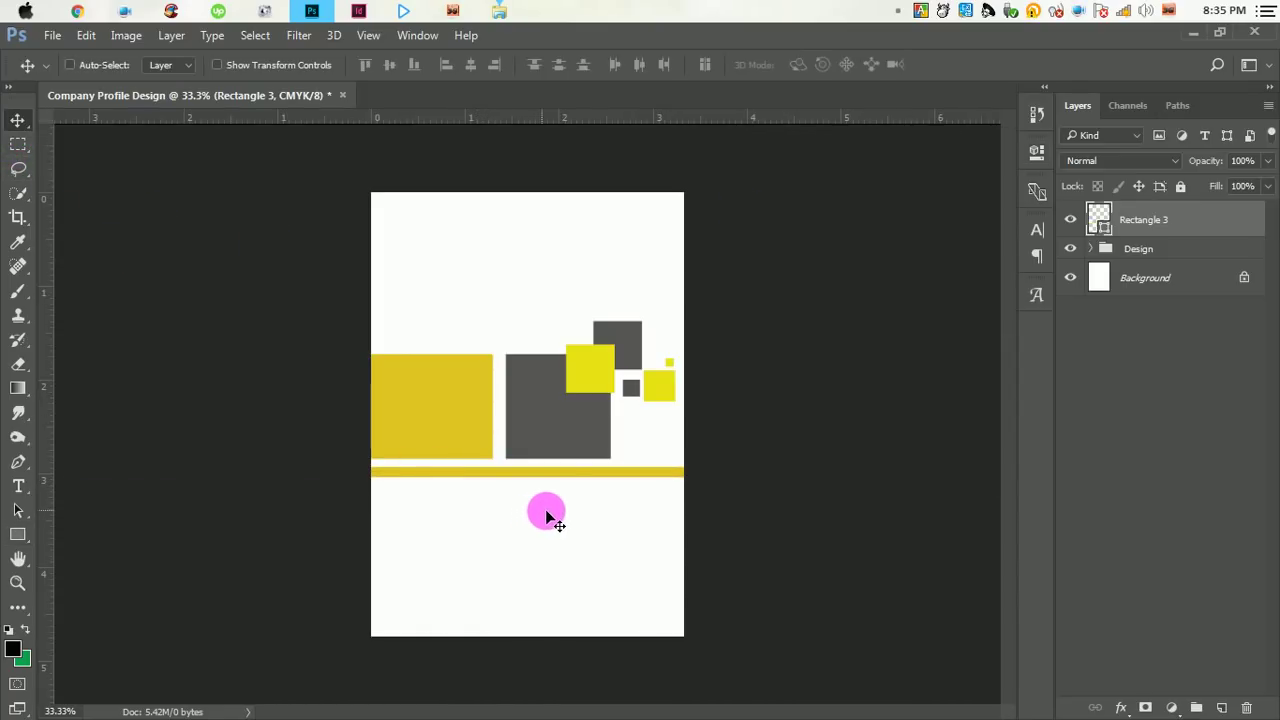
key("shift+Up")
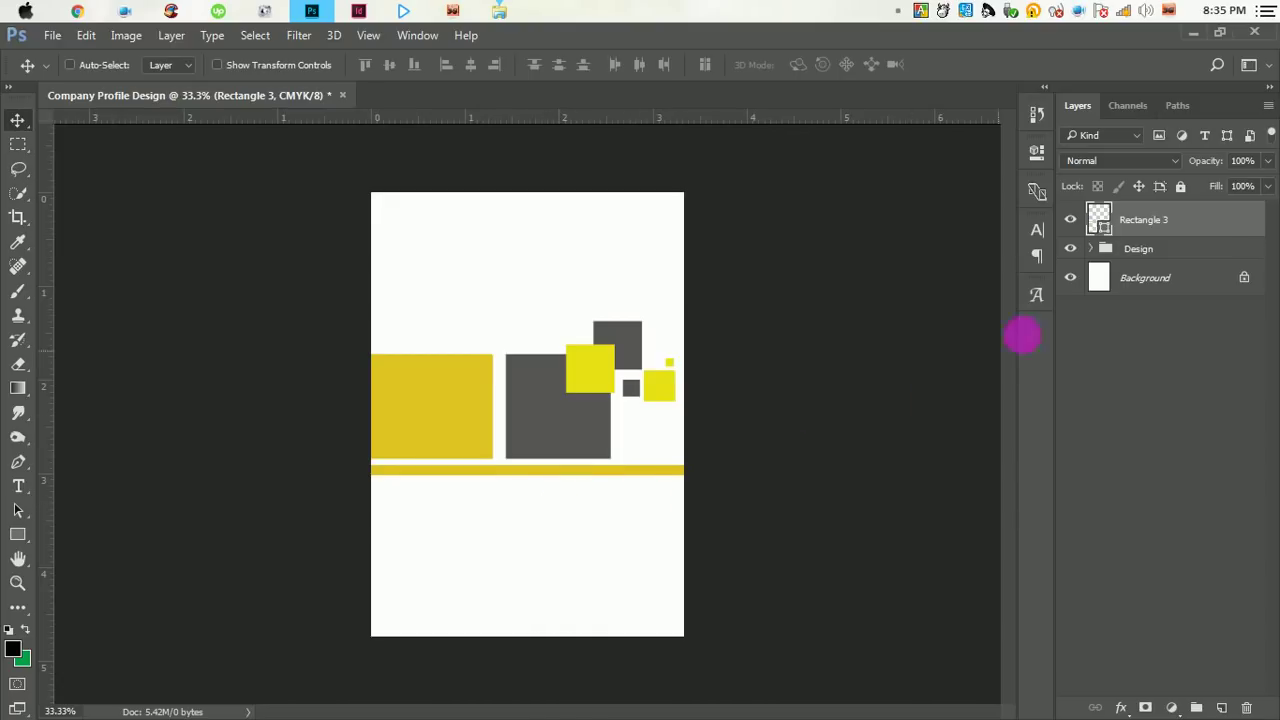
mouse_move(1171, 229)
left_mouse_down()
mouse_move(1231, 638)
mouse_move(1221, 707)
left_mouse_up()
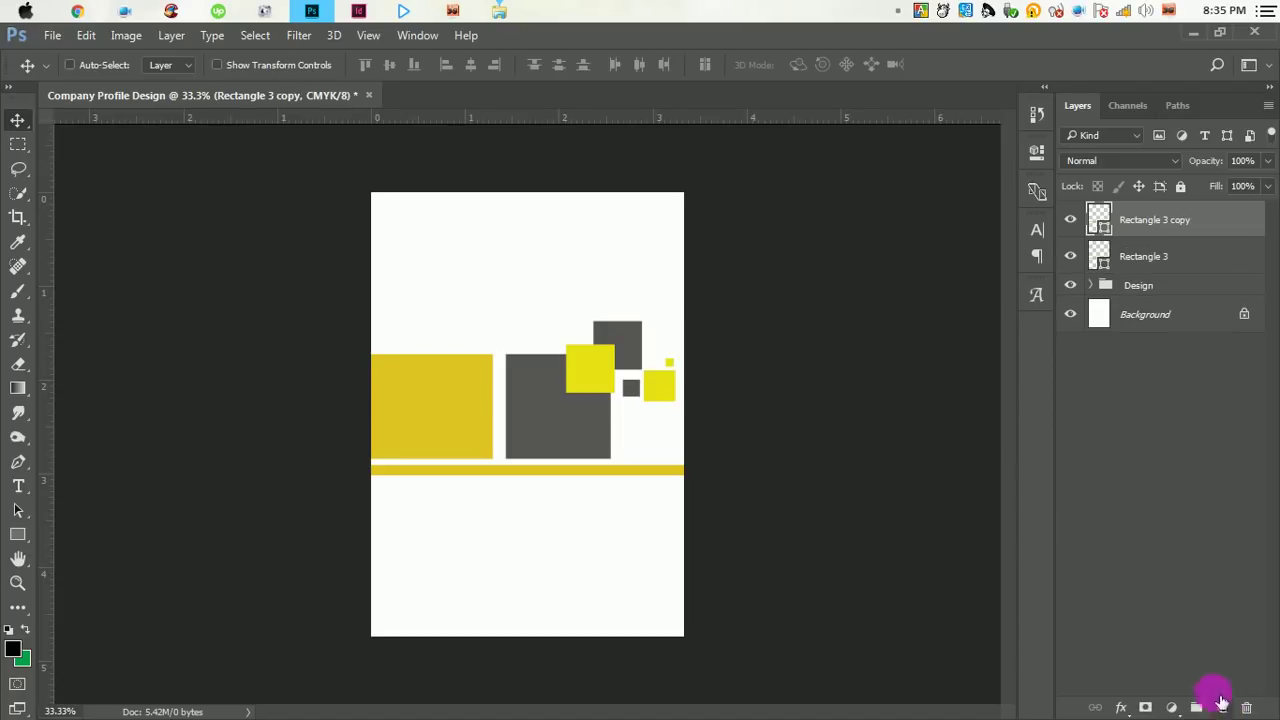
- Recolour the Rectangle 3 copy bar to black
double_click(1100, 218)
left_click(560, 422)
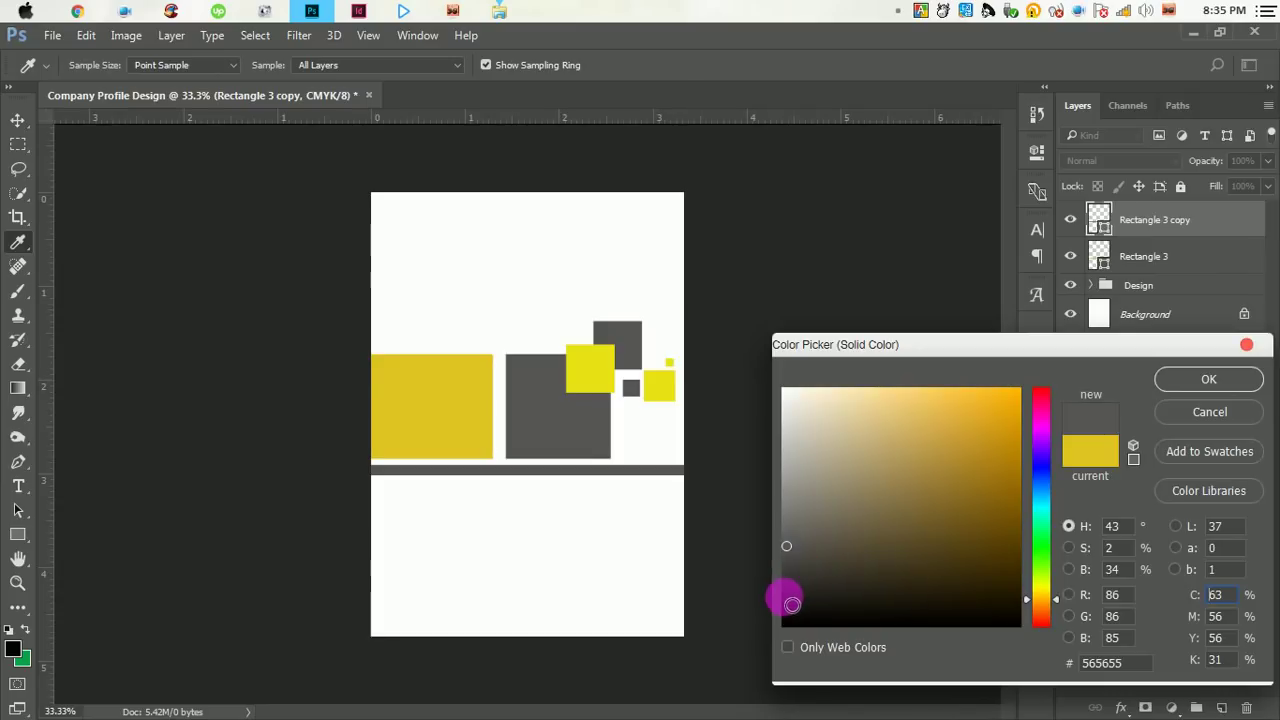
left_click(790, 628)
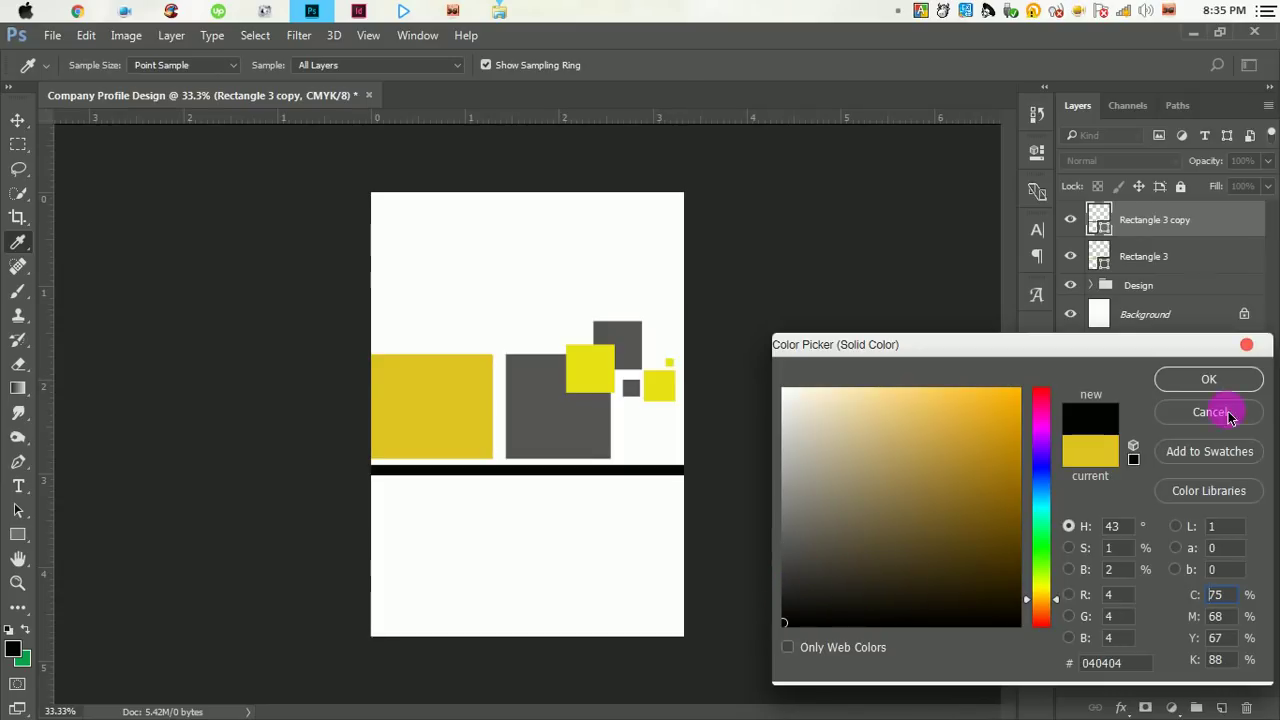
left_click(1209, 379)
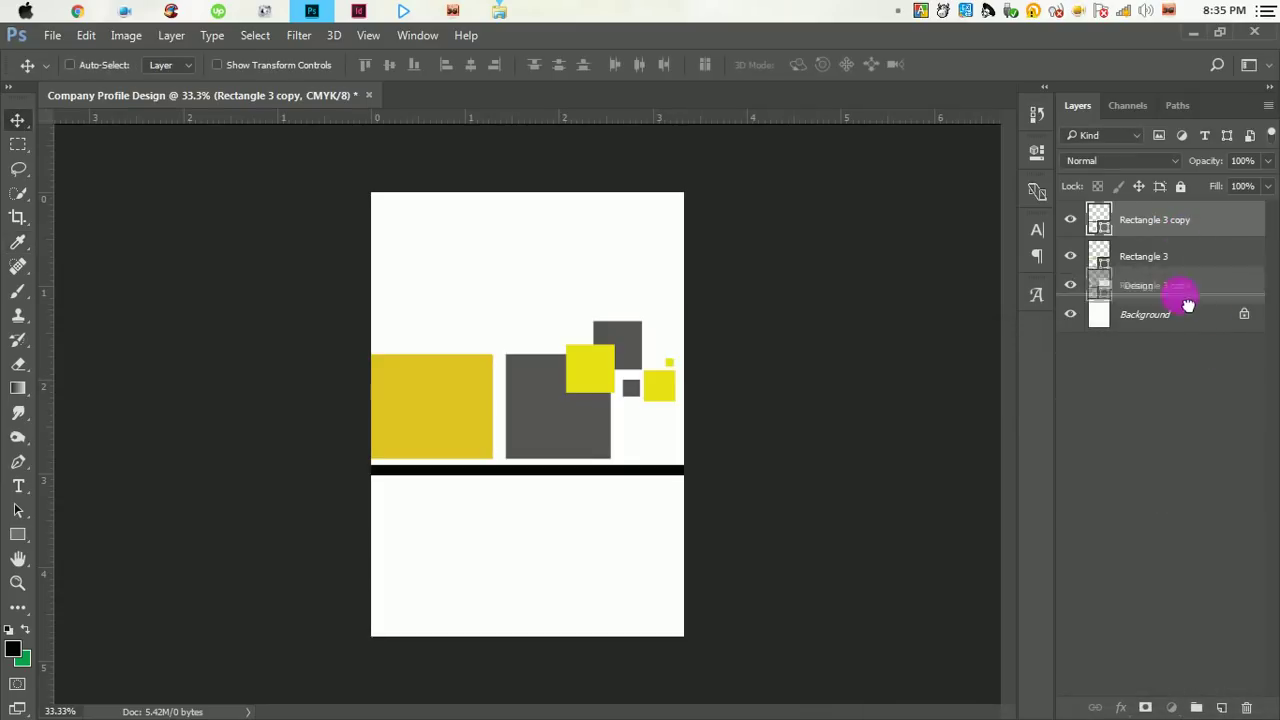
- Move the black copy below Rectangle 3 and stretch it into a taller band beneath the gold bar
left_click_drag(1194, 241, 1183, 277)
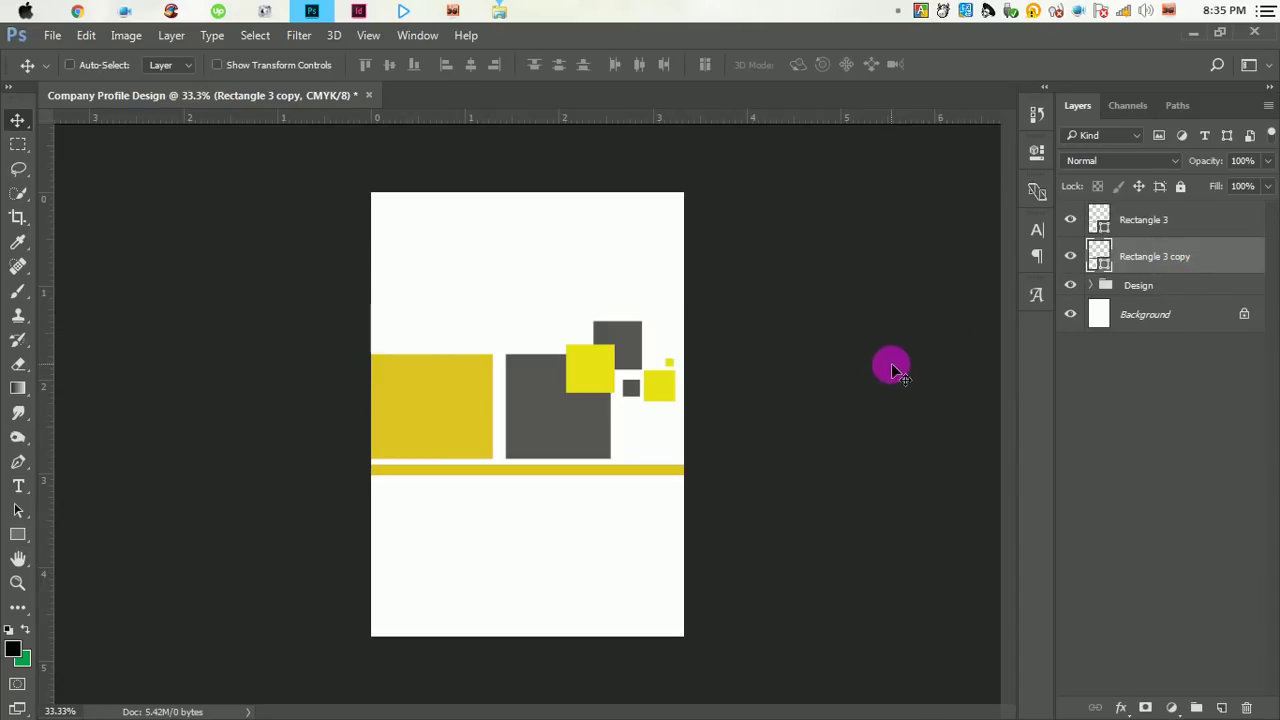
left_click(86, 35)
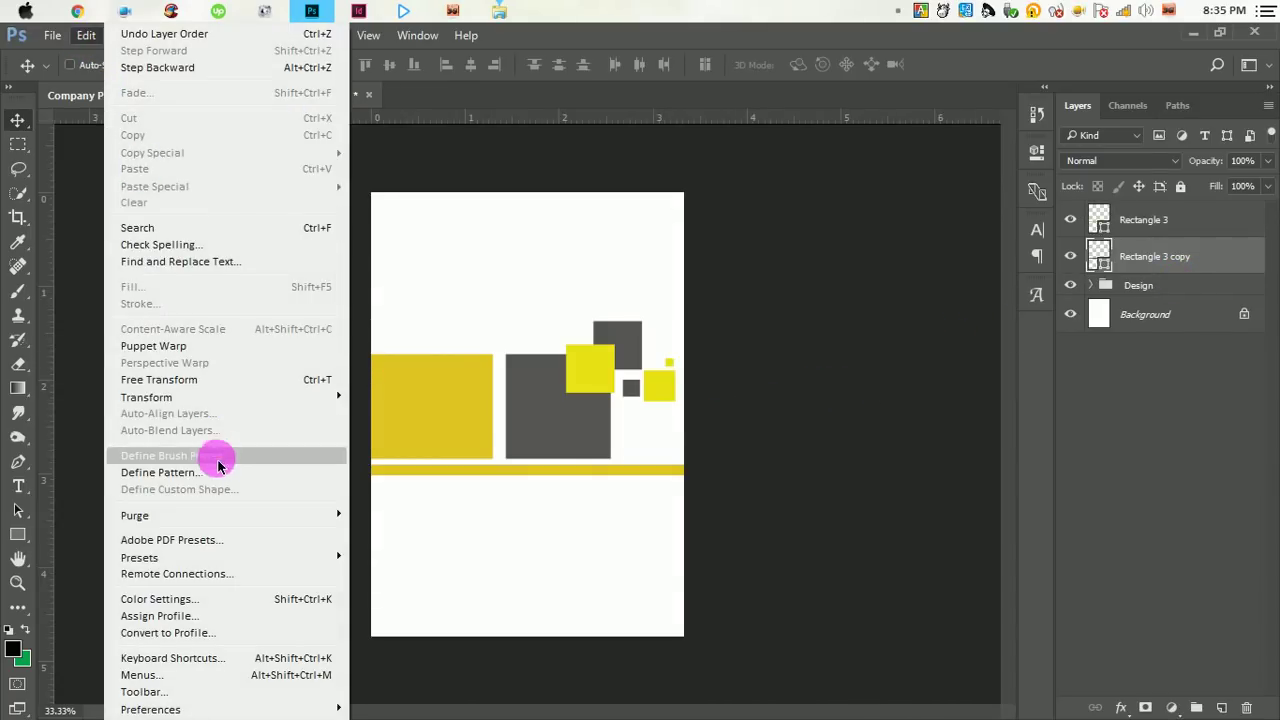
left_click(182, 381)
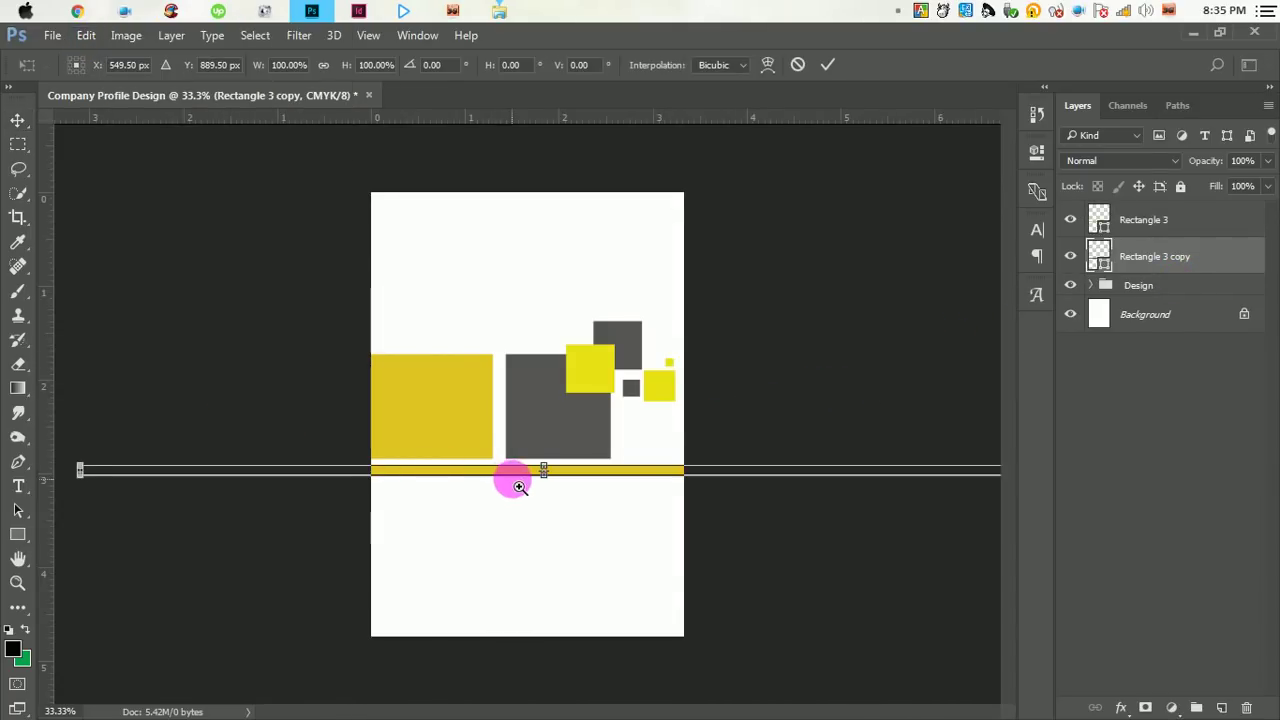
scroll(509, 480, "up", 2)
scroll(514, 480, "up", 1)
left_click_drag(609, 466, 606, 505)
left_click(828, 64)
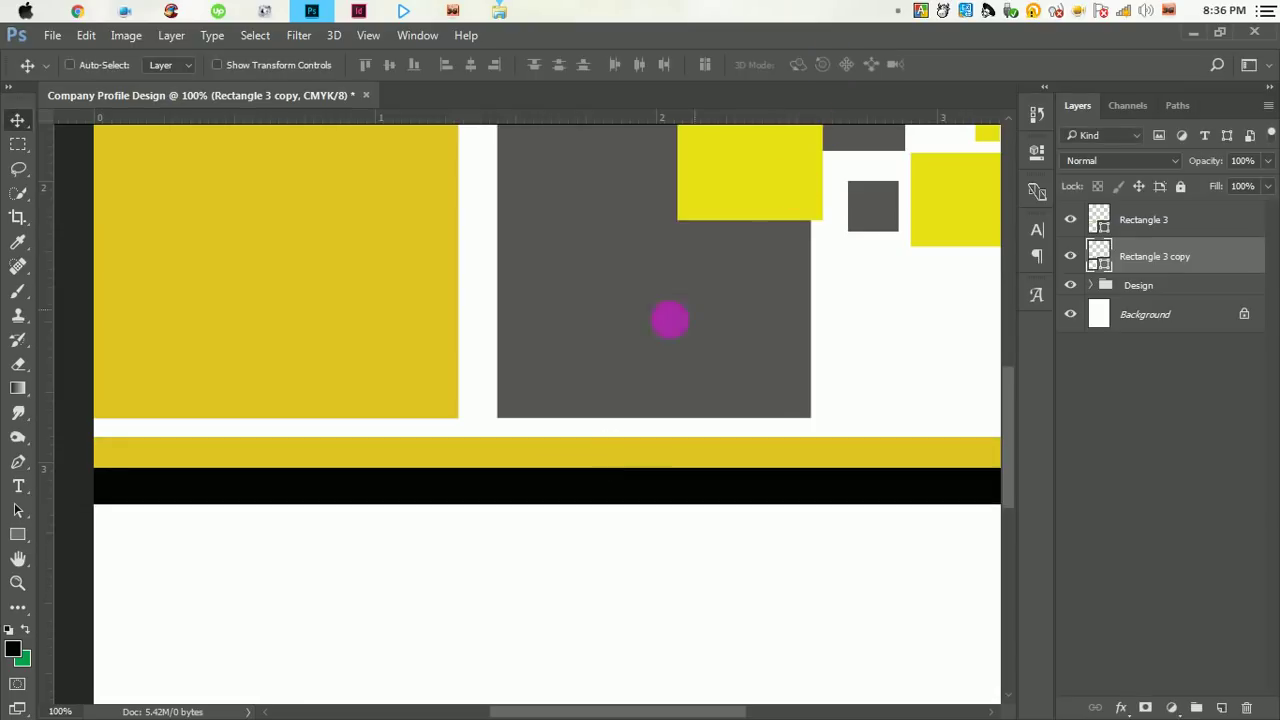
scroll(503, 346, "down", 3, "alt")
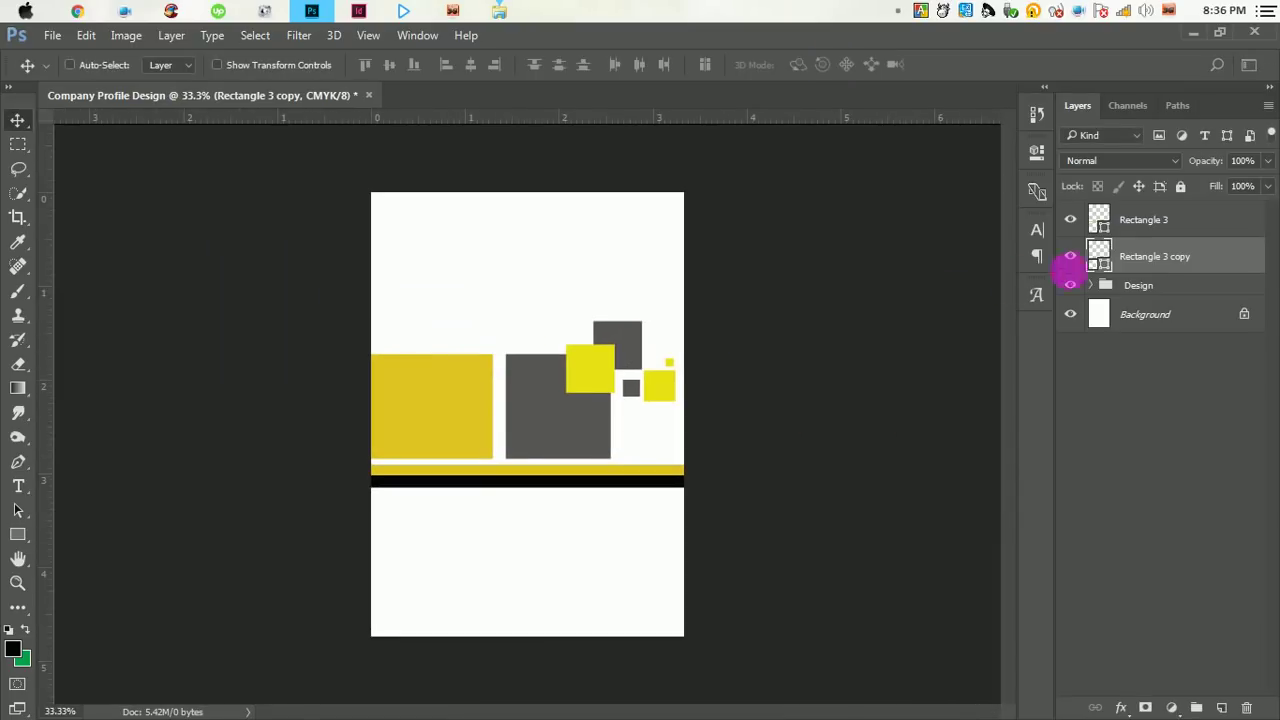
- Group Rectangle 3, its black copy and the earlier Design group into a new group named Design
left_click(1163, 230, "shift")
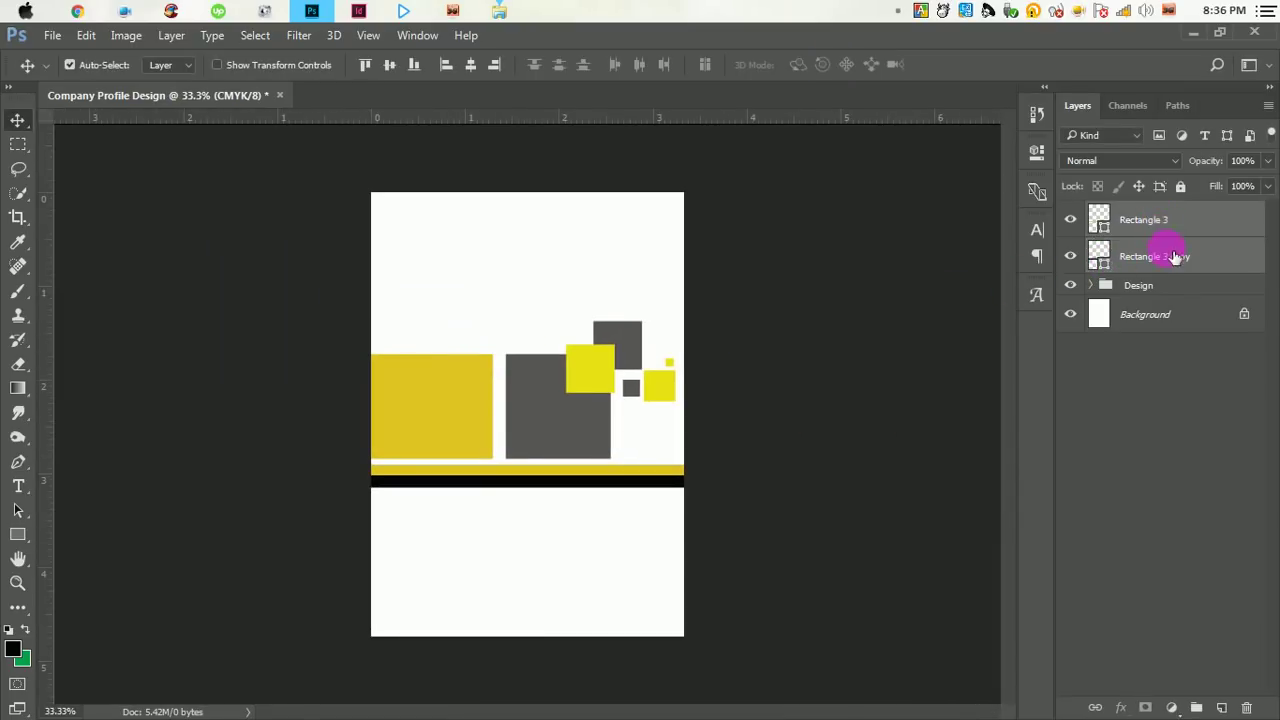
left_click(1167, 290, "shift")
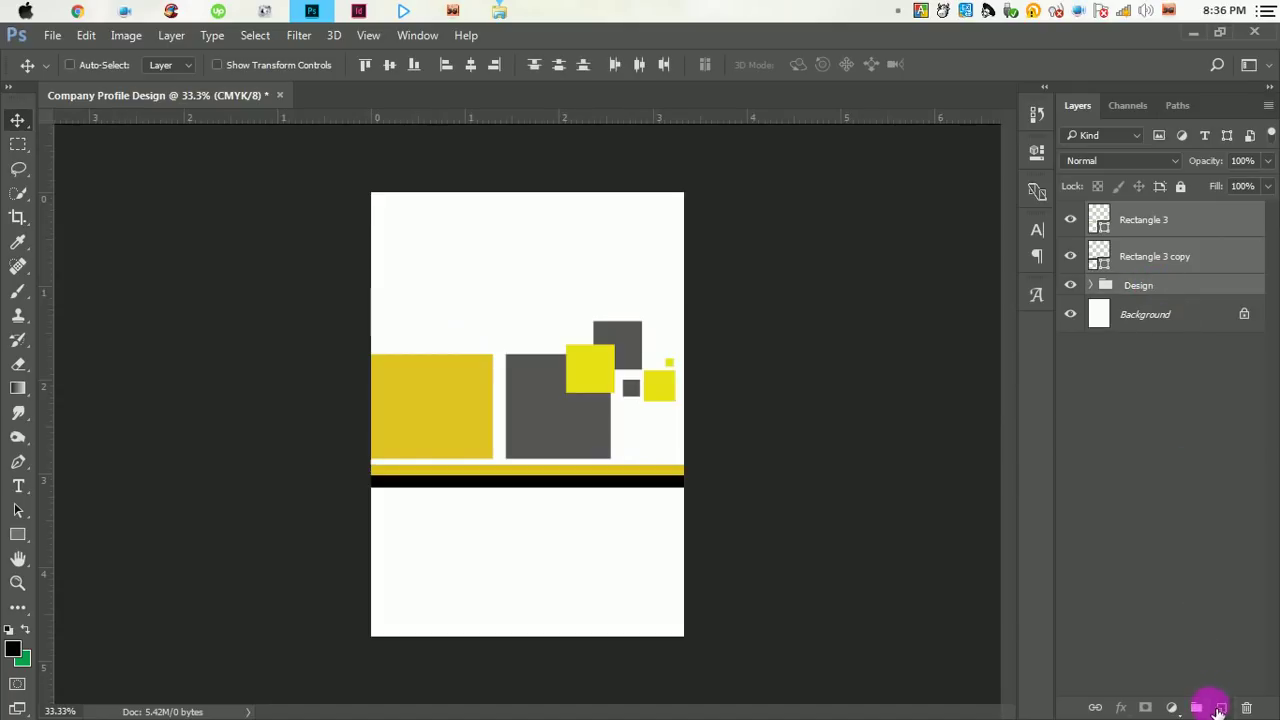
left_click(1196, 707)
double_click(1140, 212)
type("Design")
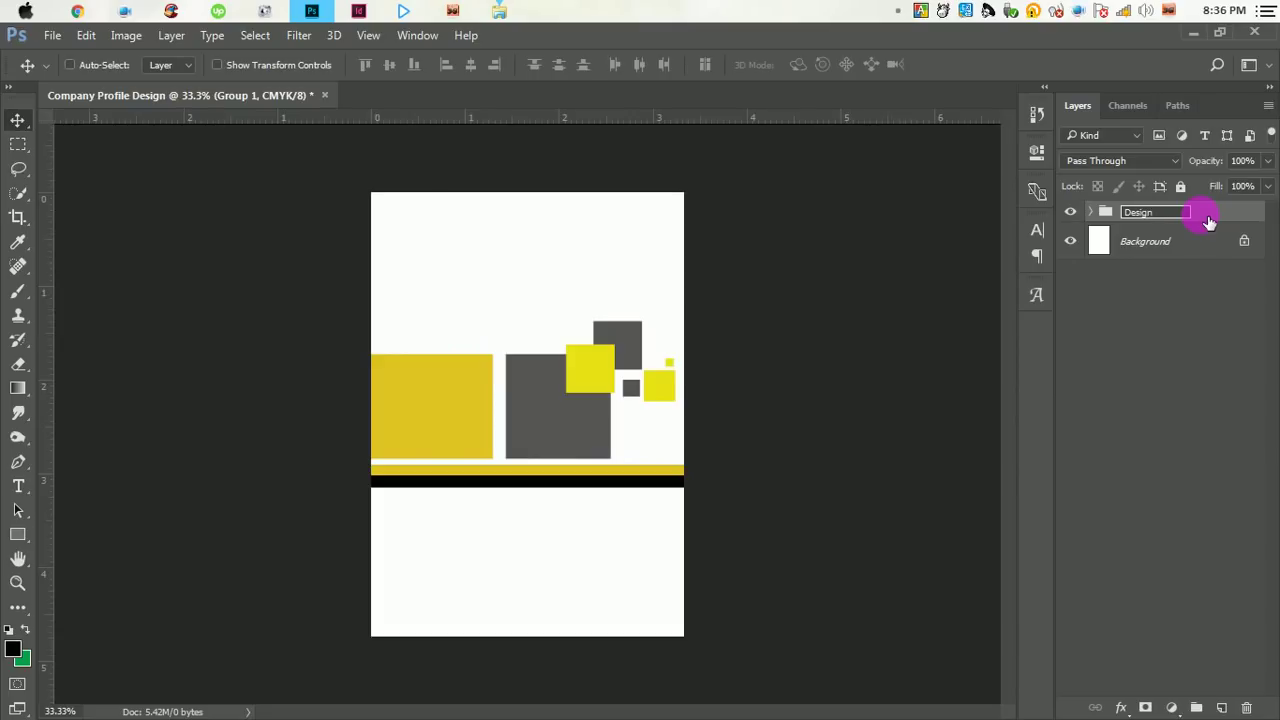
key("Return")
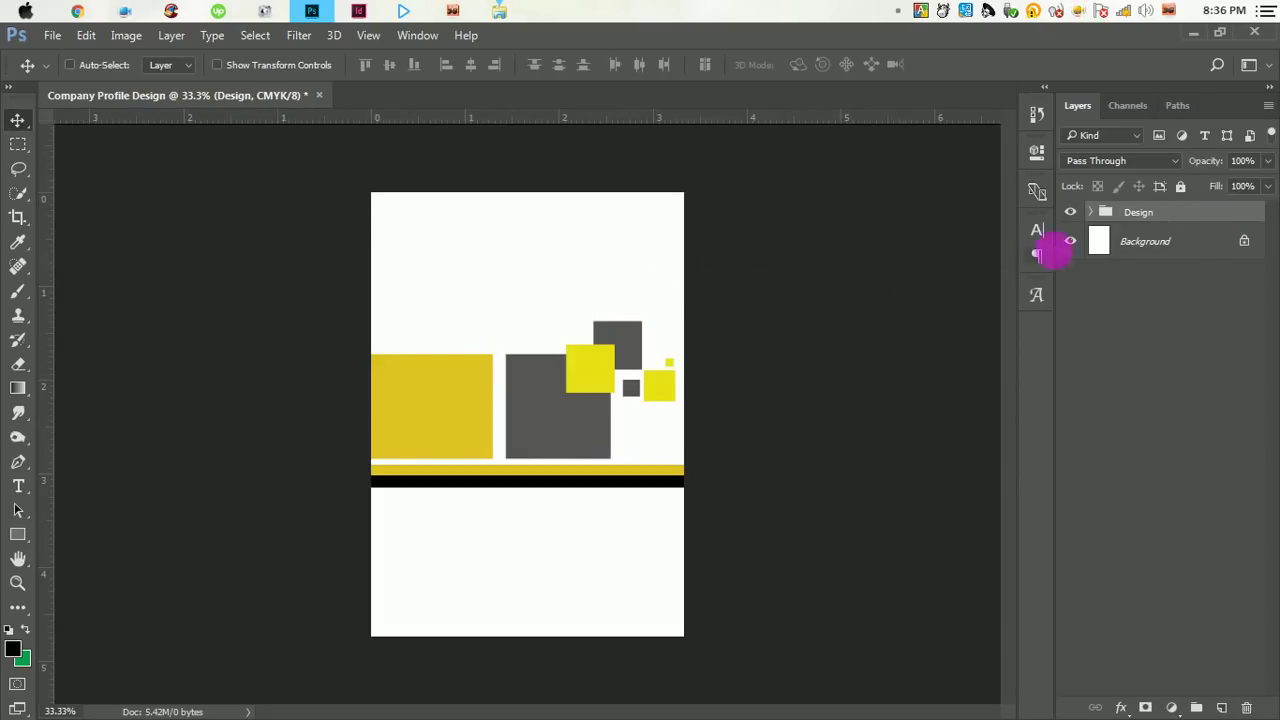
left_click(1160, 245)
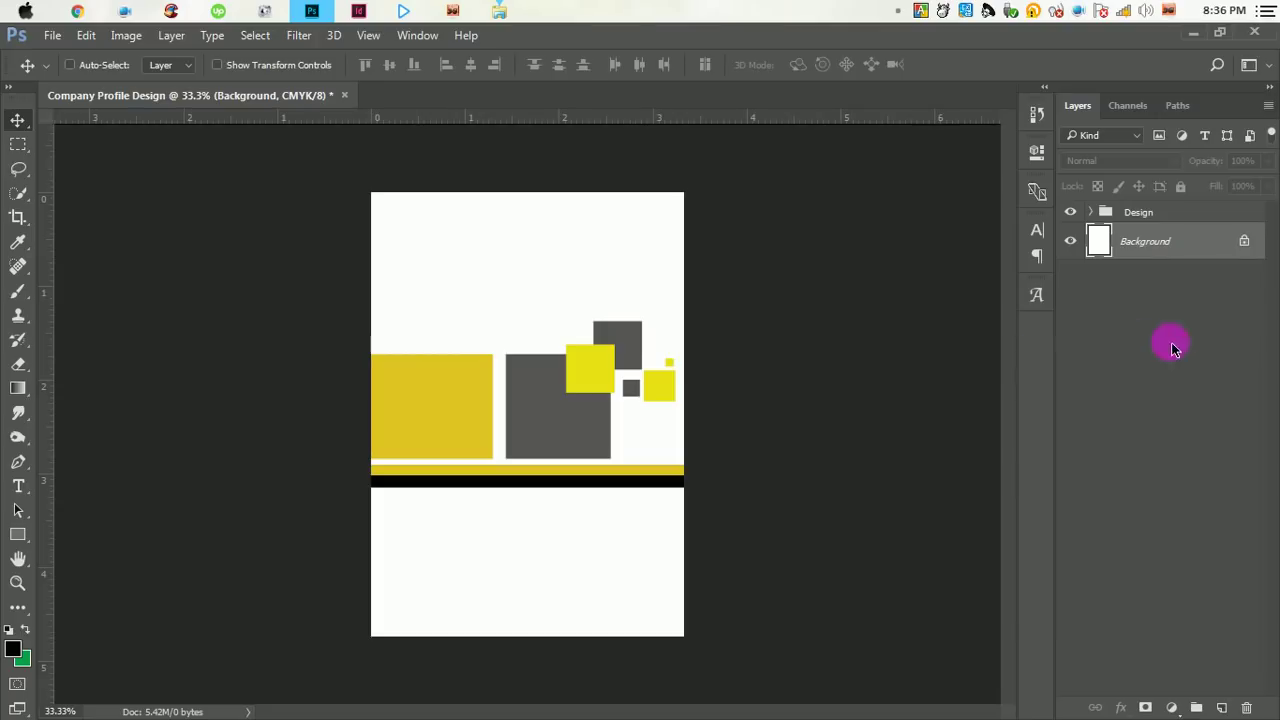
left_click(1150, 214)
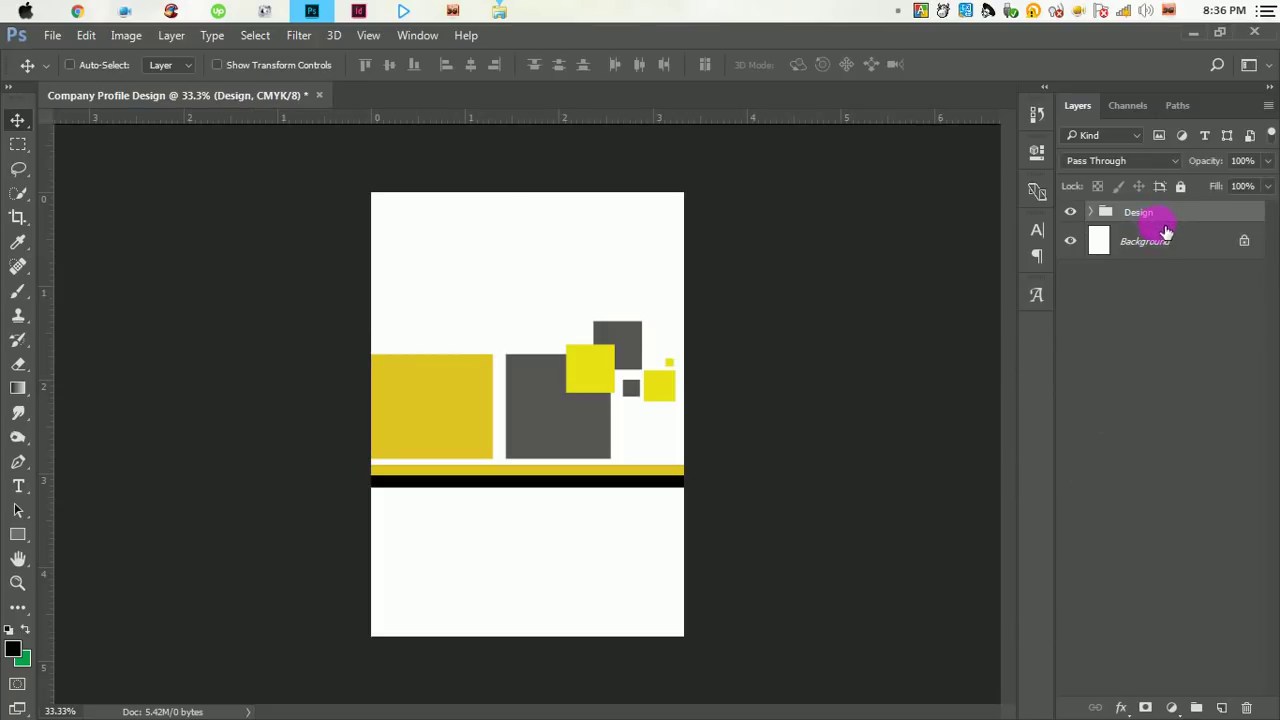
- Rotate the whole Design group to about 42° and reposition it diagonally across the page
left_click(87, 38)
left_click(186, 380)
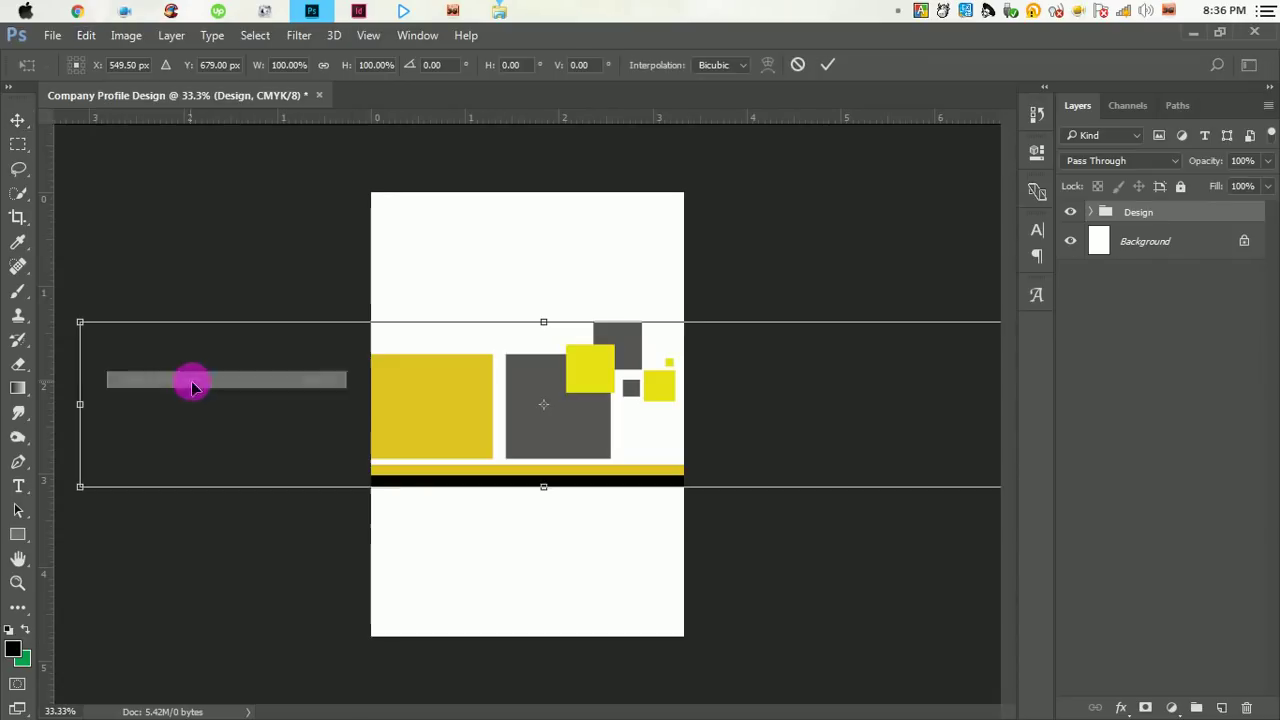
left_click_drag(742, 288, 802, 452)
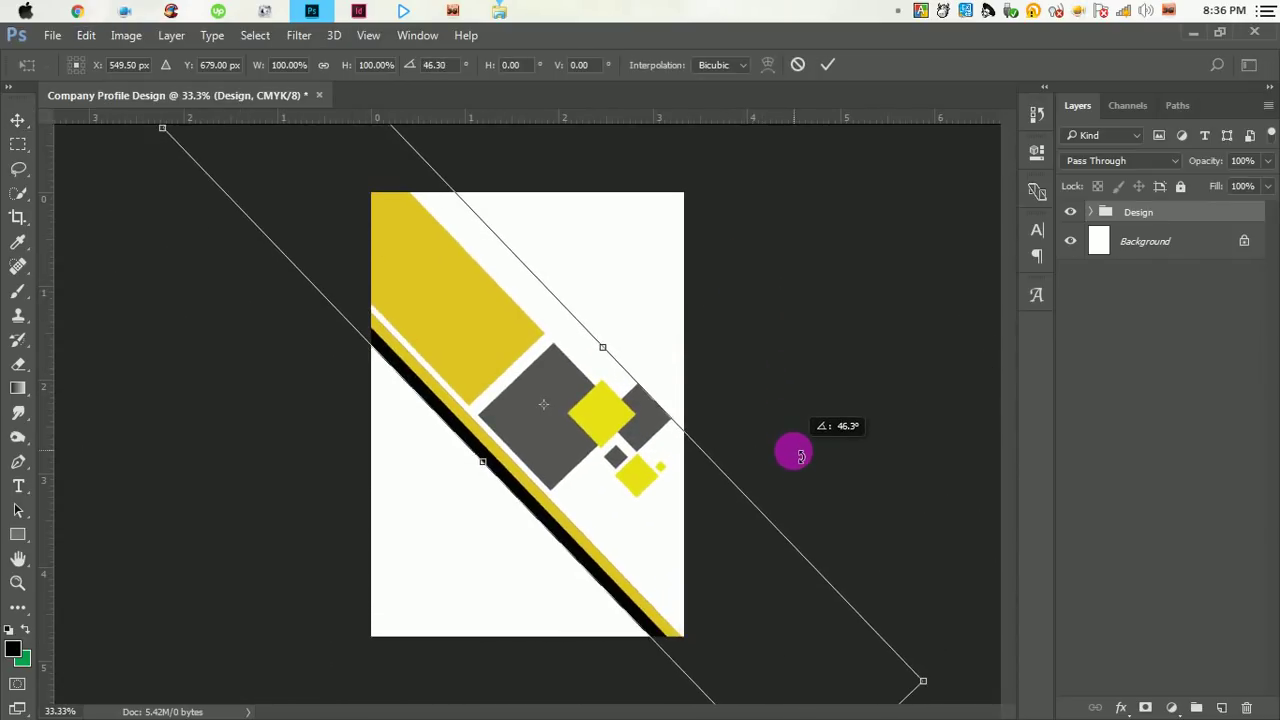
left_click_drag(671, 516, 676, 492)
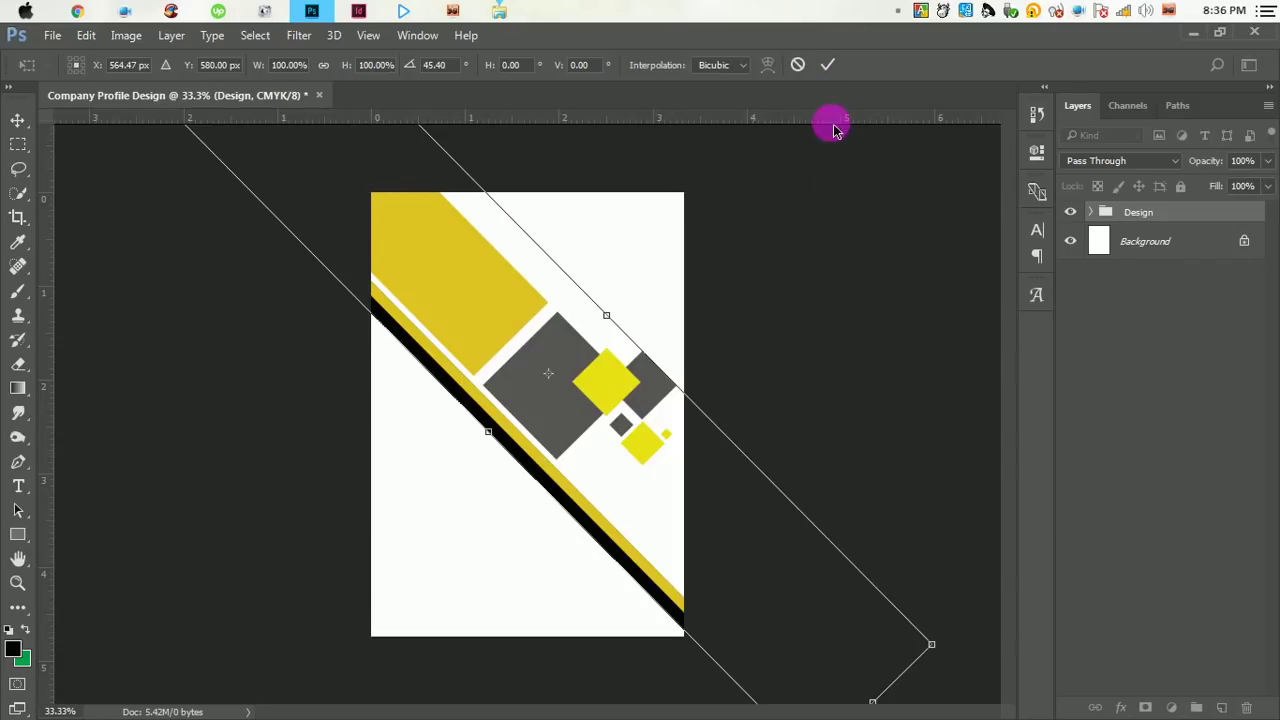
left_click_drag(869, 277, 876, 272)
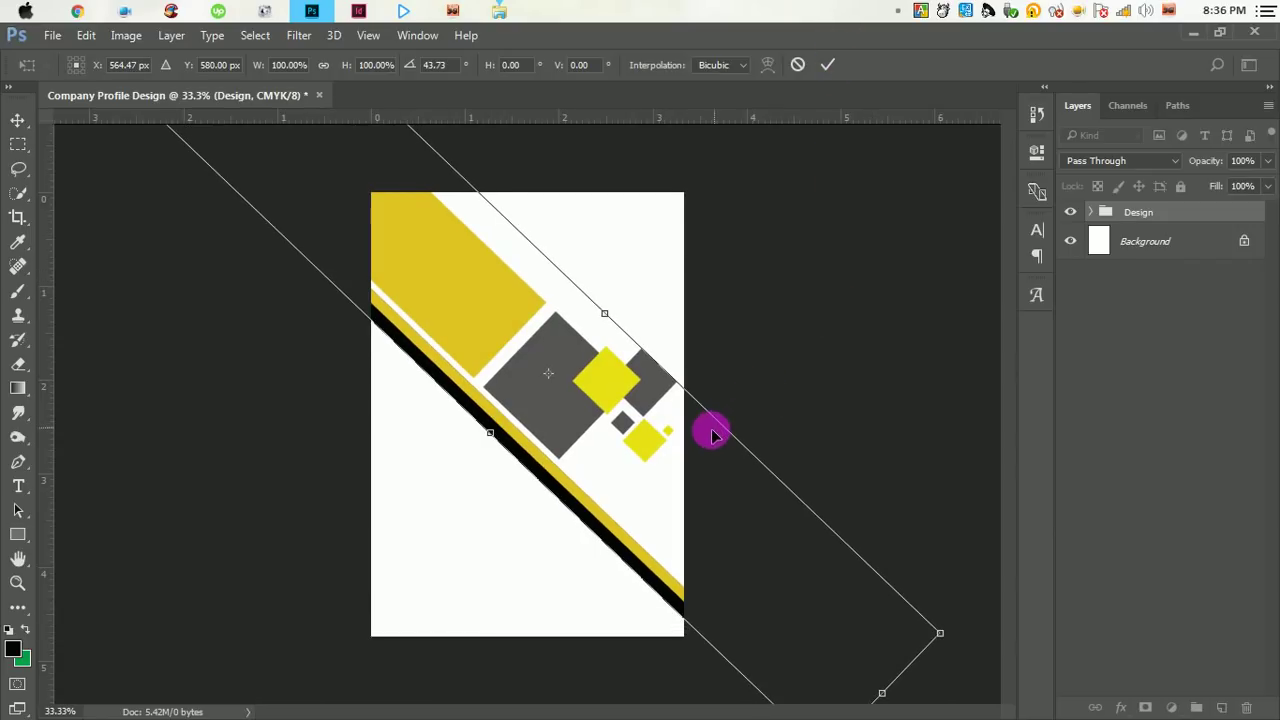
left_click_drag(708, 428, 701, 432)
left_click_drag(822, 405, 824, 398)
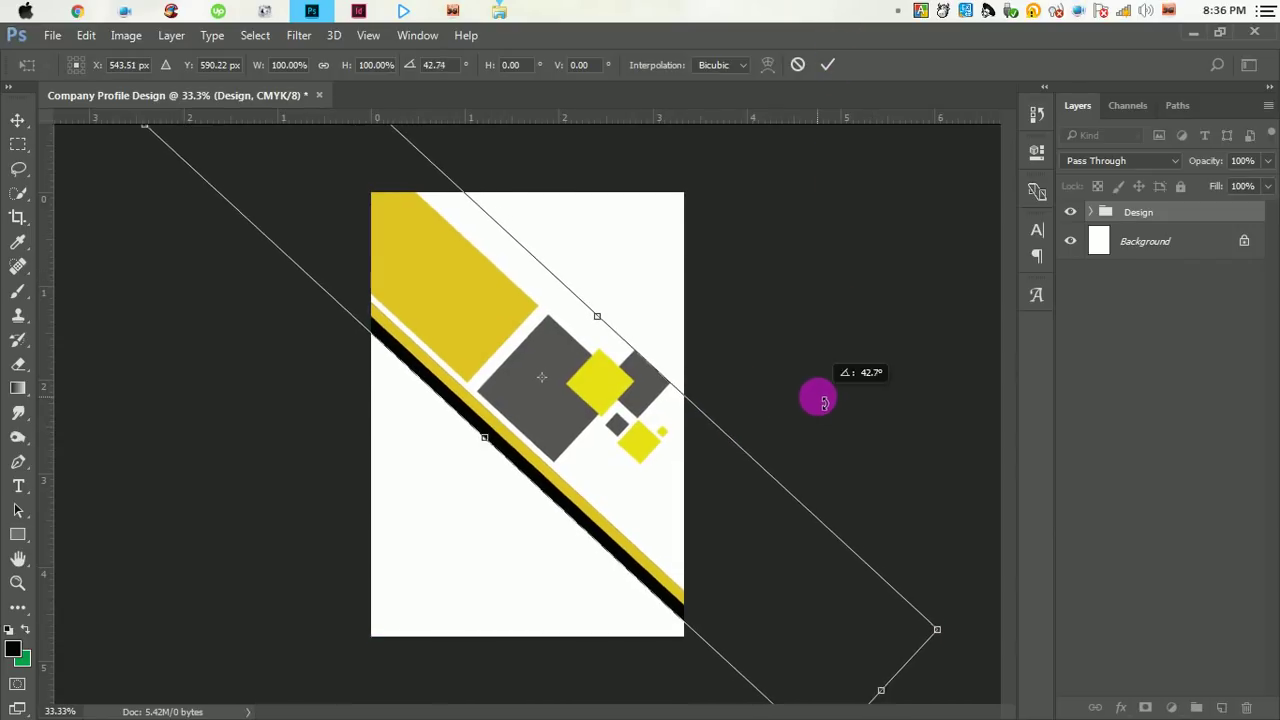
left_click(828, 64)
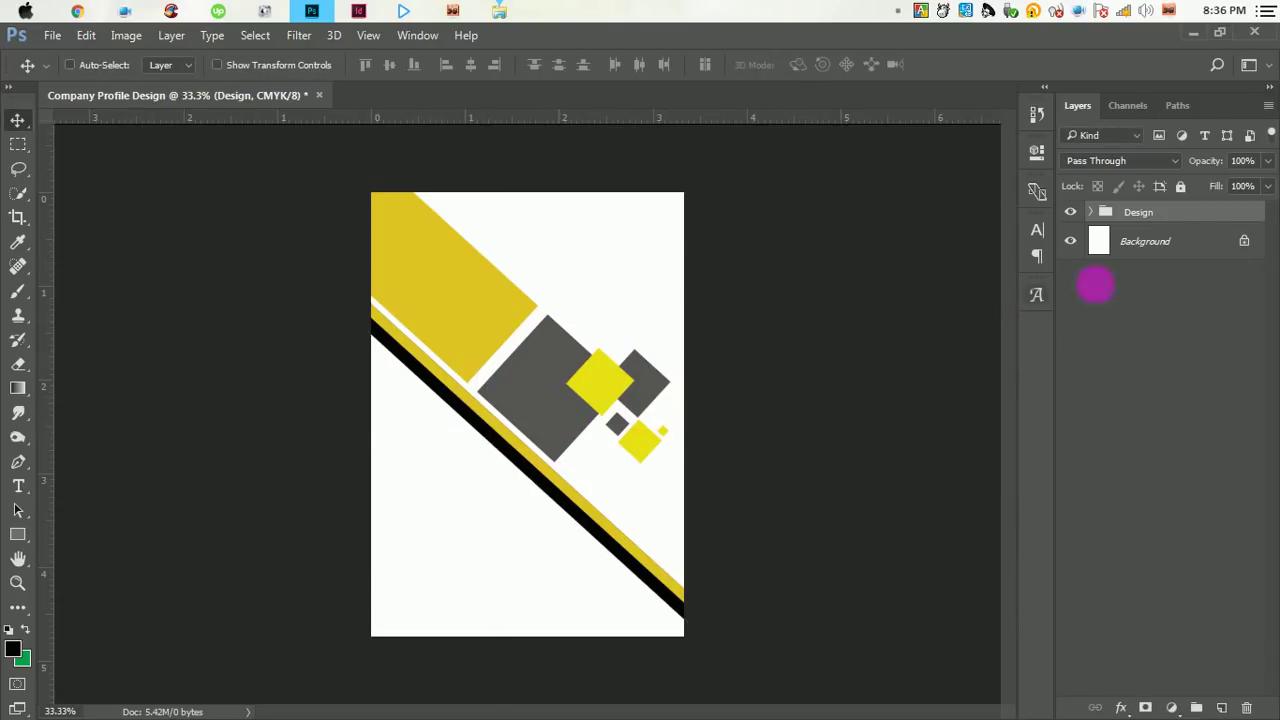
- Add an empty layer named Black BG directly above the Background layer
left_click(1158, 256)
left_click(1221, 707)
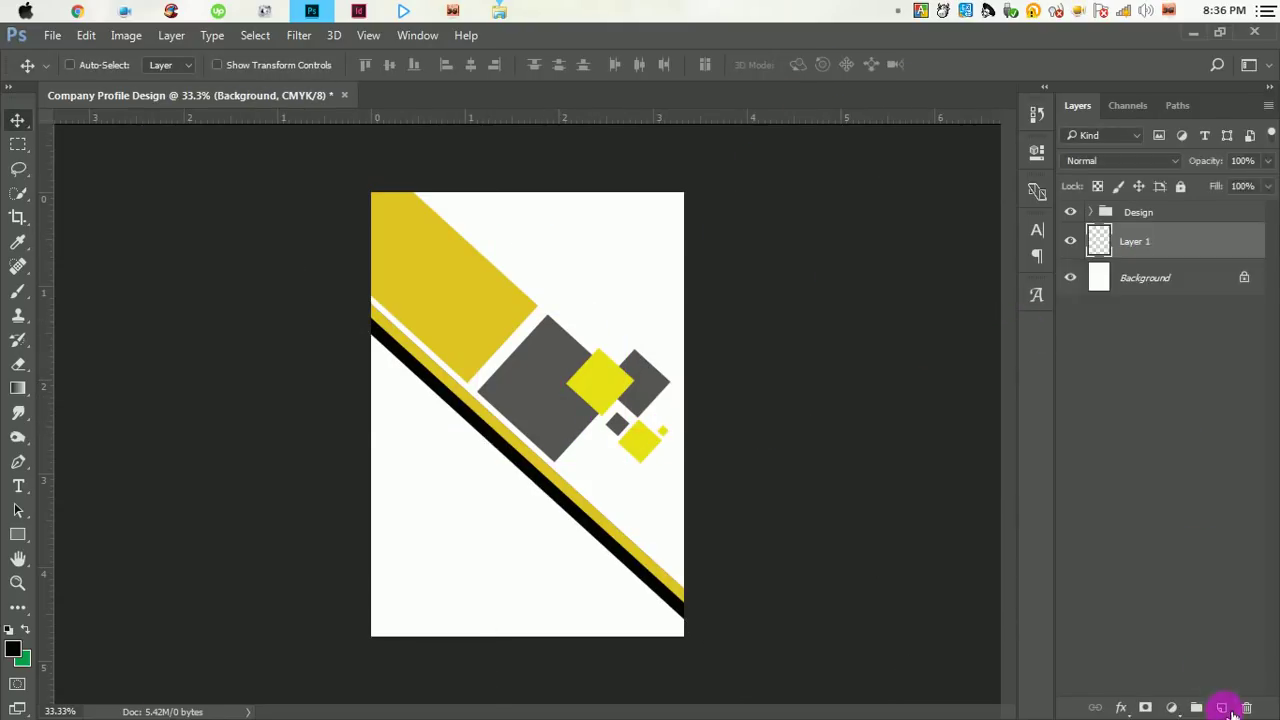
double_click(1140, 243)
type("Black BG")
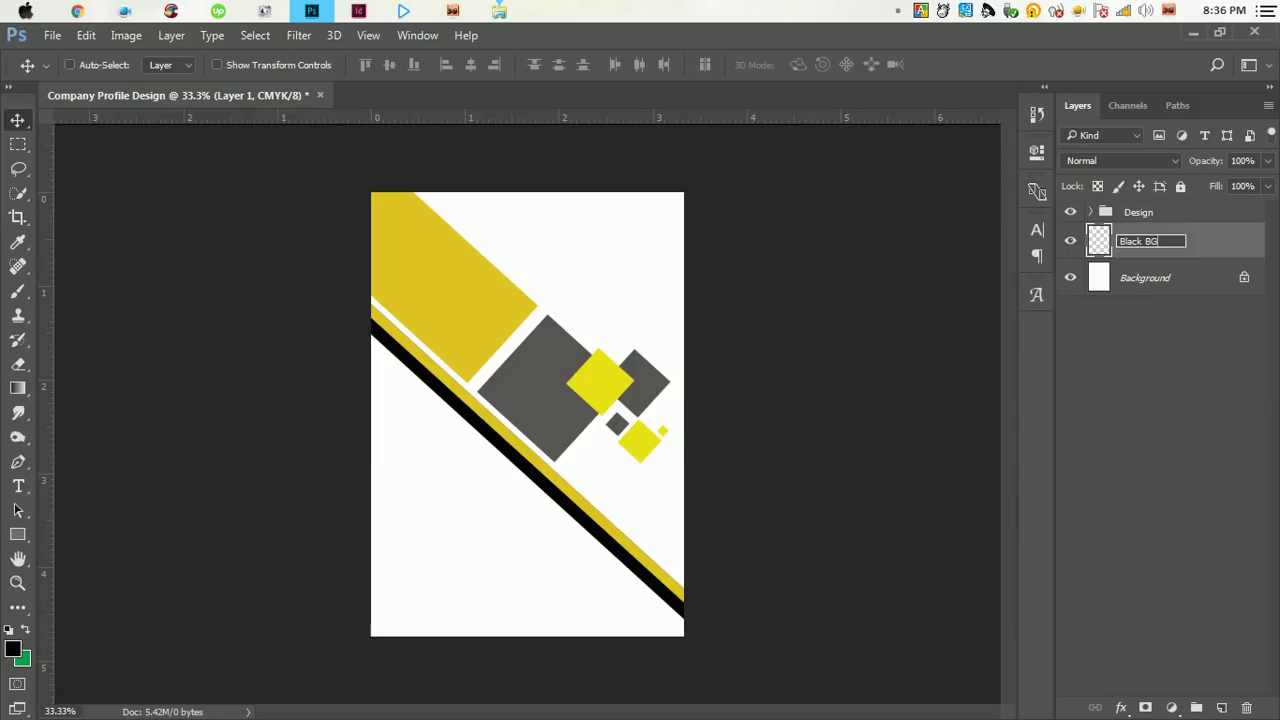
key("Return")
left_click(1201, 279)
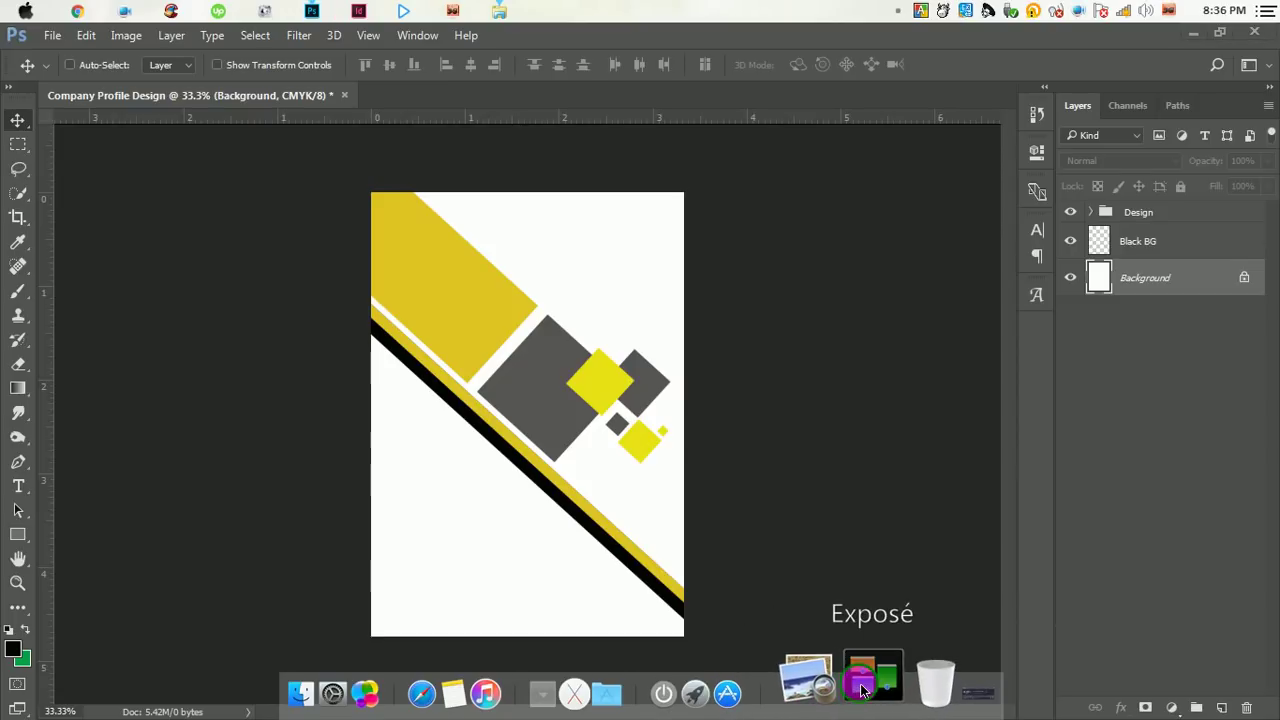
- Minimize Photoshop and pick up the 114333121 building photo file from the desktop
left_click(862, 688)
left_click(841, 490)
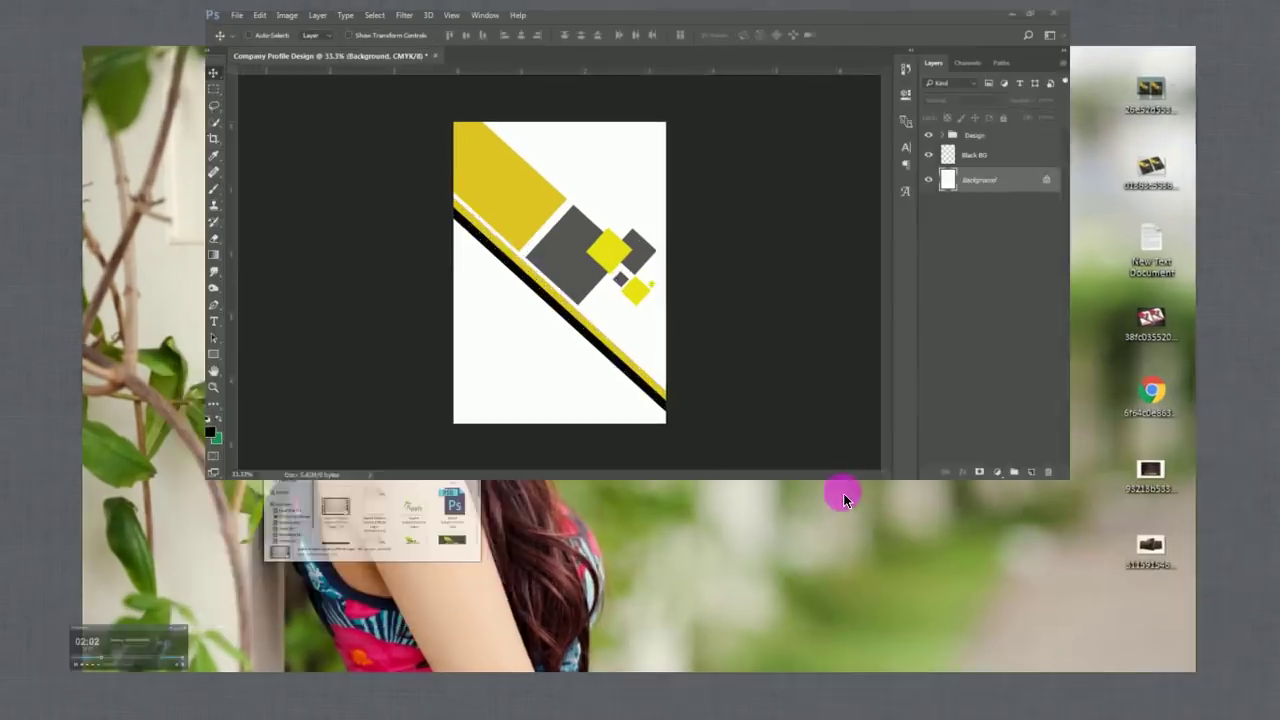
left_click(1192, 40)
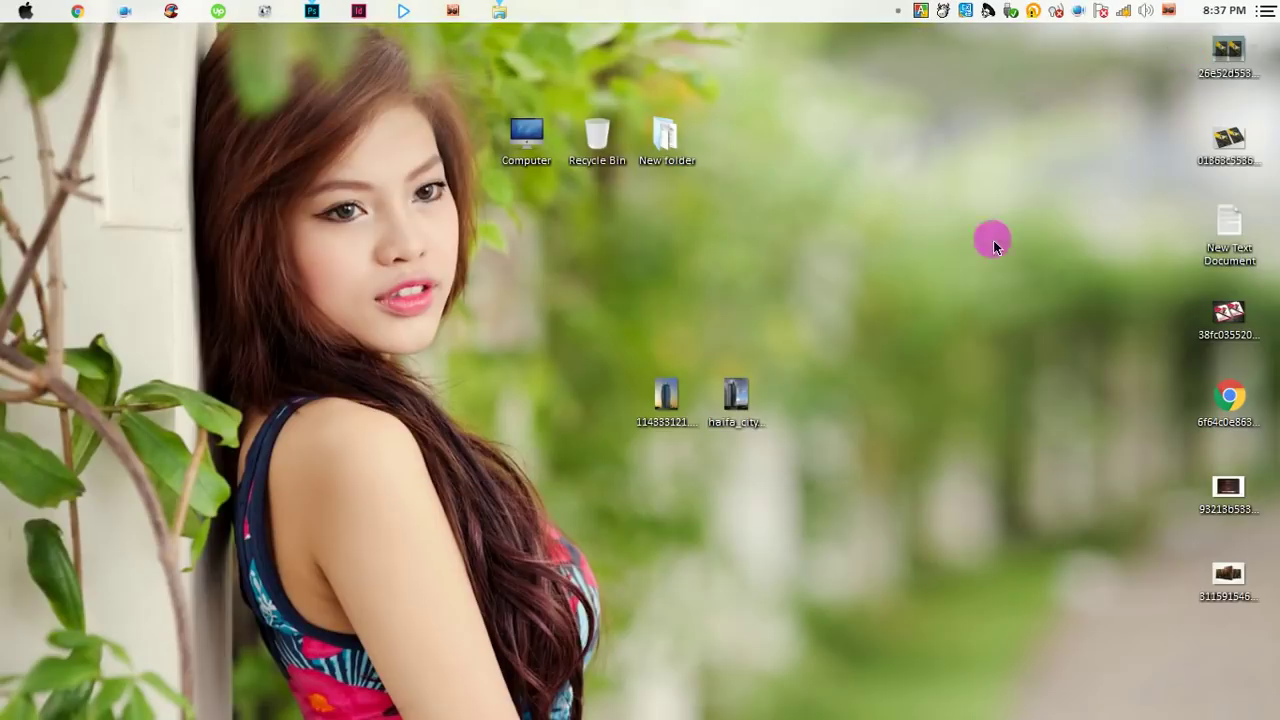
left_click_drag(677, 406, 324, 107)
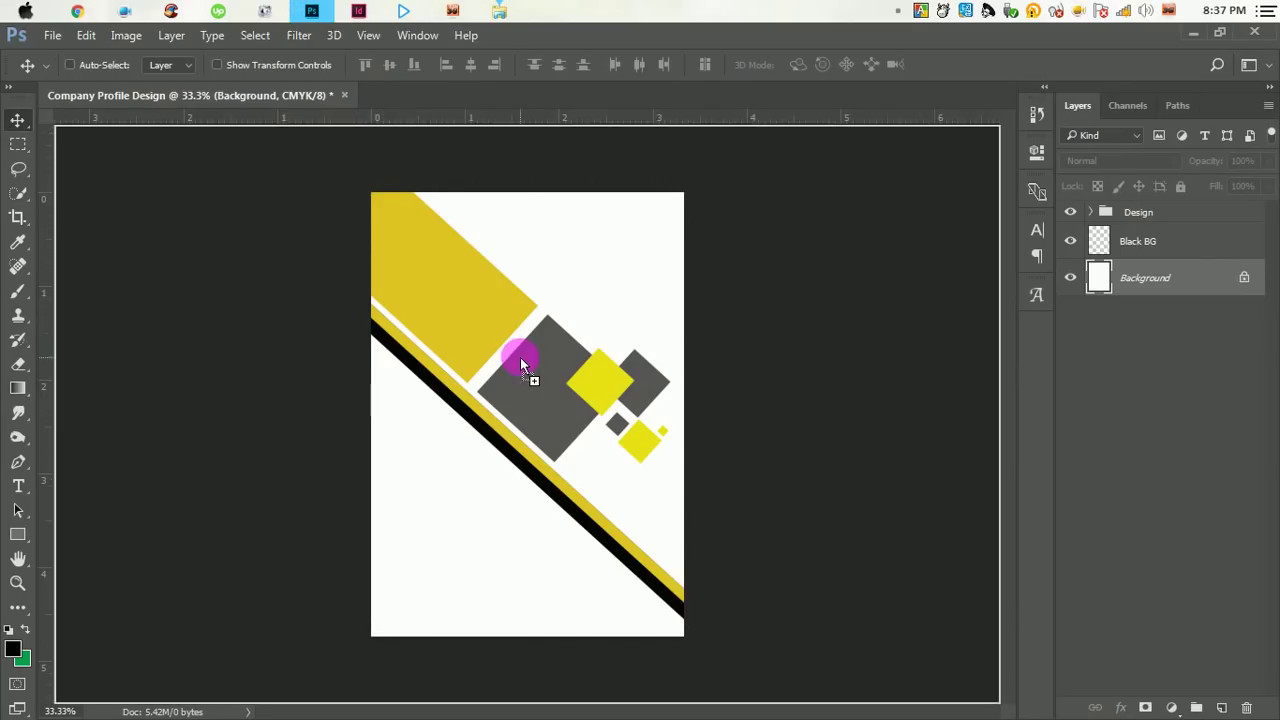
- Place the 114333121 building photo on the cover, enlarged and shifted left to fill the page
left_click_drag(328, 33, 520, 356)
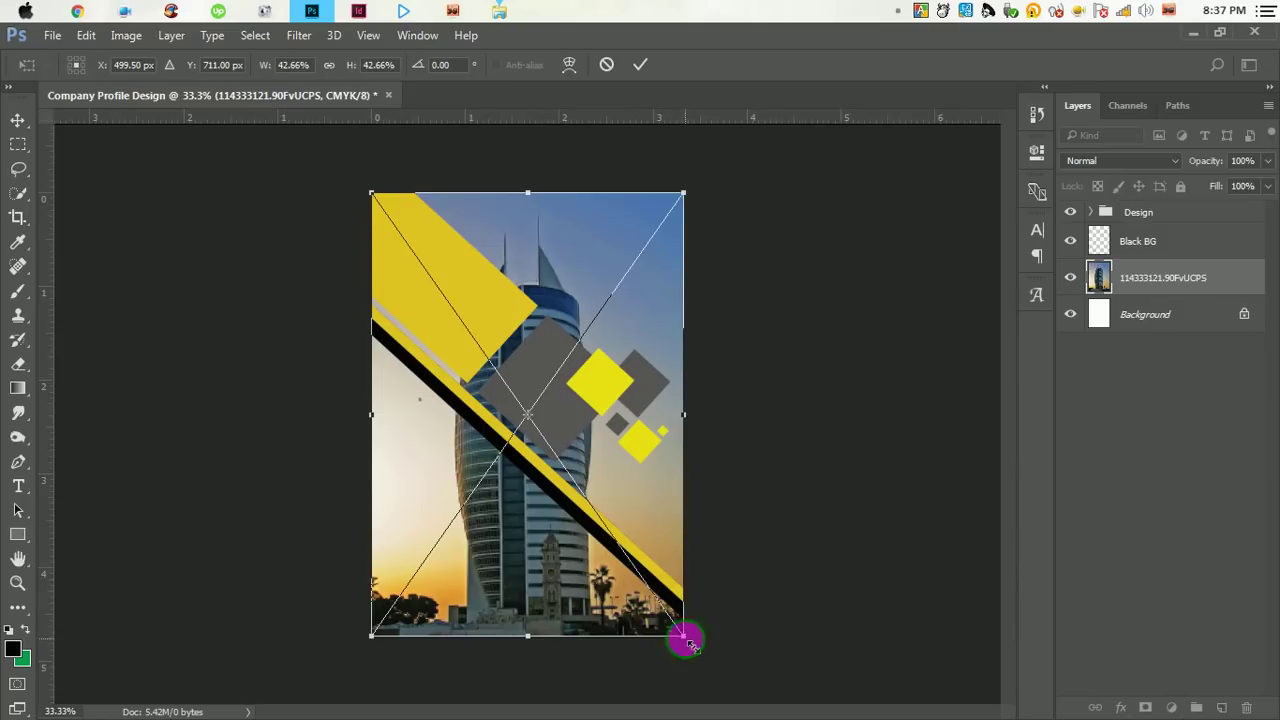
left_click_drag(683, 636, 768, 697)
left_click_drag(667, 571, 651, 571)
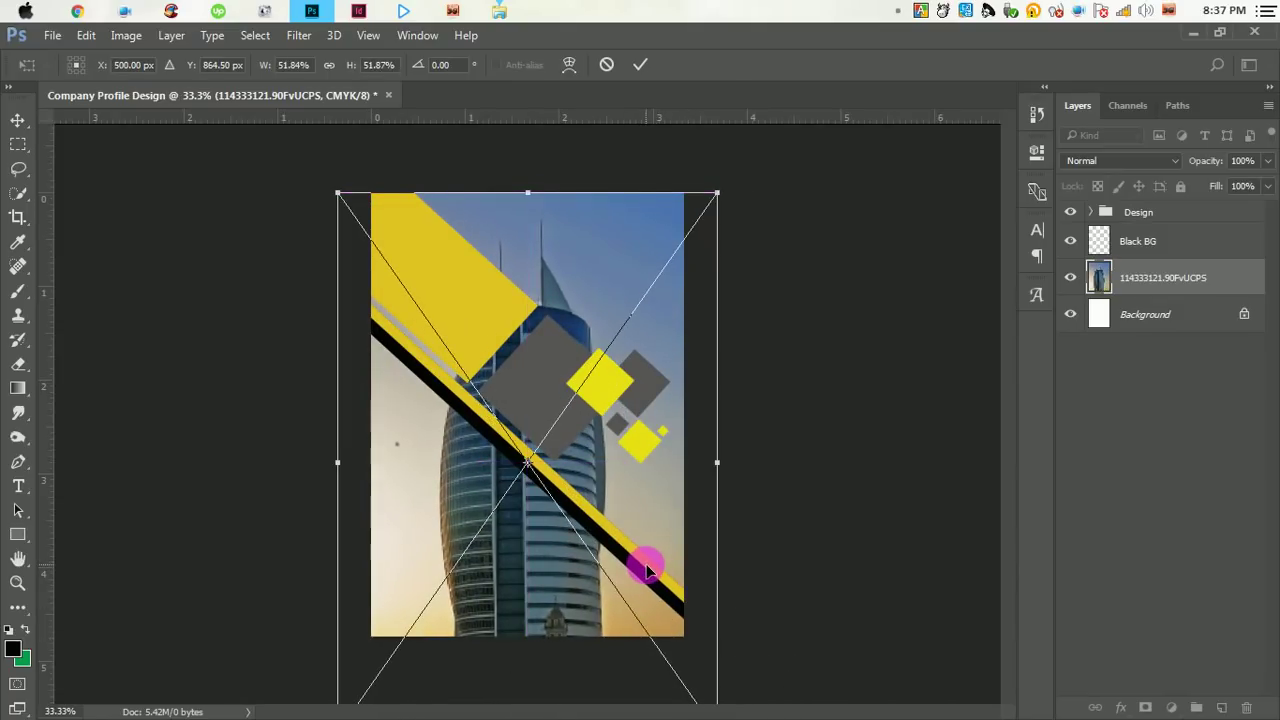
left_click(641, 64)
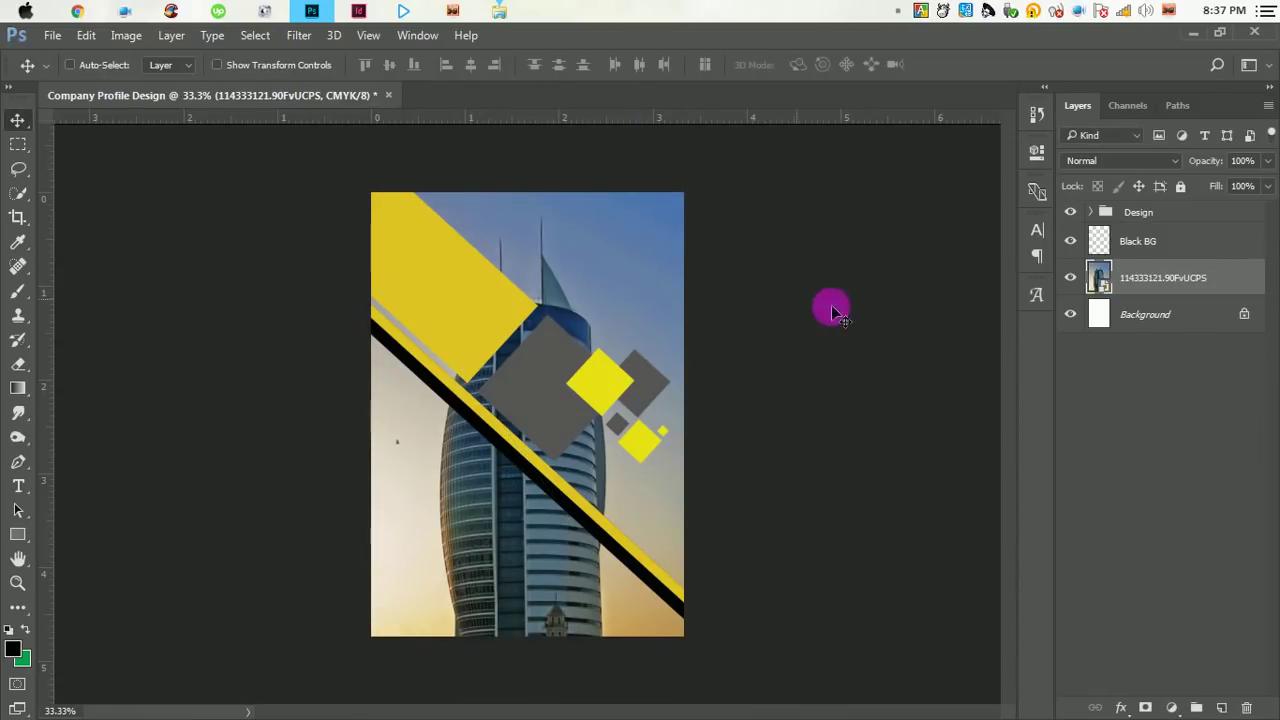
left_click(1162, 247)
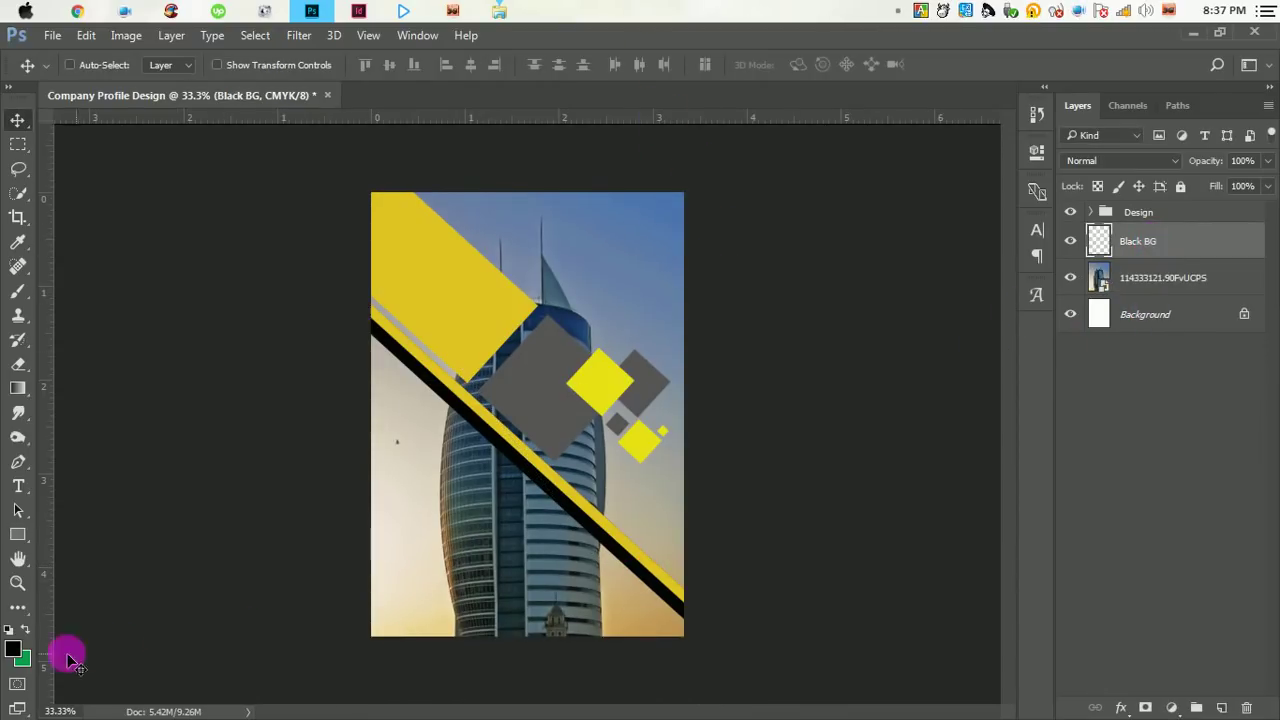
- Fill the Black BG layer with black at 88% opacity to darken the building photo
left_click(86, 36)
left_click(177, 376)
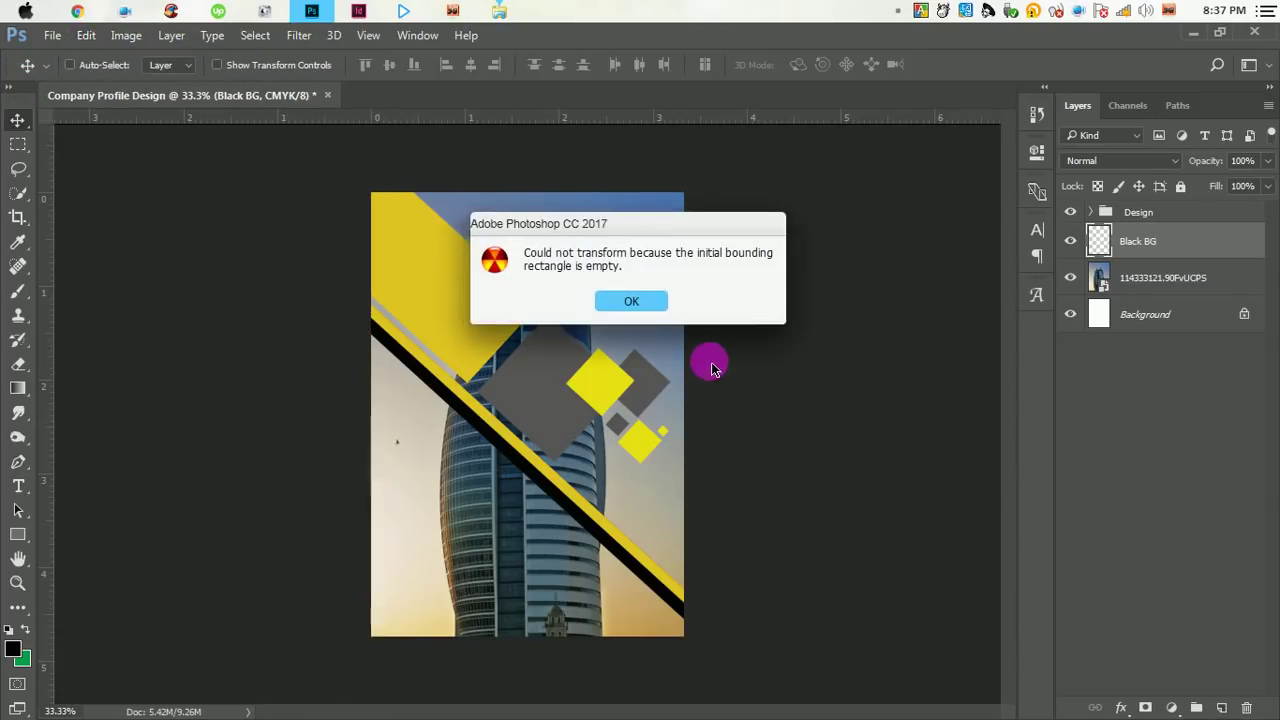
left_click(633, 300)
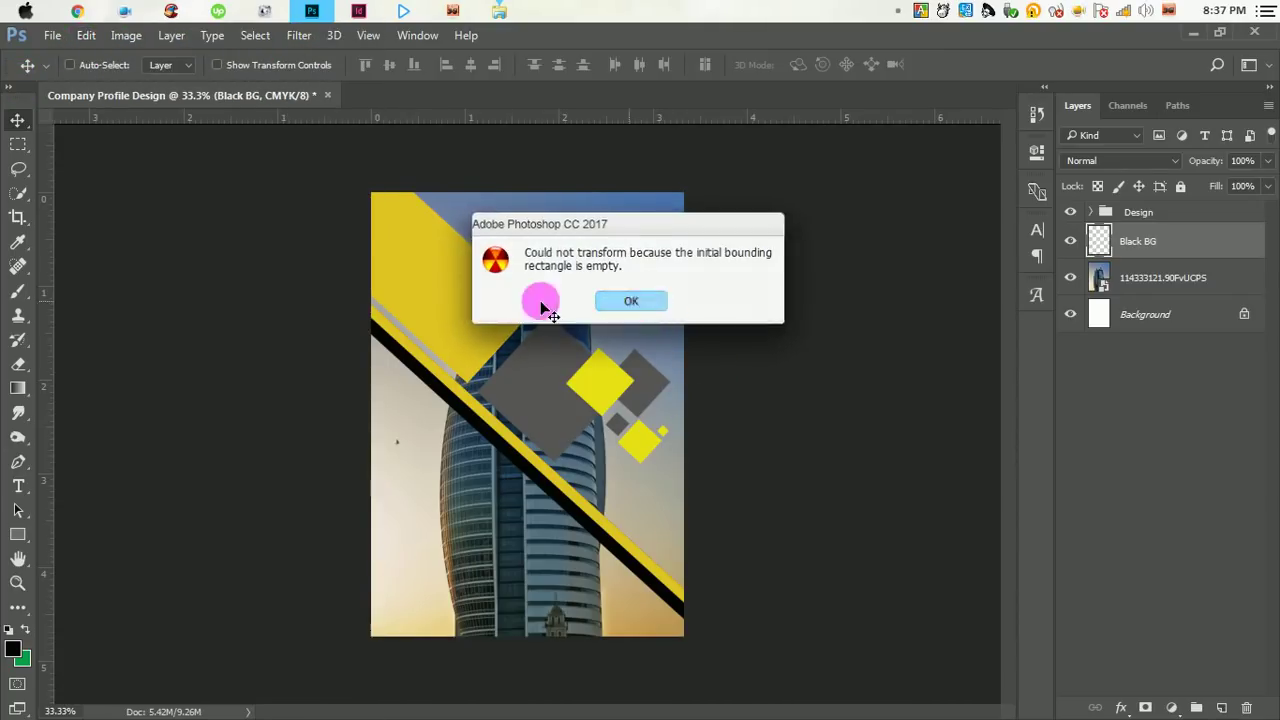
left_click(86, 35)
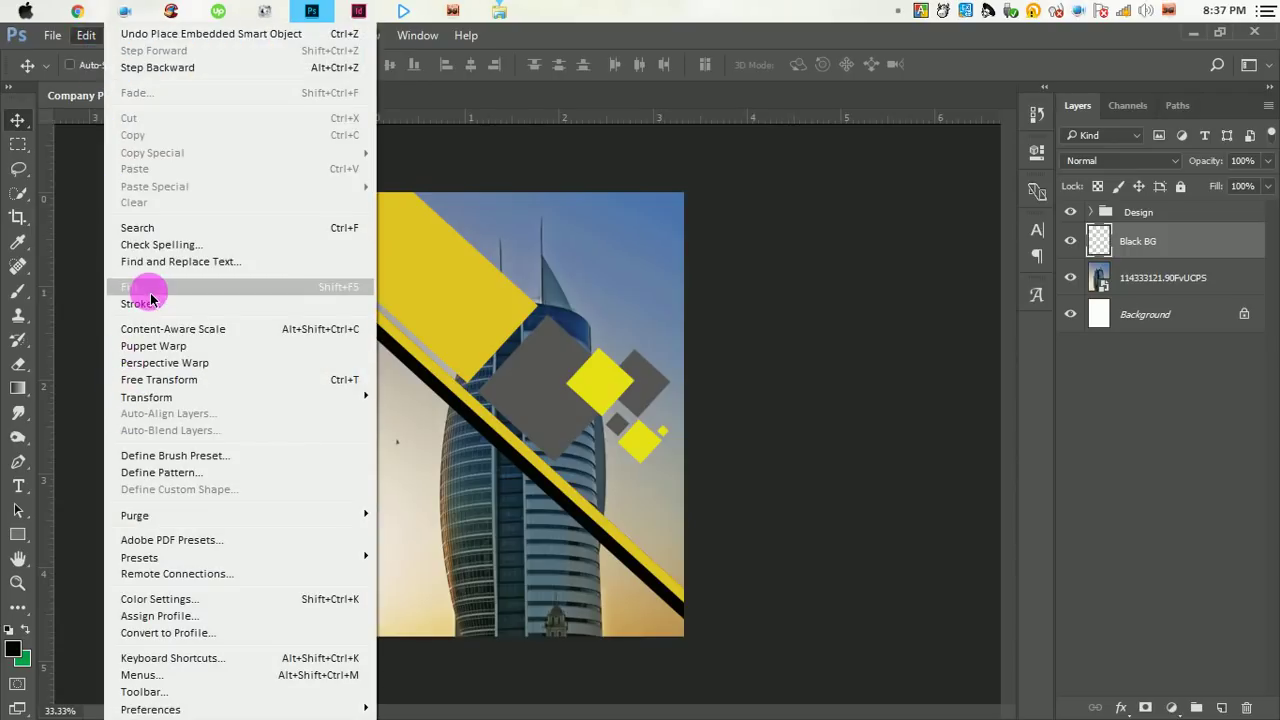
left_click(150, 286)
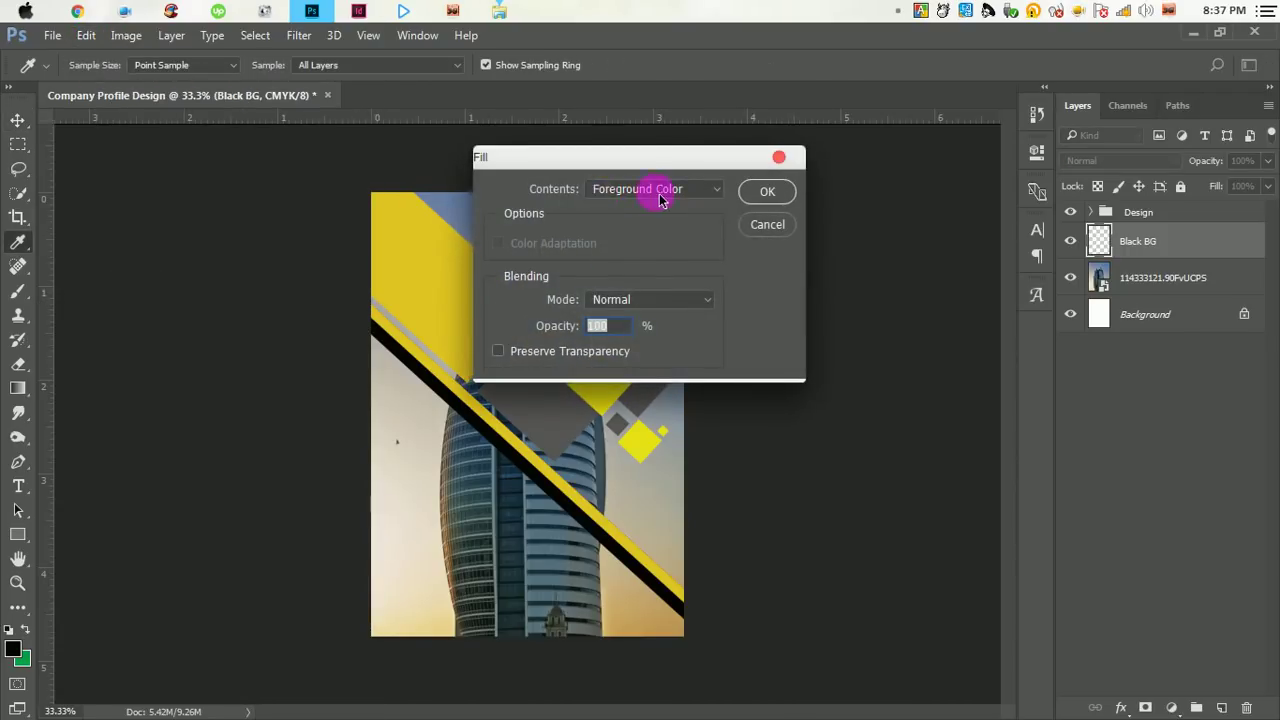
left_click(766, 192)
key("v")
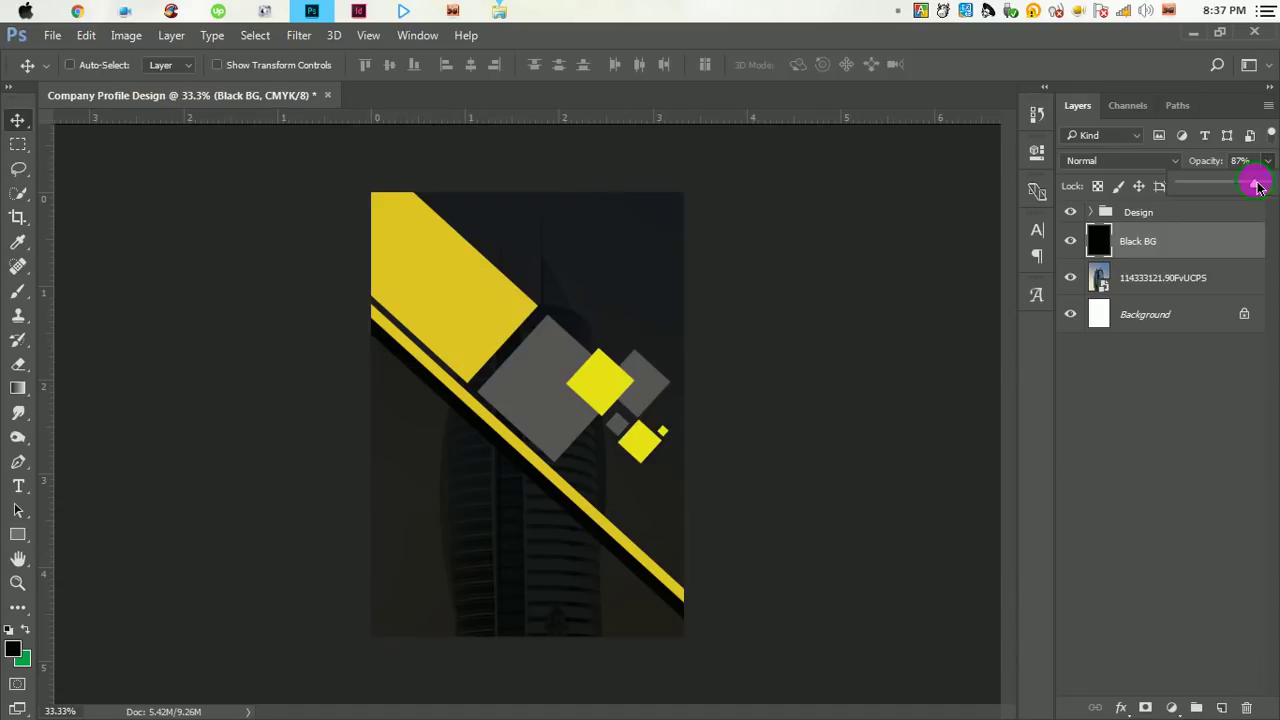
- Inspect the darkened cover, then expand the Design group and its nested Design group
left_click(514, 423, "ctrl")
left_click_drag(540, 573, 523, 491)
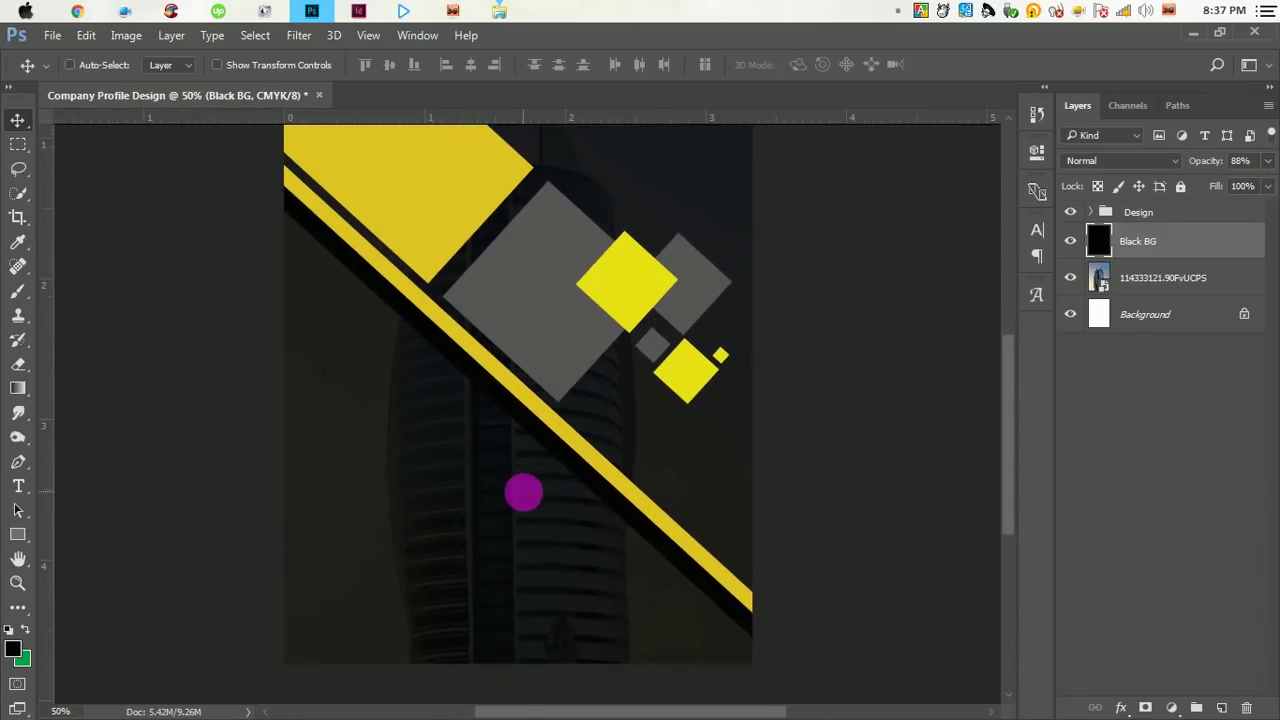
left_click(523, 491, "alt")
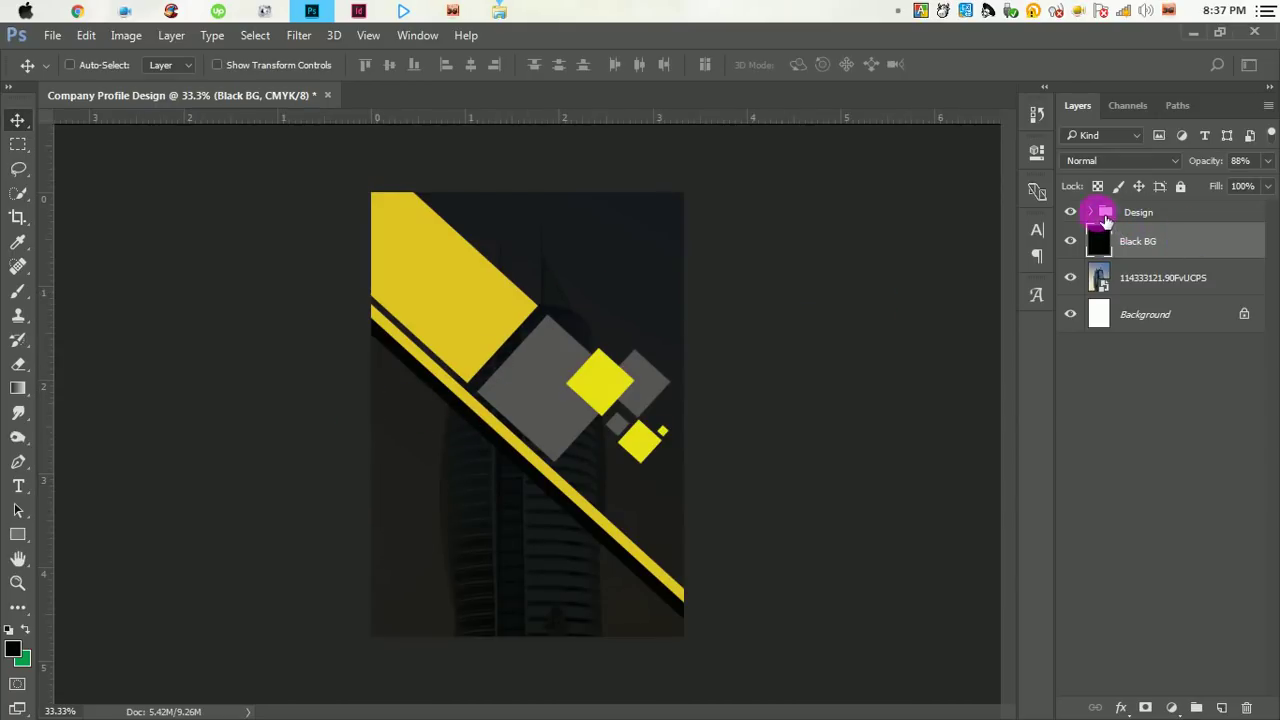
left_click(1095, 213)
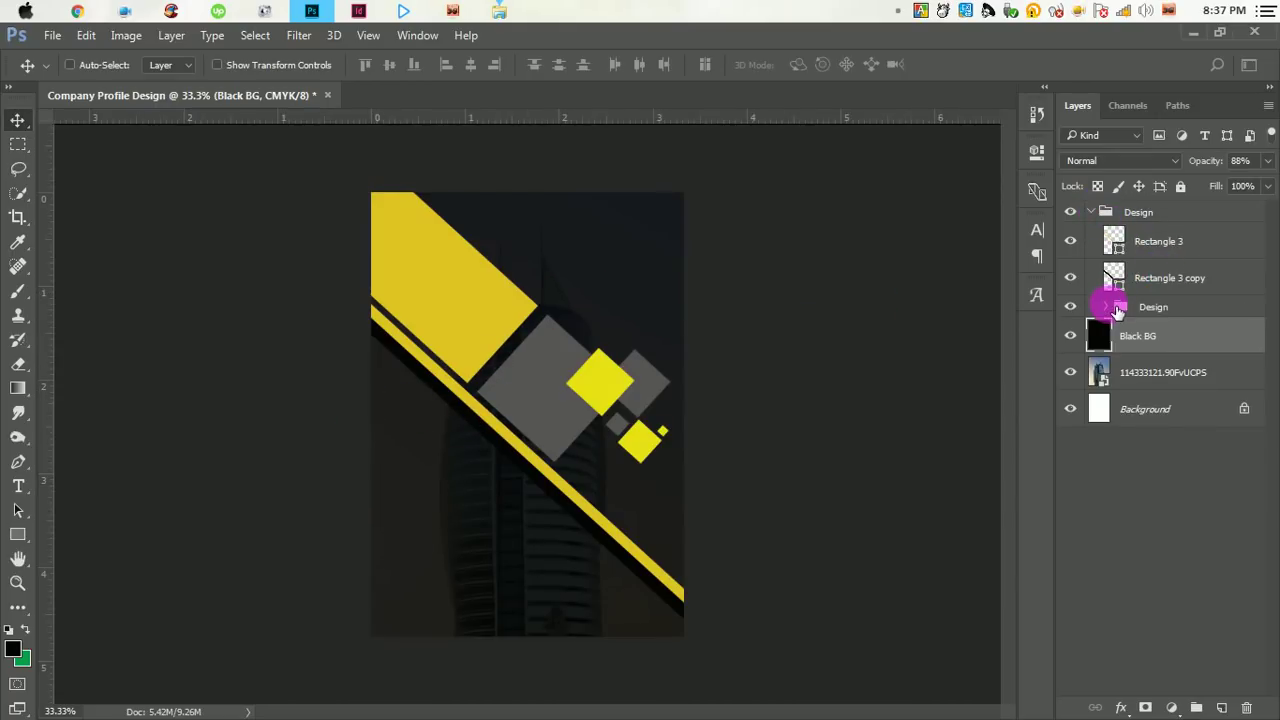
left_click(1110, 307)
left_click(1165, 385)
- Toggle visibility of the Rectangle 2 copy layers to identify which diamond each one is
left_click(1070, 372)
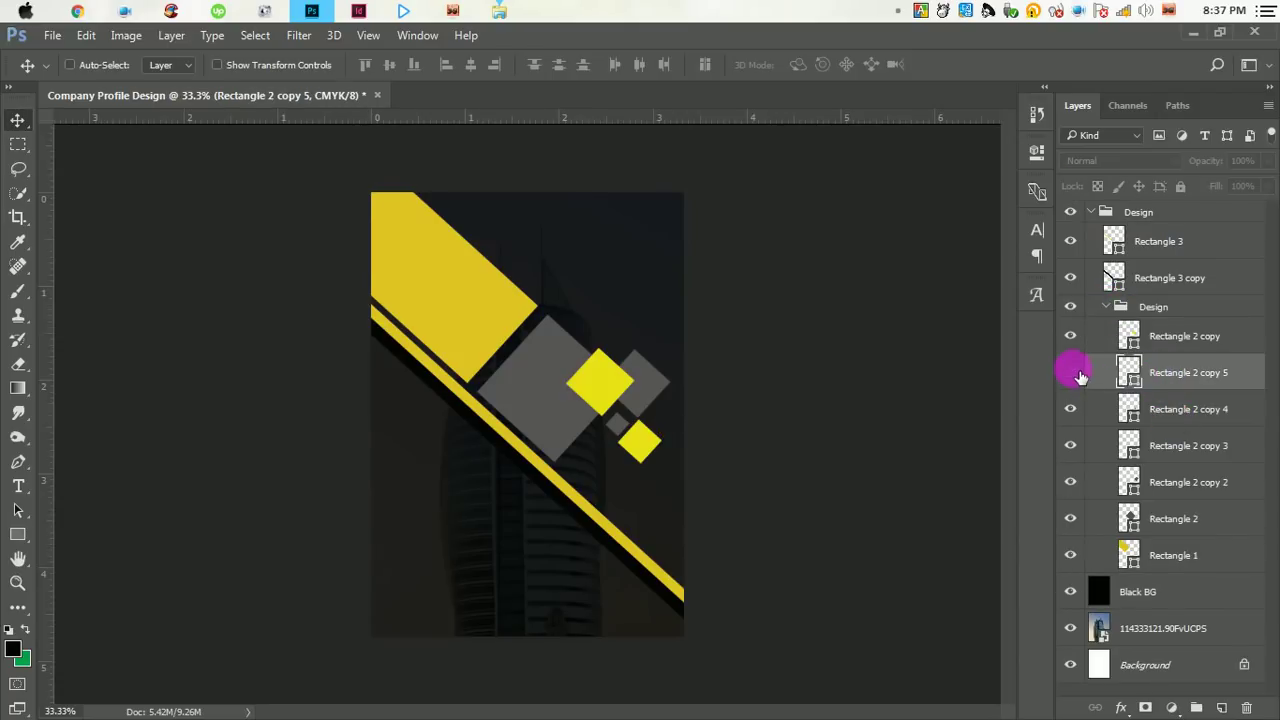
left_click(1180, 425)
left_click(1070, 409)
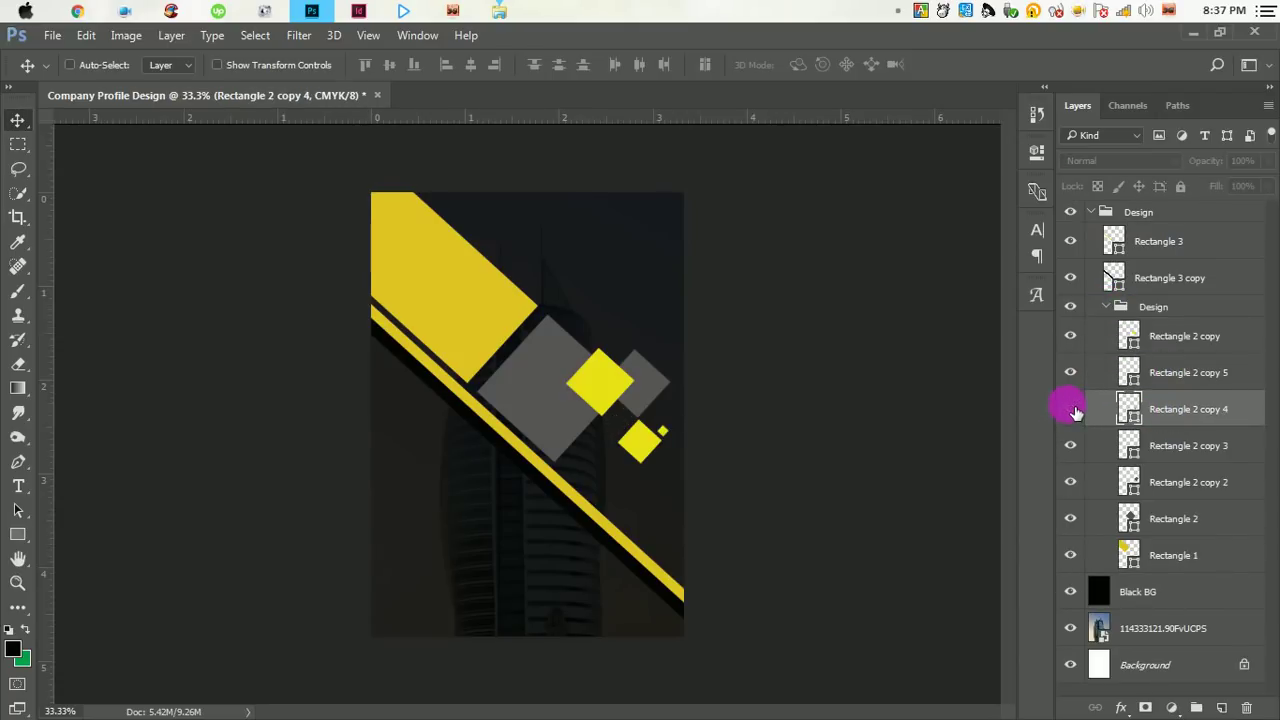
left_click(1175, 448)
left_click(1070, 445)
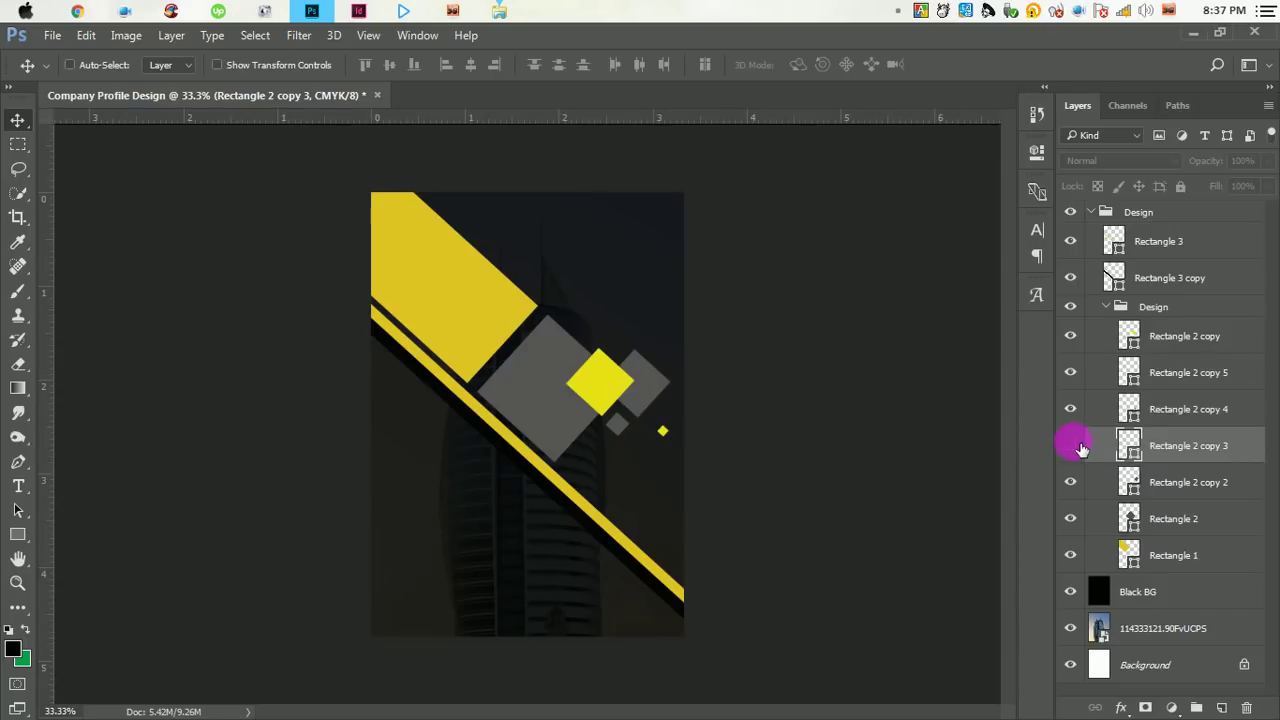
- Enable Auto-Select and pick Rectangle 2, the large grey diamond, from the canvas
left_click(70, 65)
right_click(512, 380)
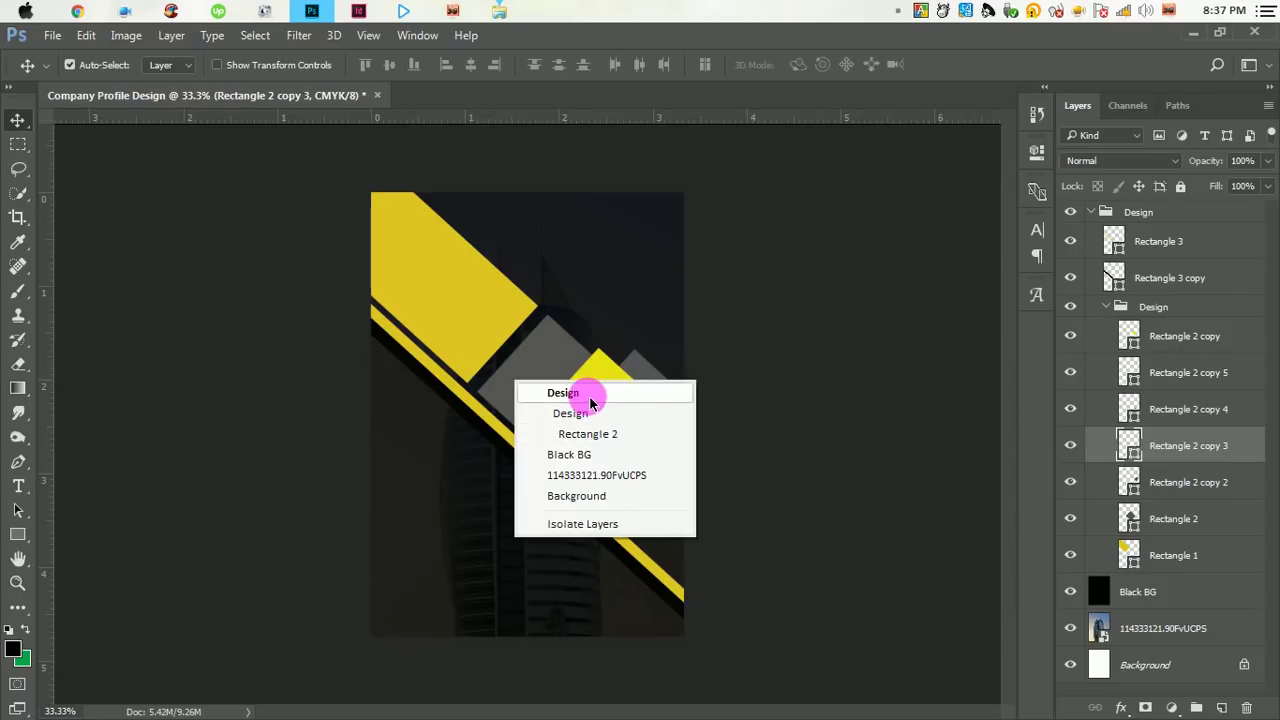
left_click(592, 434)
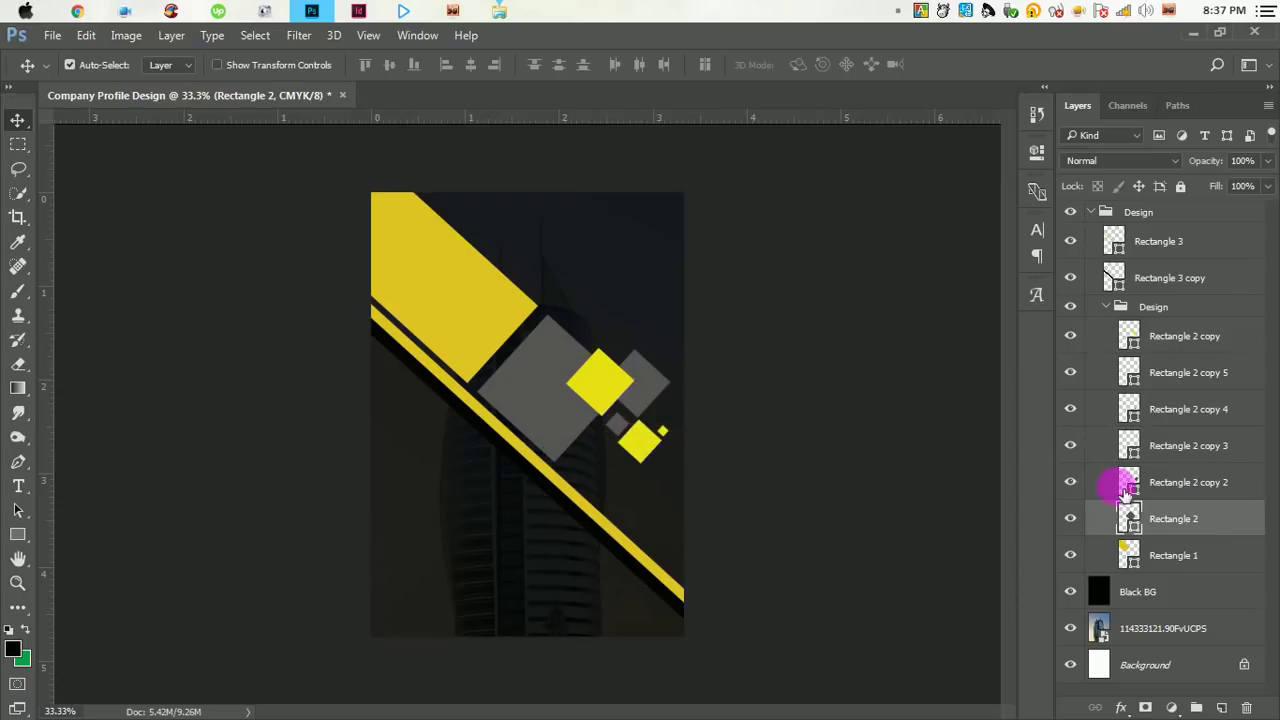
left_click(1081, 521)
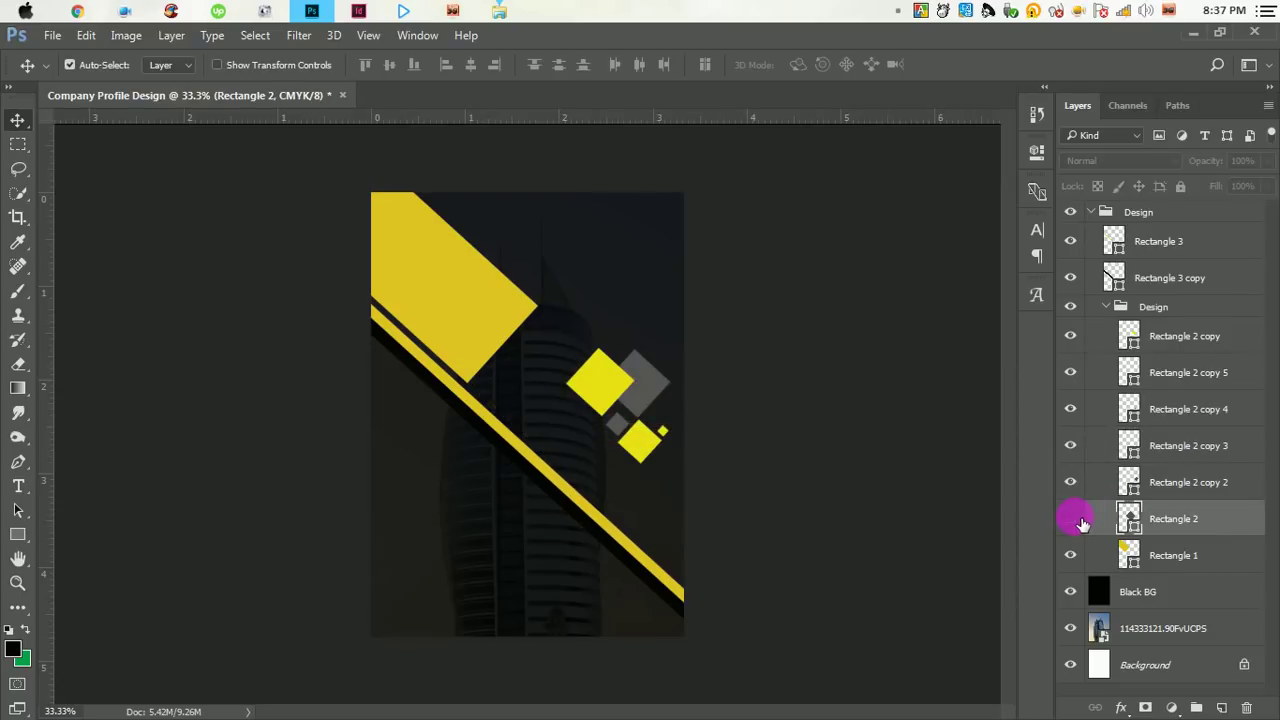
- Place a second copy of the building photo into the cover
left_click(1194, 35)
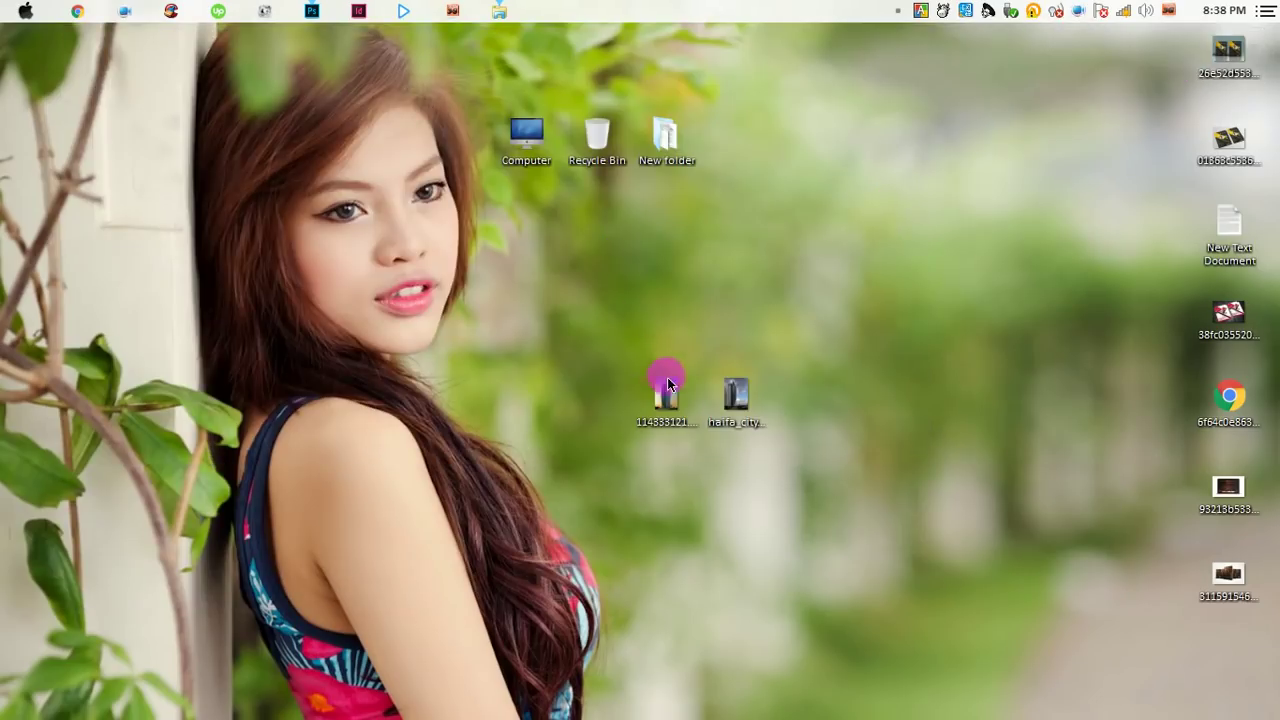
left_click(312, 11)
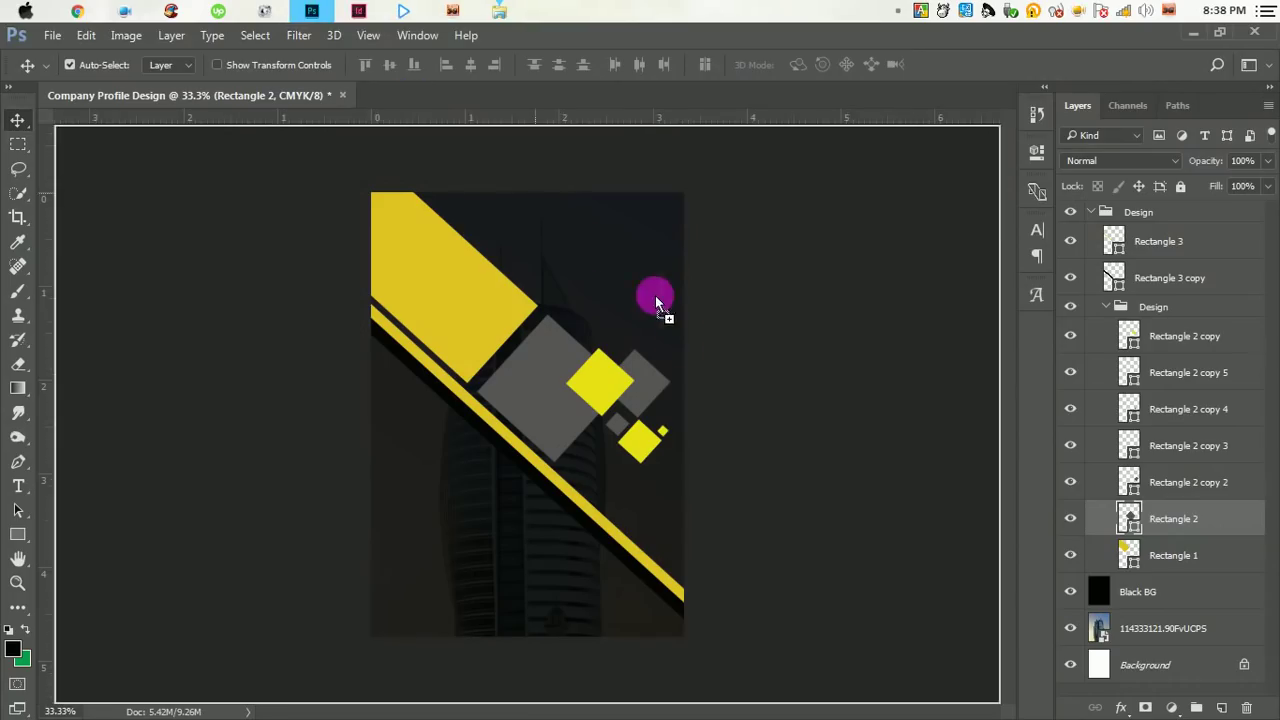
left_click_drag(553, 369, 553, 369)
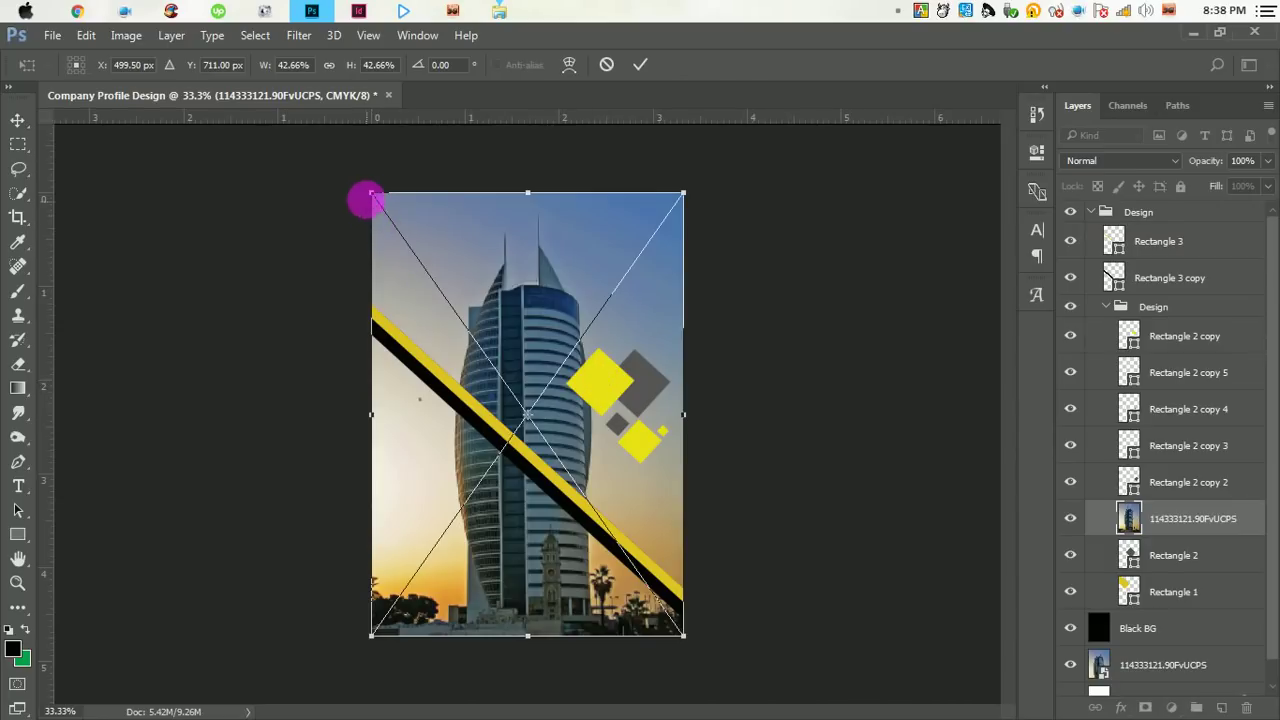
left_click_drag(413, 224, 514, 309)
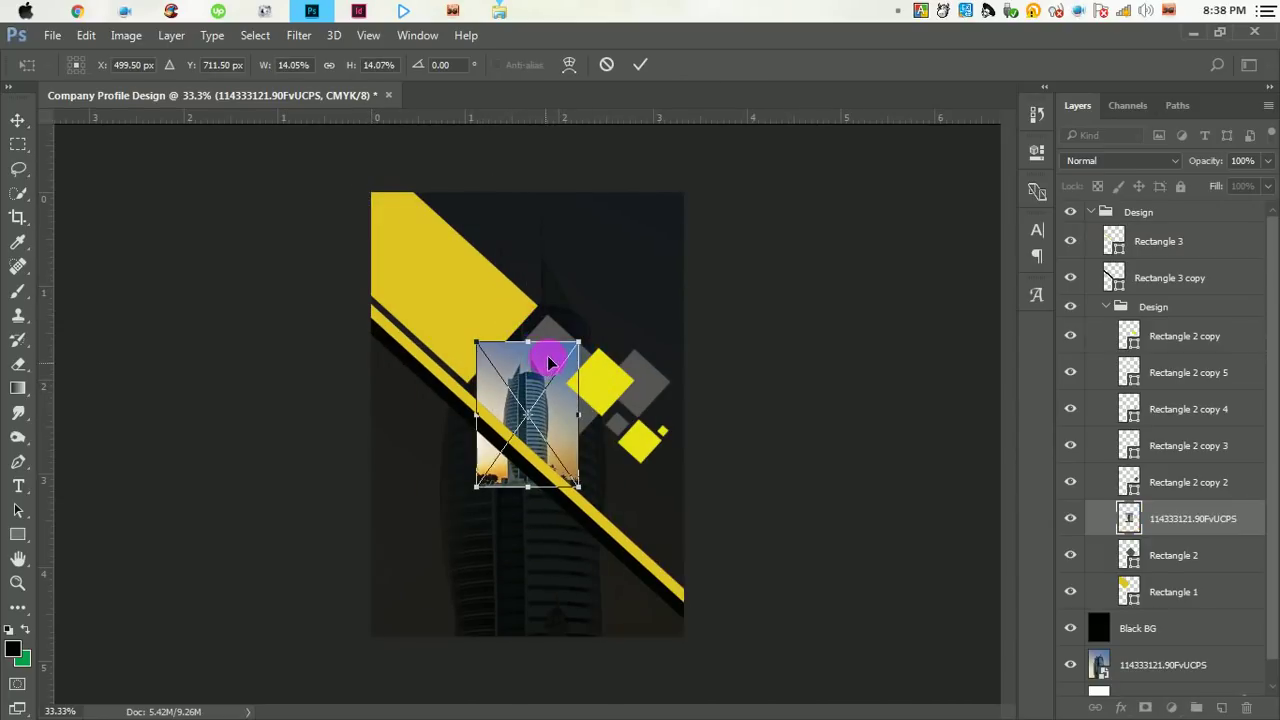
- Fit the photo over the large diamond and clip it into the Rectangle 2 layer
left_click_drag(543, 357, 570, 333)
left_click_drag(604, 460, 617, 477)
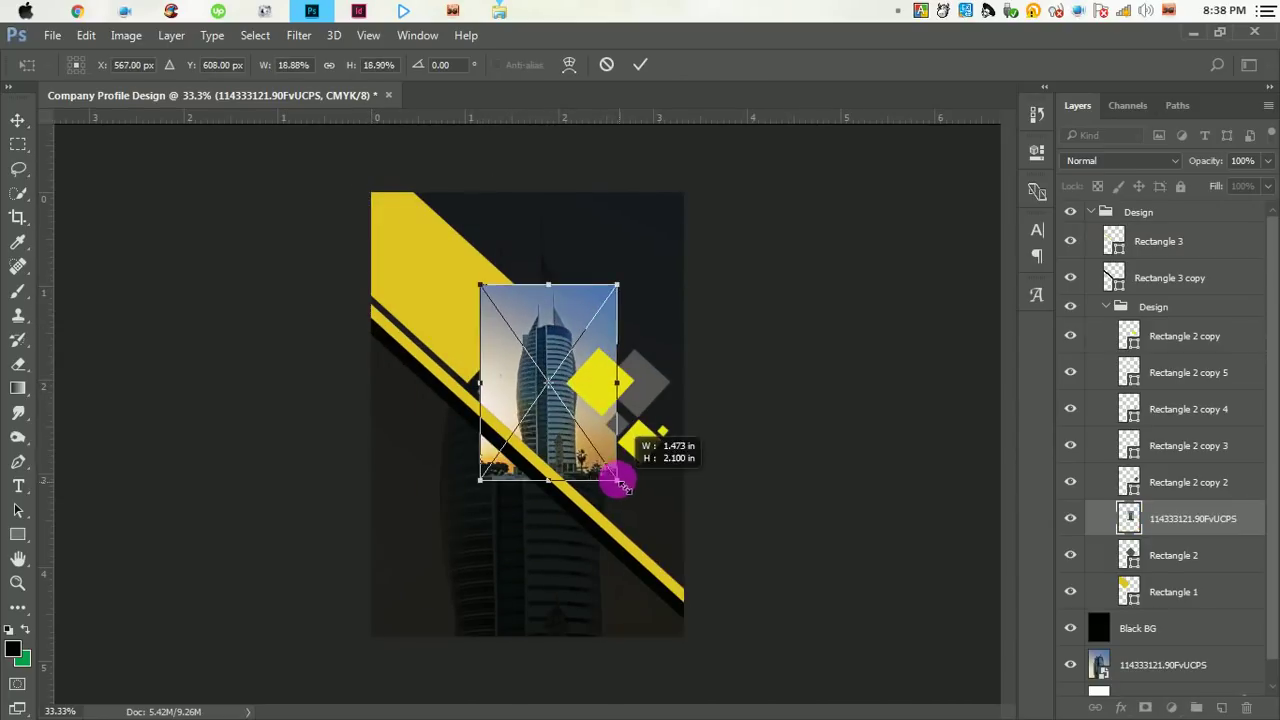
left_click_drag(575, 385, 580, 409)
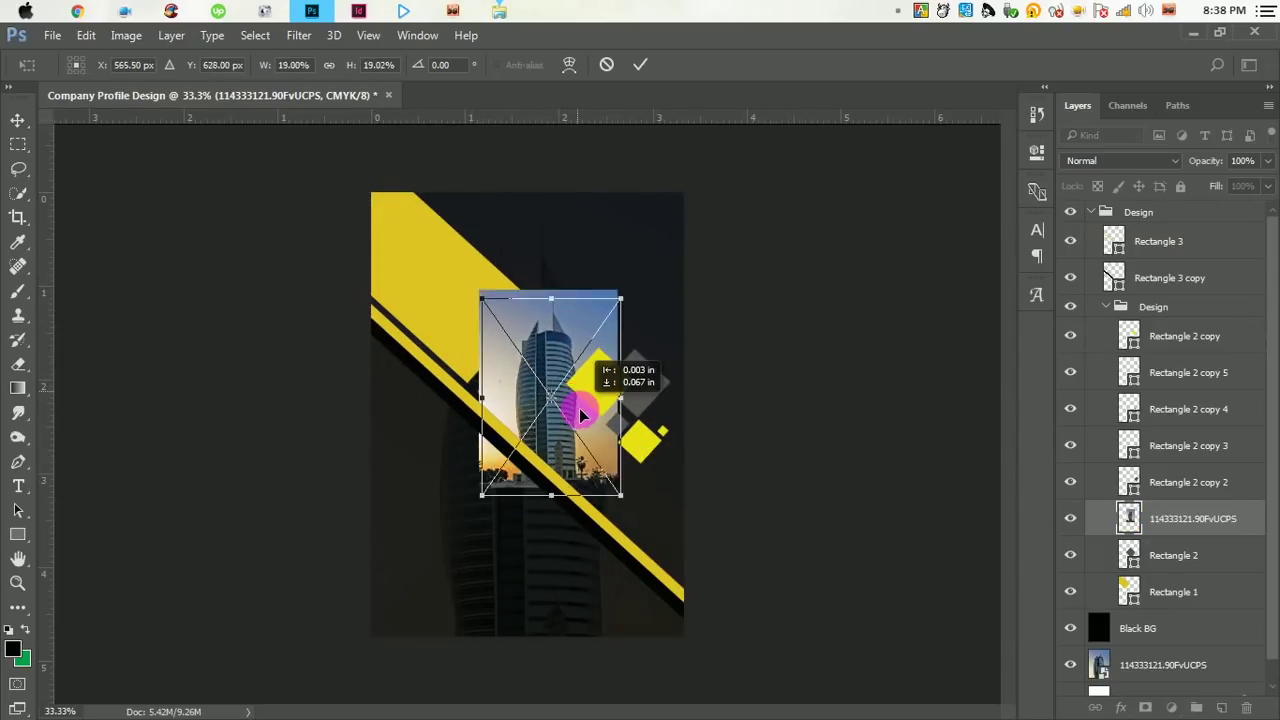
left_click(641, 67)
right_click(1203, 525)
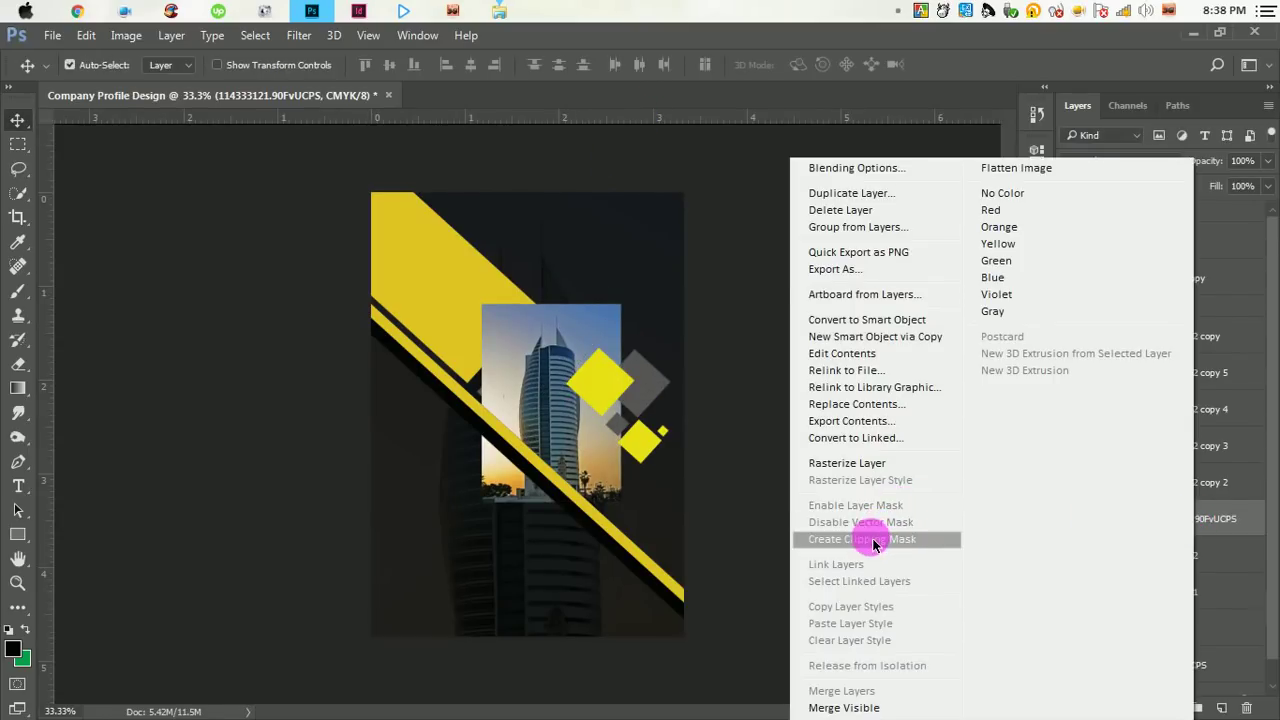
left_click(943, 532)
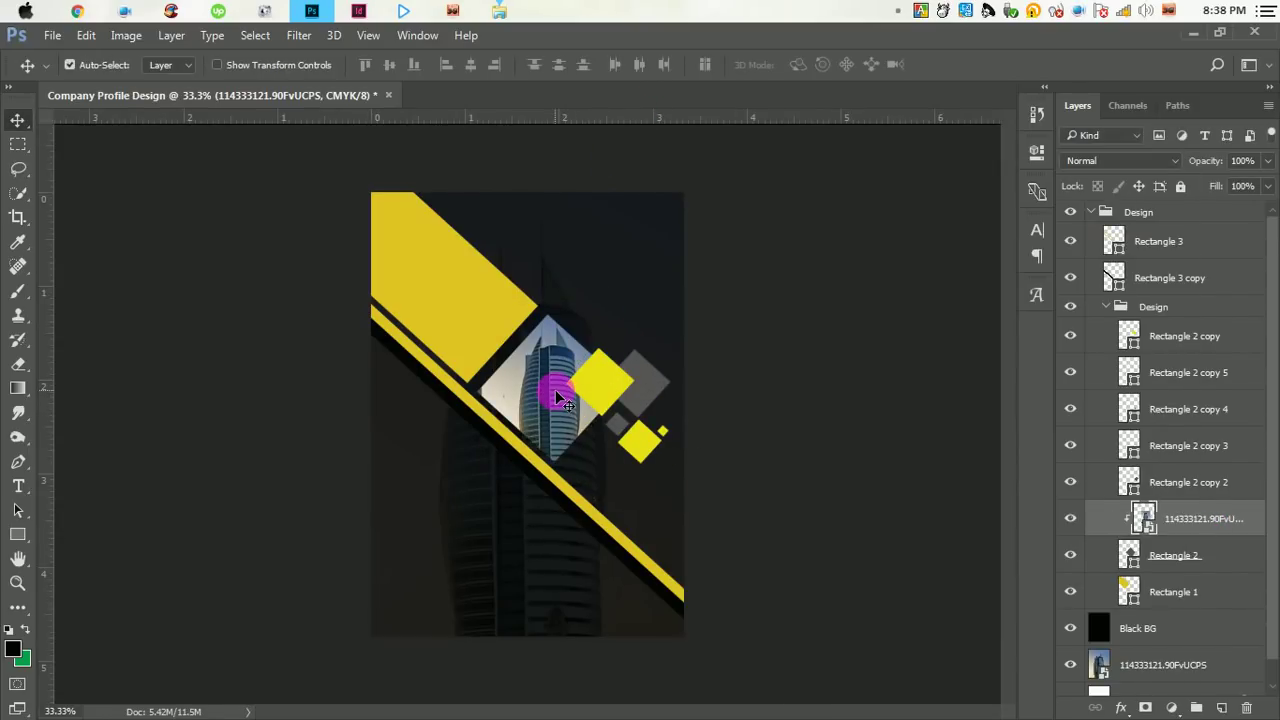
- Duplicate the building photo above Rectangle 2 copy 2 and clip it into the smaller diamond
left_click_drag(558, 398, 551, 393)
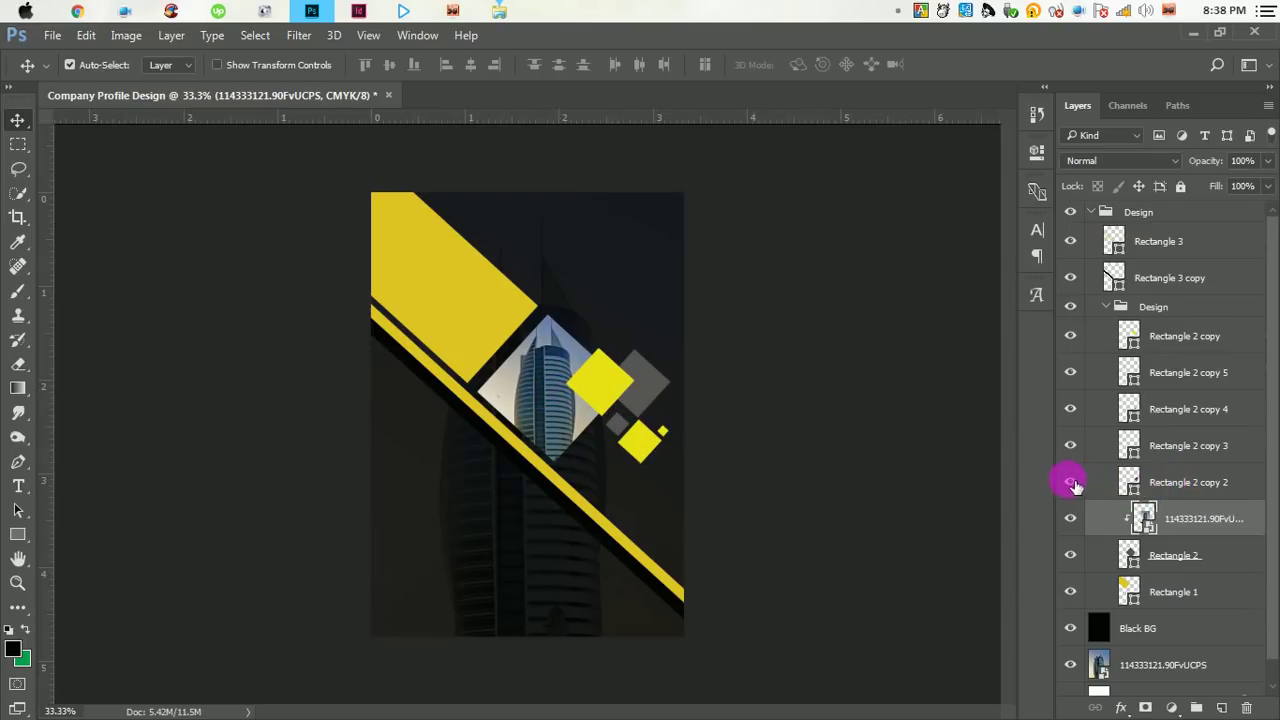
left_click(1155, 483)
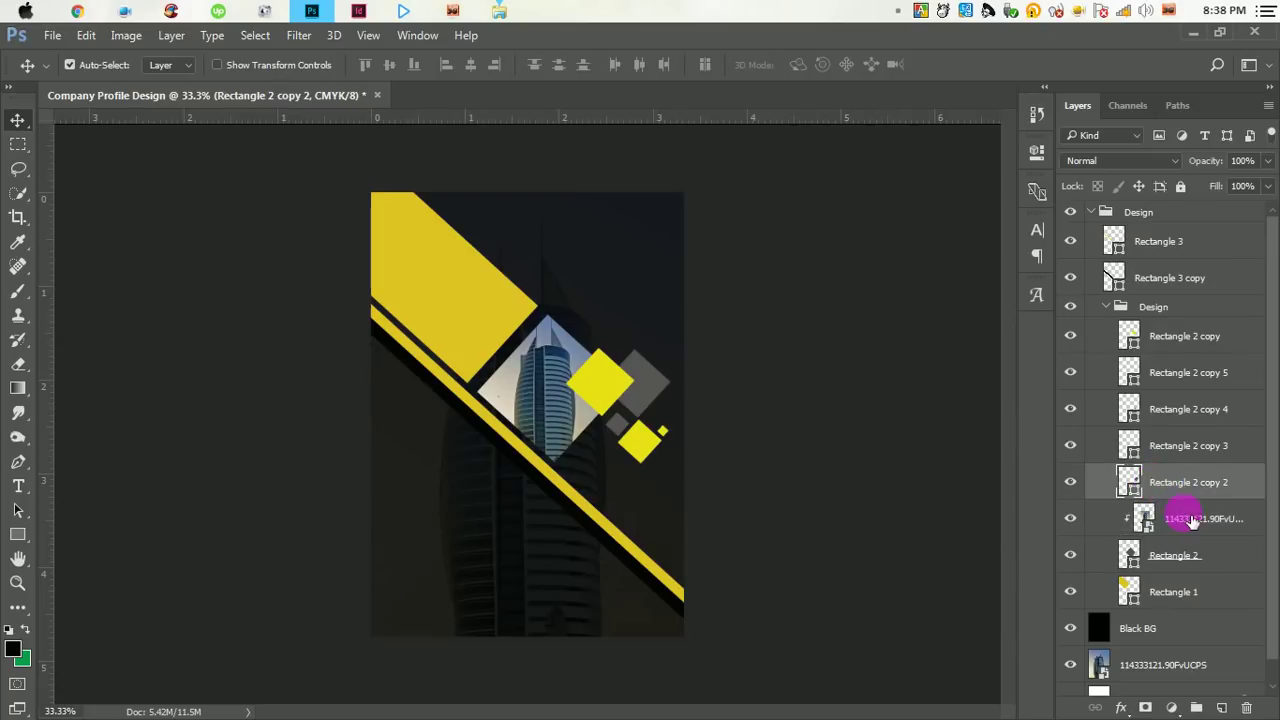
left_click(1192, 520)
key("ctrl+j")
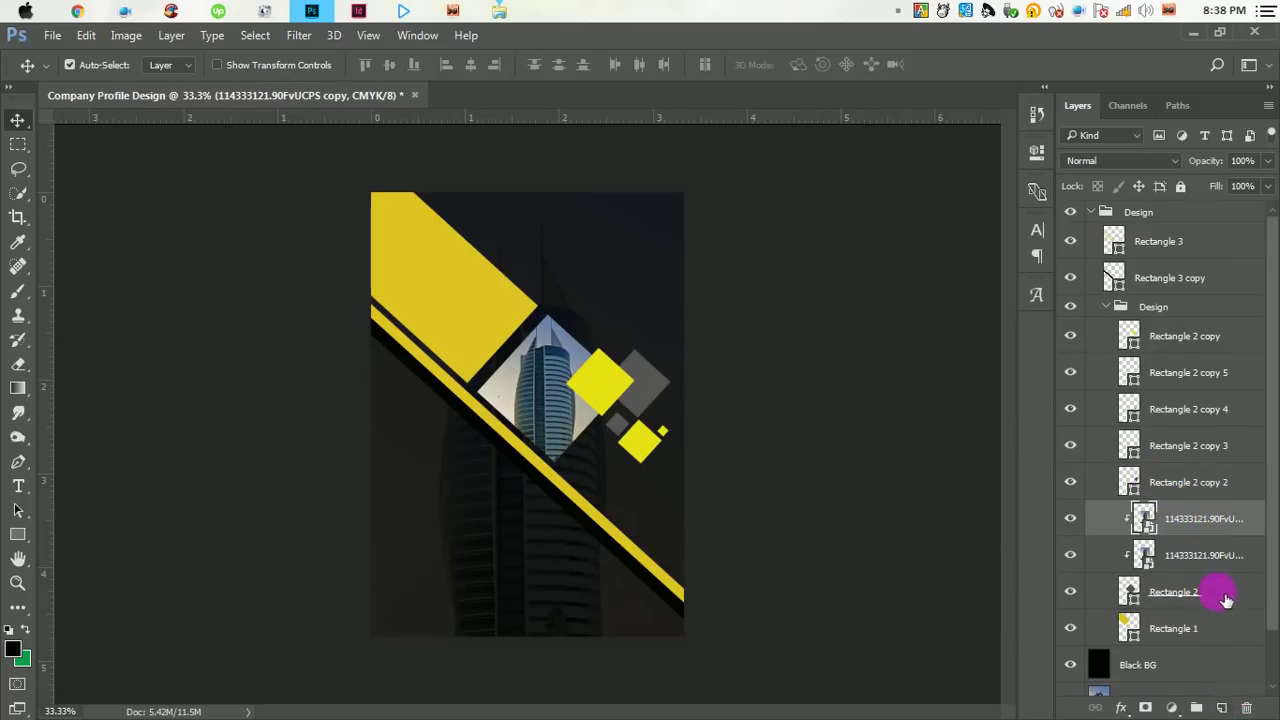
left_click_drag(1190, 530, 1172, 462)
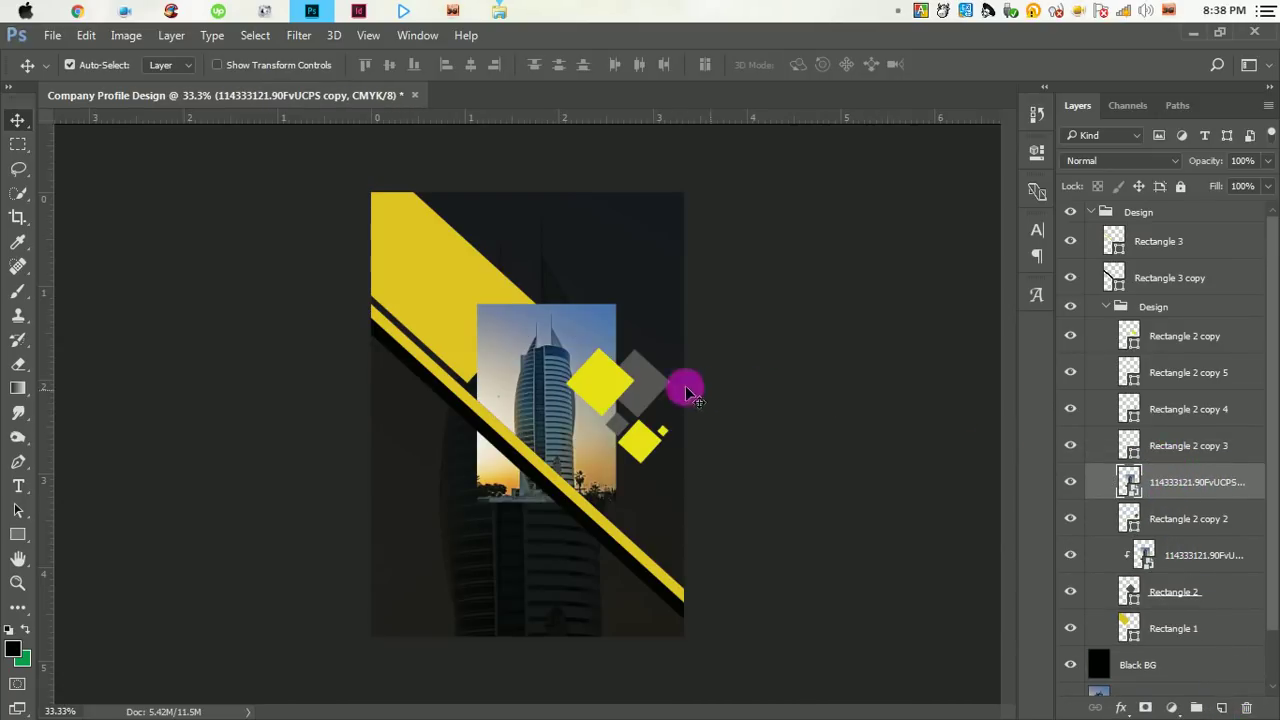
mouse_move(575, 372)
left_mouse_down()
mouse_move(678, 368)
mouse_move(666, 368)
left_mouse_up()
right_click(1205, 490)
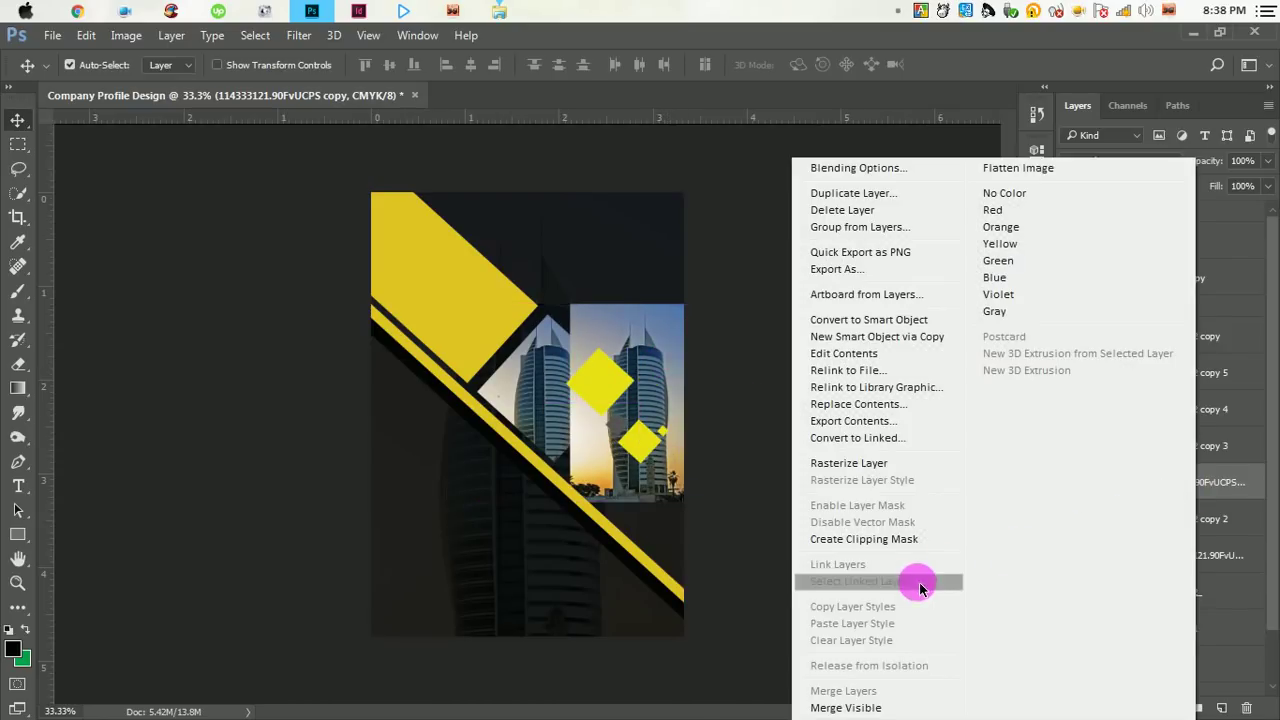
left_click(872, 541)
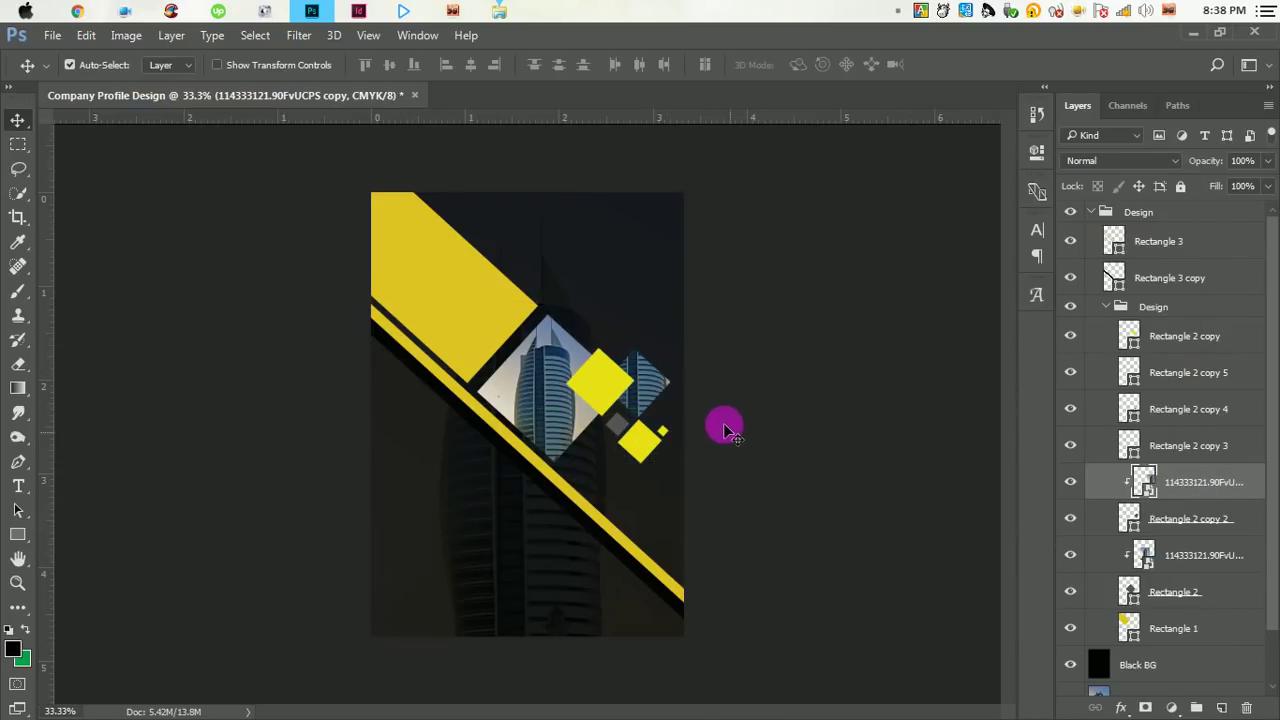
- Free-transform the clipped photo copy down to fit the smaller diamond
left_click(86, 36)
left_click(166, 382)
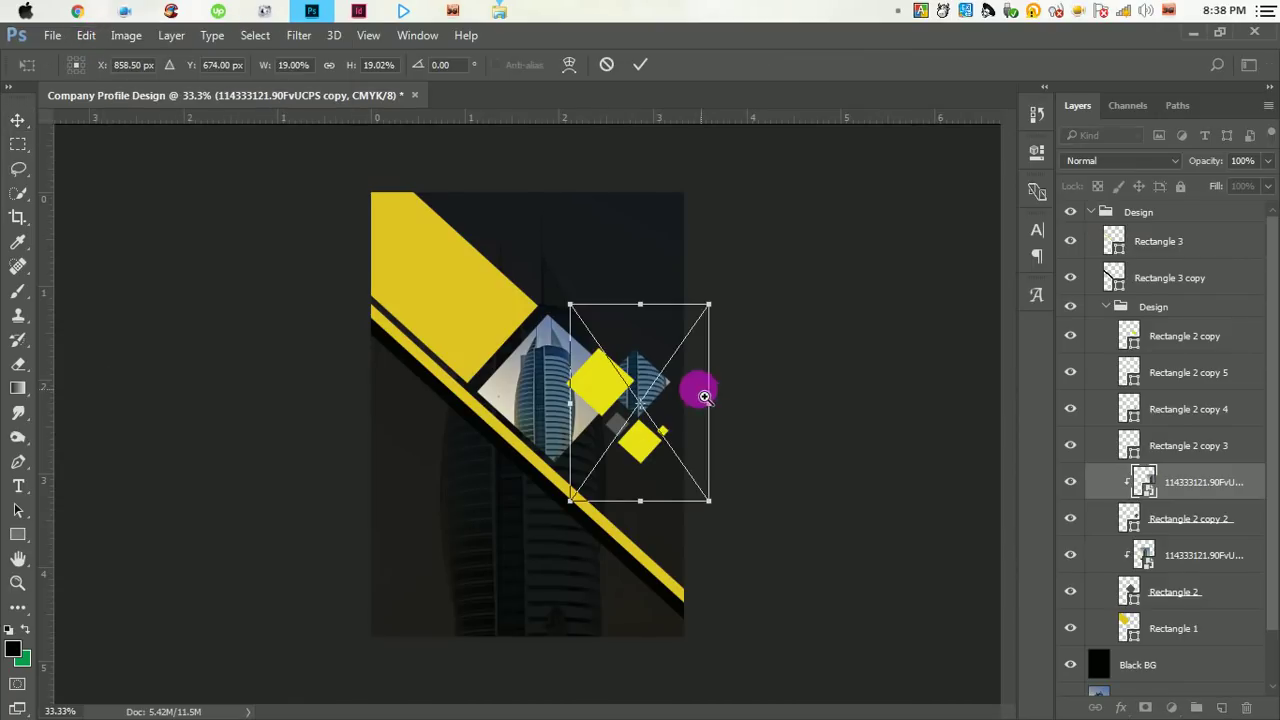
scroll(697, 388, "up", 1)
scroll(694, 385, "up", 1)
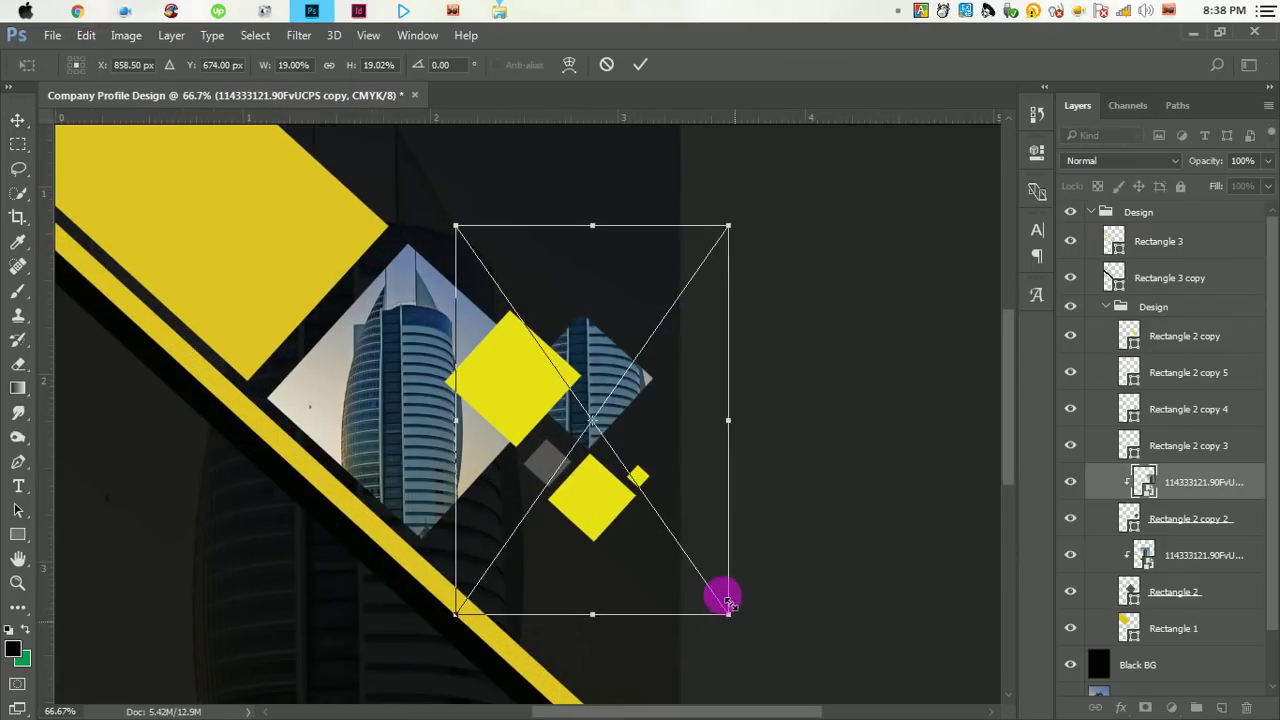
left_click_drag(738, 628, 686, 523)
left_click_drag(604, 440, 604, 413)
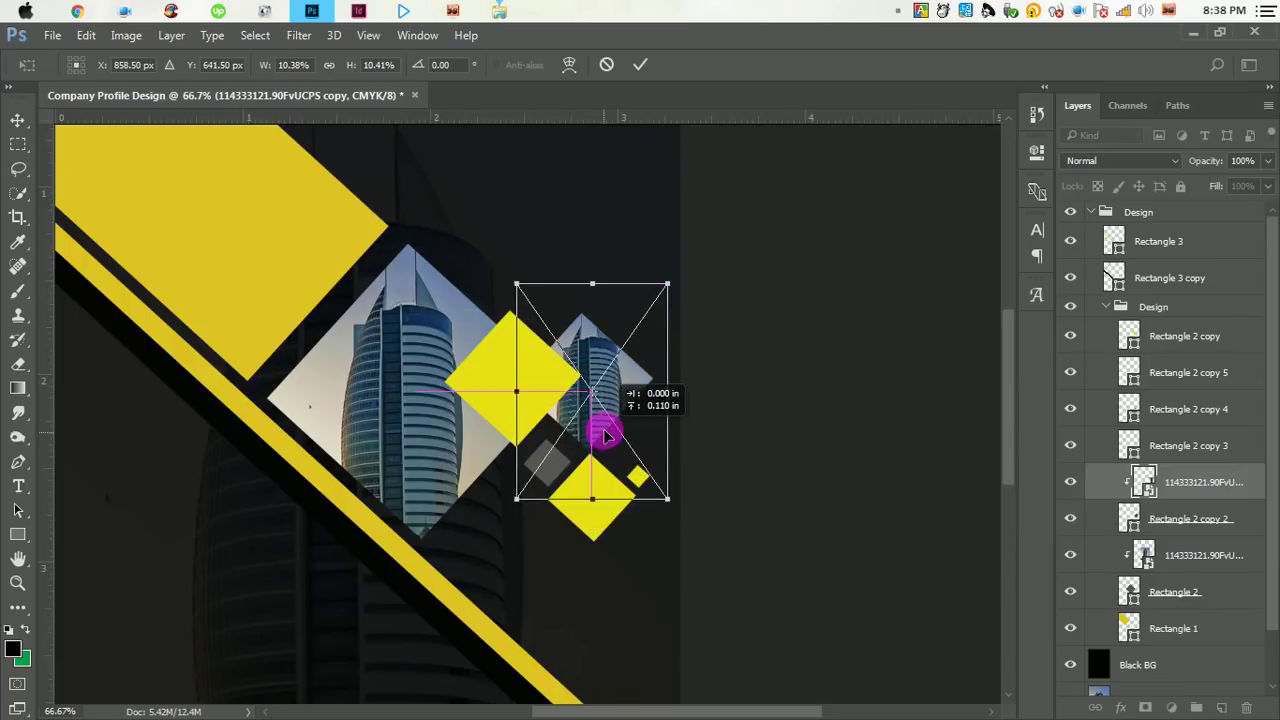
left_click_drag(668, 499, 655, 482)
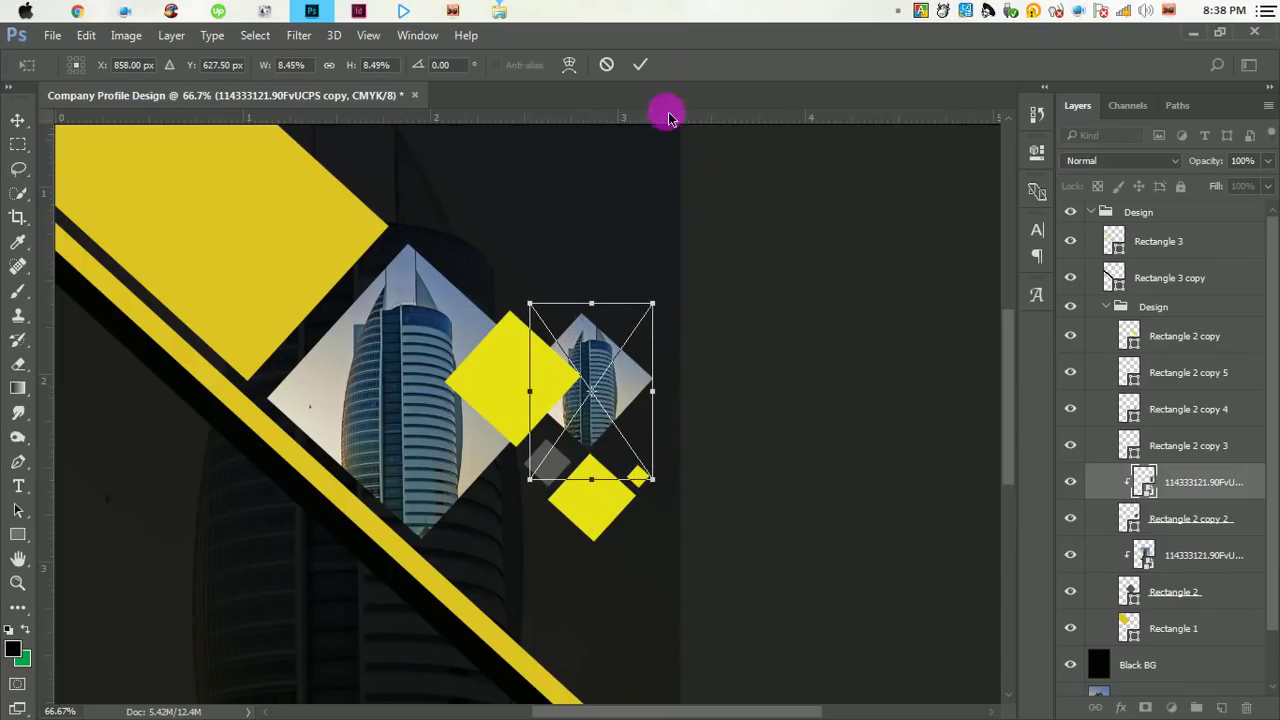
left_click(640, 64)
- Toggle Rectangle 2 copy 3 and copy 4 visibility to identify the lower yellow and grey diamonds
left_click(1167, 456)
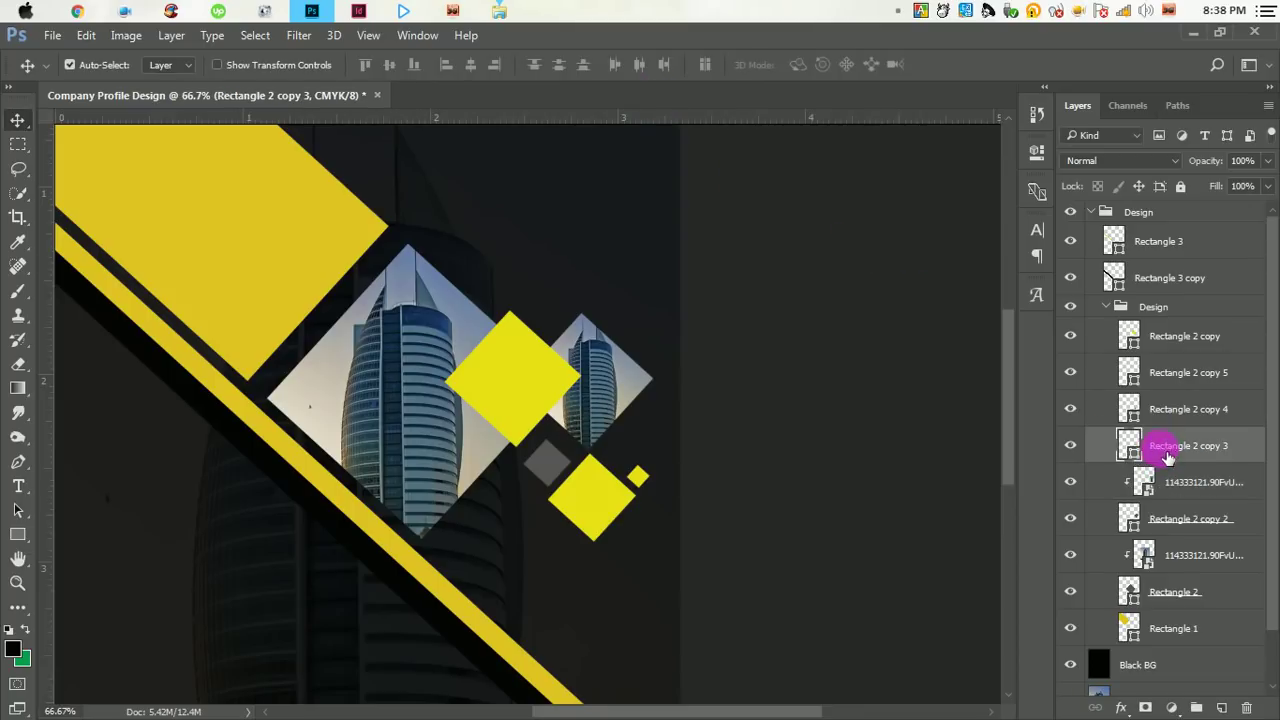
left_click(1072, 447)
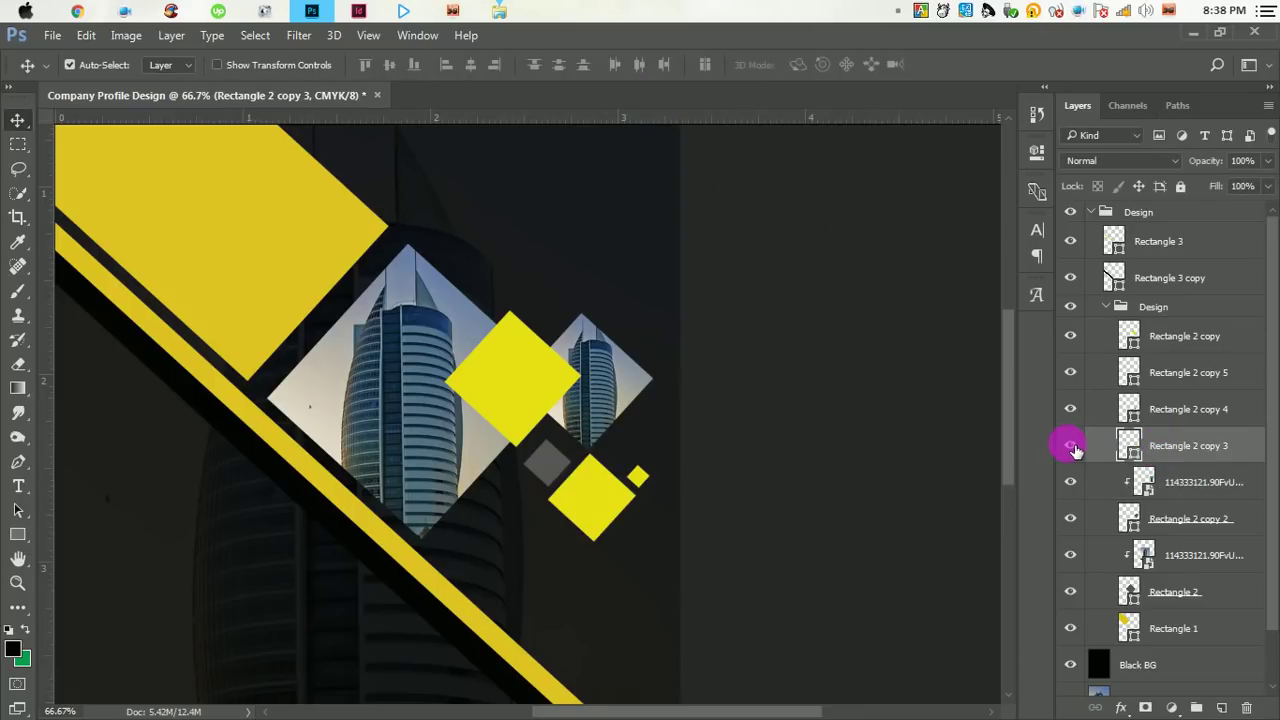
left_click(1168, 412)
left_click(1078, 408)
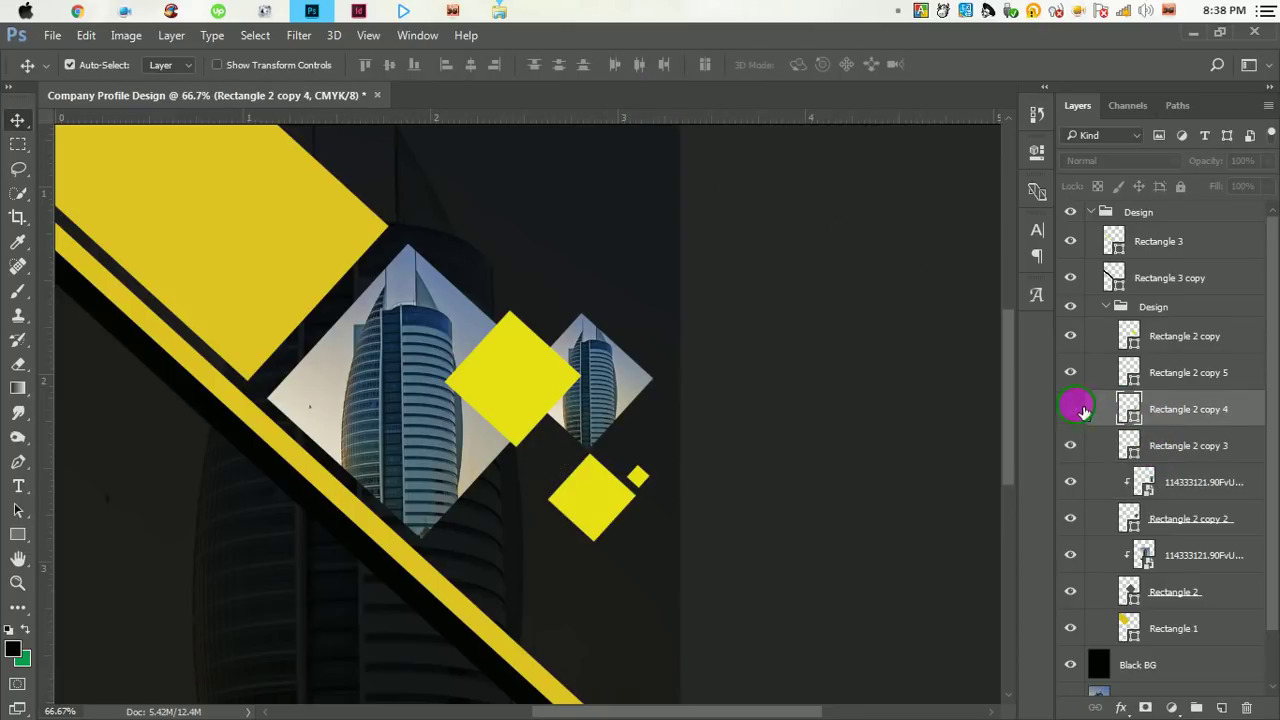
left_click_drag(1175, 527, 1142, 545)
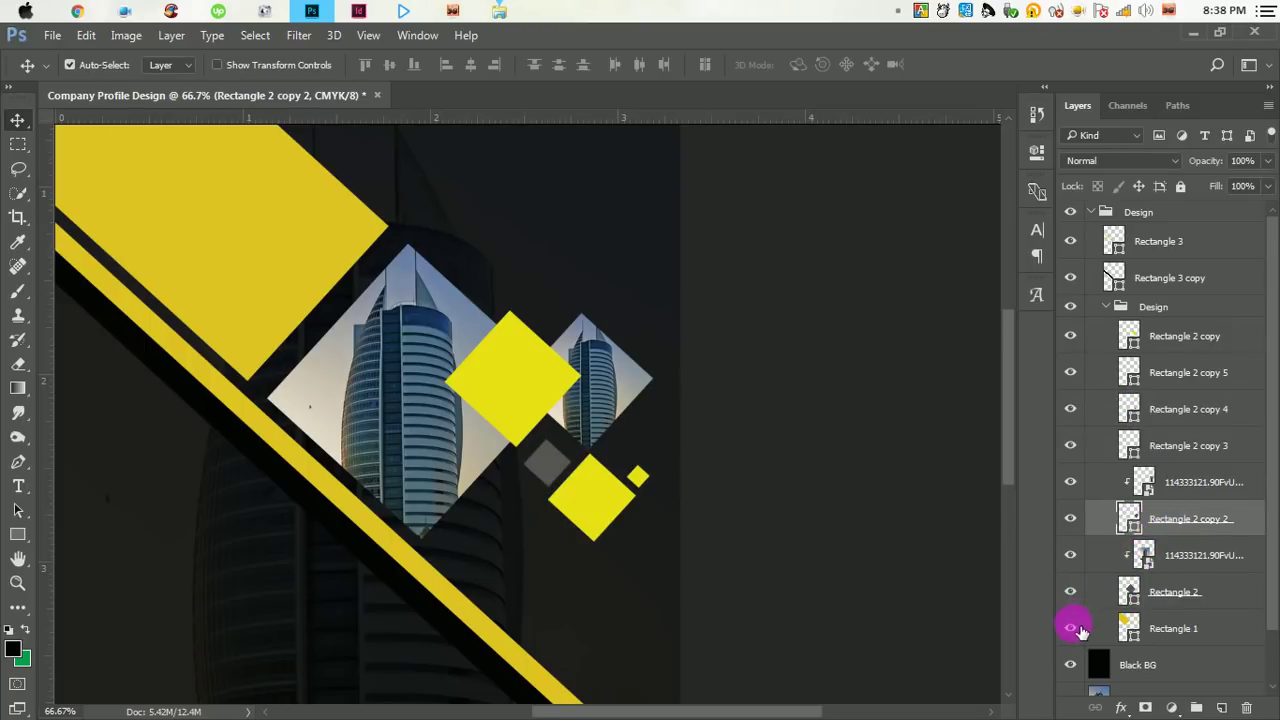
left_click(1074, 446)
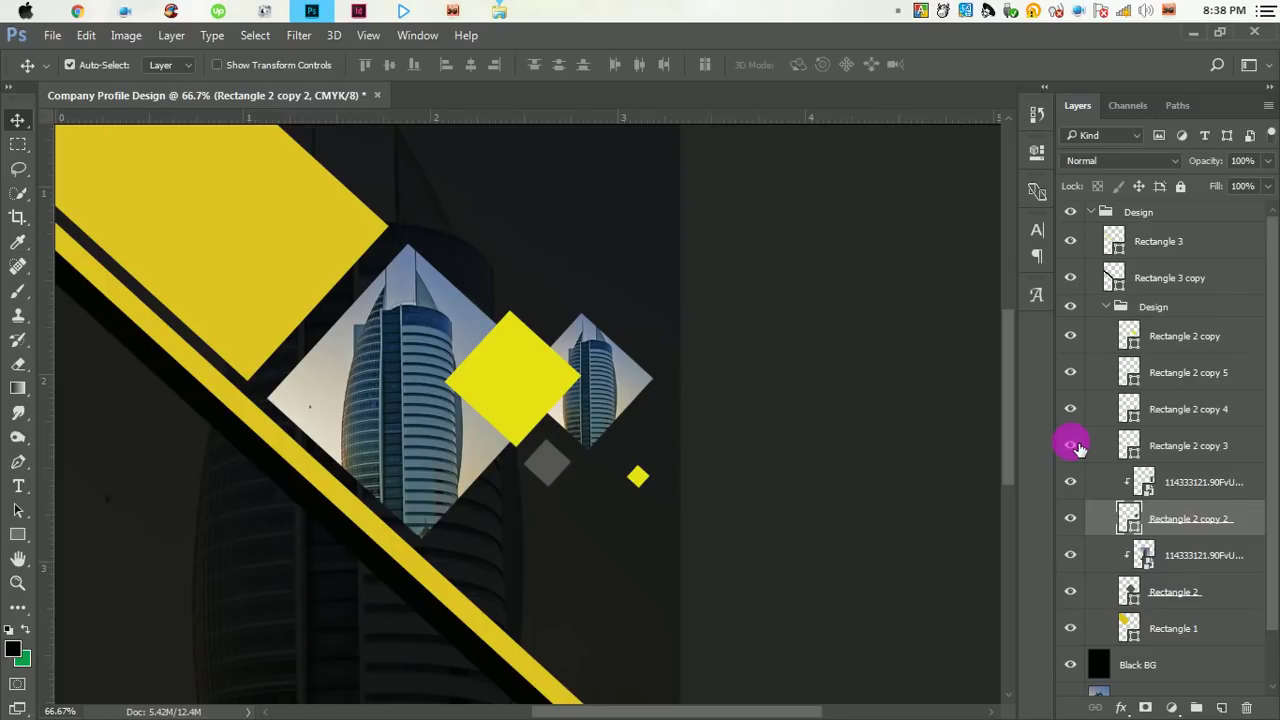
left_click(1171, 440)
- Identify Rectangle 2 copy as the large yellow diamond and open its Opacity slider
left_click(1106, 410)
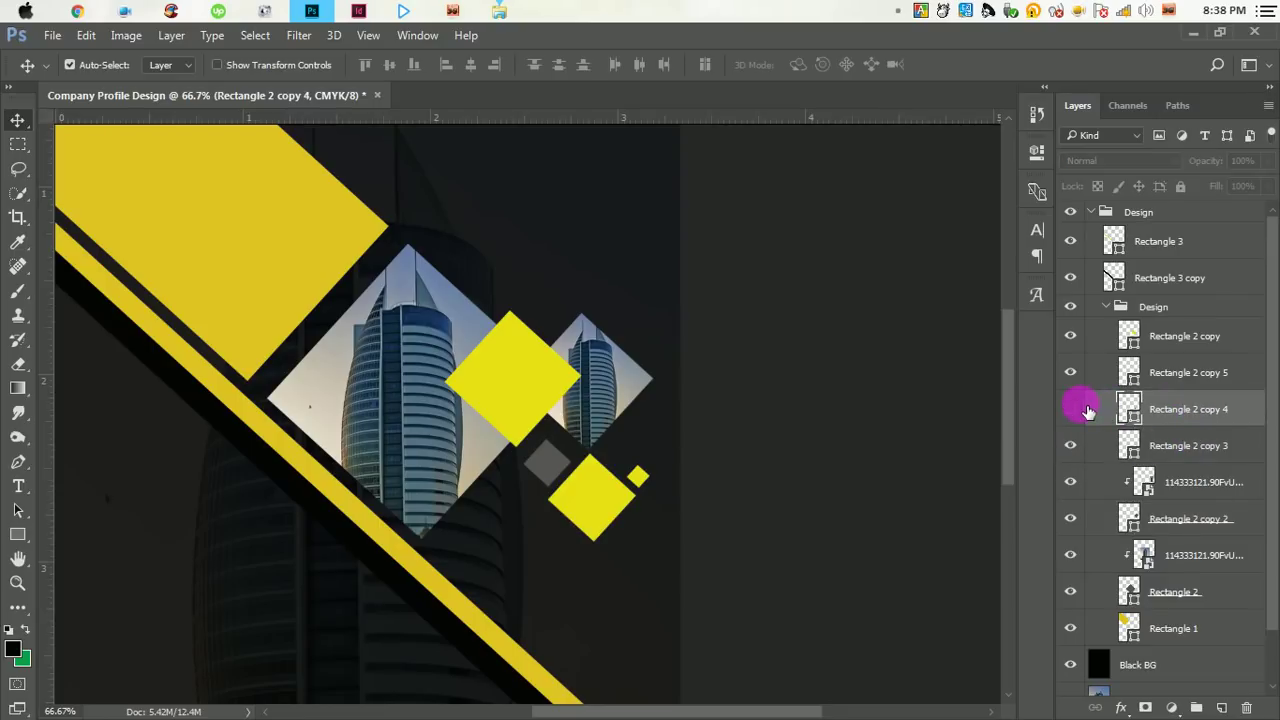
left_click(1085, 410)
left_click(1086, 410)
left_click(1178, 373)
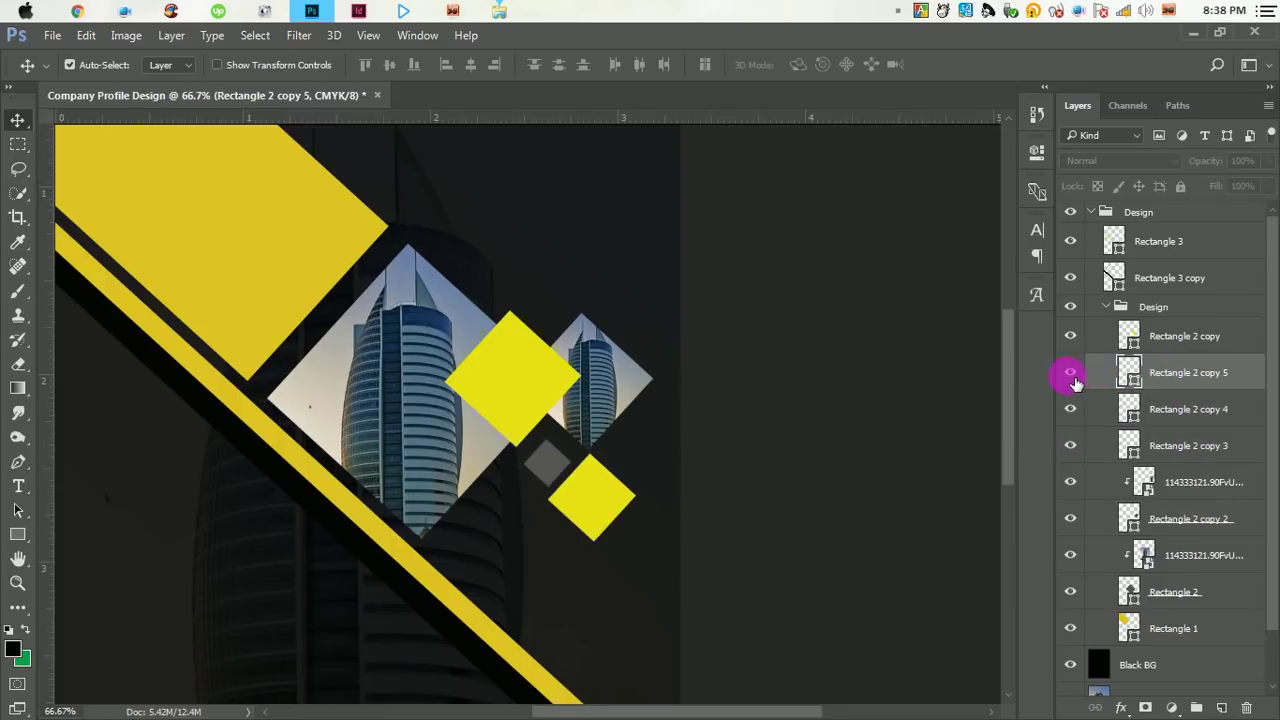
left_click(1071, 373)
left_click(1178, 336)
left_click(1070, 336)
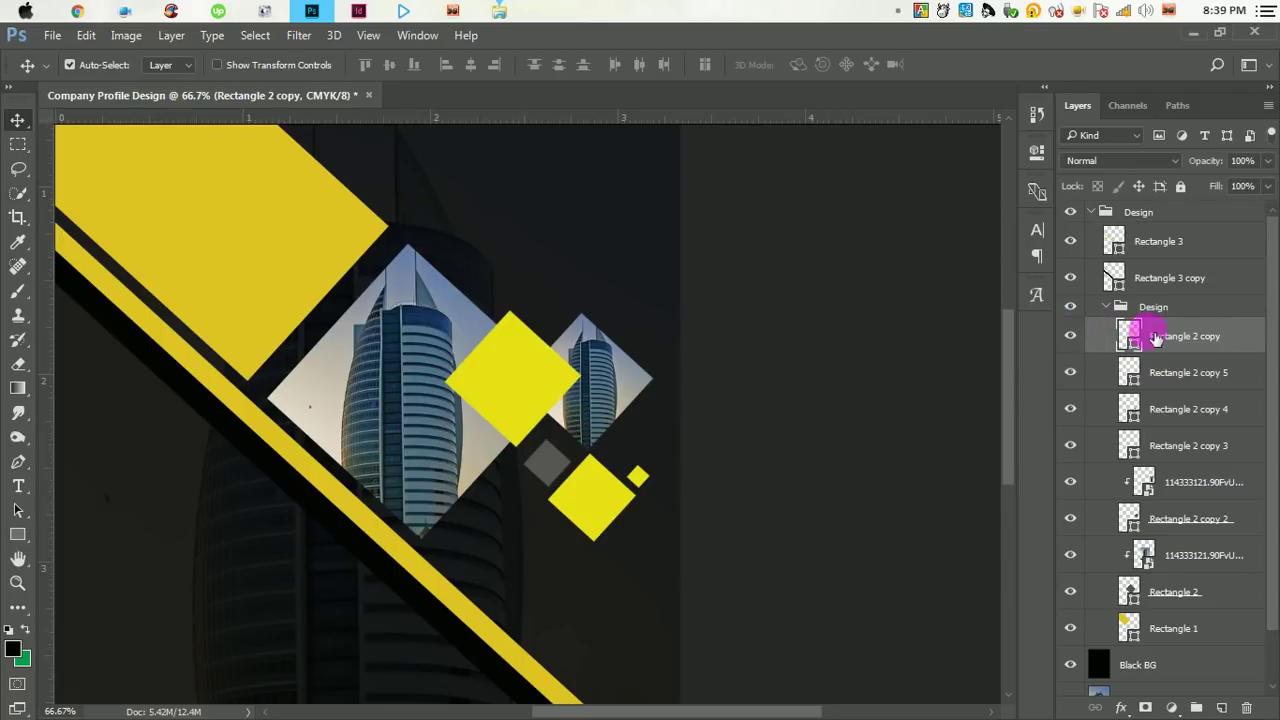
left_click(1268, 162)
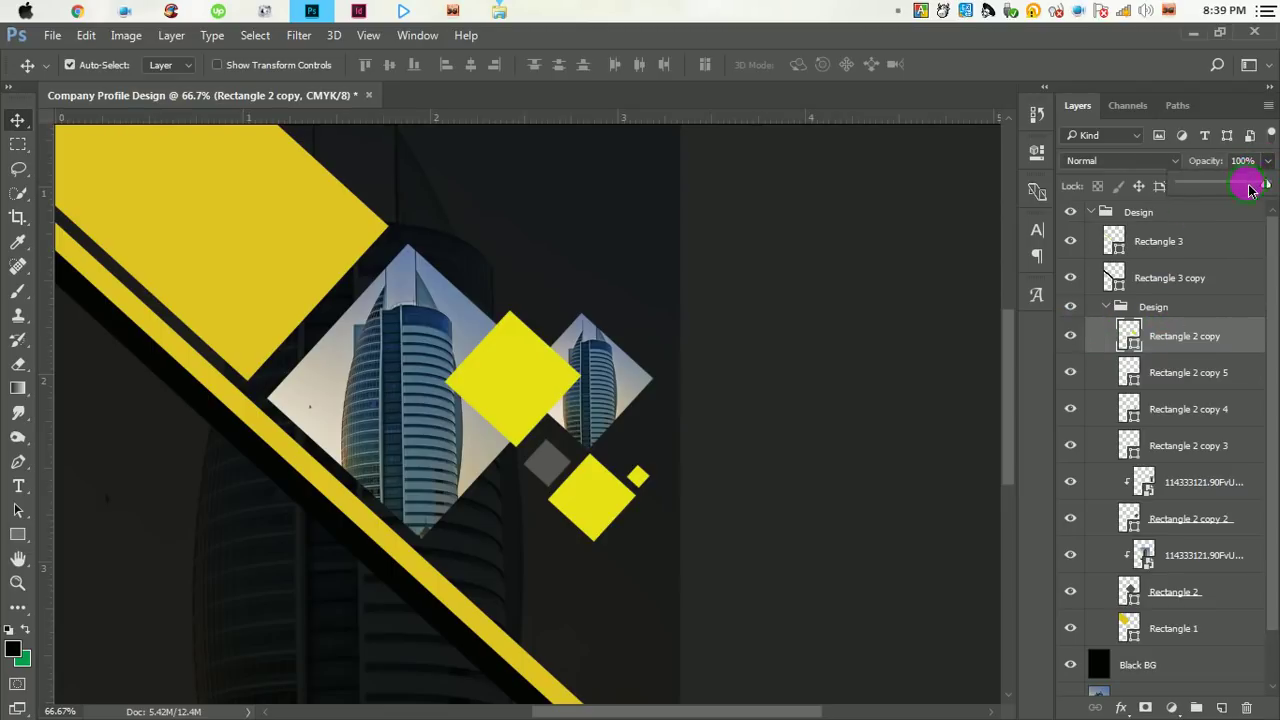
- Set Rectangle 2 copy to 73% opacity and slightly enlarge the small diamond's photo
left_click_drag(1249, 189, 1247, 190)
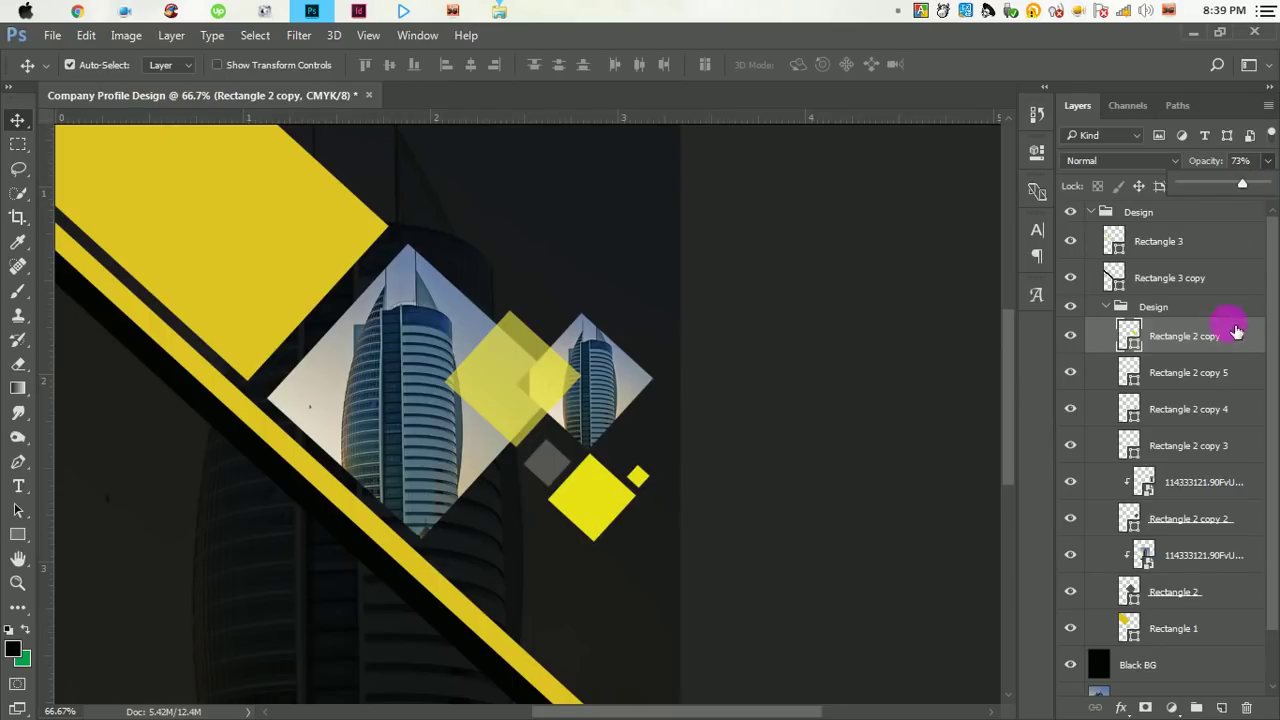
left_click(1208, 409)
left_click(1152, 488)
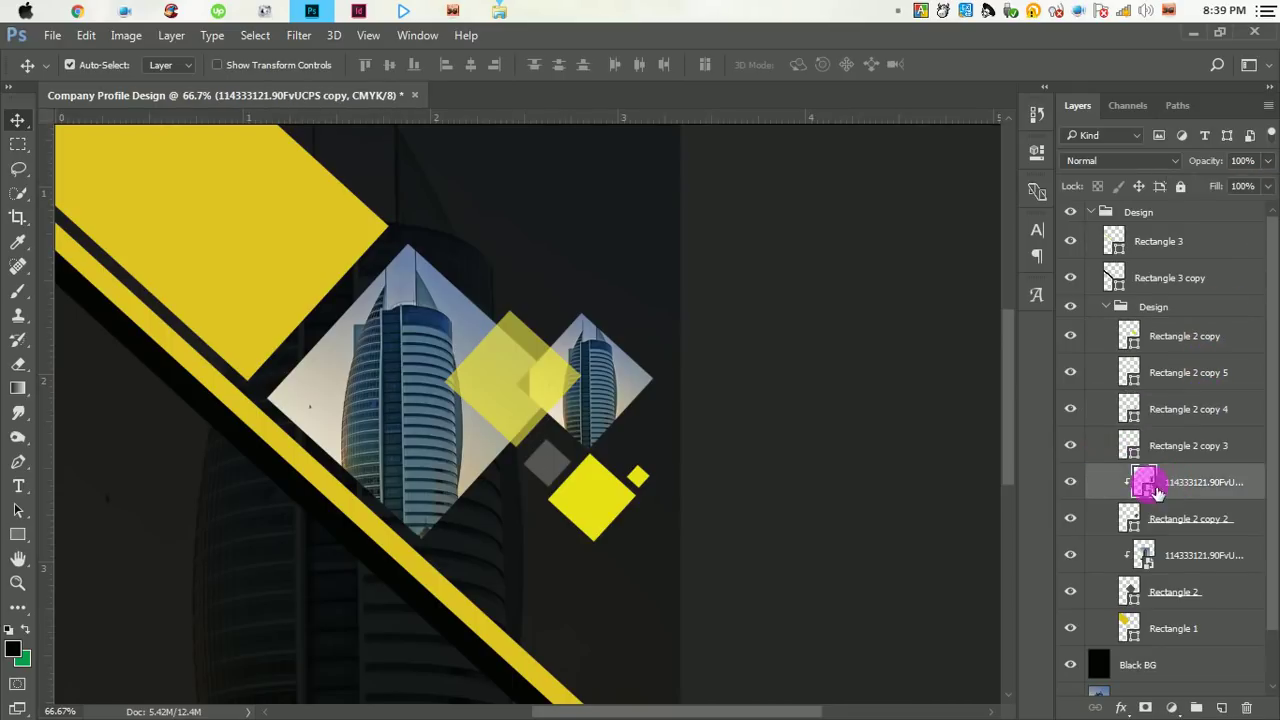
key("ctrl+t")
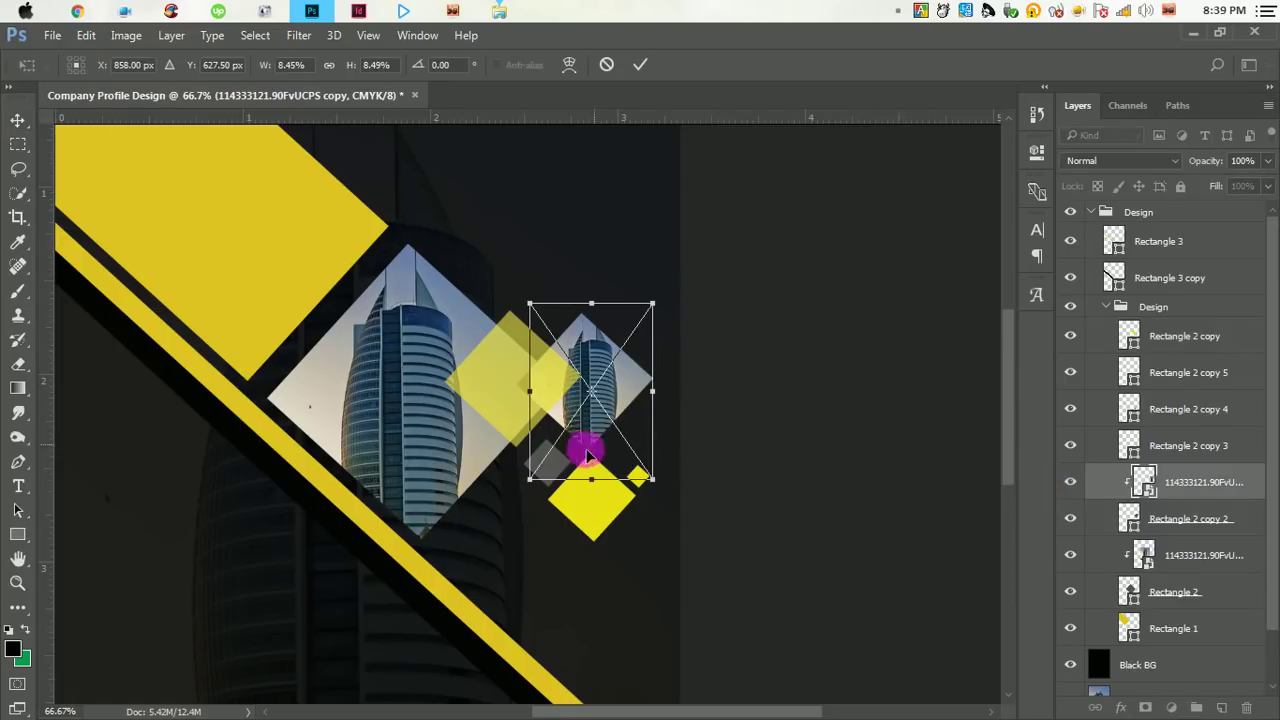
left_click_drag(533, 481, 520, 496)
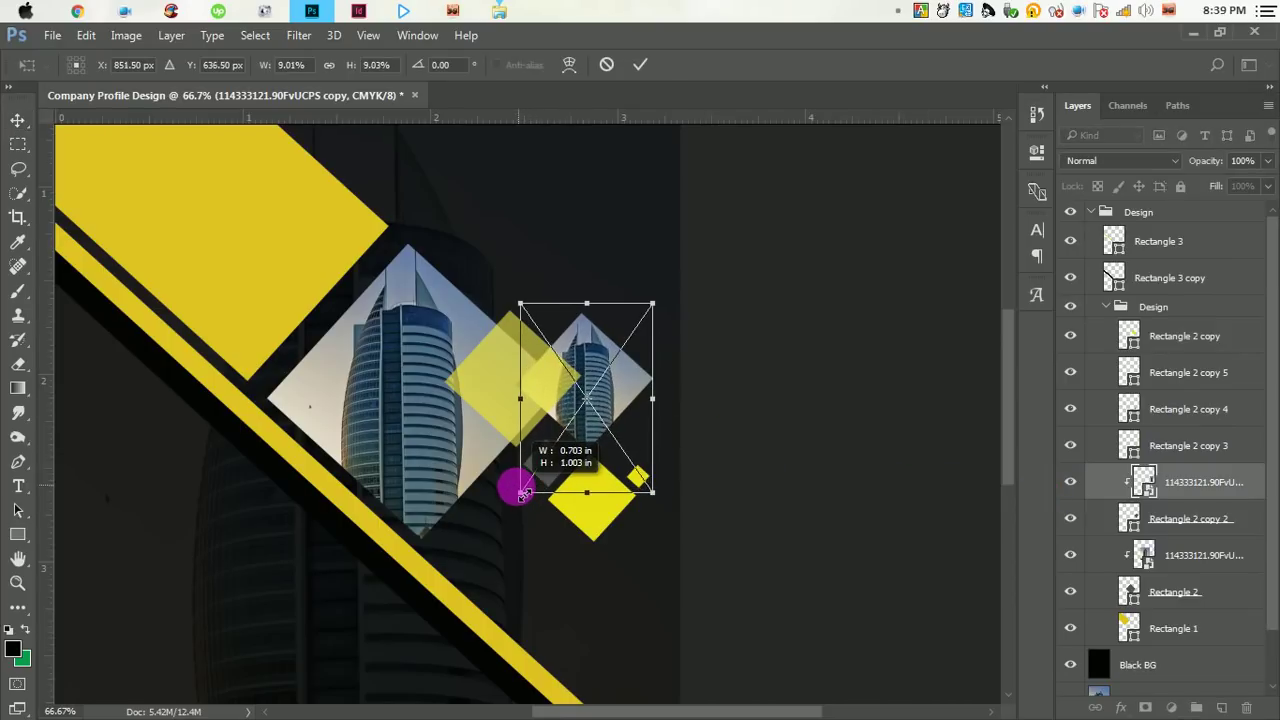
left_click(640, 67)
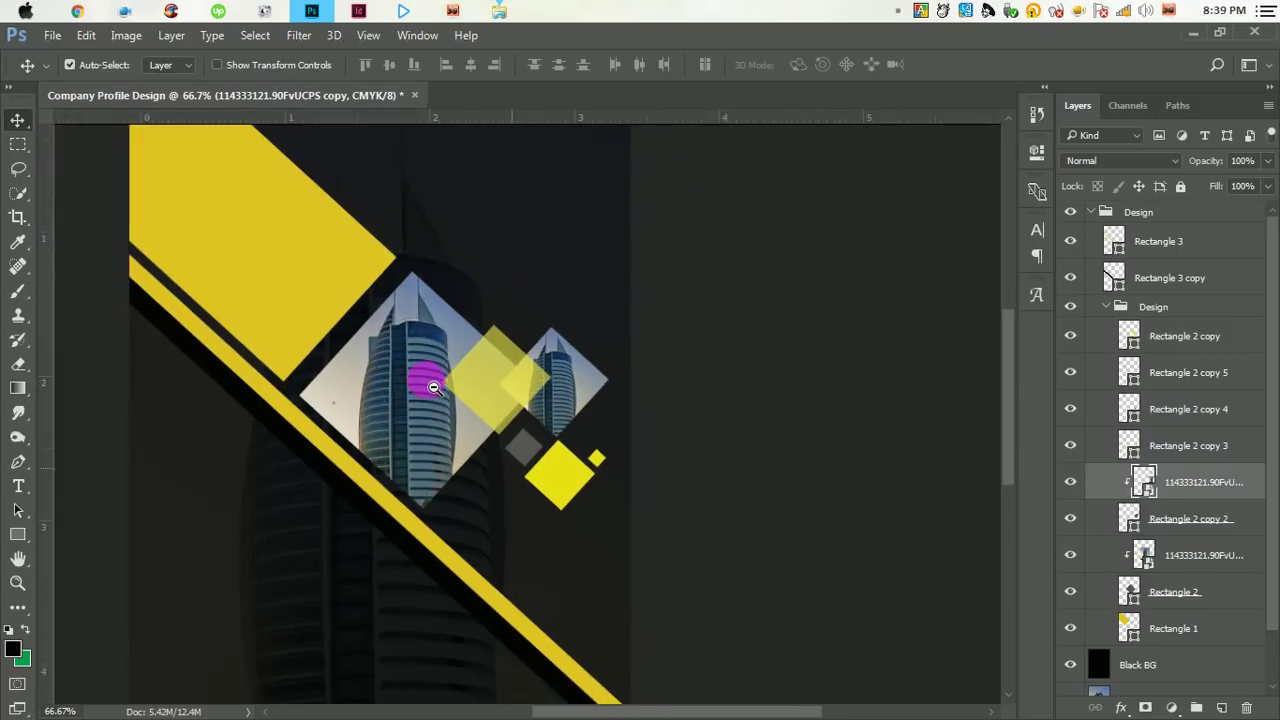
left_click(432, 387, "alt")
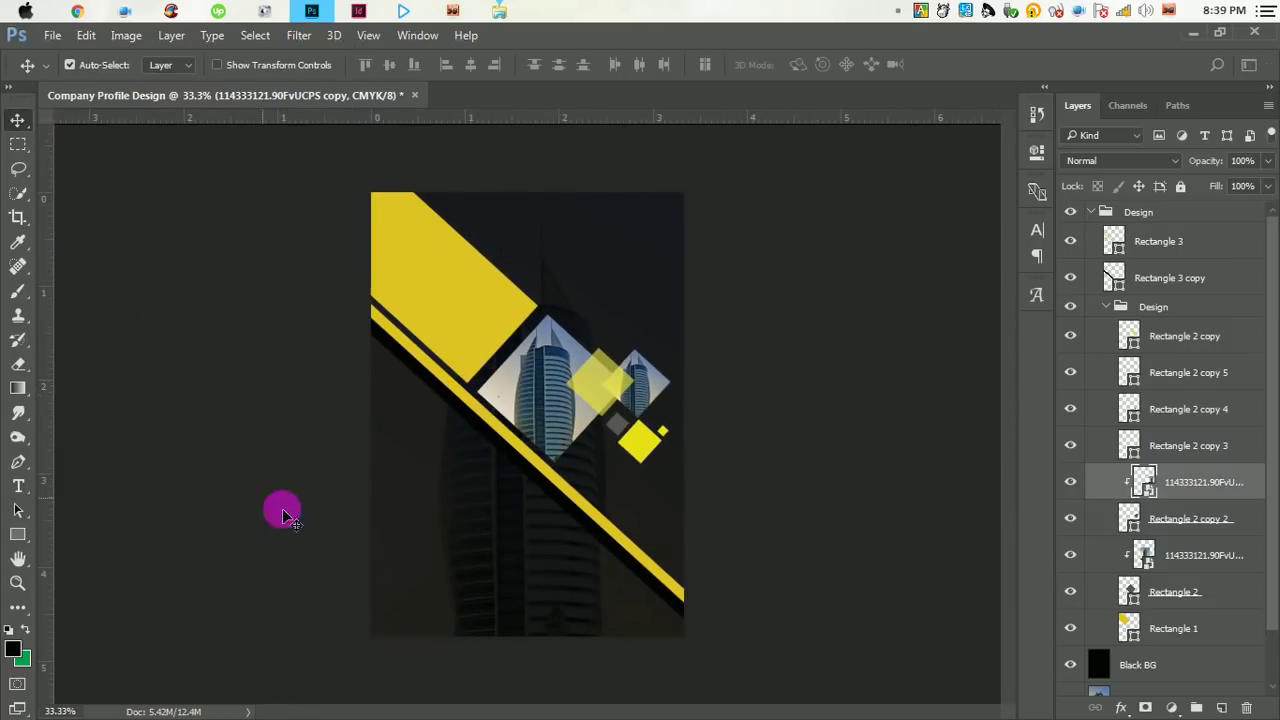
- Draw a yellow triangle custom shape near the top of the cover
left_click(1100, 215)
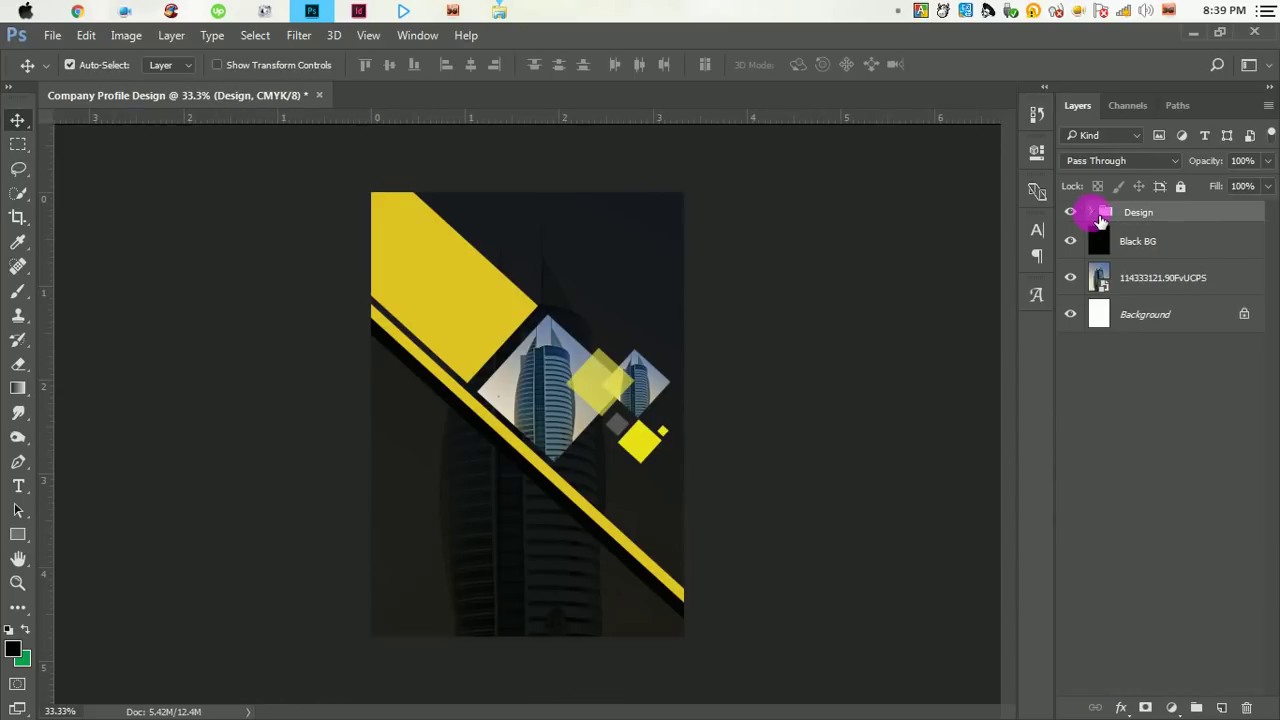
left_click(18, 540)
left_click(114, 623)
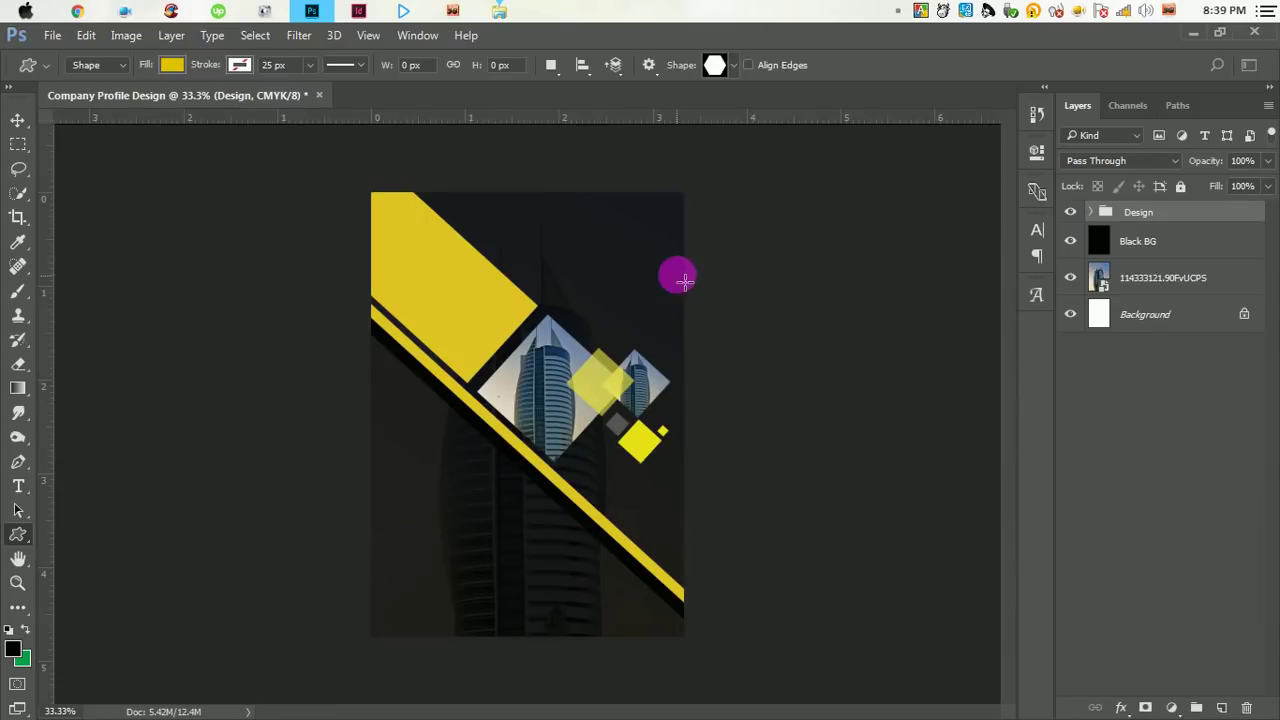
left_click(732, 70)
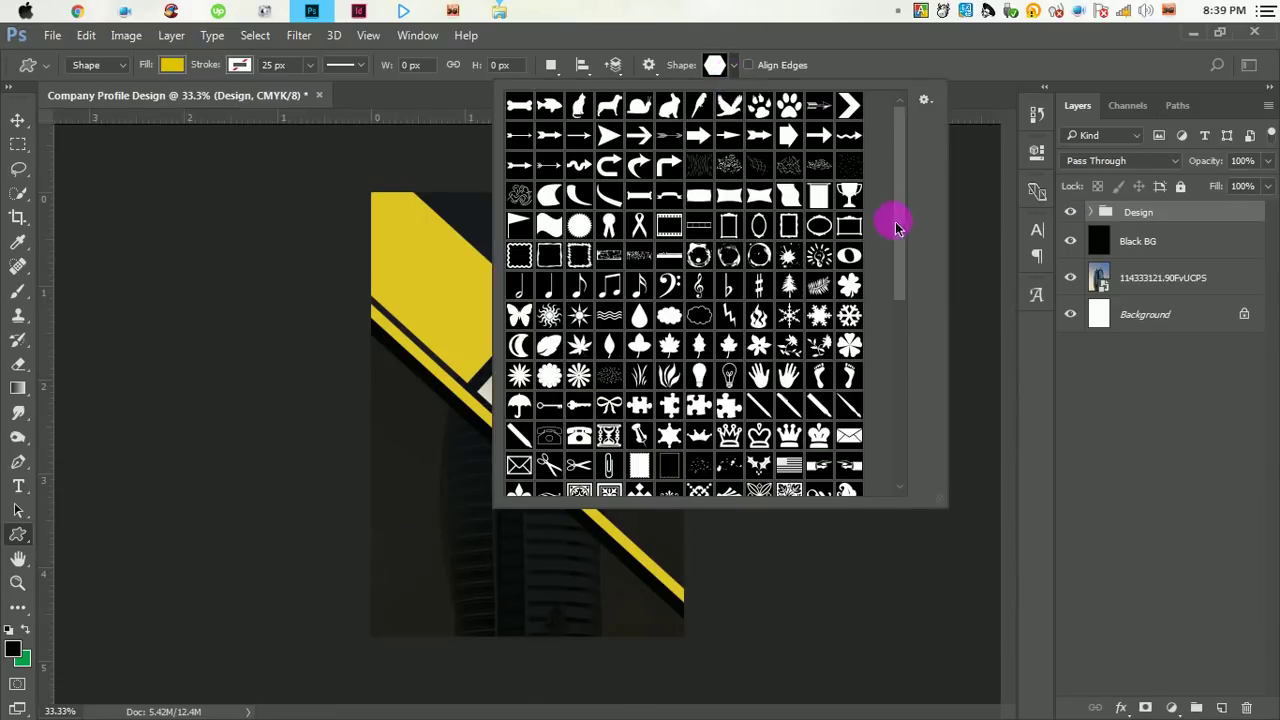
left_click_drag(904, 185, 900, 330)
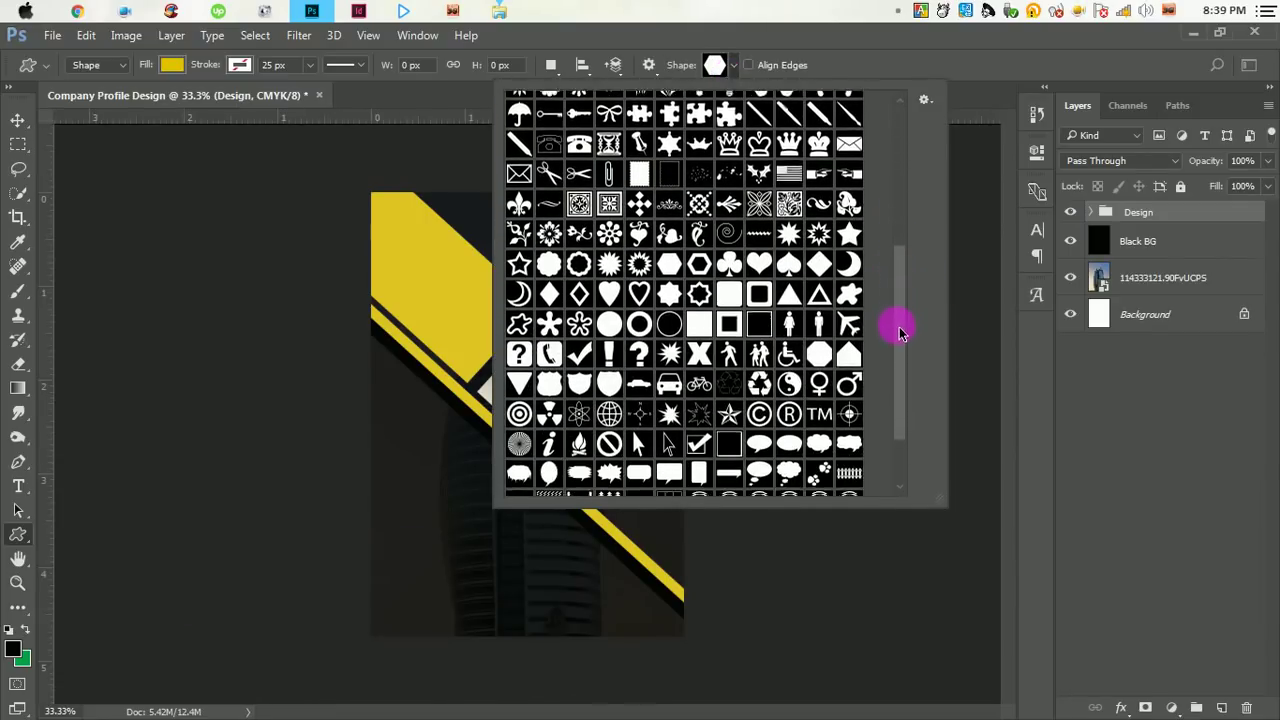
left_click(792, 283)
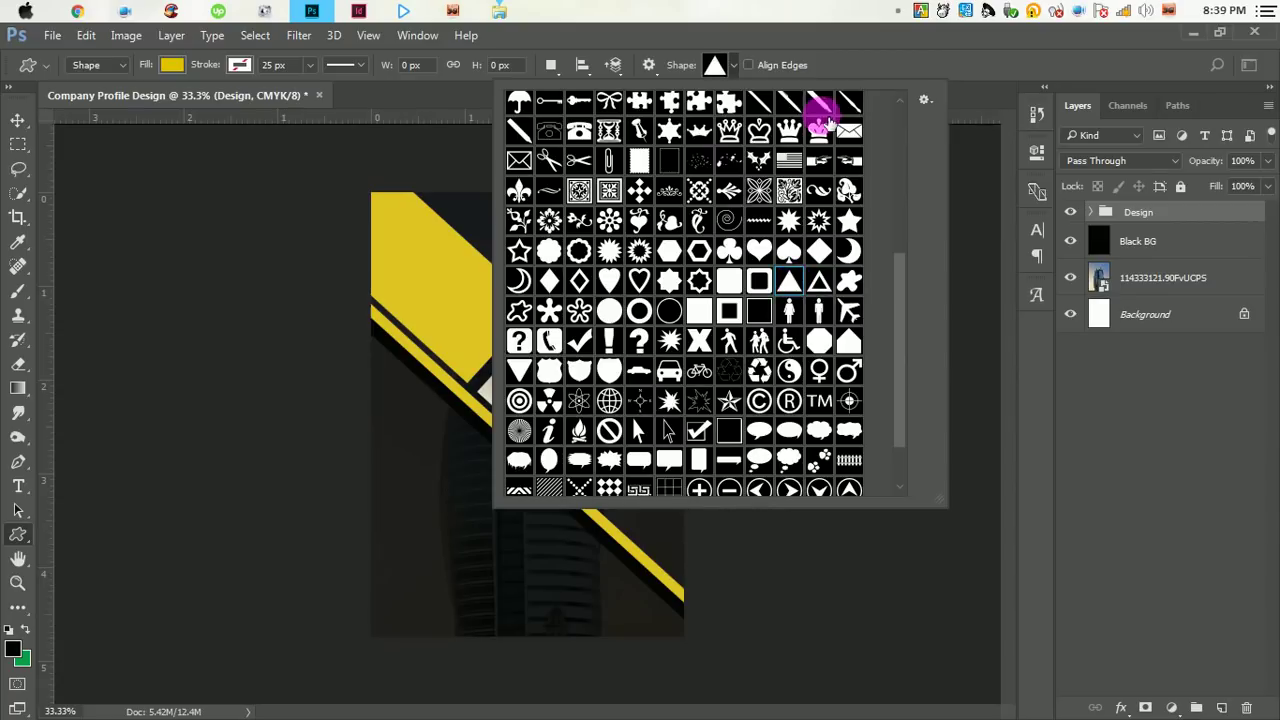
left_click(830, 52)
left_click_drag(565, 247, 610, 276)
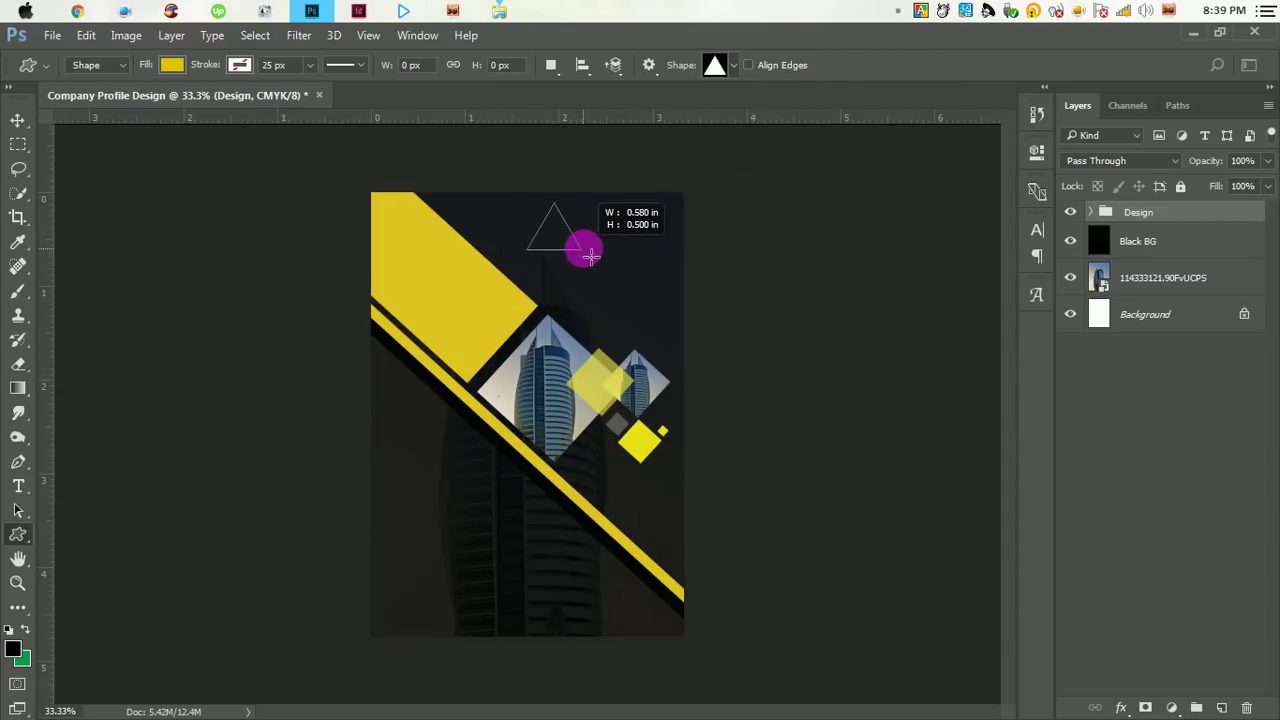
left_click_drag(610, 276, 587, 254)
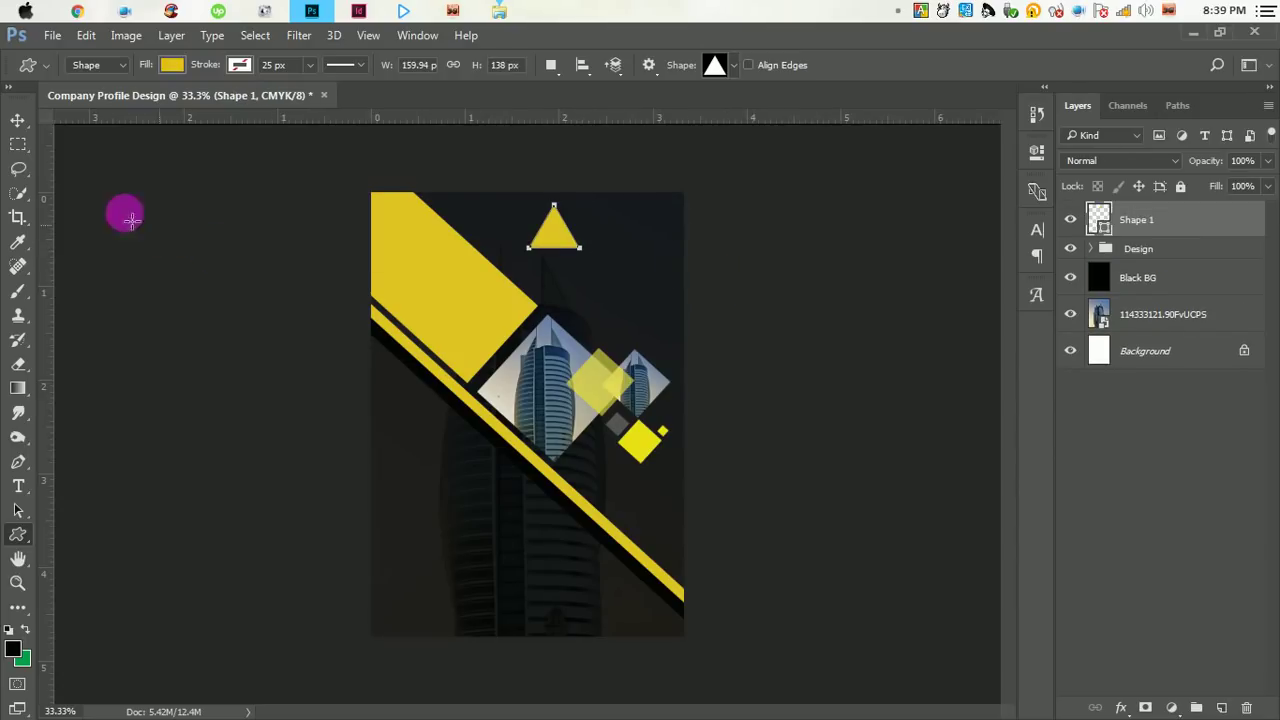
- Rotate the triangle 90° clockwise to point right, then reposition and shrink it
left_click(18, 120)
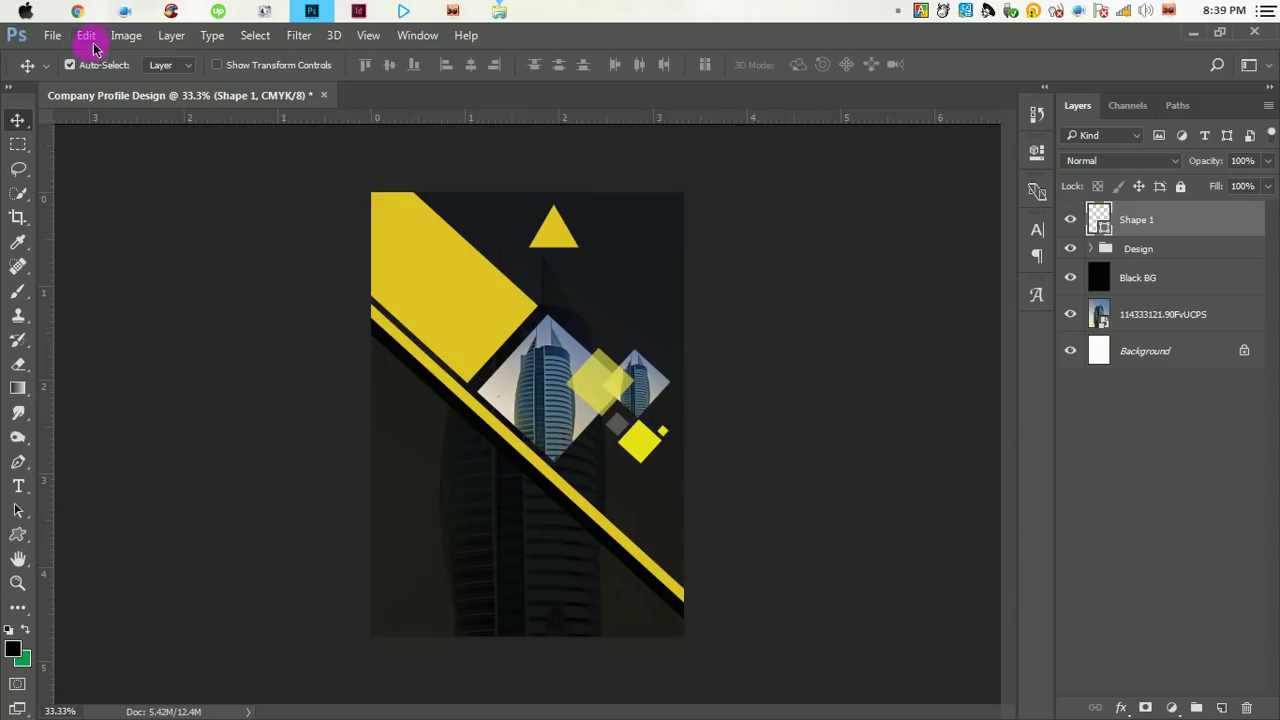
left_click(126, 35)
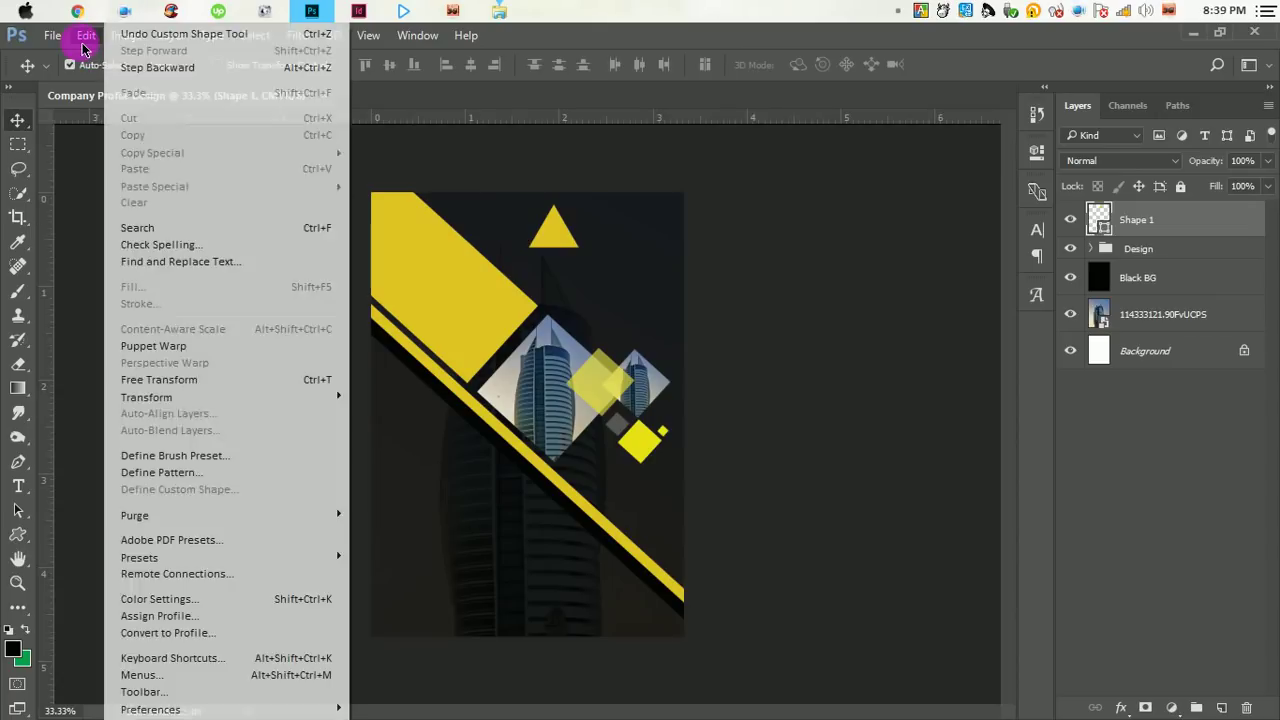
left_click(163, 380)
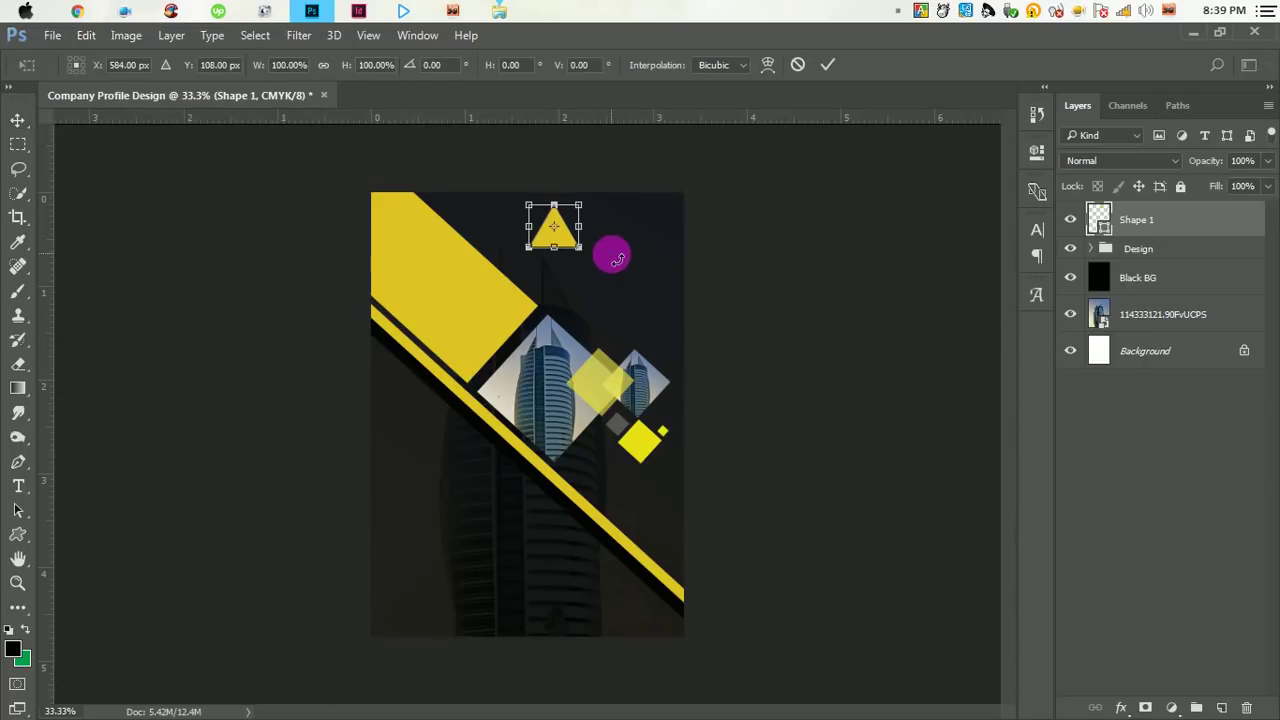
right_click(560, 240)
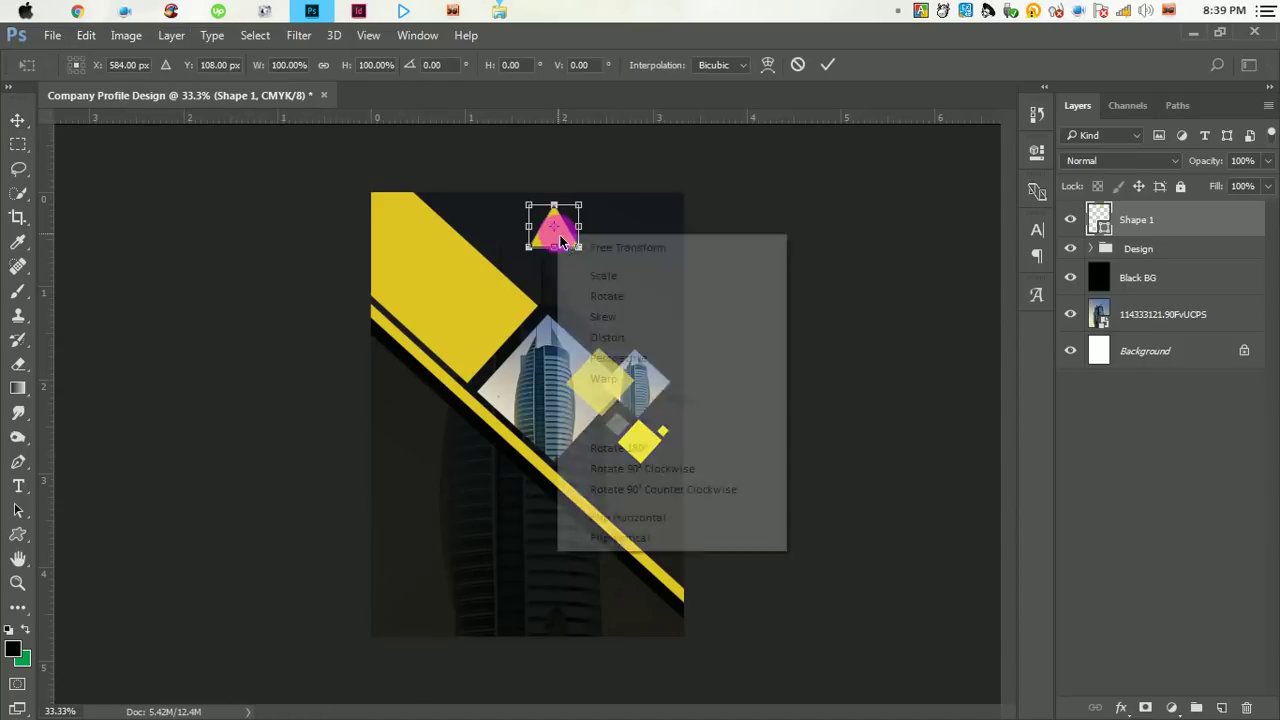
left_click(668, 470)
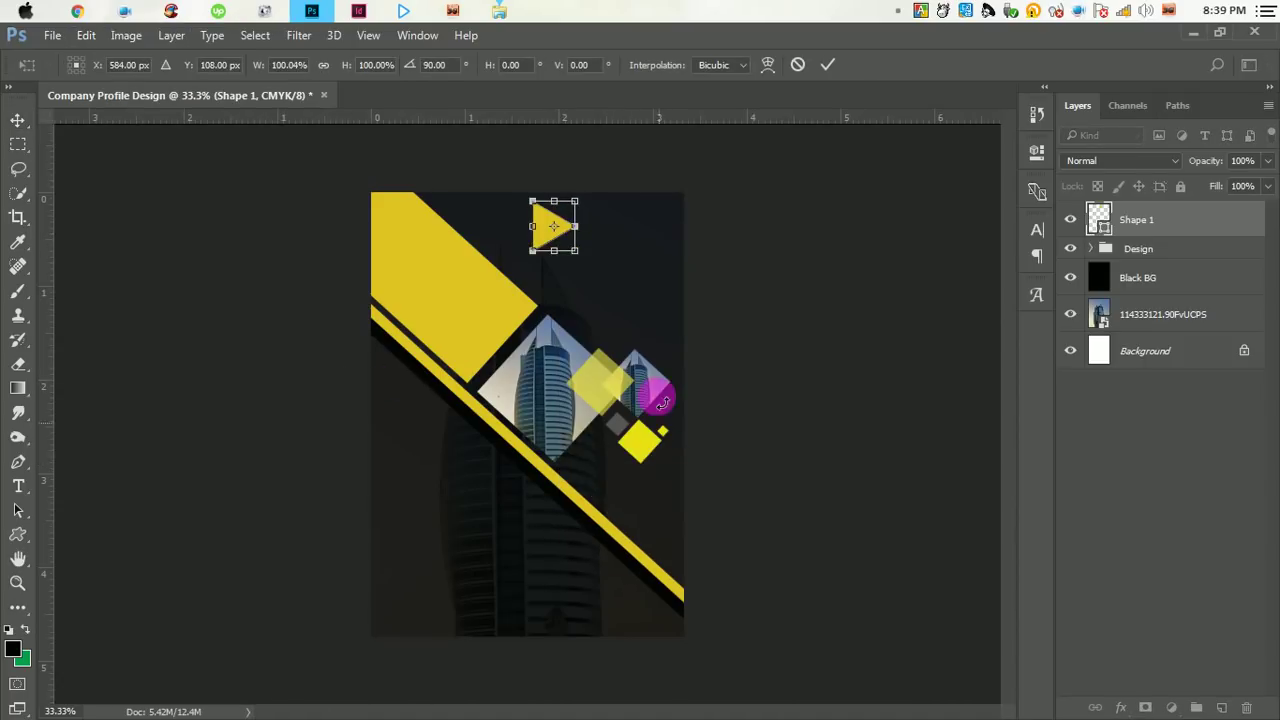
left_click(828, 64)
mouse_move(550, 225)
left_mouse_down()
mouse_move(557, 253)
mouse_move(553, 218)
left_mouse_up()
key("ctrl+t")
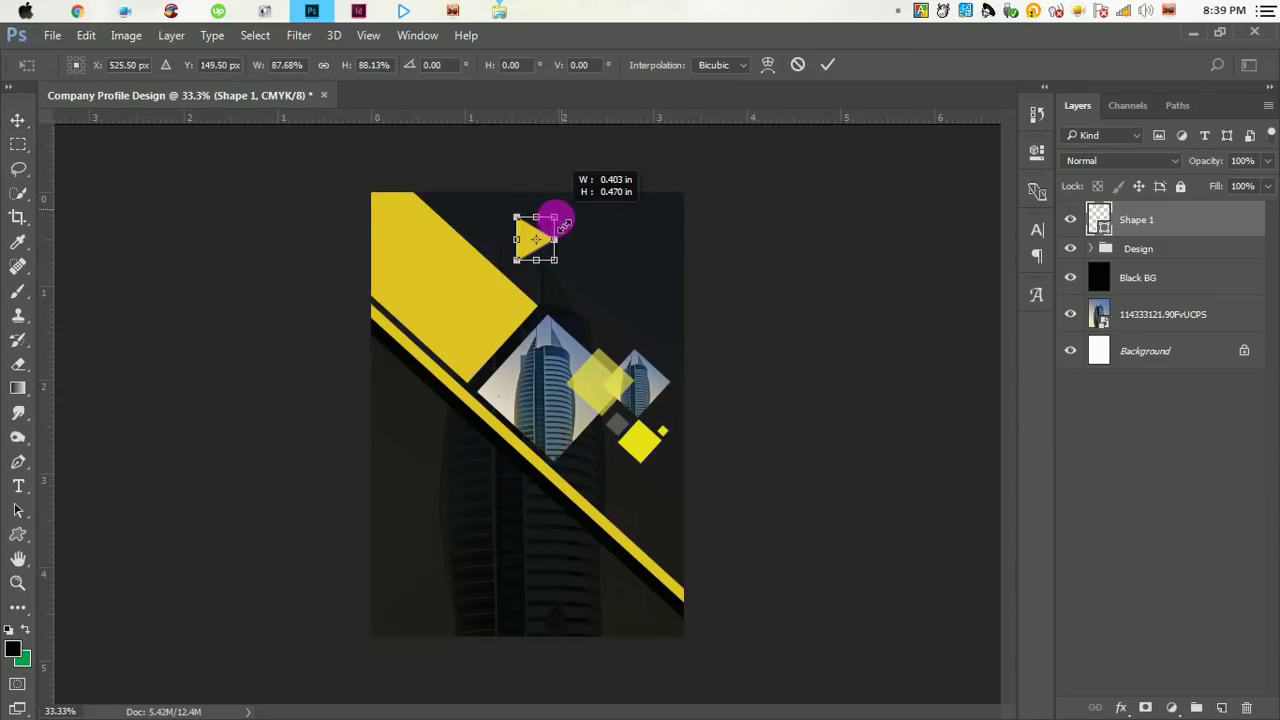
left_click(828, 64)
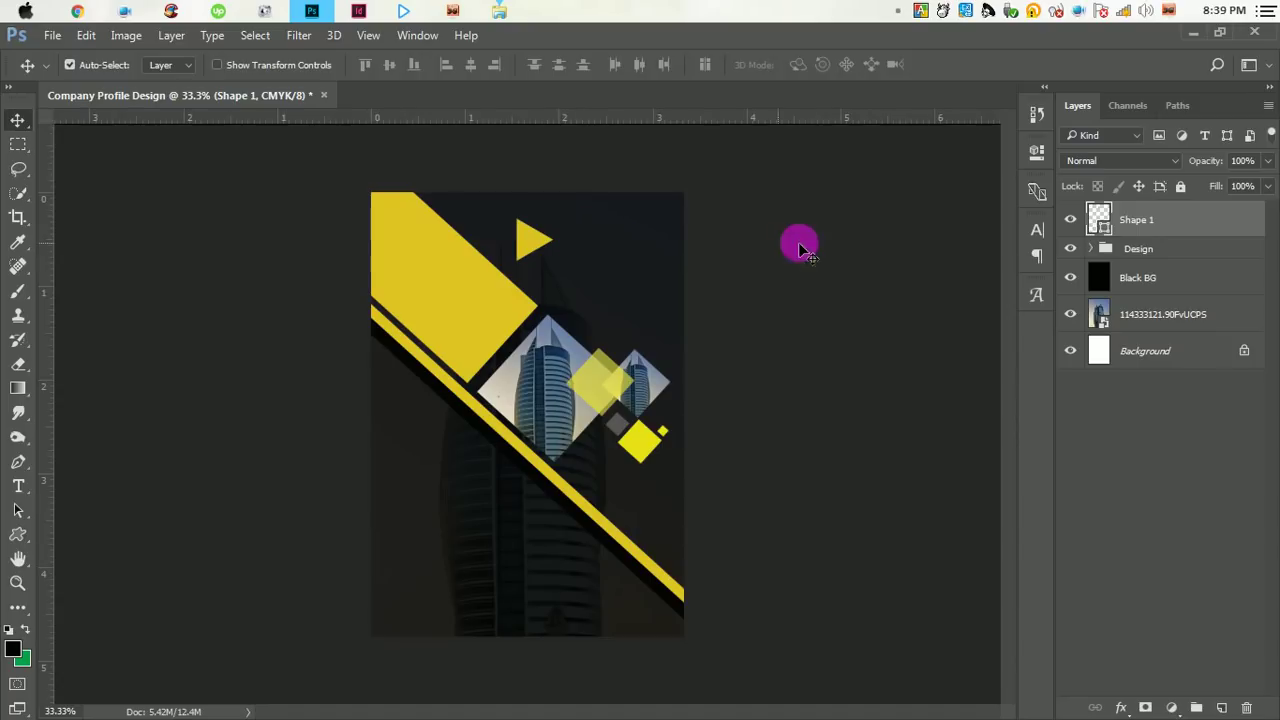
left_click(18, 539)
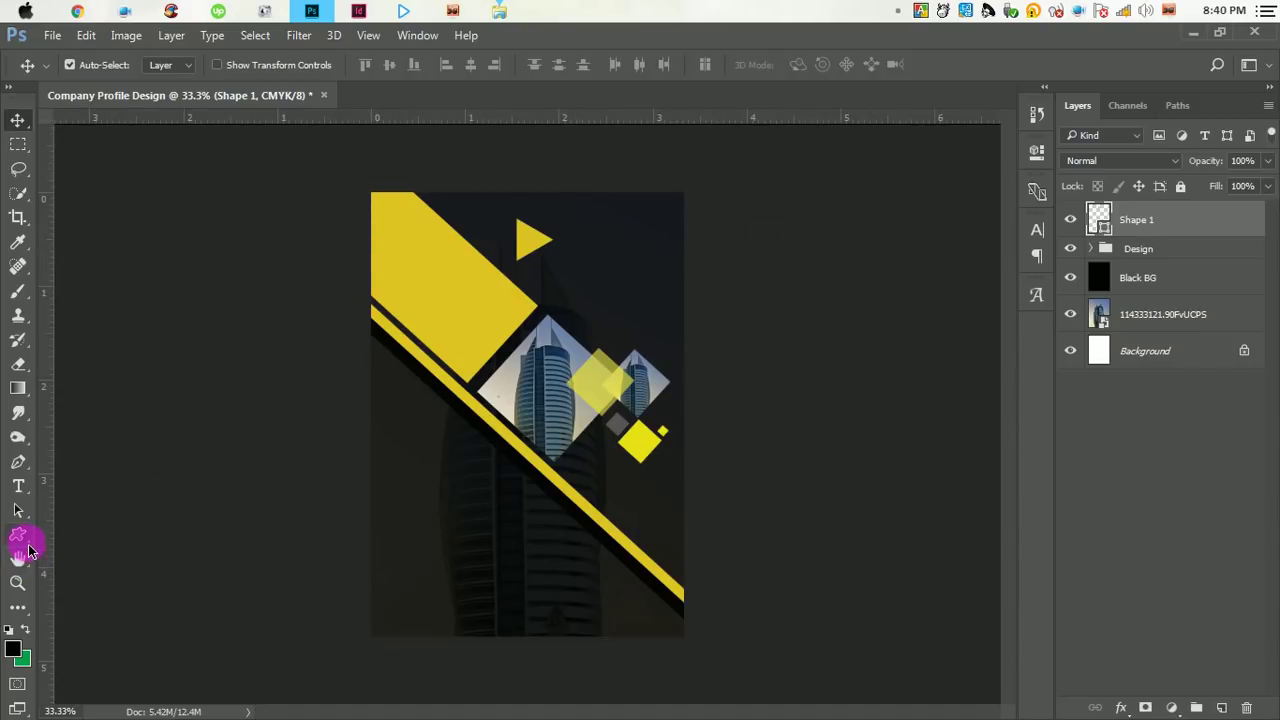
- Draw a rectangle over the triangle's upper part and clip it to the triangle
left_click(105, 535)
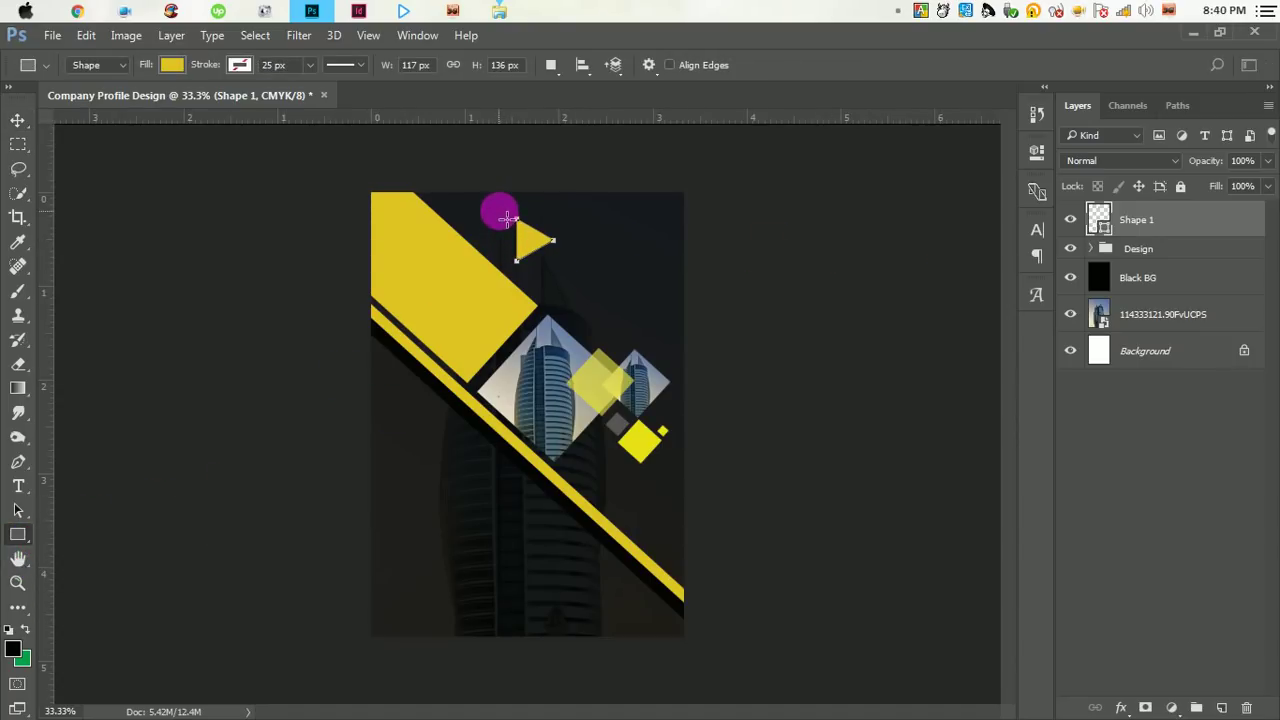
mouse_move(512, 122)
left_mouse_down()
mouse_move(516, 228)
mouse_move(569, 241)
left_mouse_up()
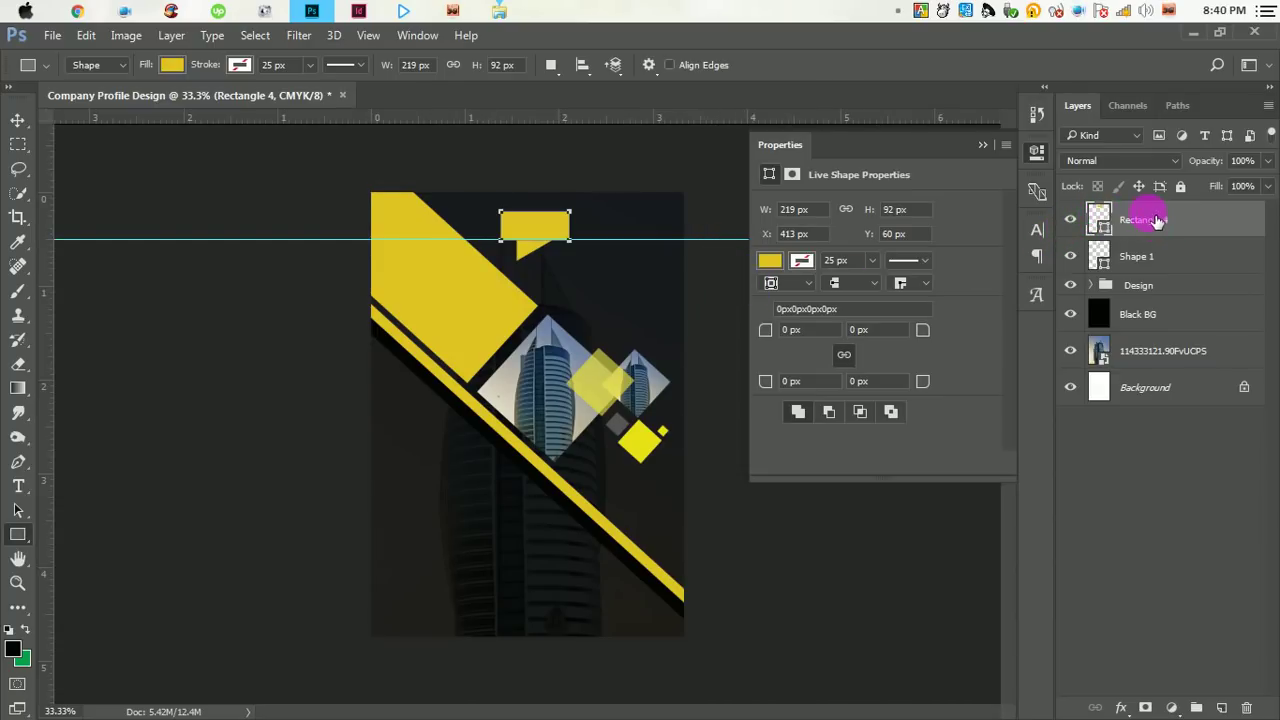
right_click(1155, 220)
left_click(872, 487)
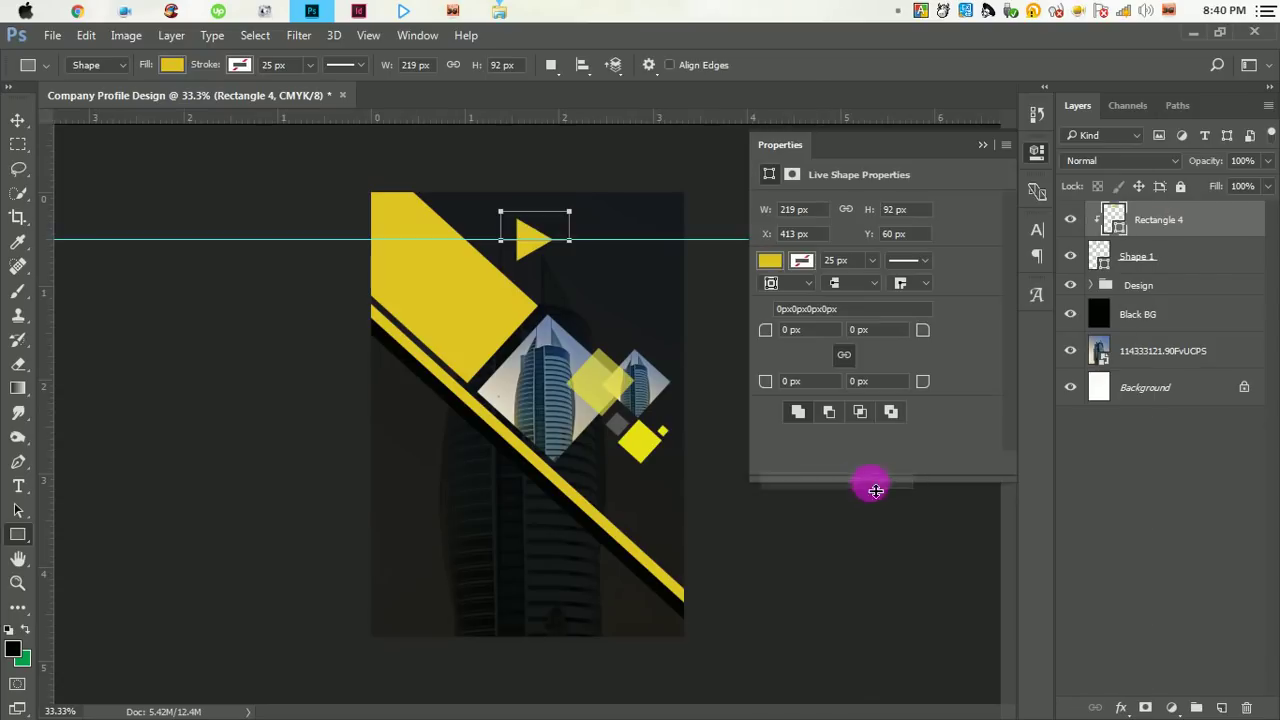
- Fill the clipped rectangle with brighter yellow #e8e115 and remove the guide
double_click(1112, 219)
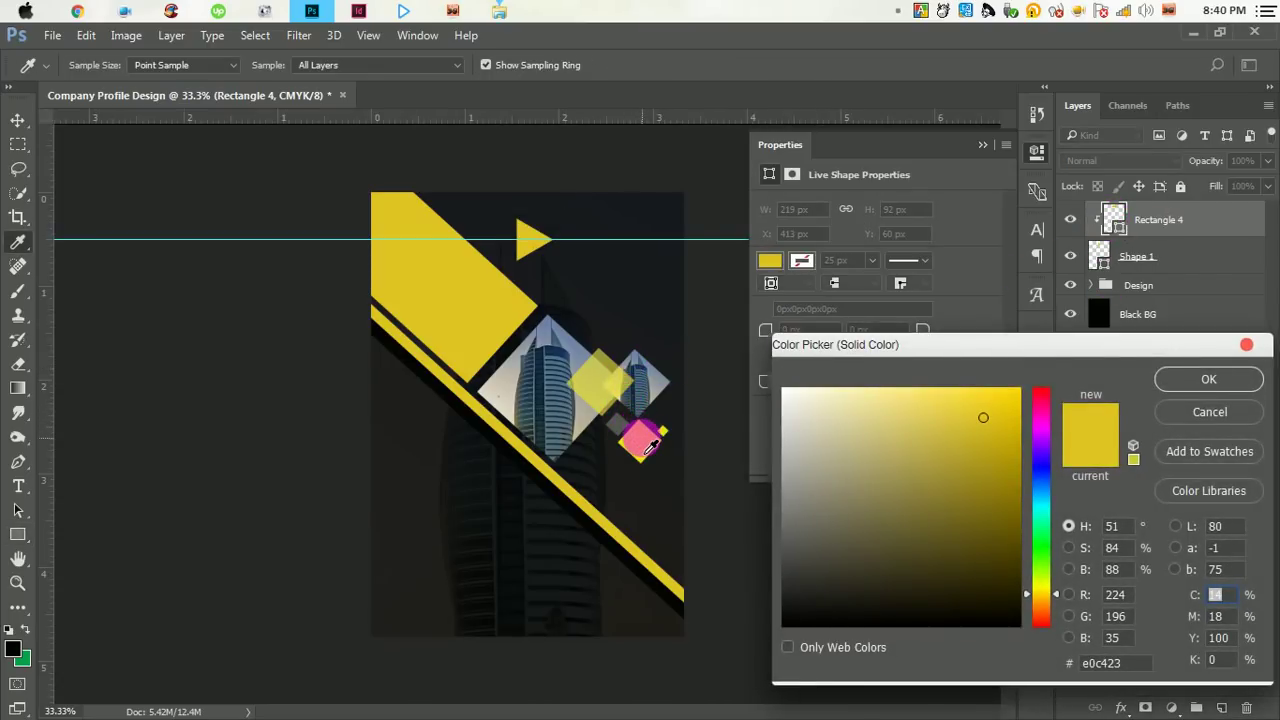
left_click(533, 238)
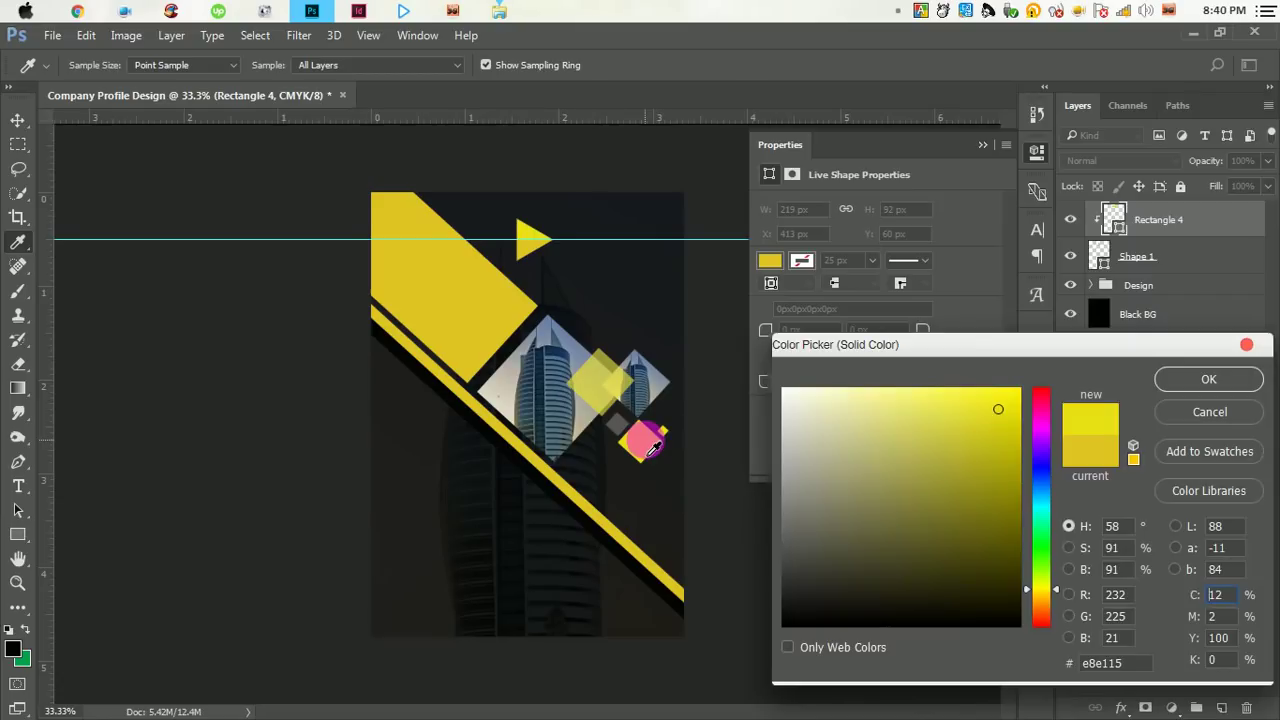
left_click(1209, 379)
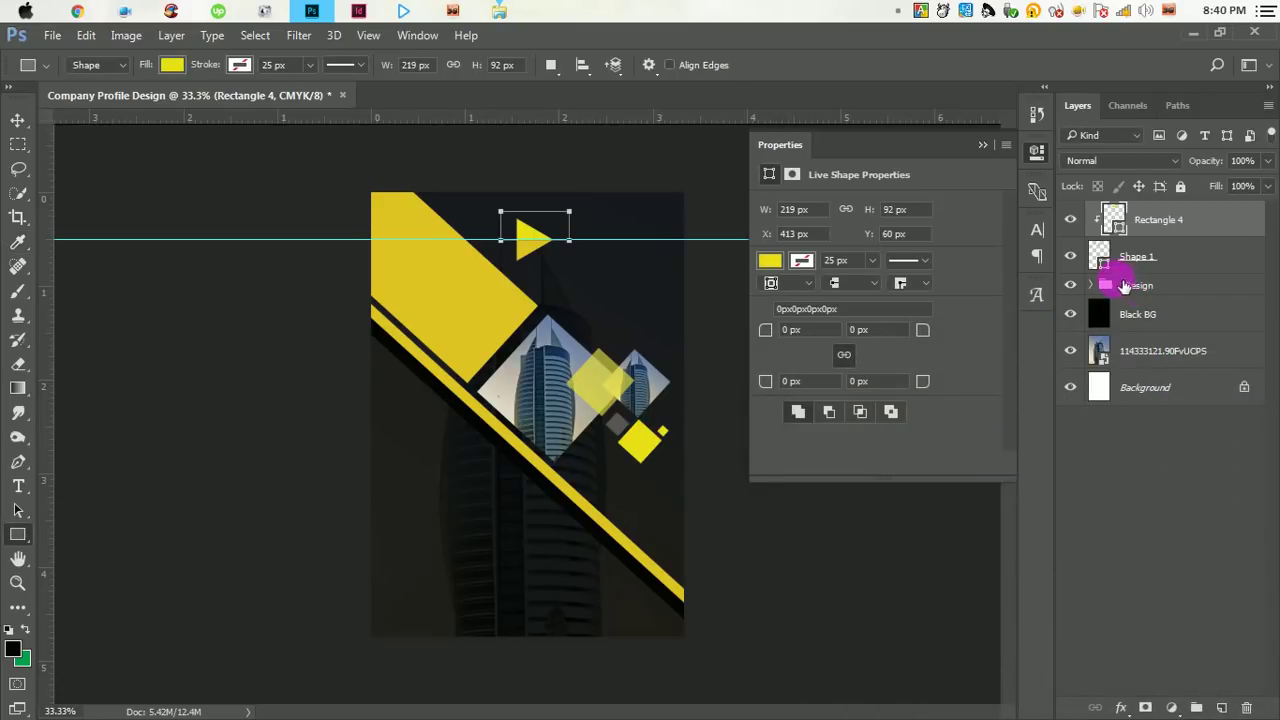
left_click(19, 122)
left_click_drag(500, 239, 492, 122)
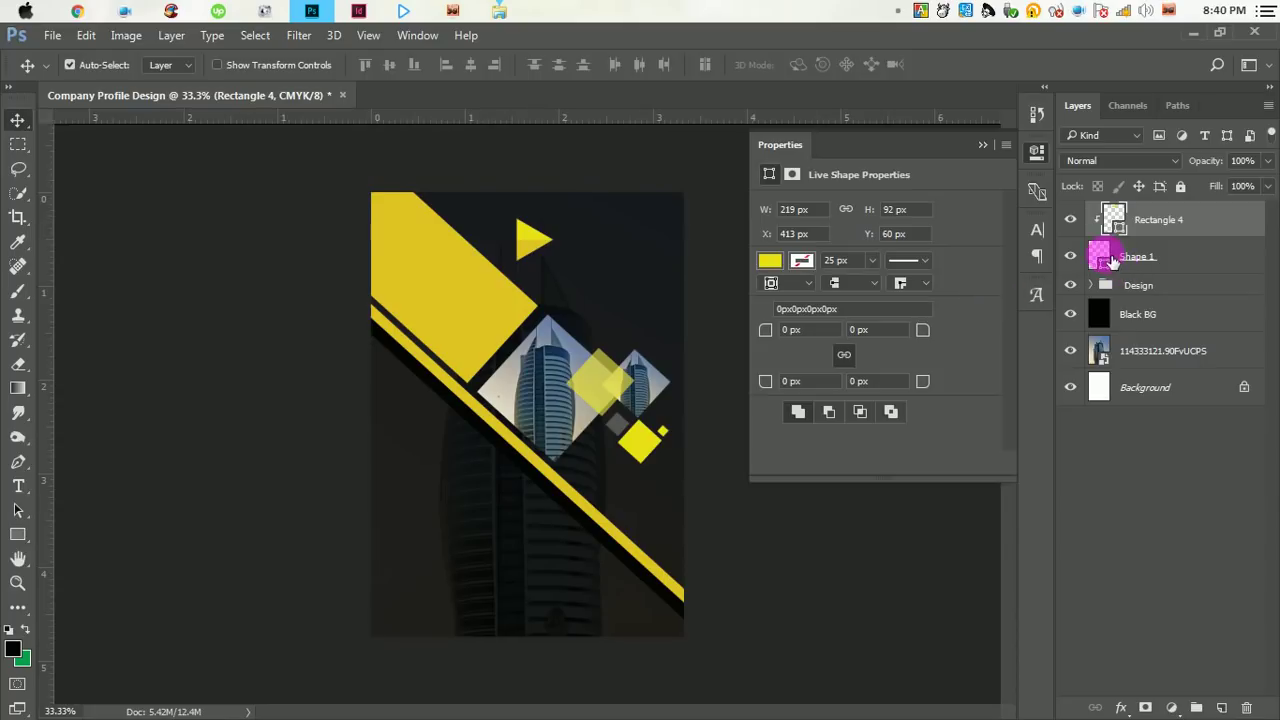
- Recolour the triangle's Shape 1 fill to darker gold d3af05
left_click(1099, 255)
double_click(1099, 255)
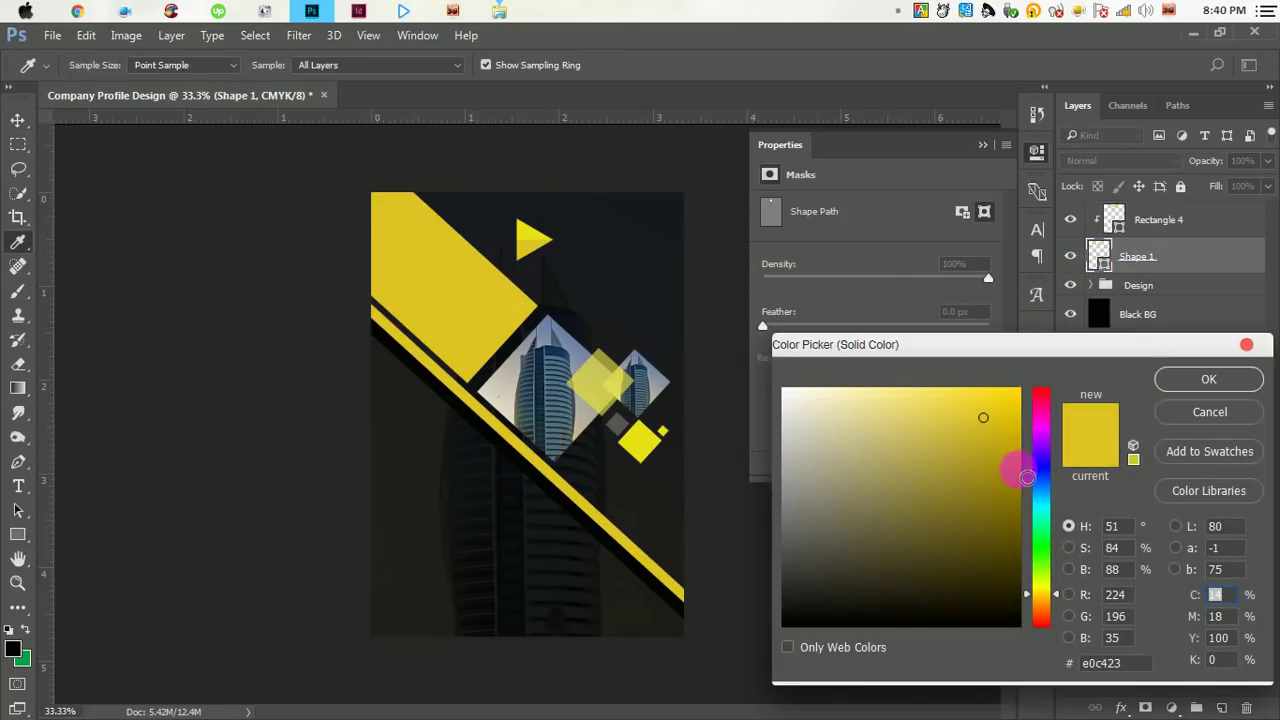
left_click(1008, 442)
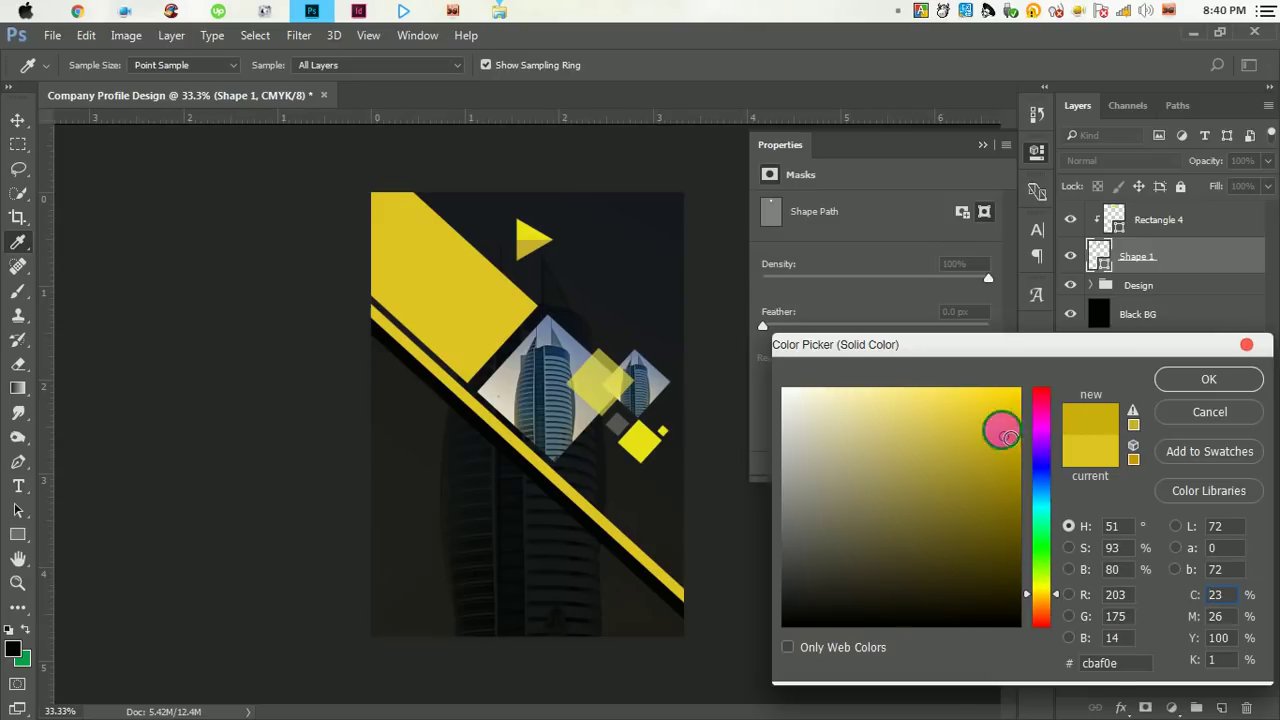
left_click_drag(1008, 437, 1010, 438)
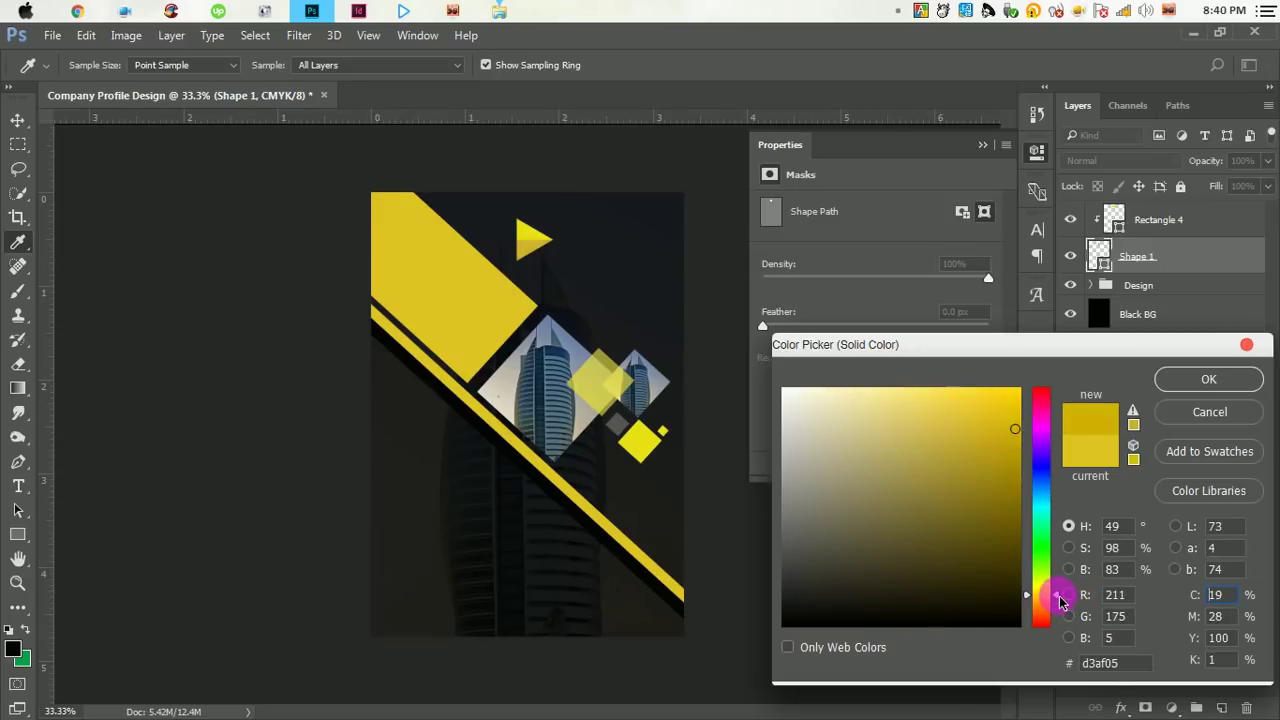
left_click(1215, 378)
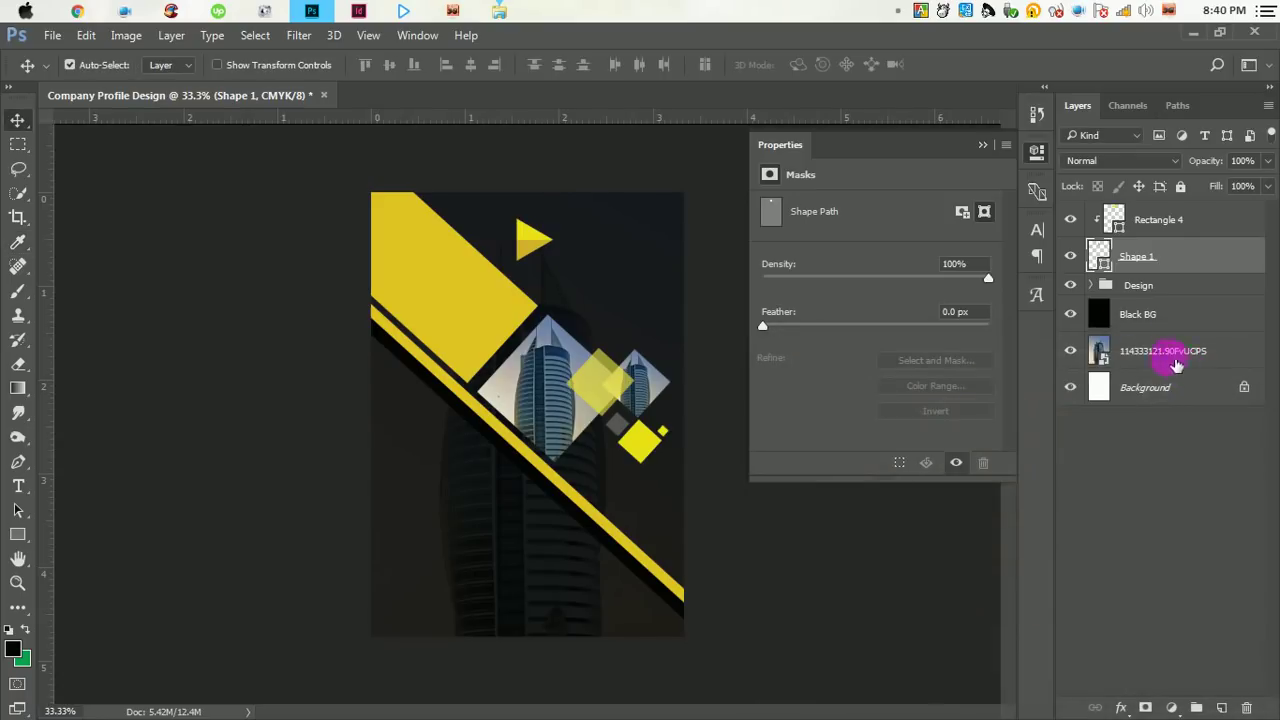
- Reopen Shape 1's colour without changing it, then expand the Design layer group
double_click(1100, 256)
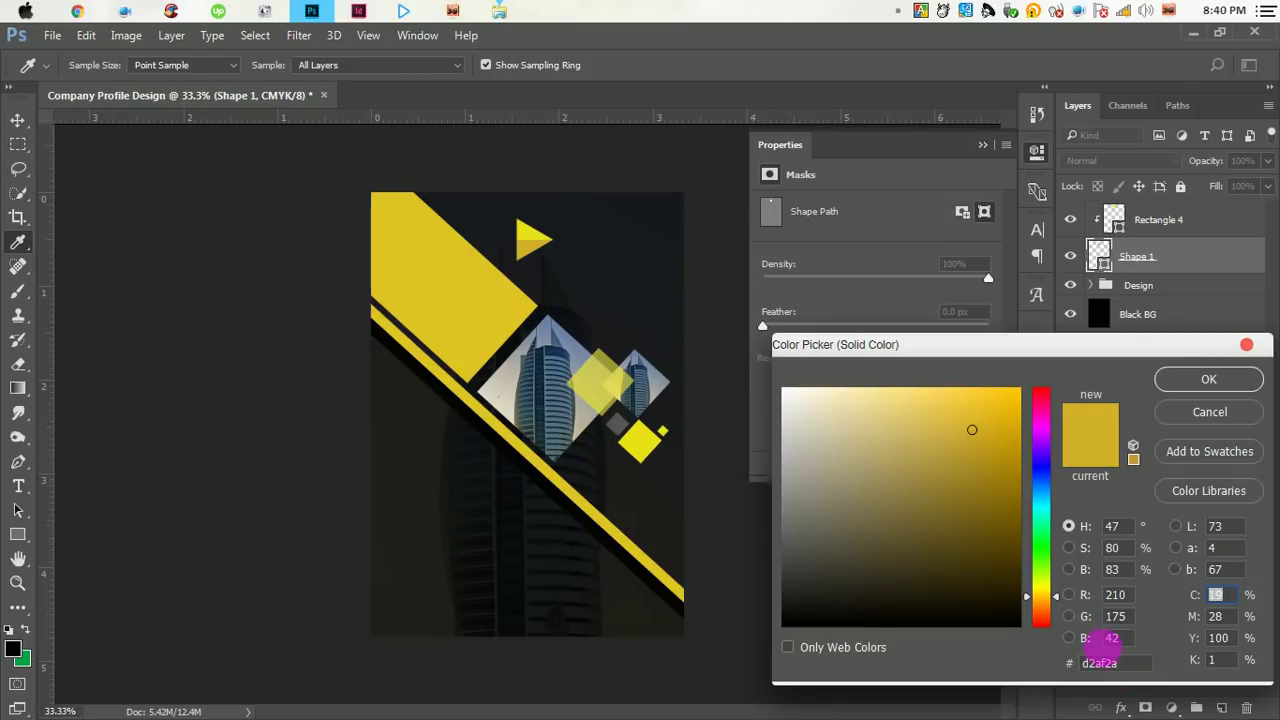
left_click(1205, 412)
left_click(1090, 285)
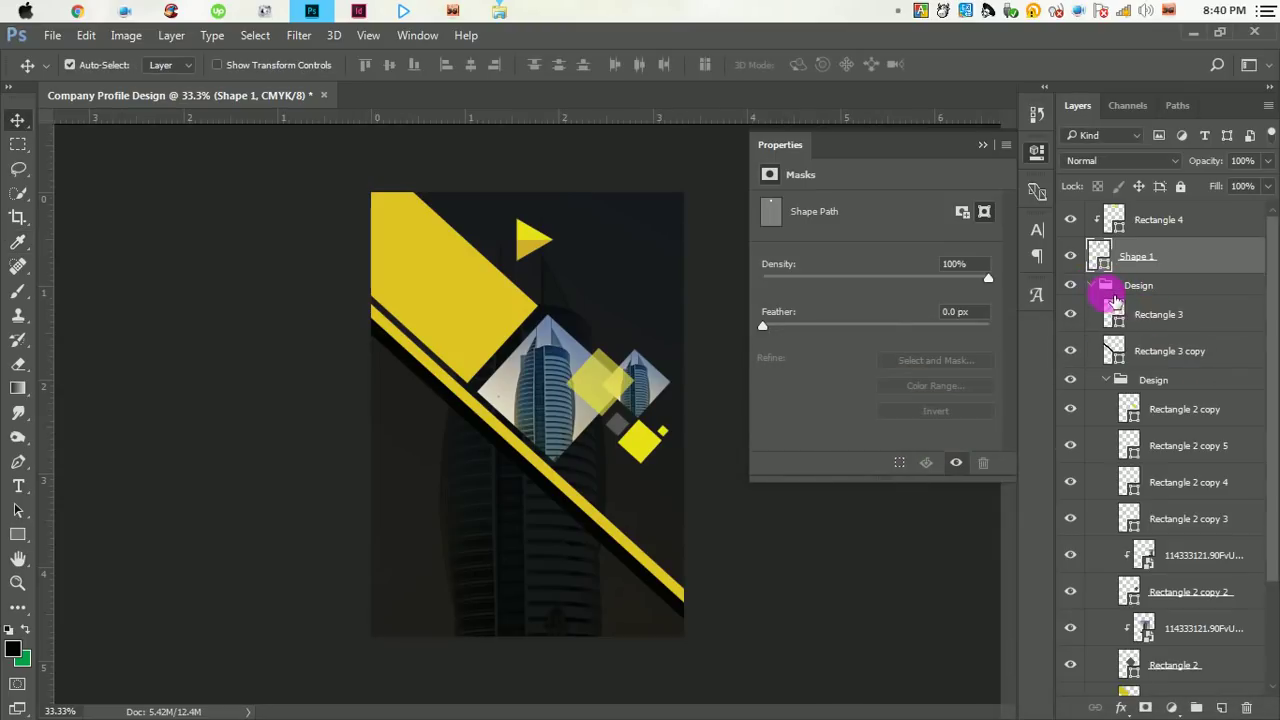
scroll(1133, 347, "down", 3)
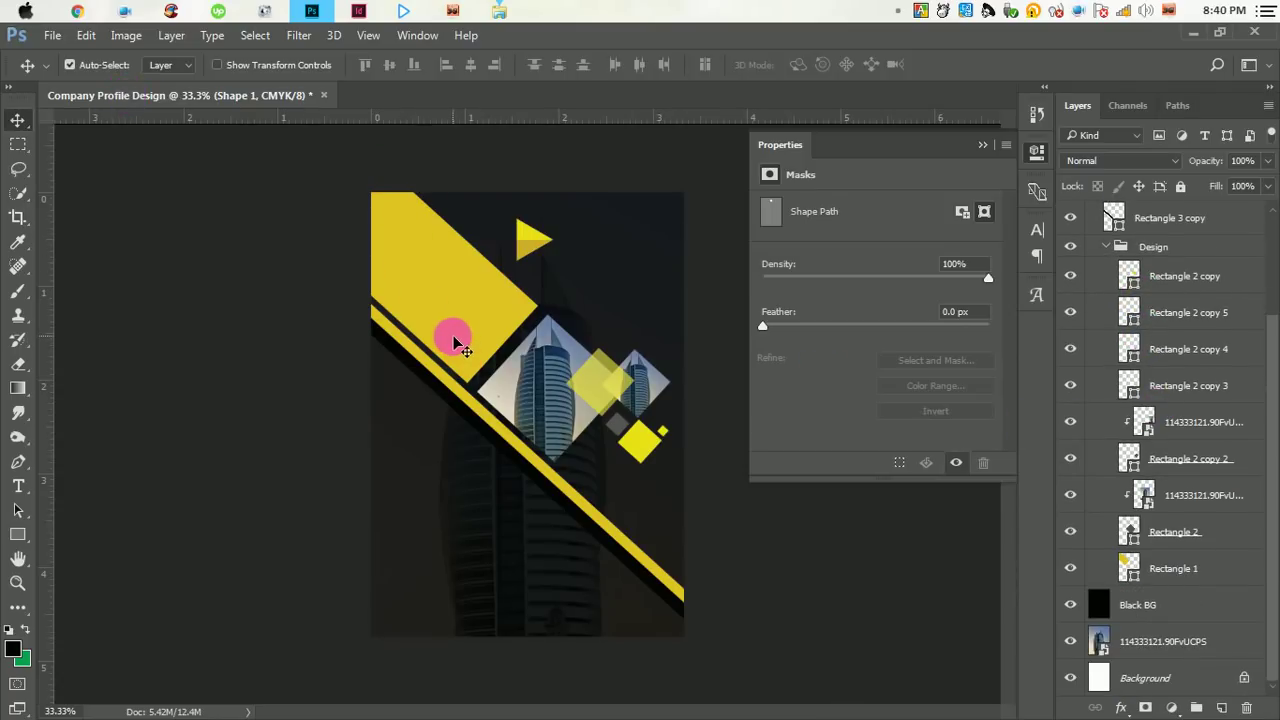
- Recolour the large band's Rectangle 1 with the triangle's darker gold
right_click(450, 292)
left_click(517, 343)
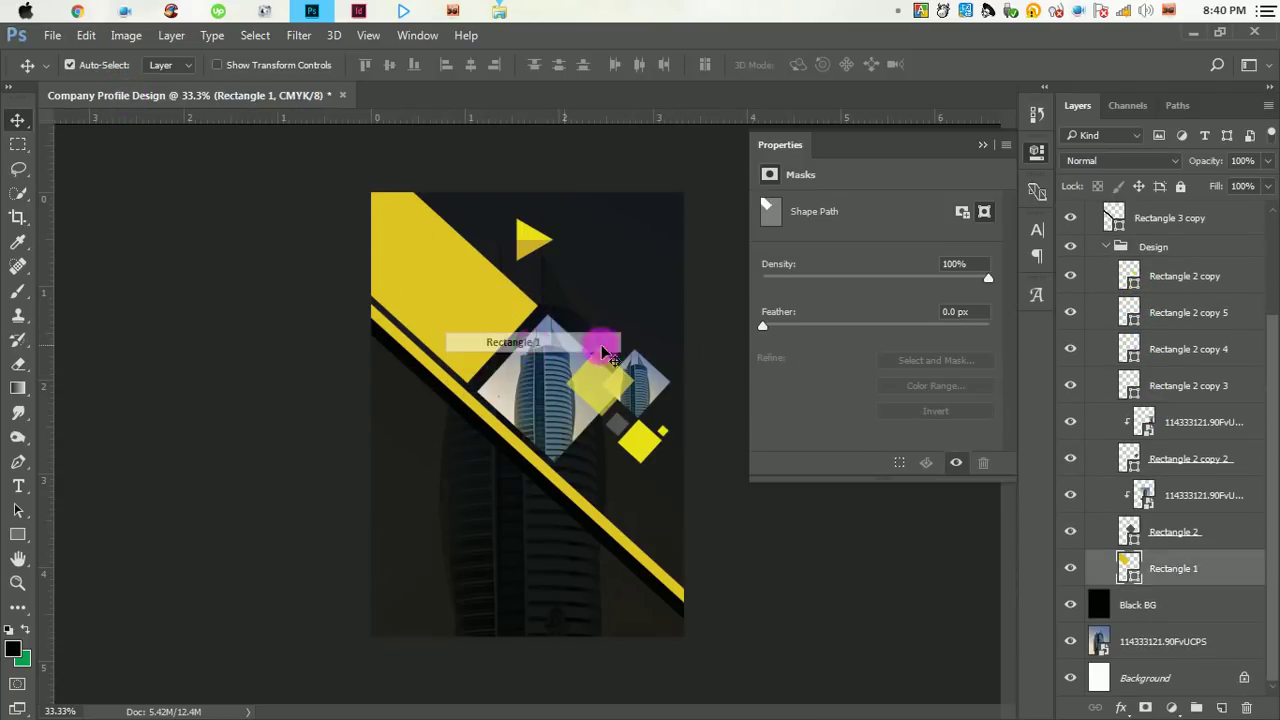
double_click(1128, 565)
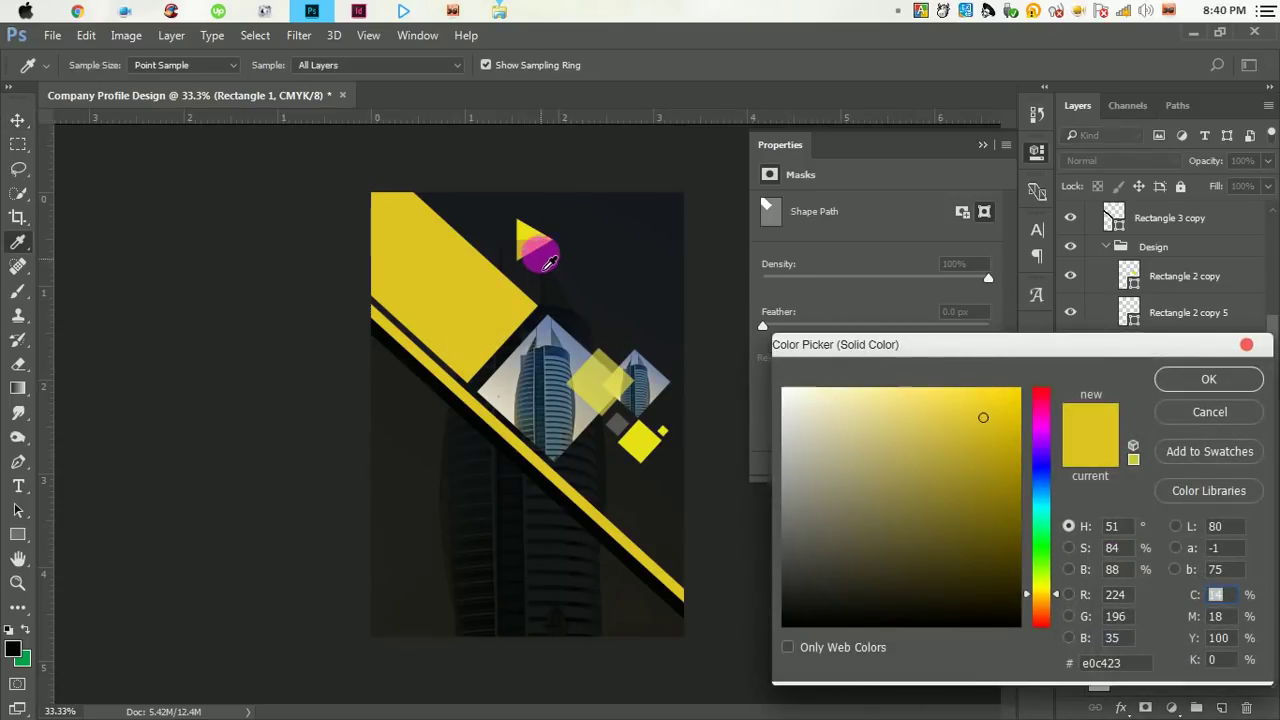
left_click(528, 236)
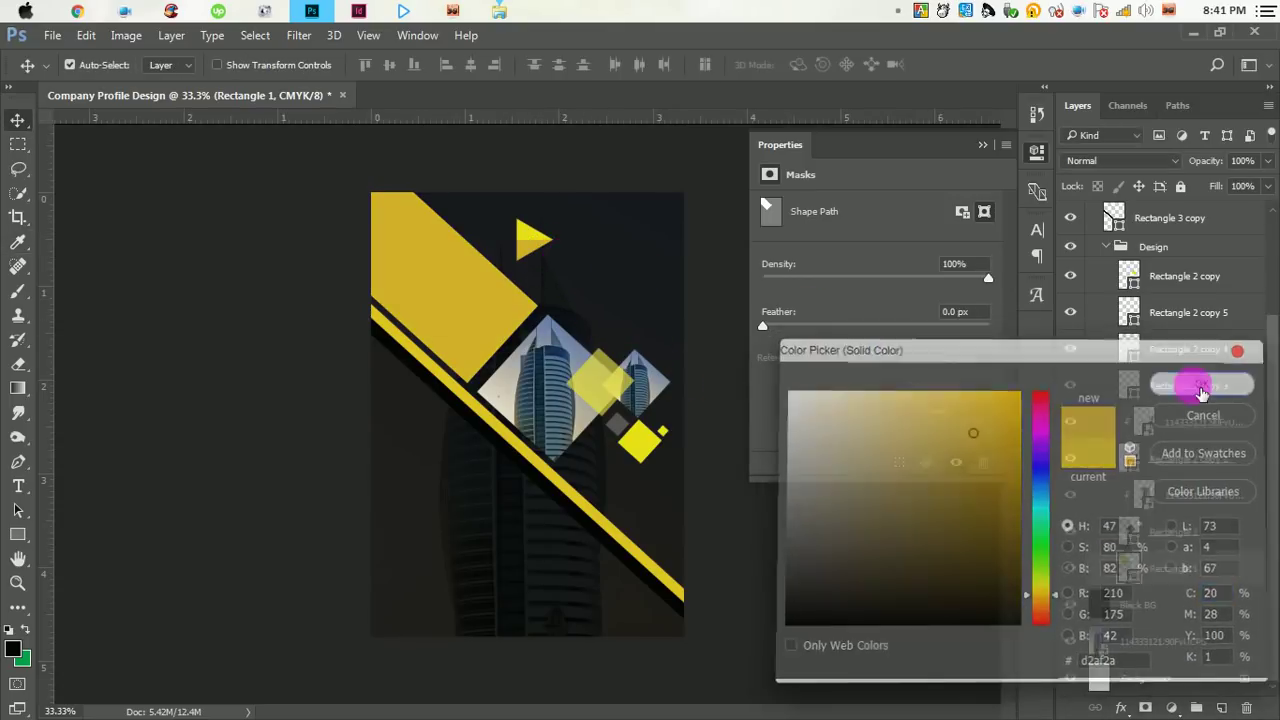
left_click(1190, 381)
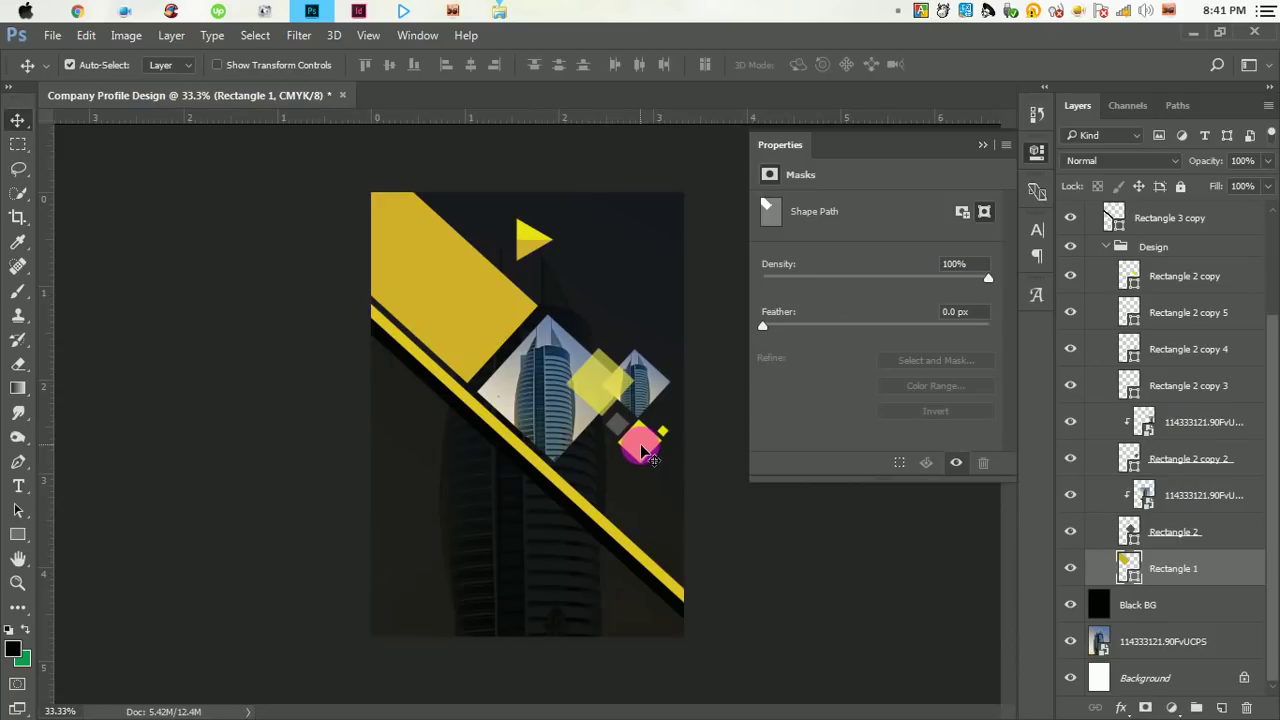
- Recolour the Rectangle 2 copy 4 diamond with the triangle's darker gold
right_click(619, 428)
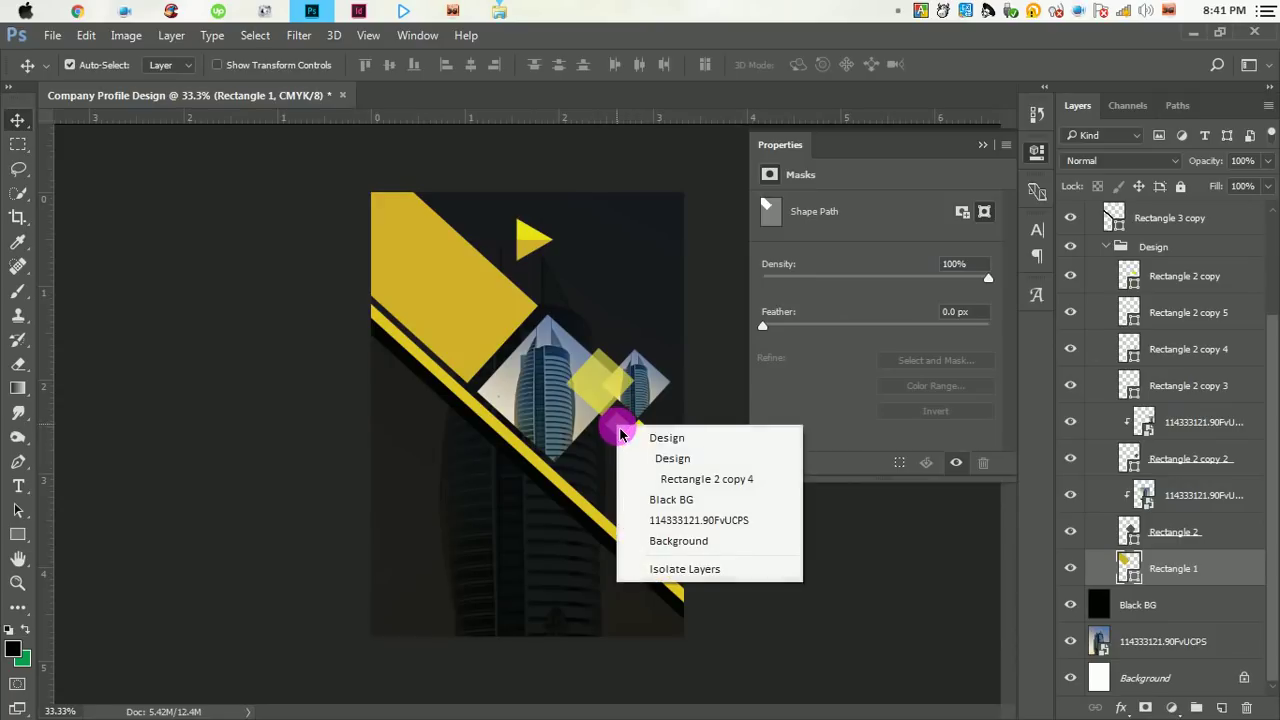
left_click(707, 481)
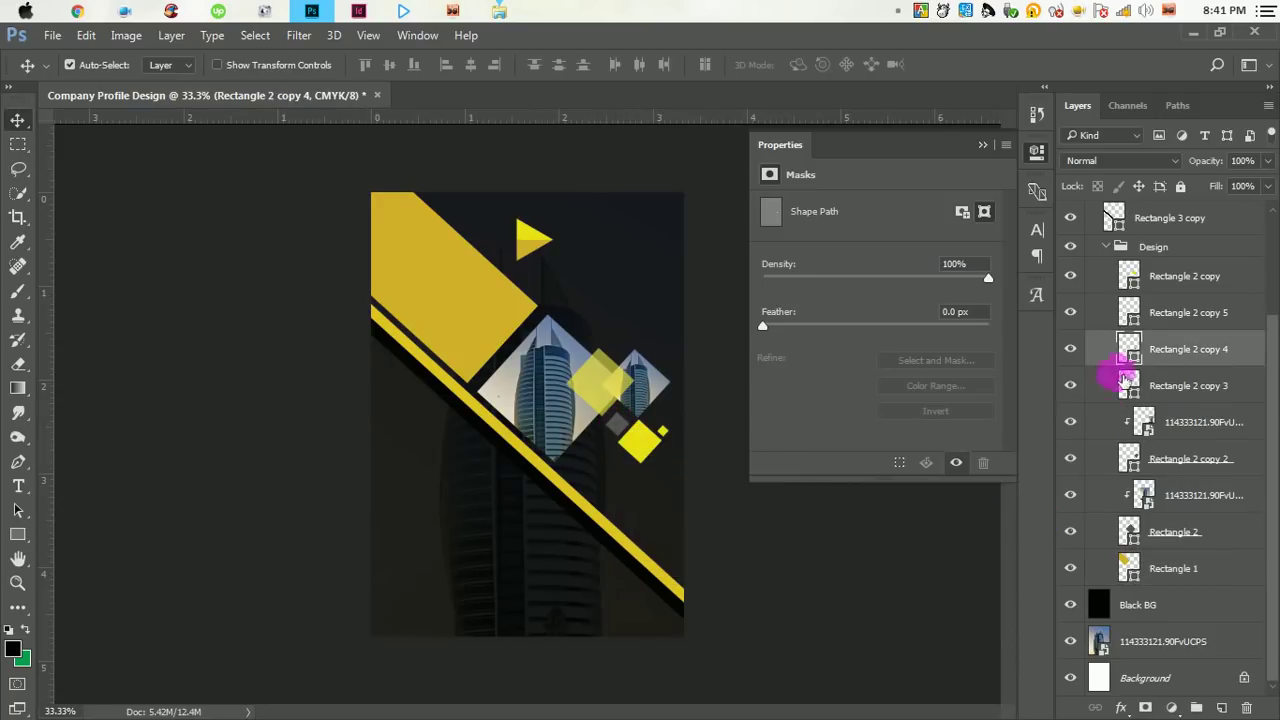
double_click(1130, 346)
left_click(518, 248)
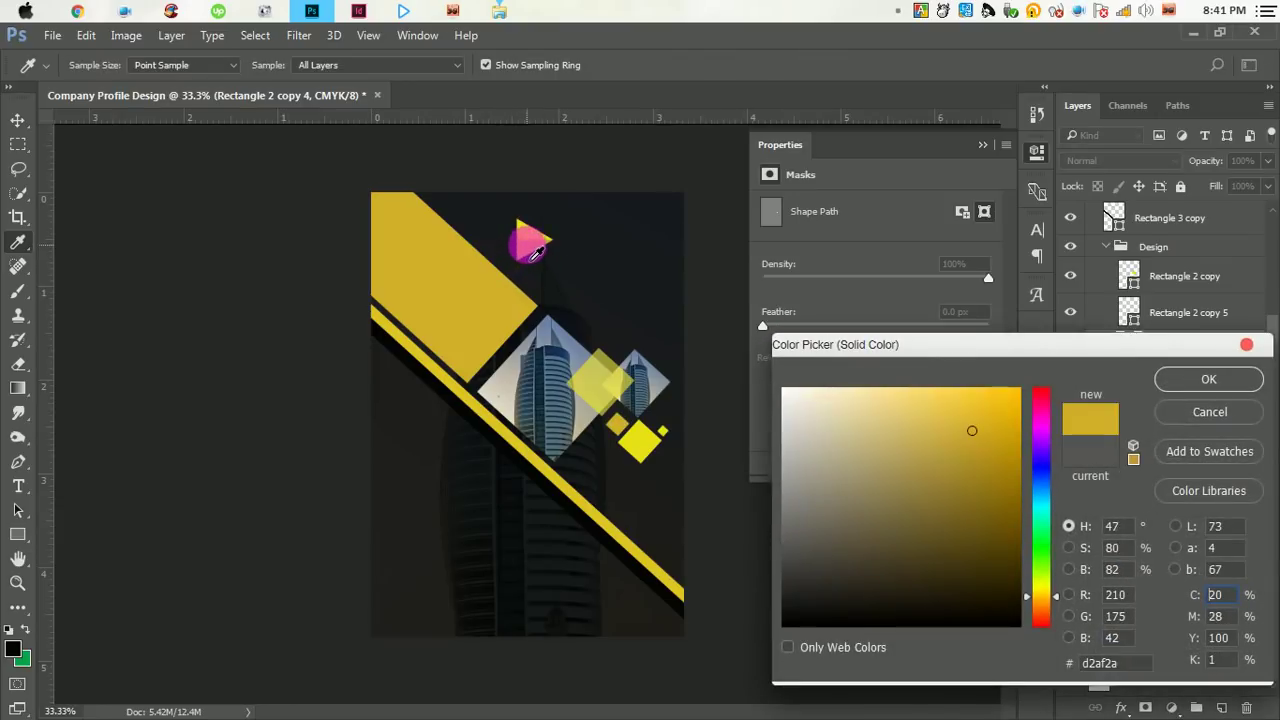
left_click(1205, 378)
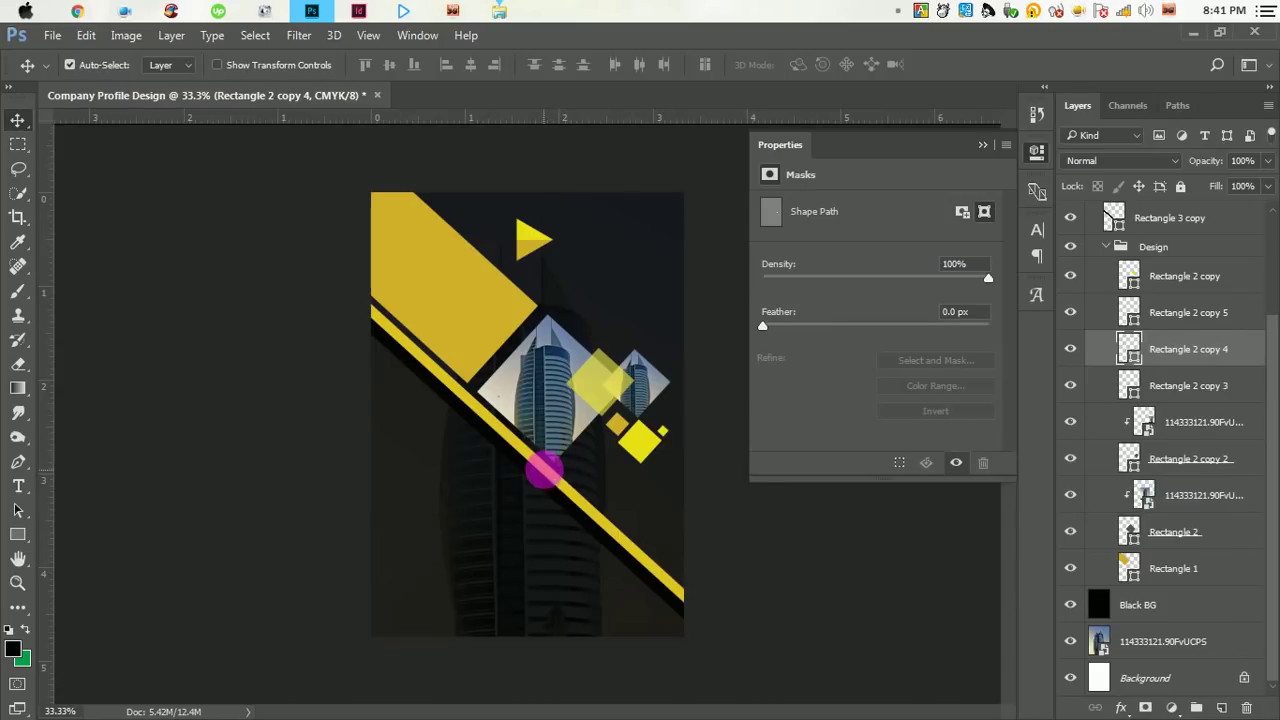
- Try recolouring the Rectangle 3 copy band but discard it, keeping it black
right_click(543, 469)
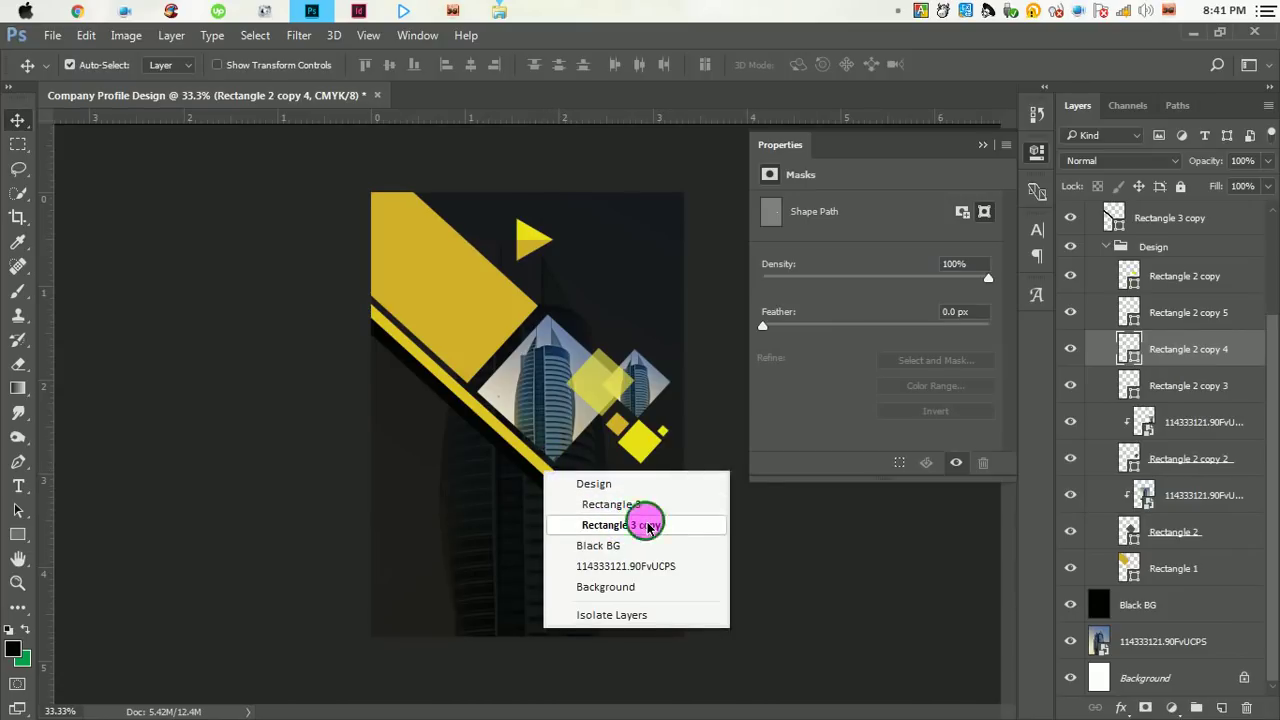
left_click(648, 526)
double_click(1117, 220)
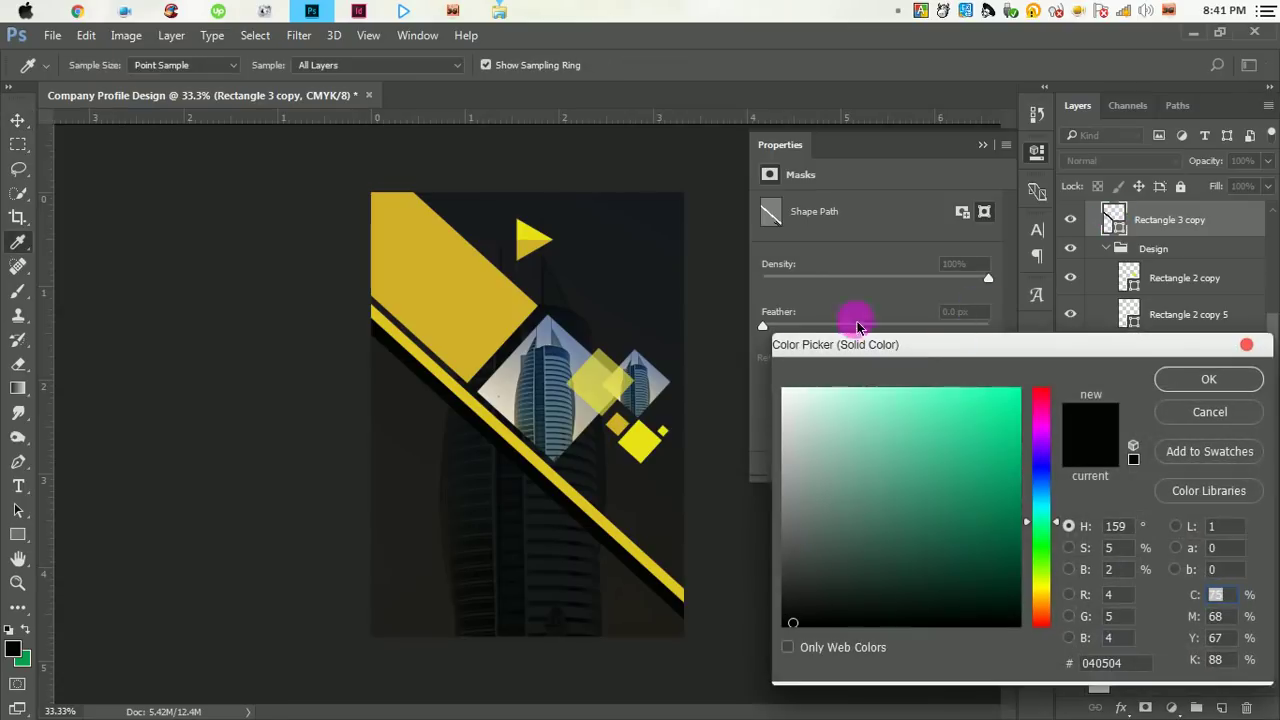
left_click(535, 244)
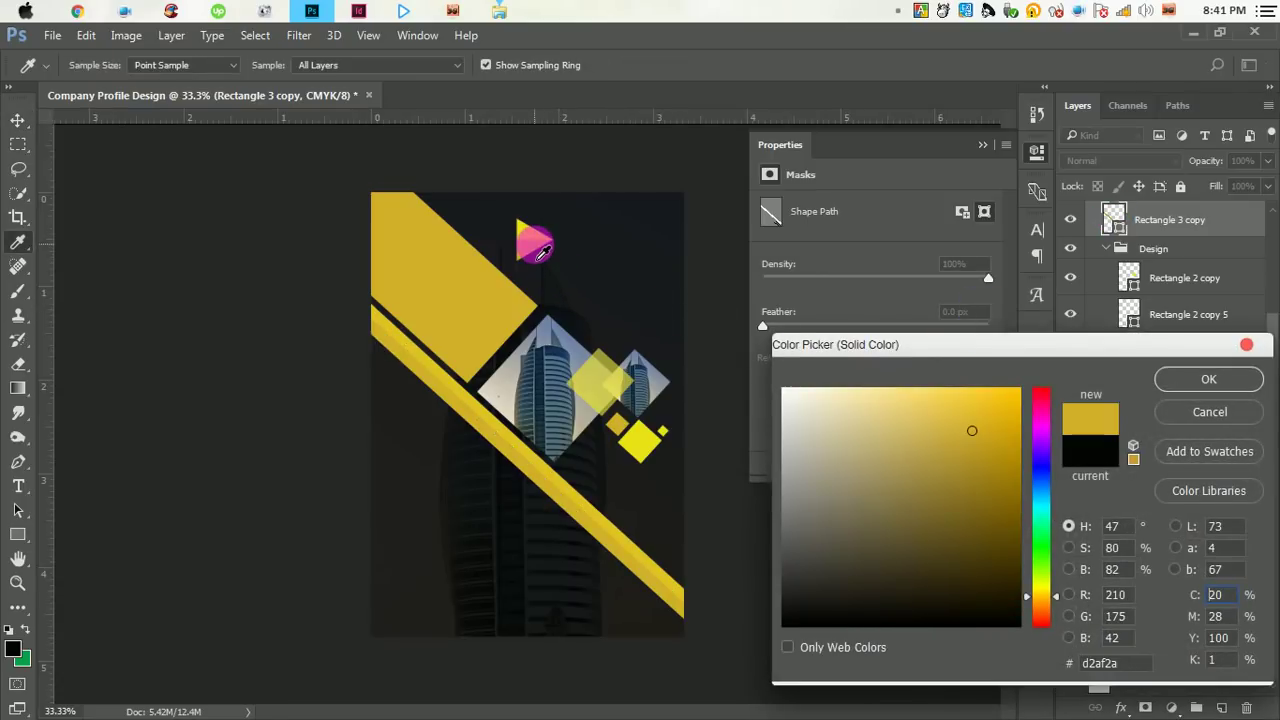
left_click(1207, 382)
left_click(1230, 414)
scroll(1209, 286, "up", 3)
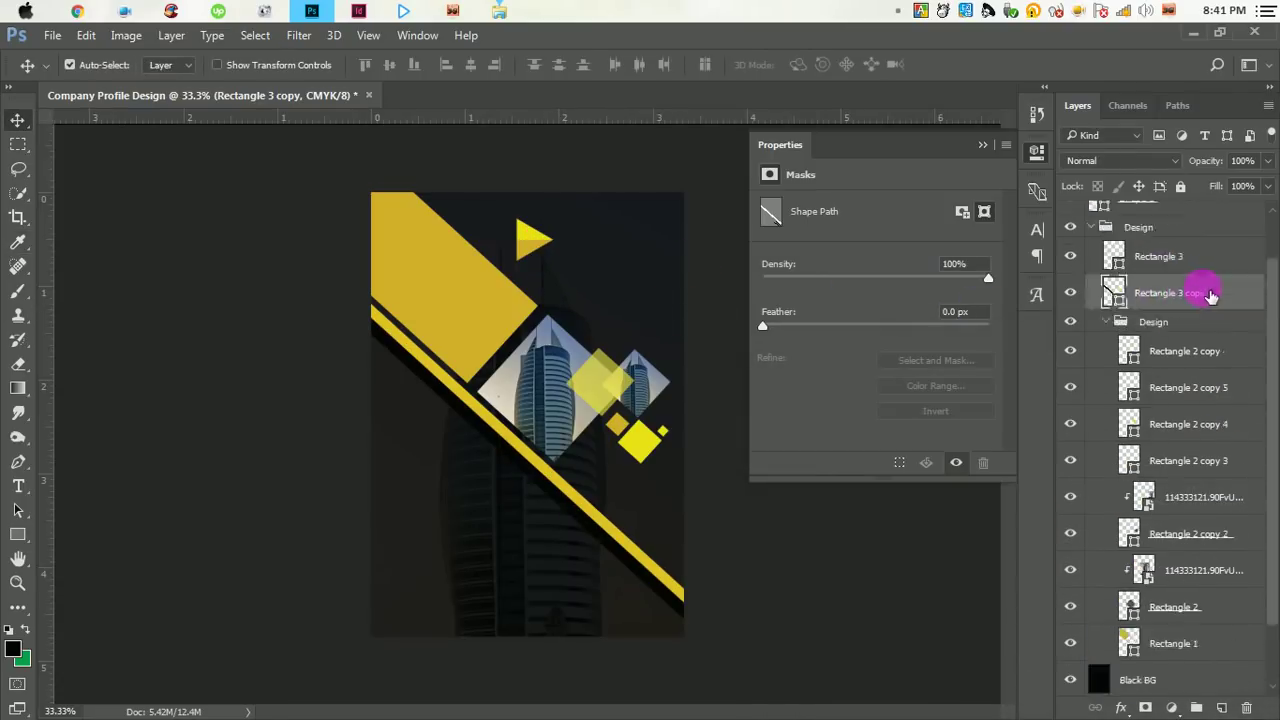
- Recolour the thin Rectangle 3 stripe with the large band's gold, d2af2a
left_click(1160, 314)
double_click(1120, 314)
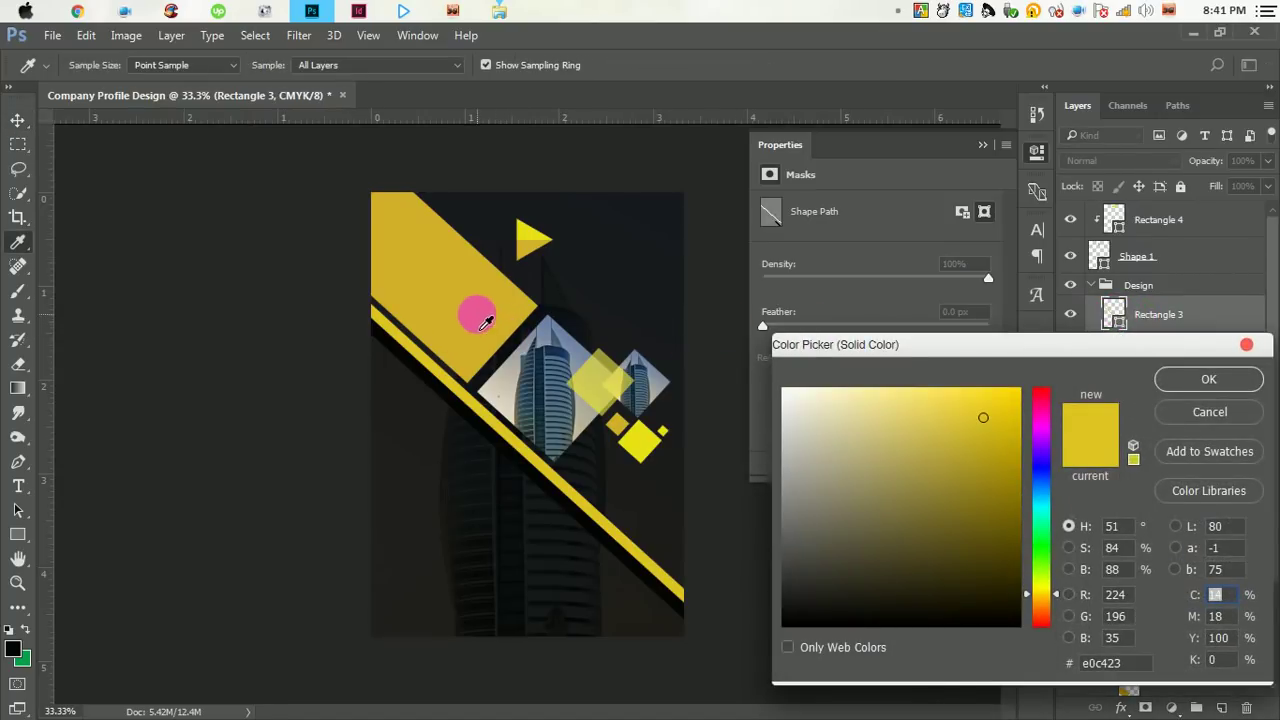
left_click(485, 322)
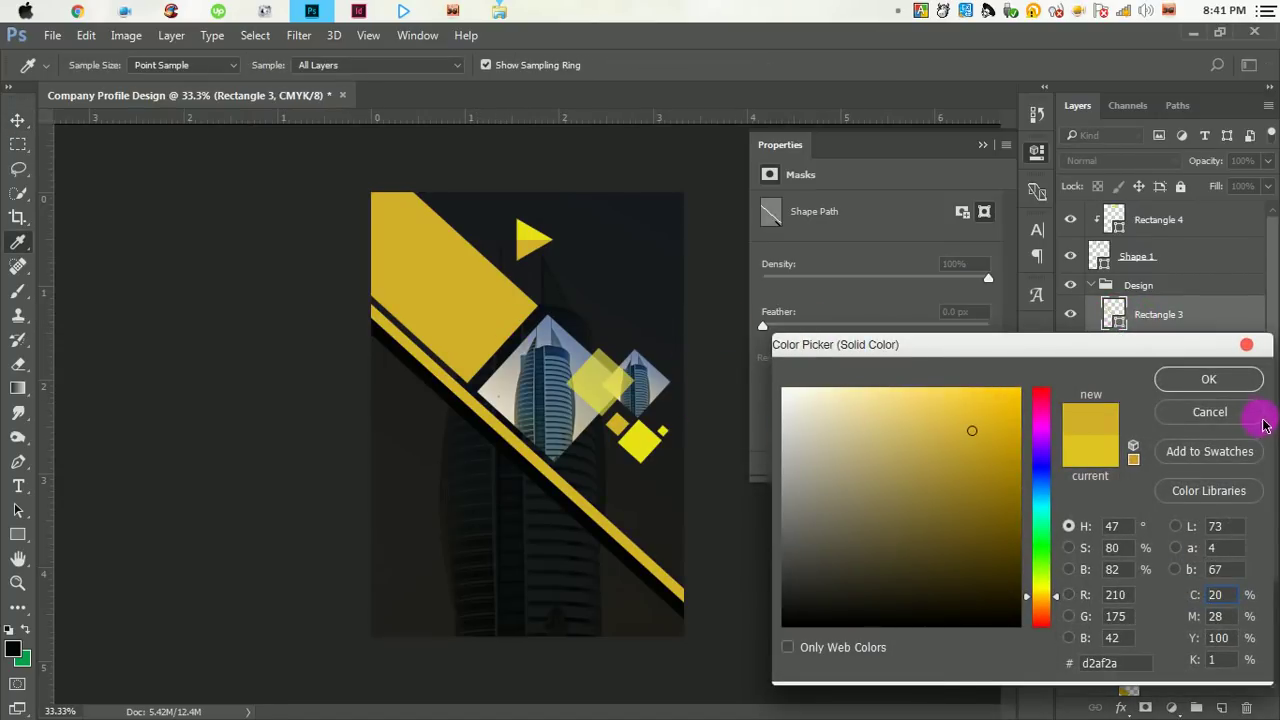
left_click(1210, 414)
left_click(984, 146)
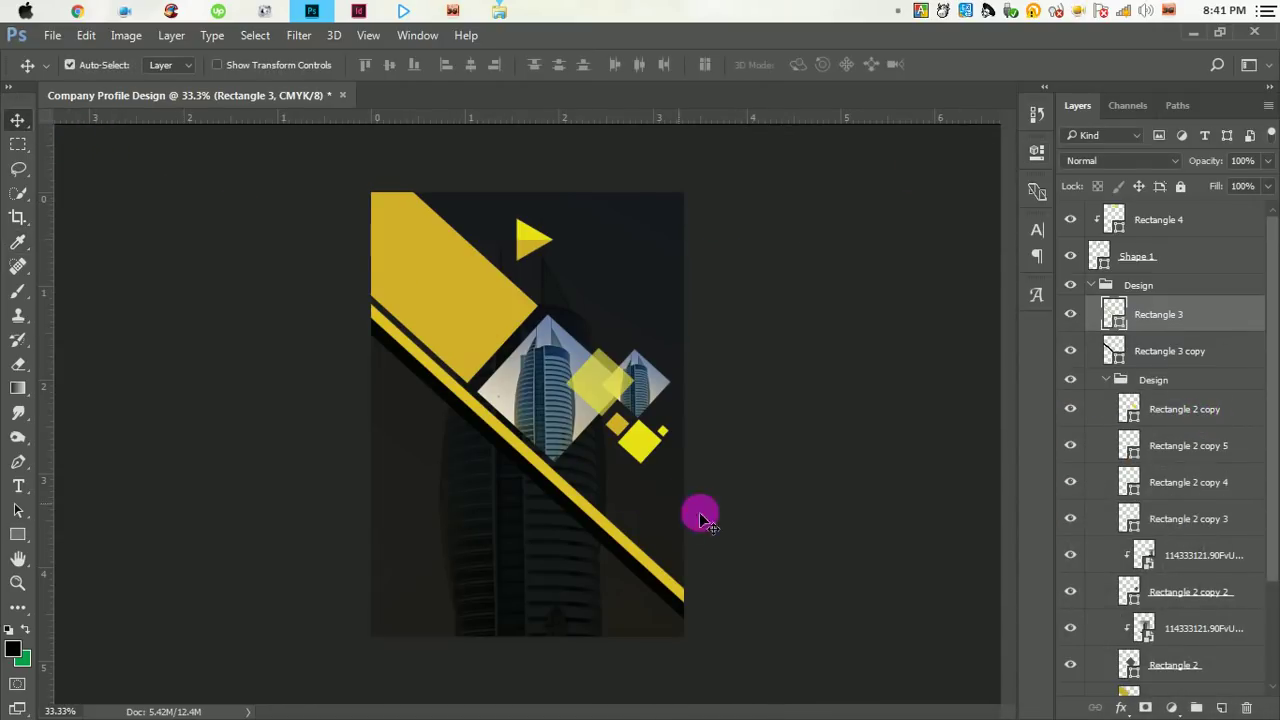
- Save the document and start a 19 pt text layer near the cover's top
key("ctrl+s")
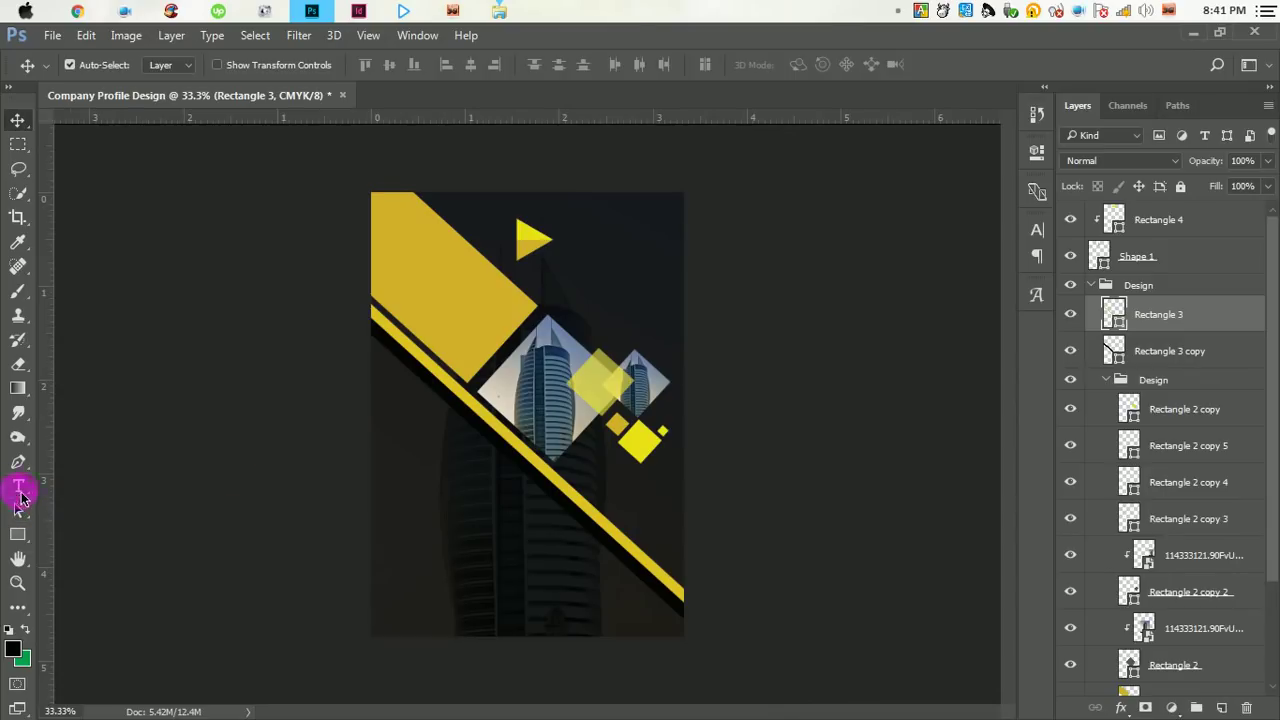
left_click(1157, 230)
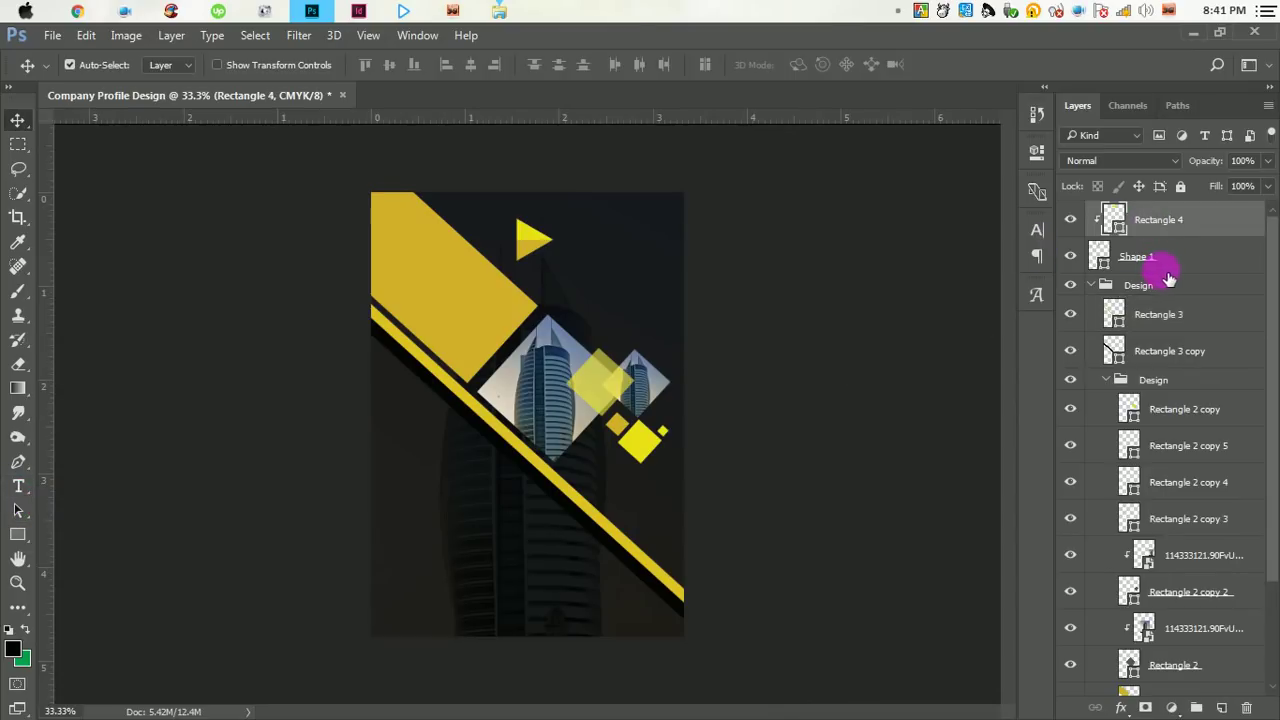
left_click(1100, 285)
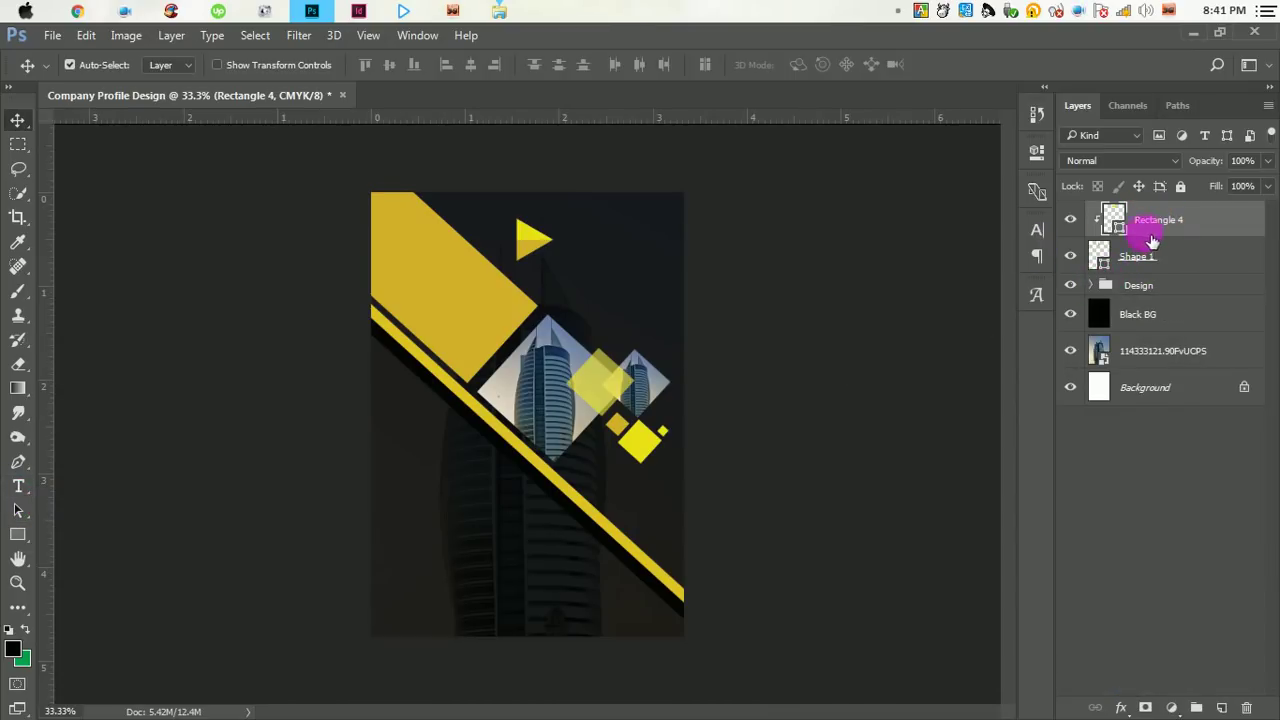
left_click(18, 486)
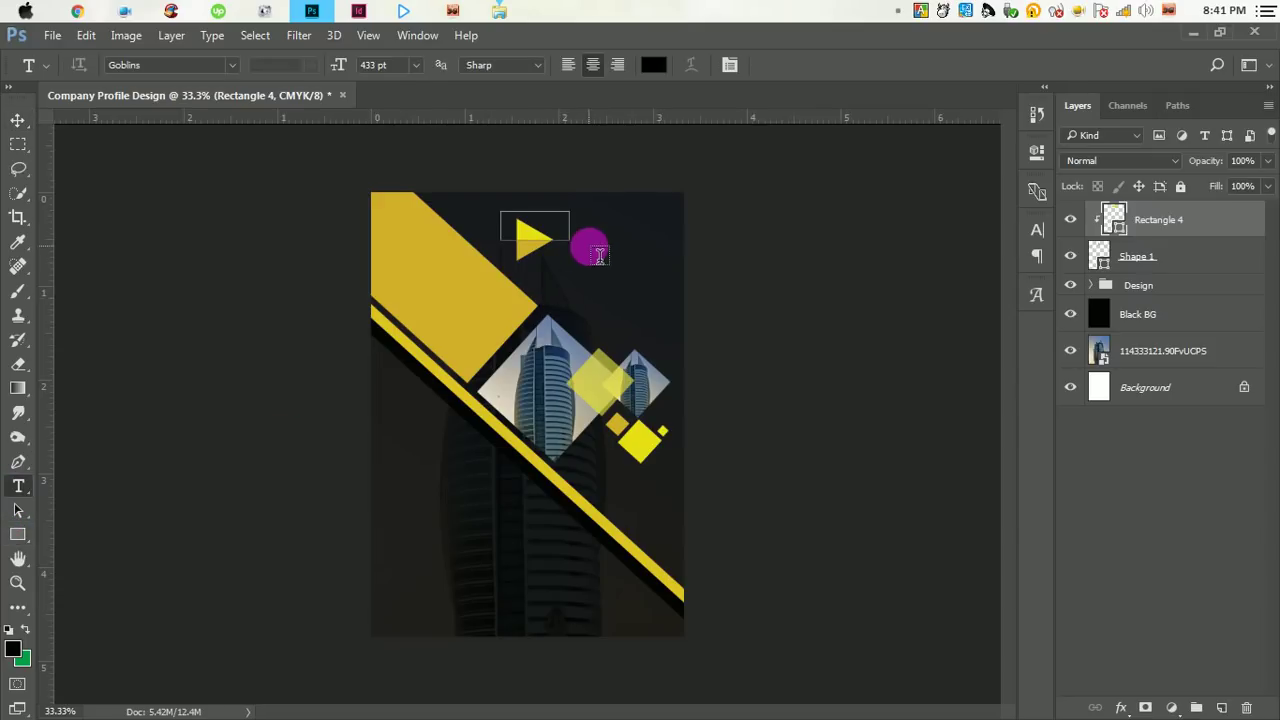
left_click(580, 248)
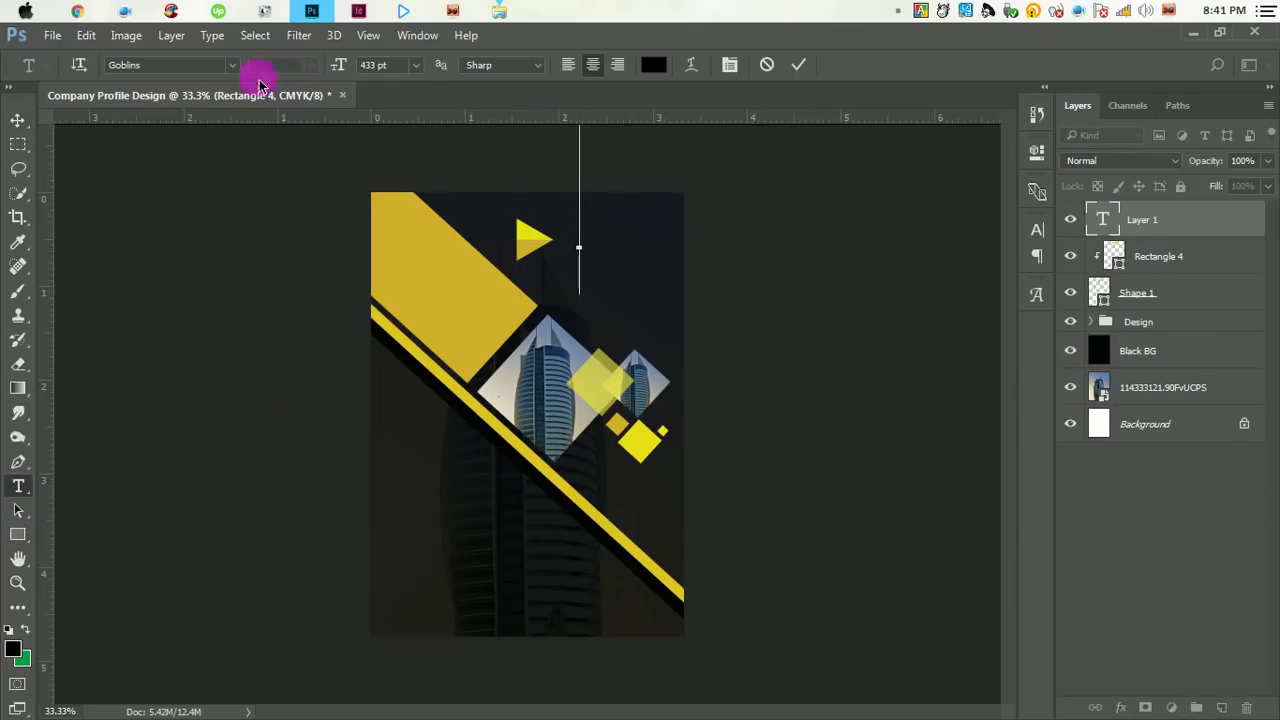
left_click(82, 65)
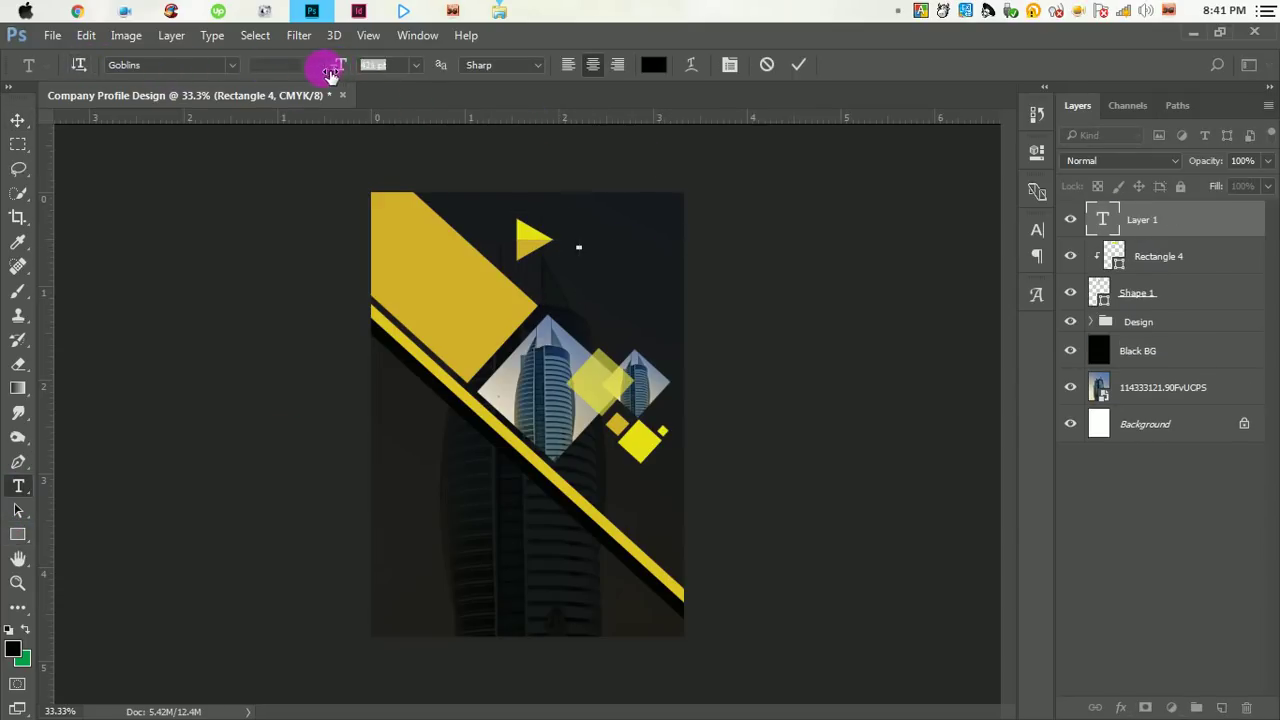
left_click_drag(308, 72, 8, 62)
left_click_drag(345, 76, 330, 78)
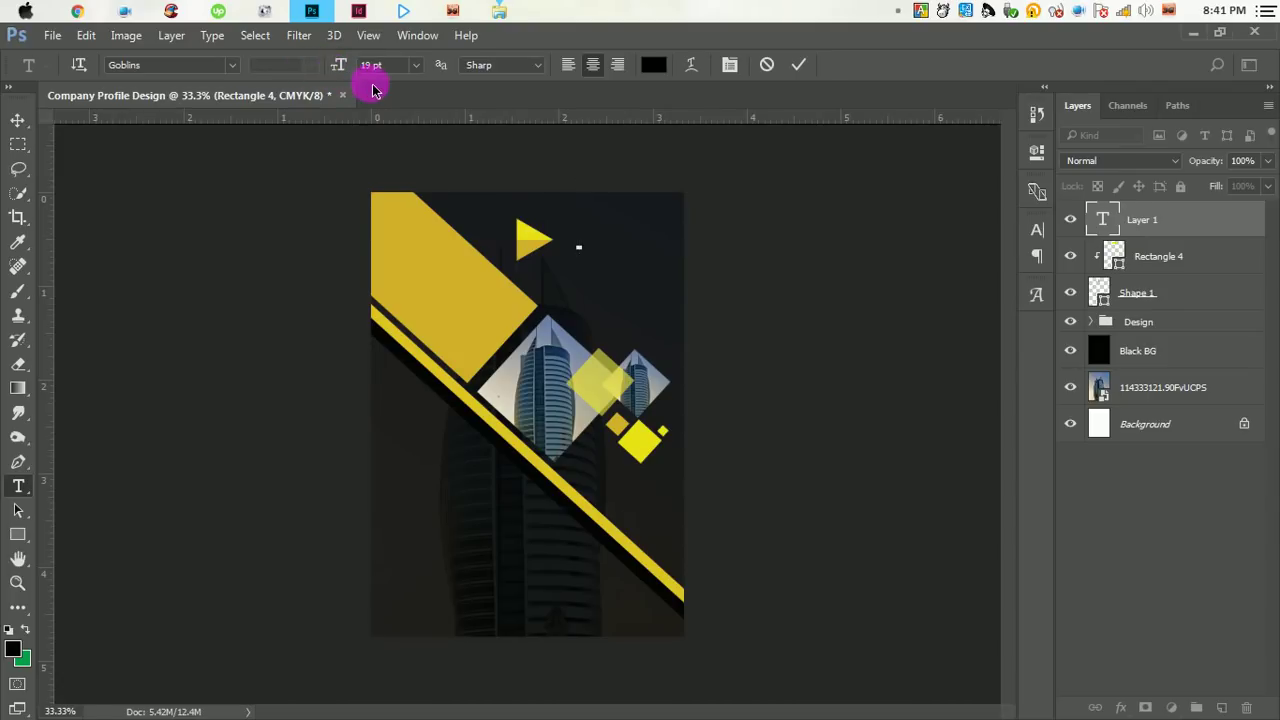
- Make the text gold Arial Bold reading APPLE GRAPHIC and commit it
key("ctrl+a")
left_click(653, 64)
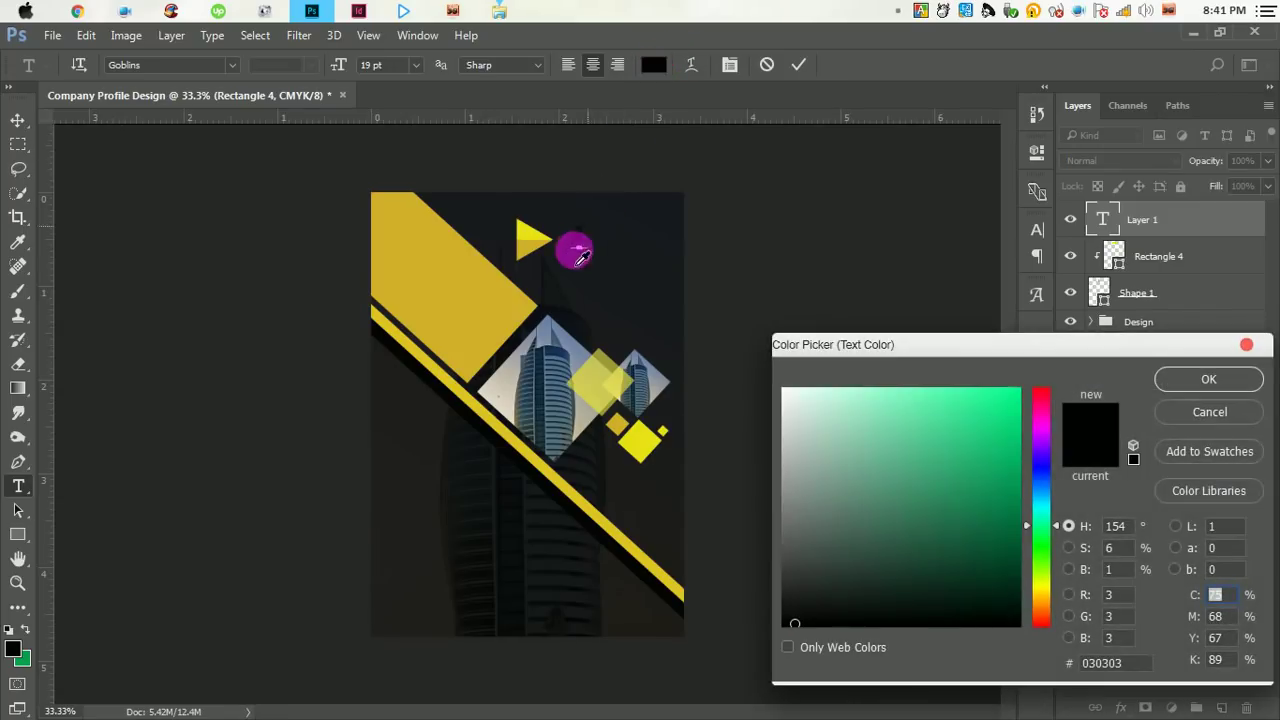
left_click(533, 245)
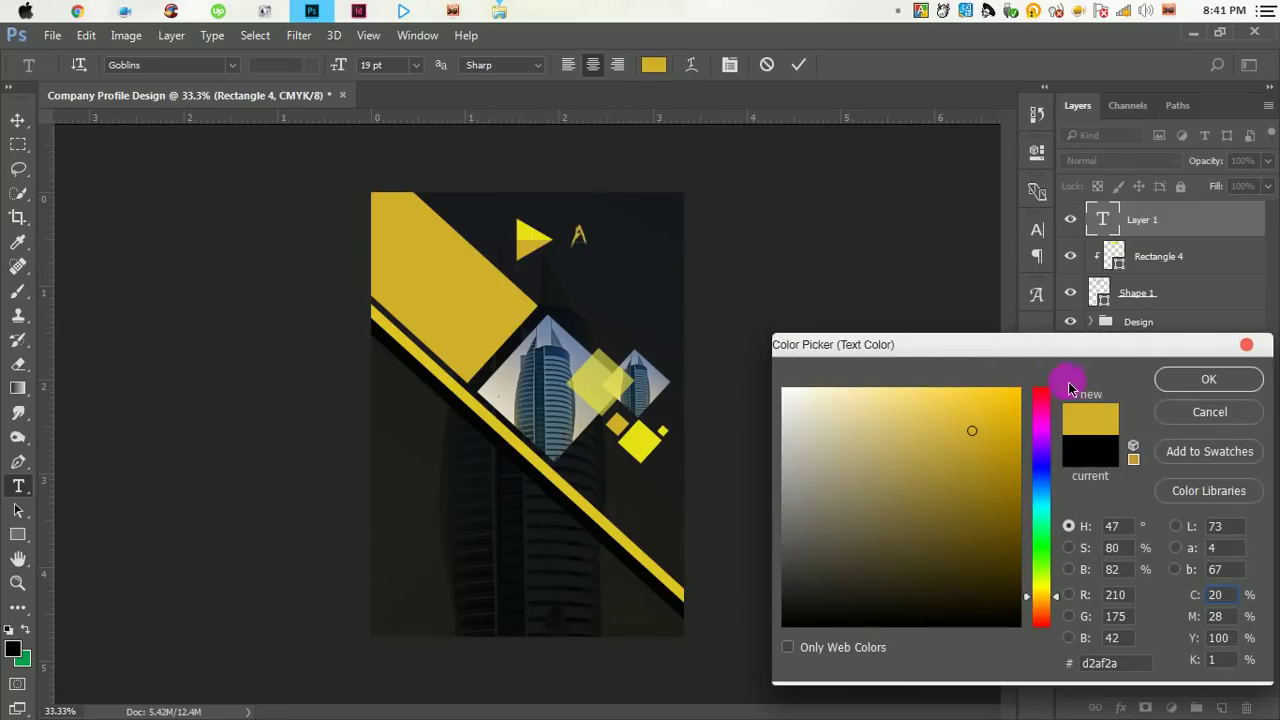
left_click(1191, 379)
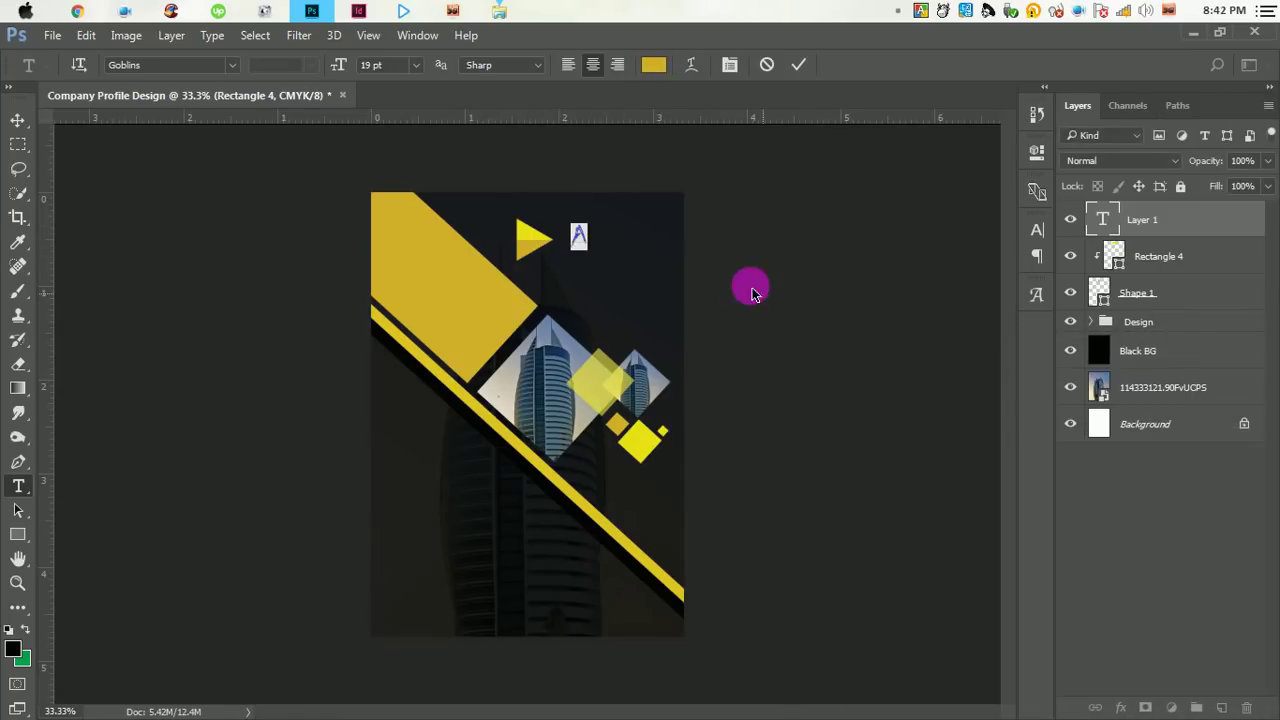
left_click(1037, 229)
left_click(850, 253)
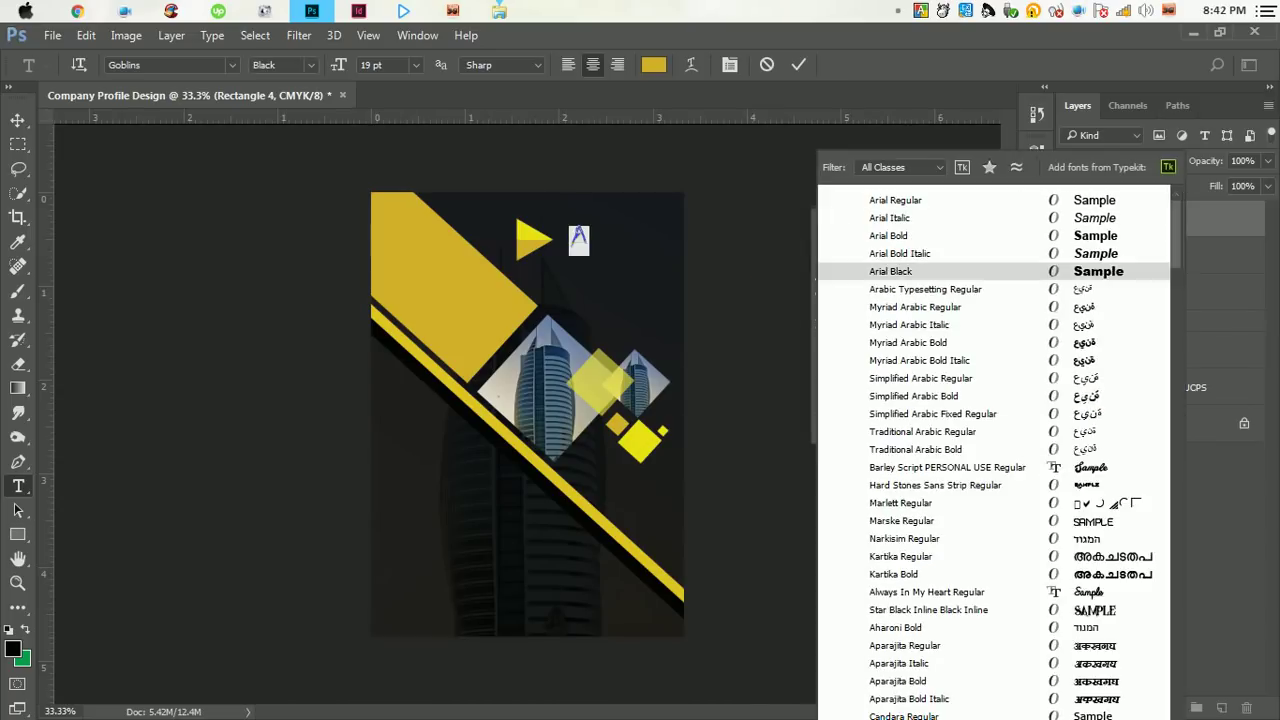
left_click(922, 236)
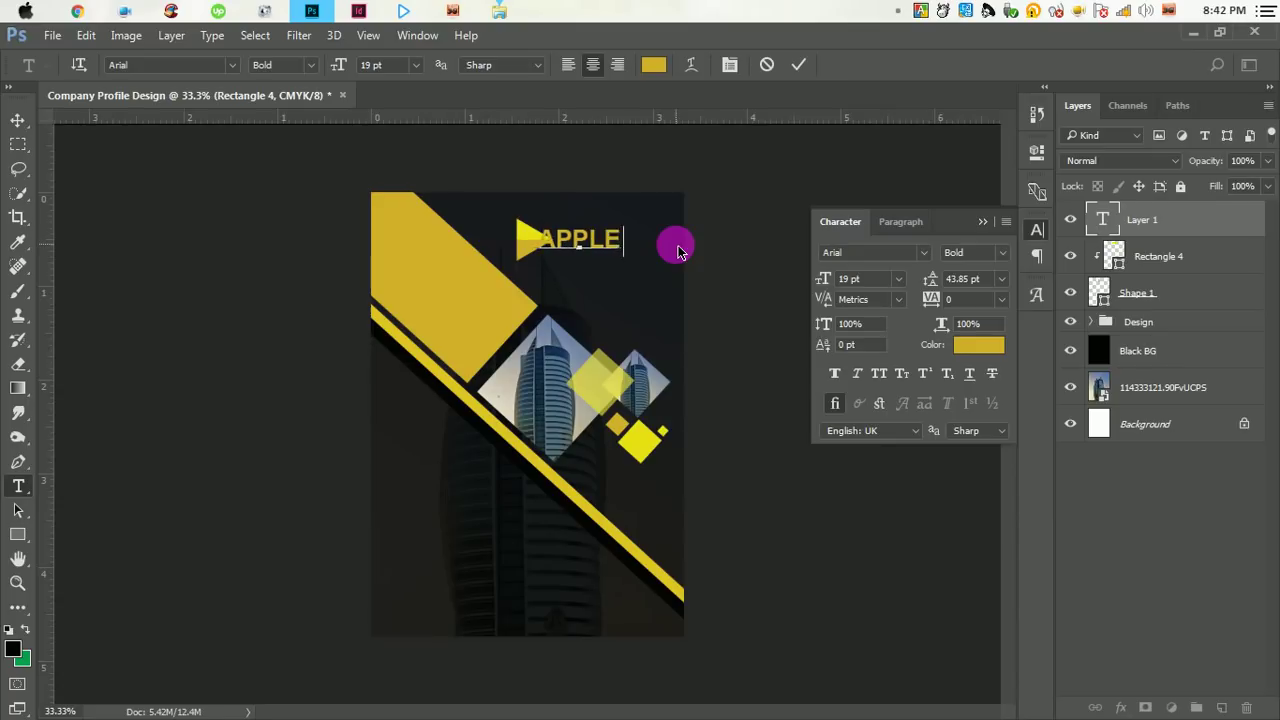
type(" GRAP")
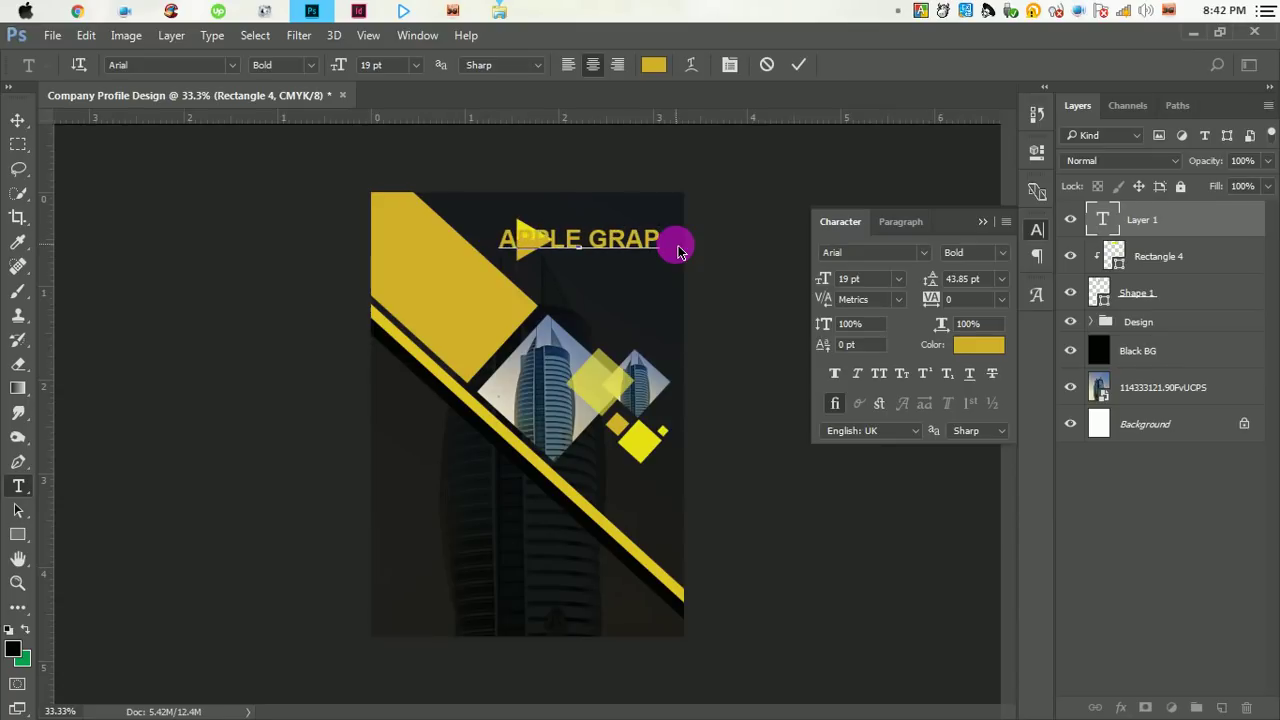
type("HIC")
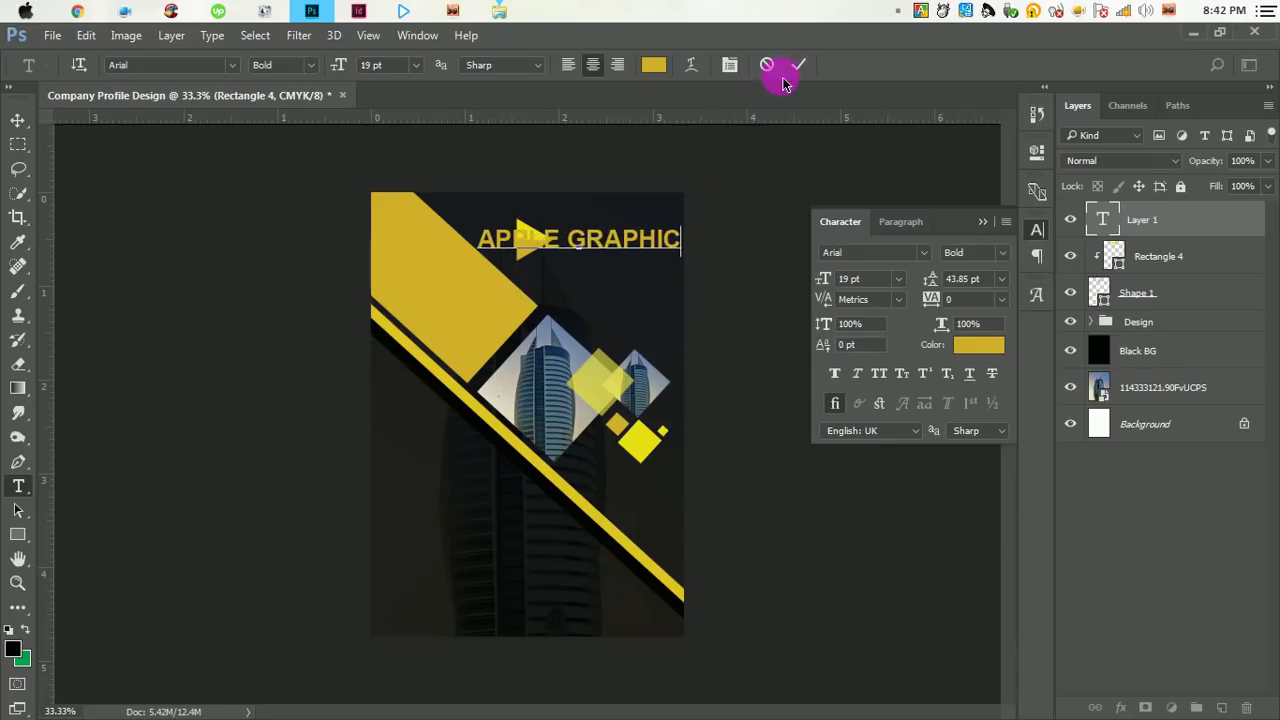
left_click(798, 64)
- Move APPLE GRAPHIC right of the triangle and enlarge it to about 111%
left_click(16, 122)
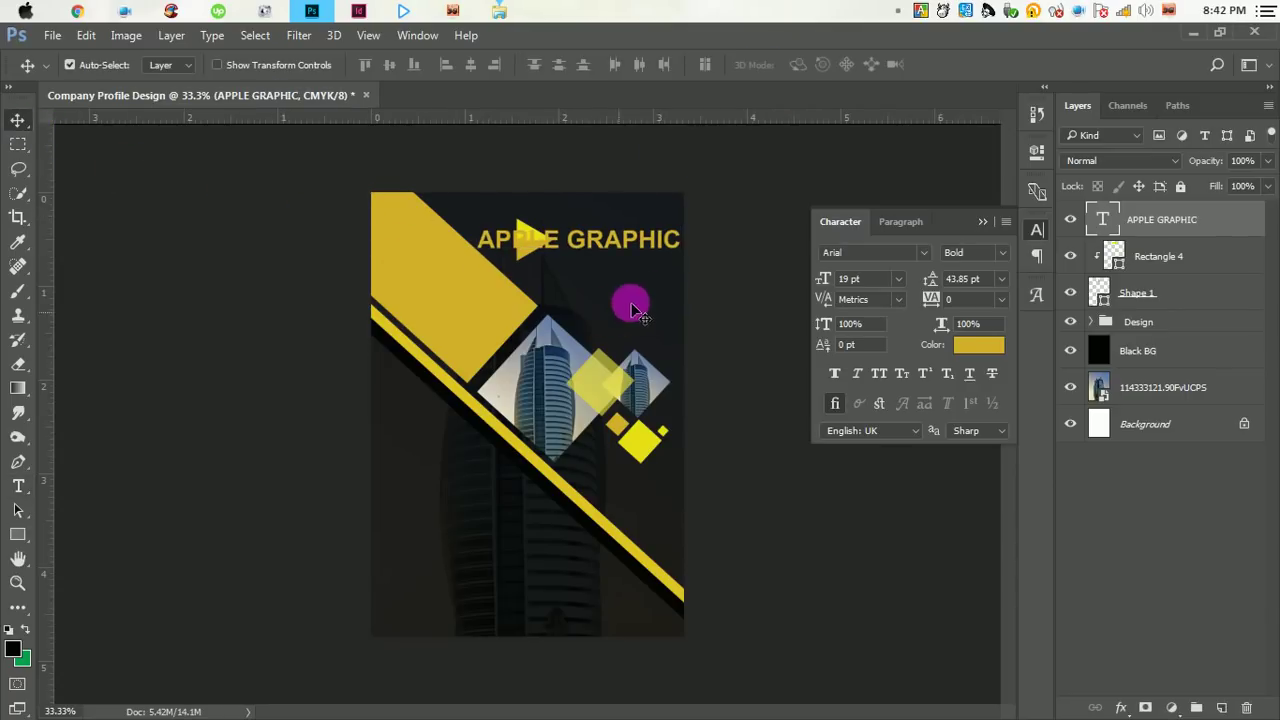
left_click_drag(600, 238, 683, 240)
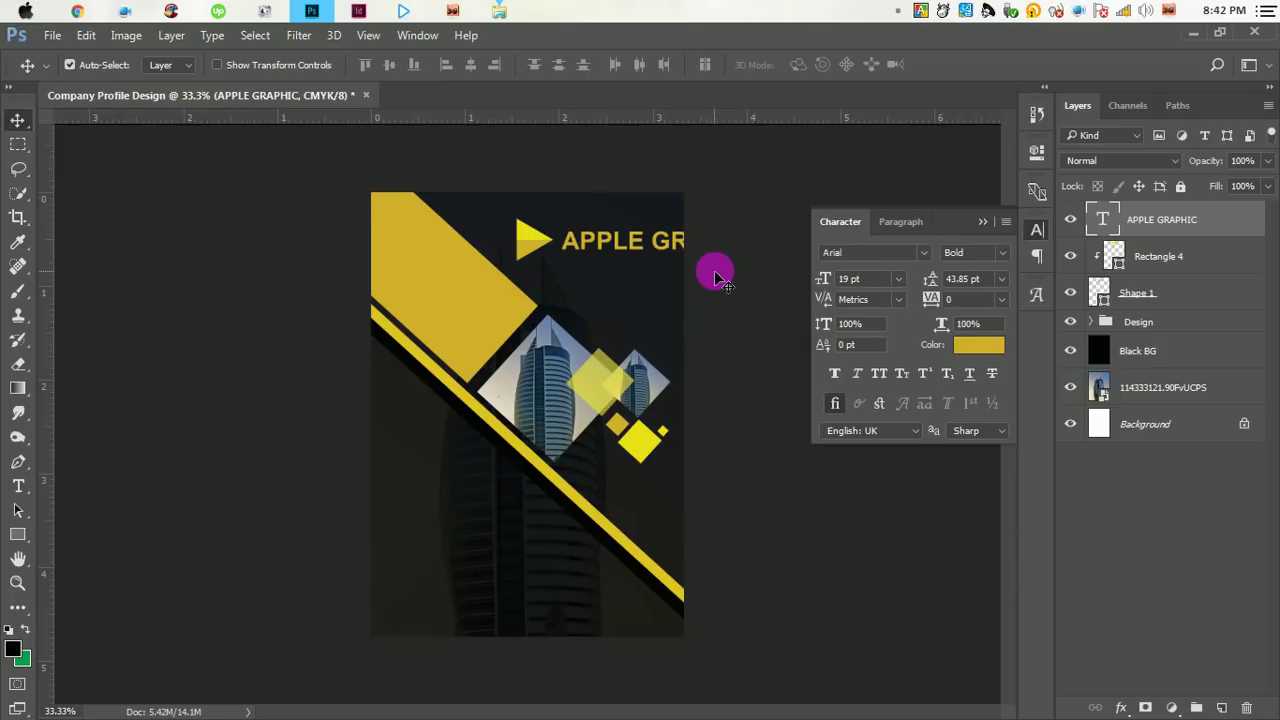
key("ctrl+t")
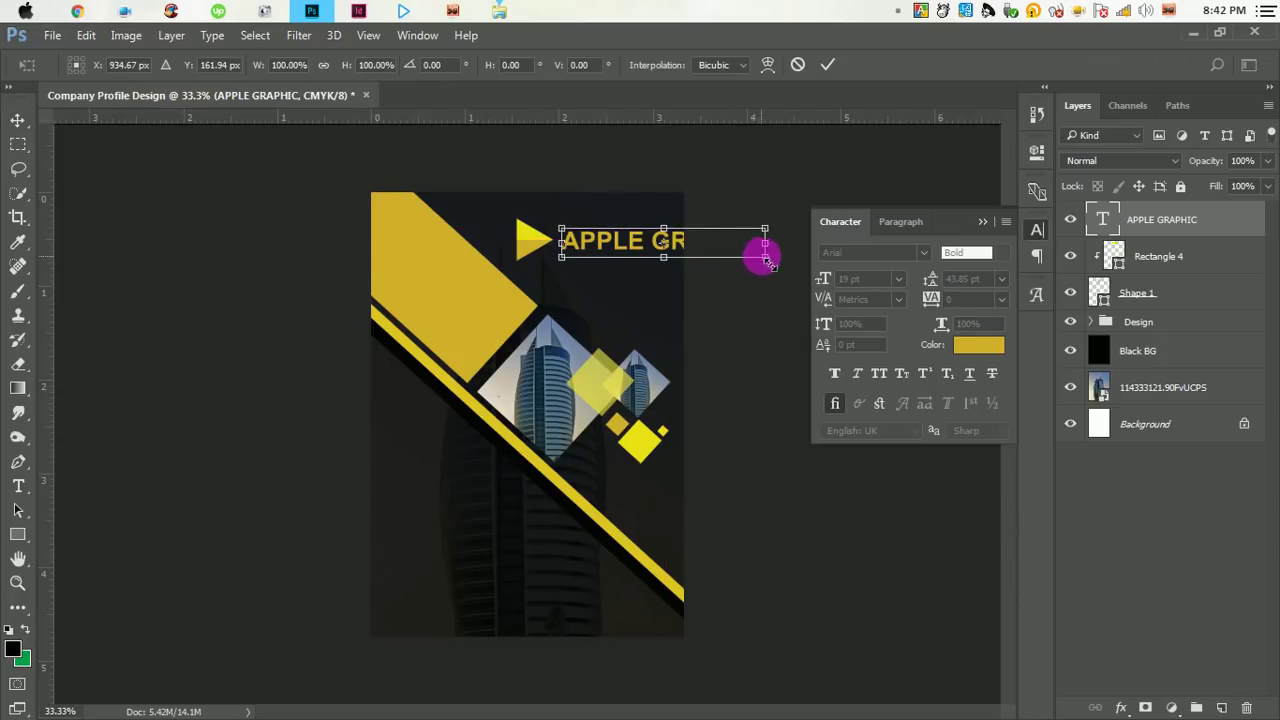
left_click_drag(766, 259, 788, 262)
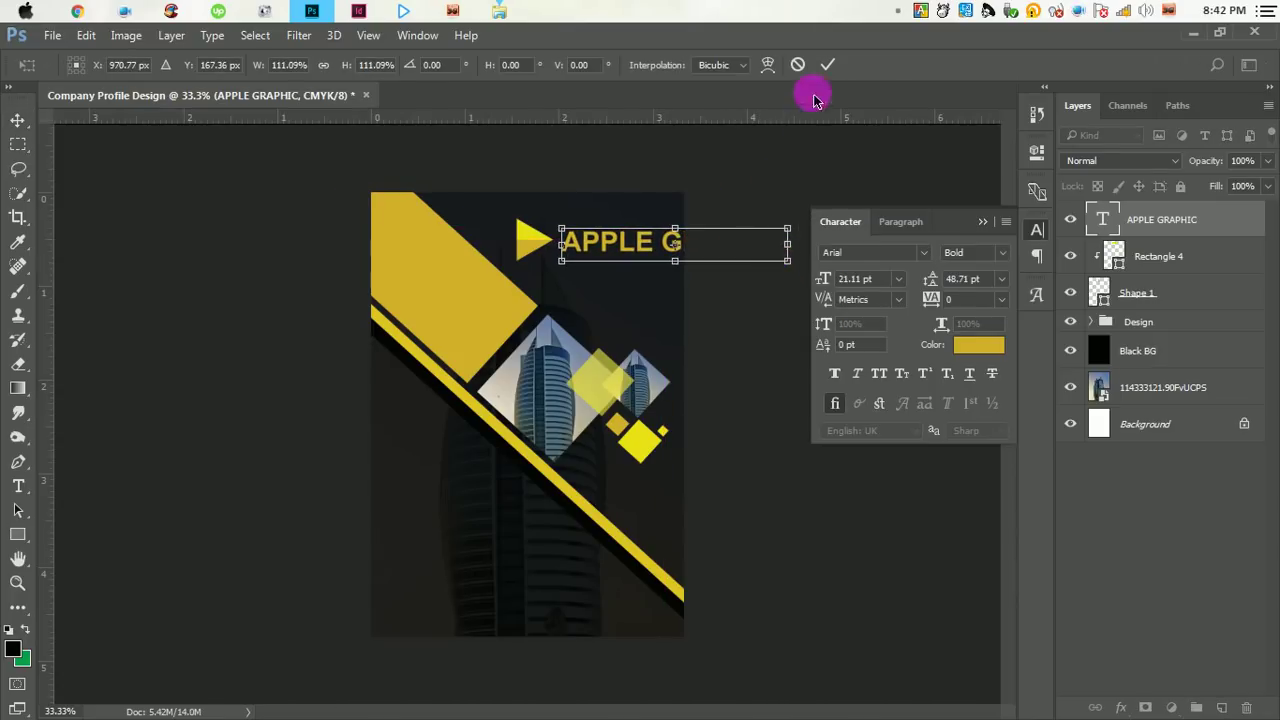
left_click(827, 64)
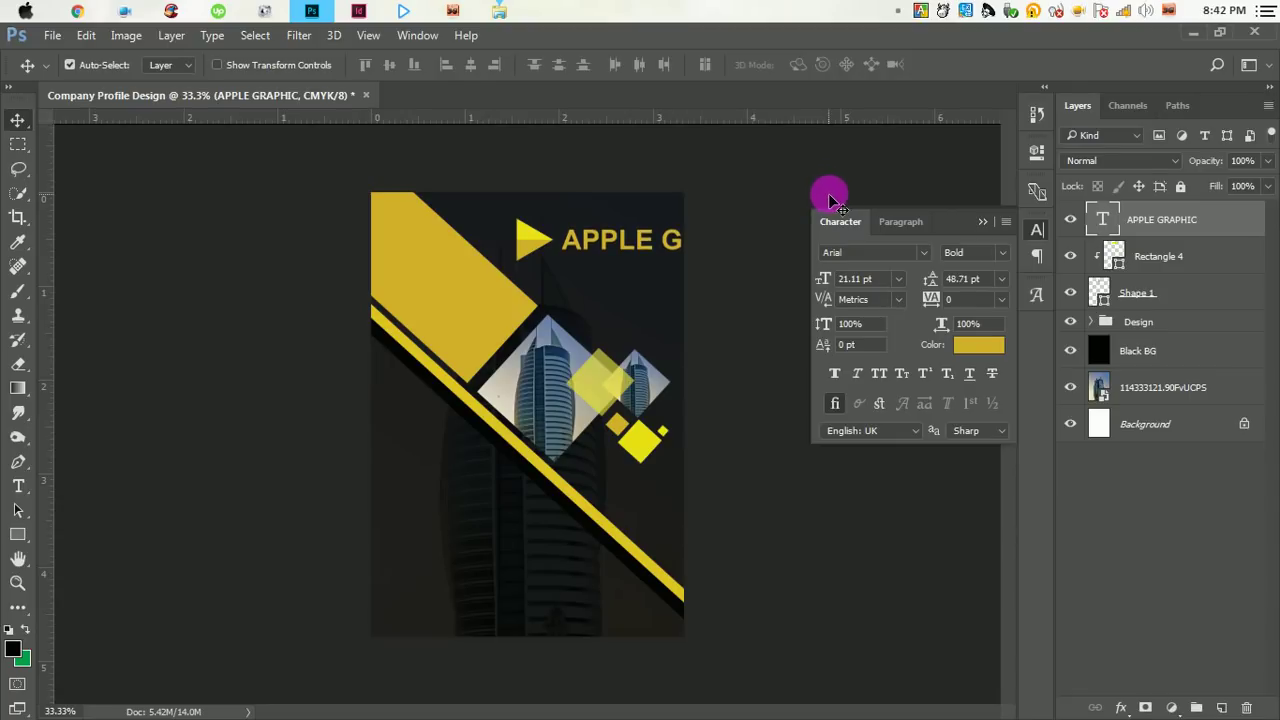
- Shrink the triangle and its Rectangle 4 overlay to about 82%
left_click_drag(1100, 220, 1122, 264)
left_click(1158, 270)
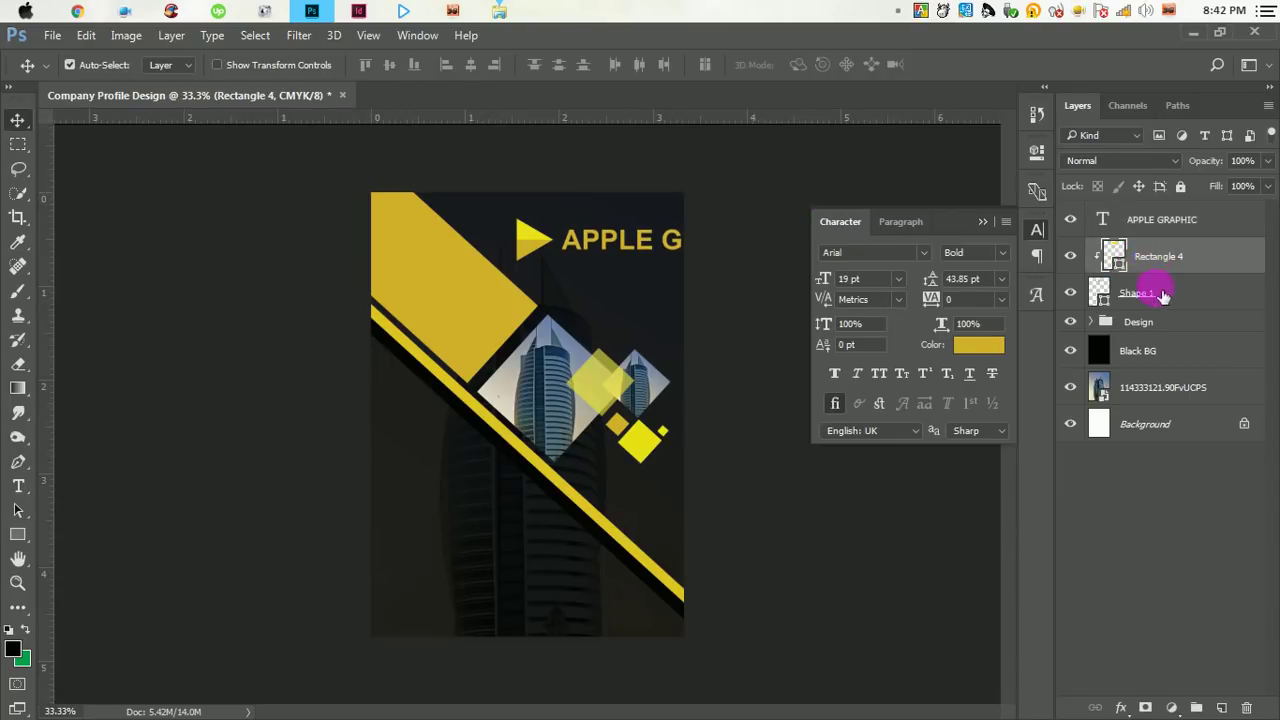
left_click(1128, 310, "shift")
key("ctrl+t")
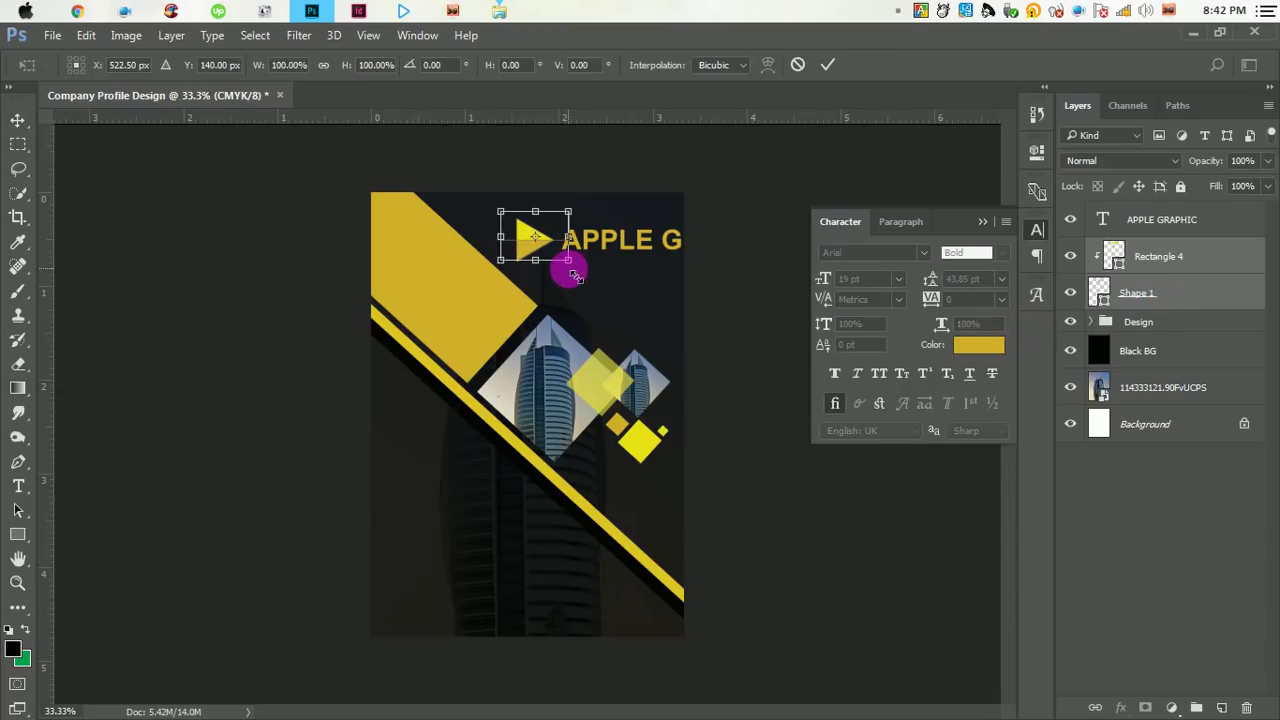
left_click_drag(575, 269, 568, 258)
left_click(826, 70)
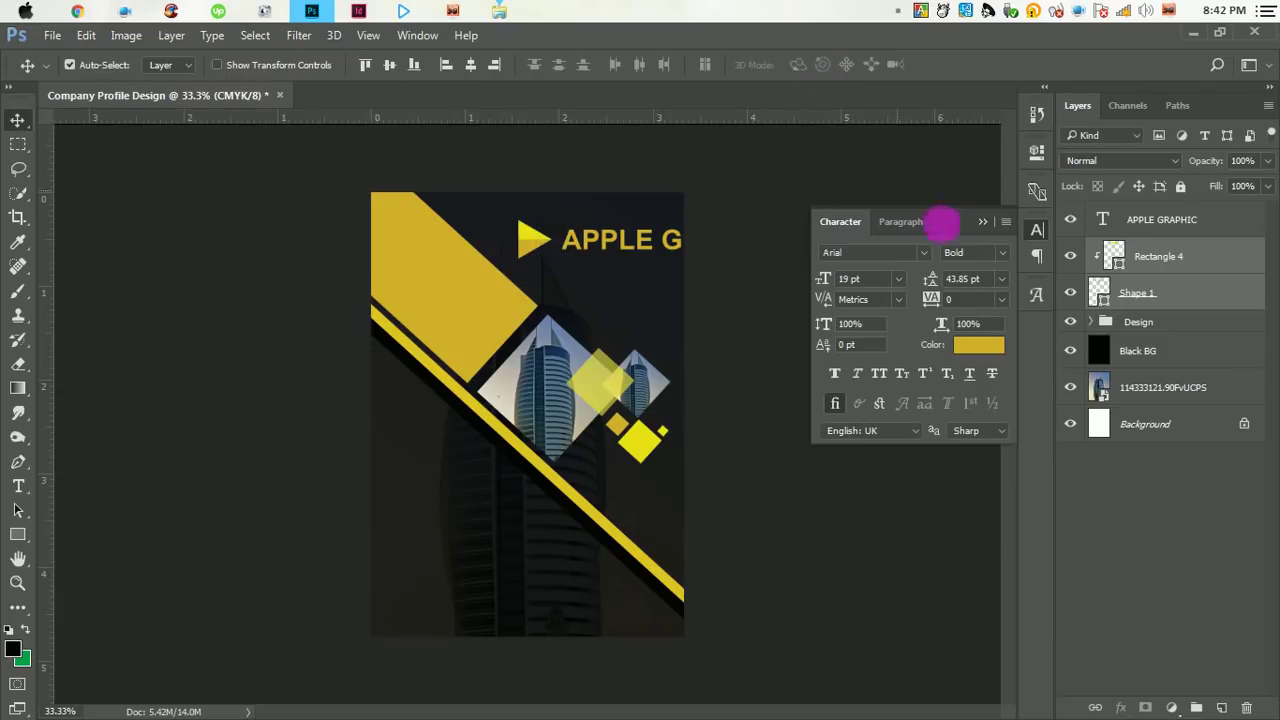
- Group the three logo layers into a group named Company and close the Character panel
left_click(1178, 229, "shift")
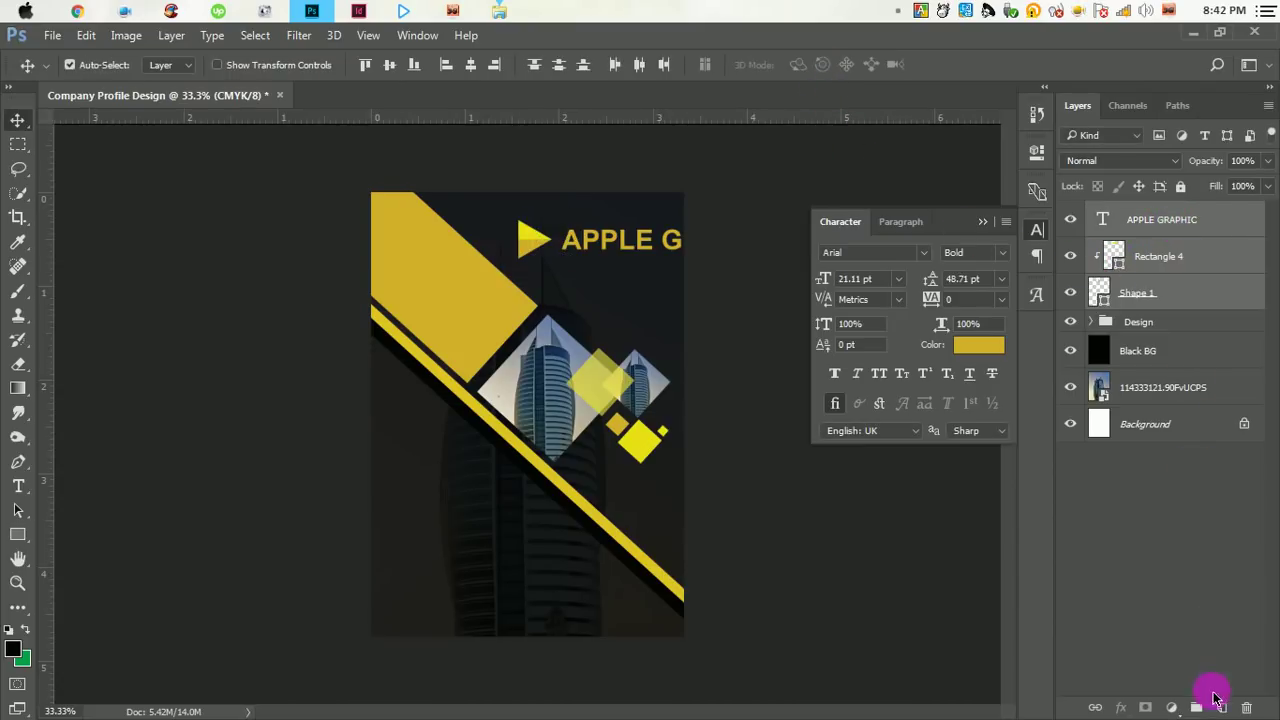
left_click(1196, 707)
double_click(1136, 216)
type("Company")
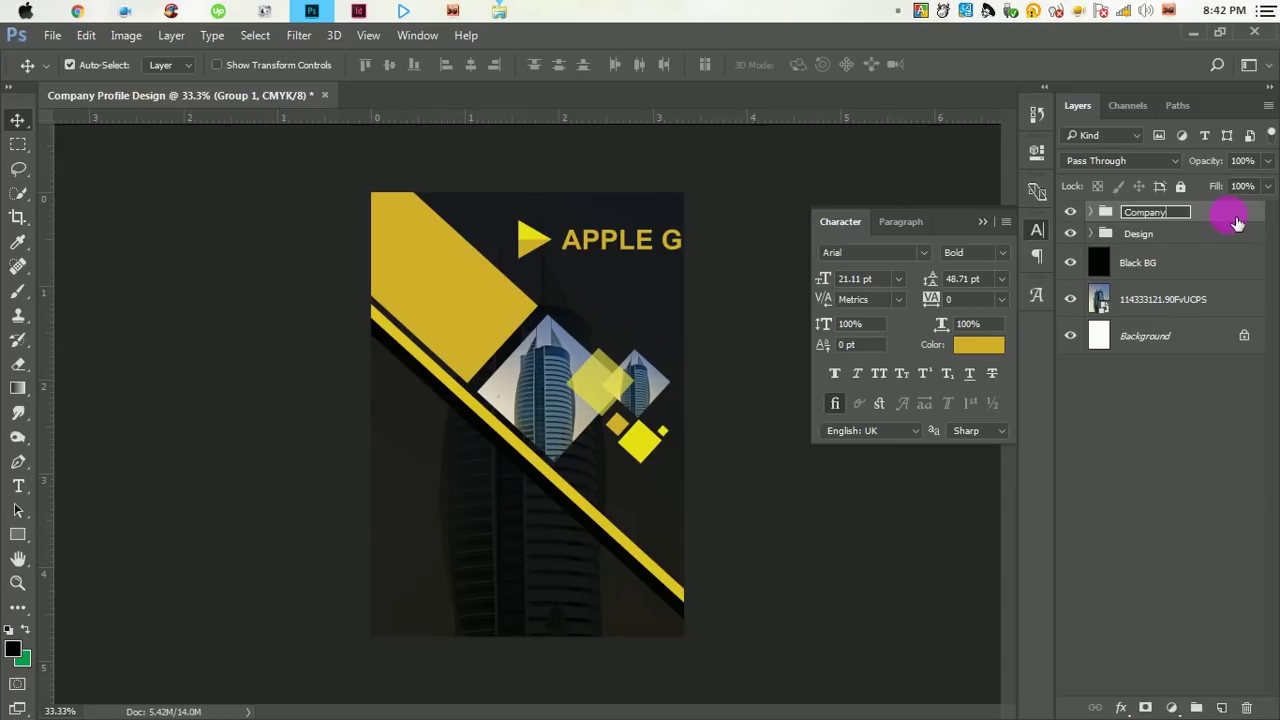
key("Return")
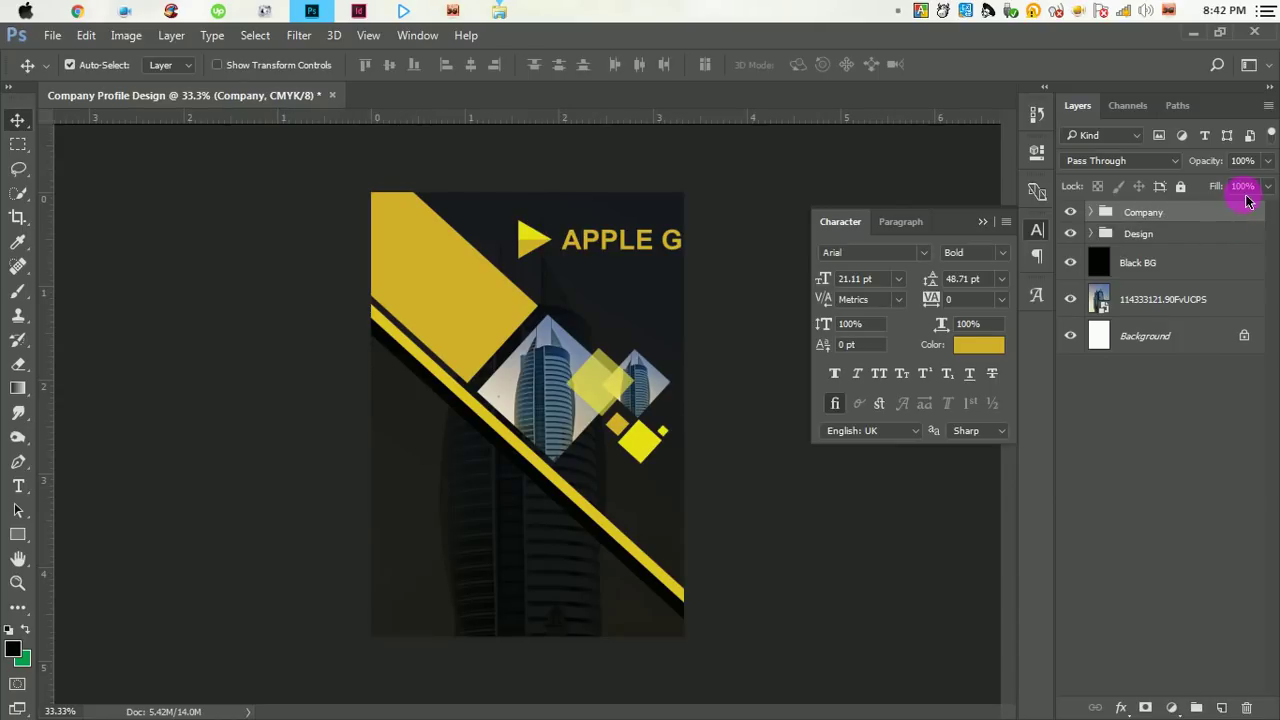
left_click(983, 221)
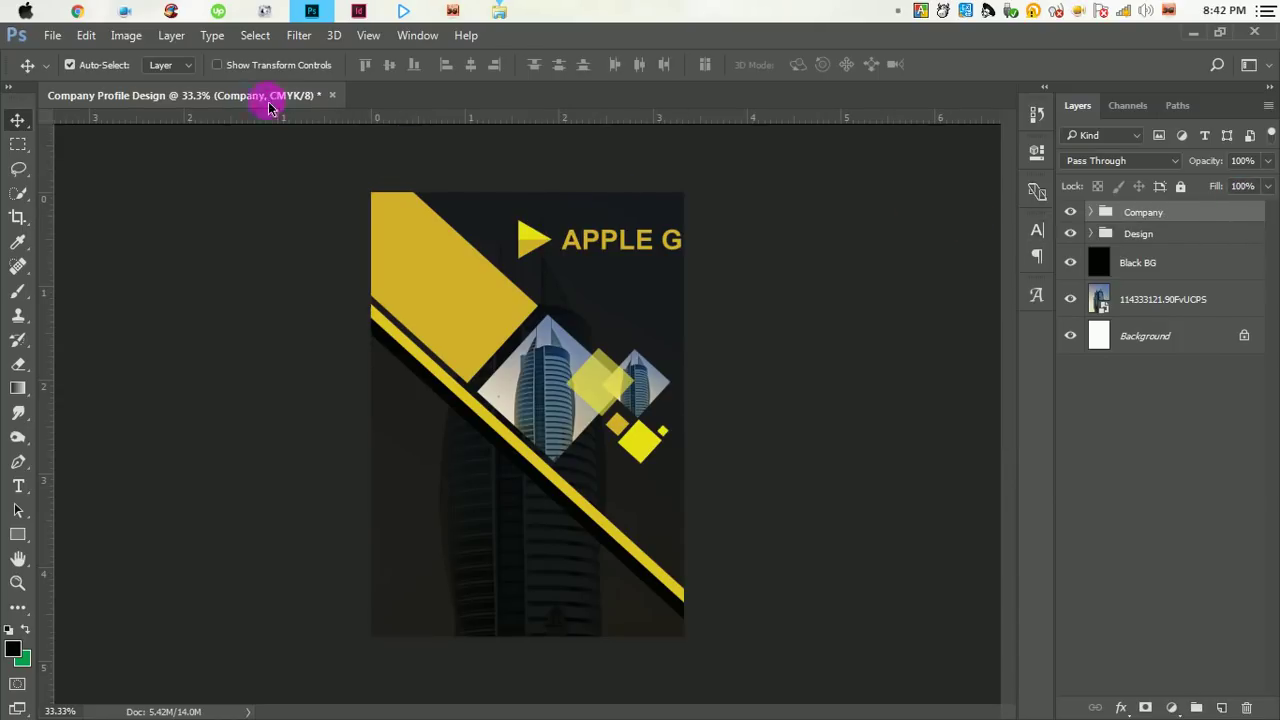
- Scale the Company logo group down so APPLE GRAPHIC fits
left_click(94, 46)
left_click(172, 377)
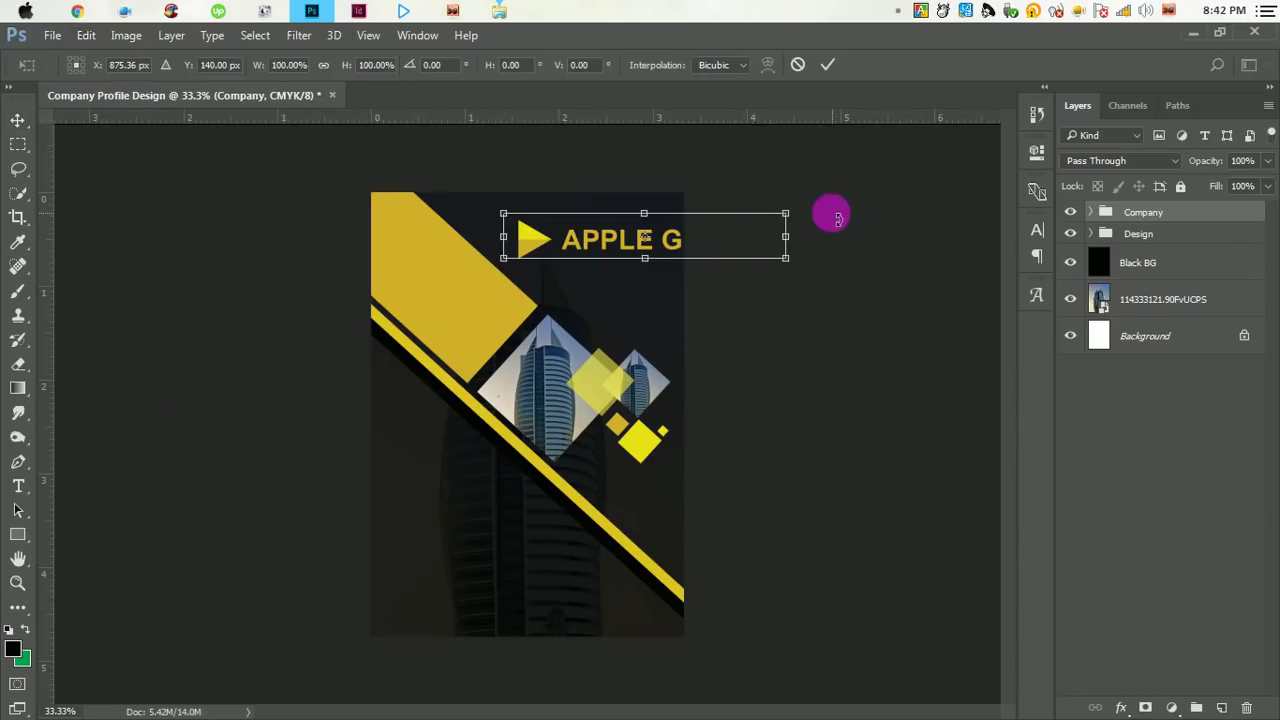
left_click_drag(786, 213, 688, 224)
left_click(828, 64)
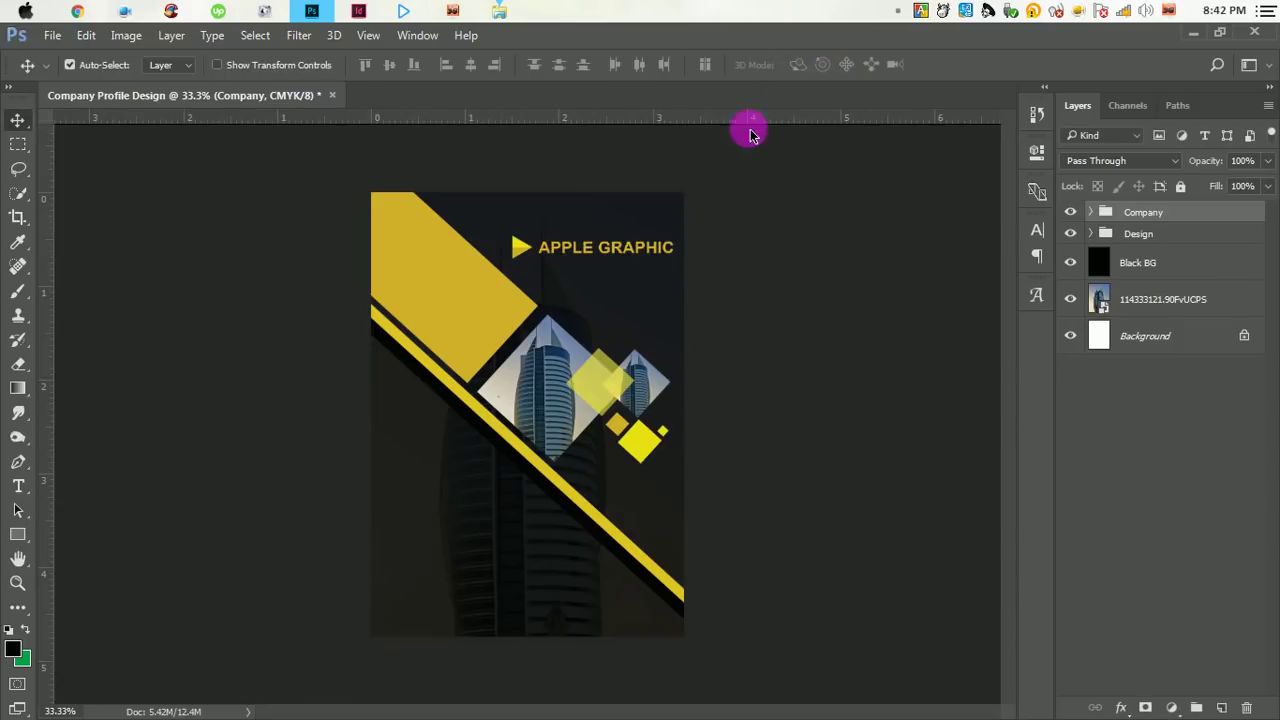
- Position the Company group slightly higher near the cover's top-right corner
mouse_move(606, 245)
left_mouse_down()
mouse_move(599, 235)
mouse_move(667, 255)
left_mouse_up()
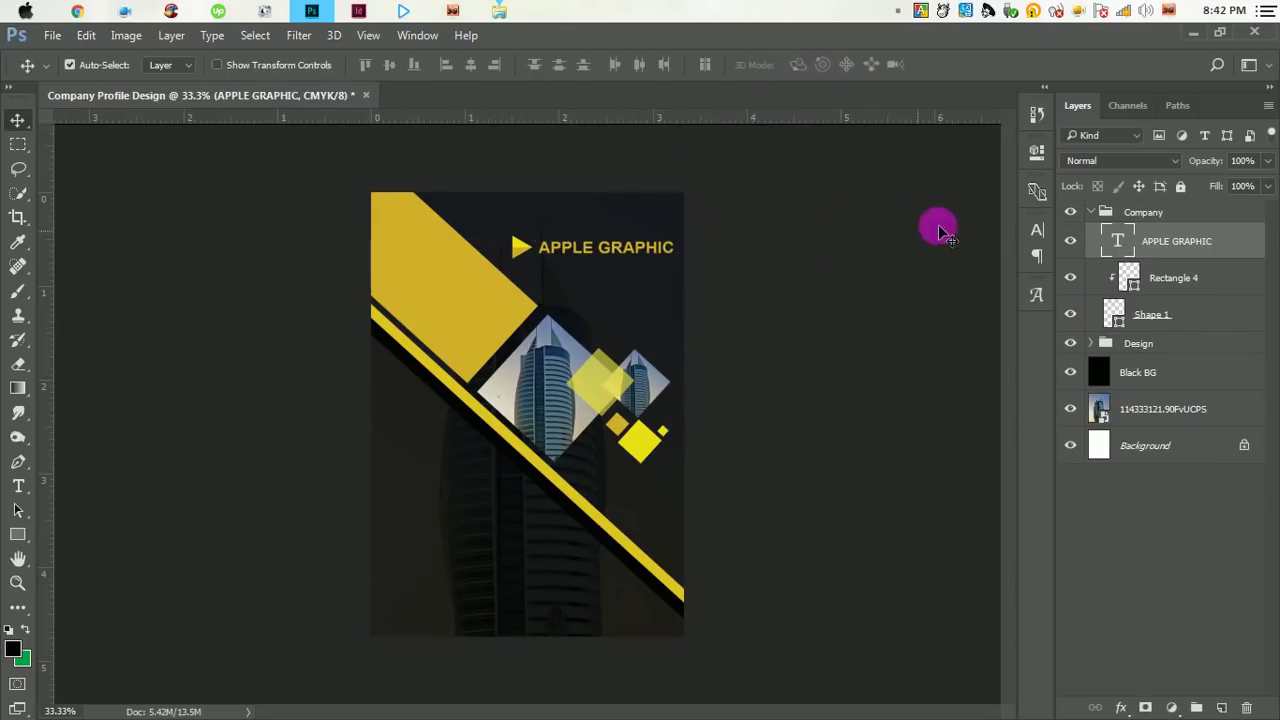
left_click(72, 68)
left_click(1097, 214)
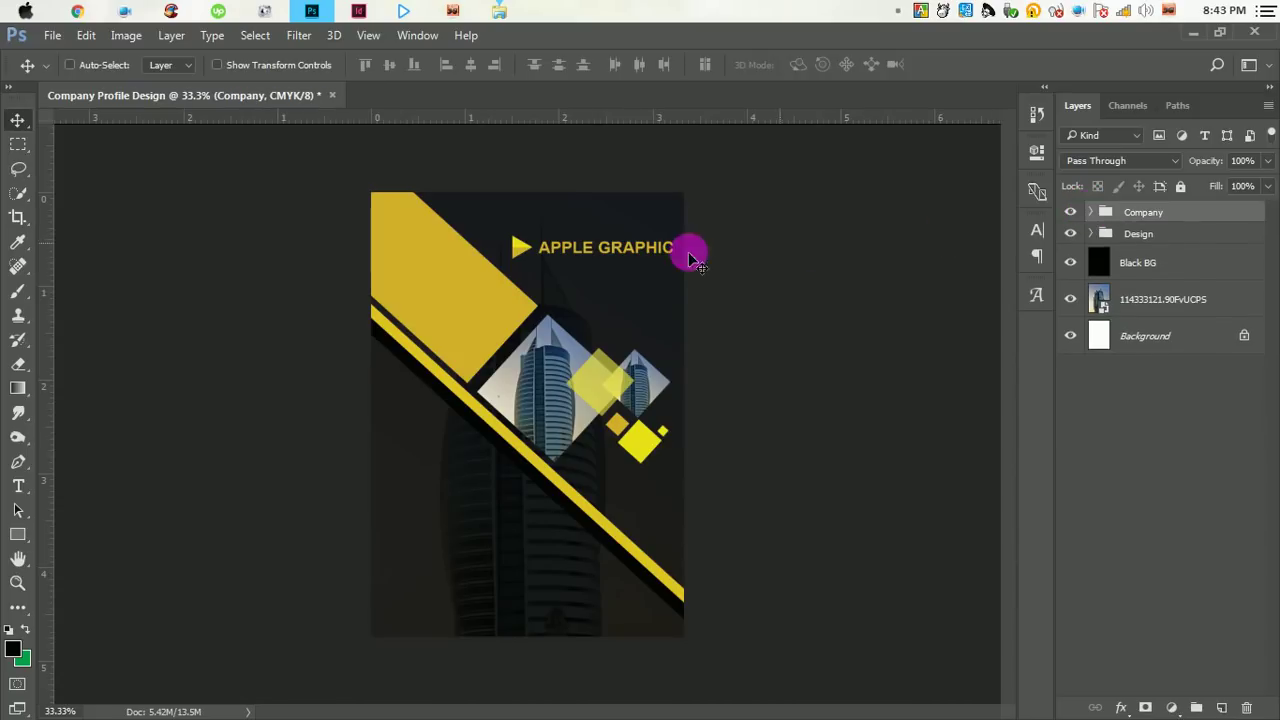
left_click_drag(588, 261, 586, 250)
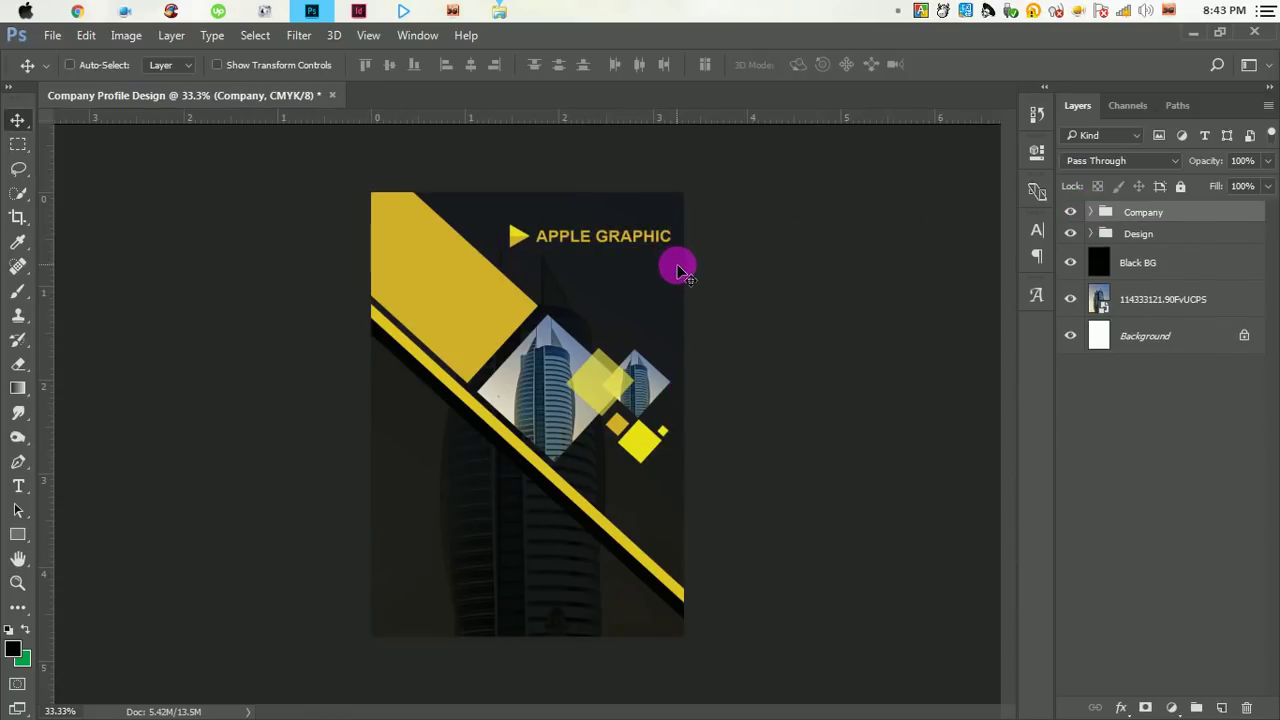
key("Down")
key("Down")
key("Down")
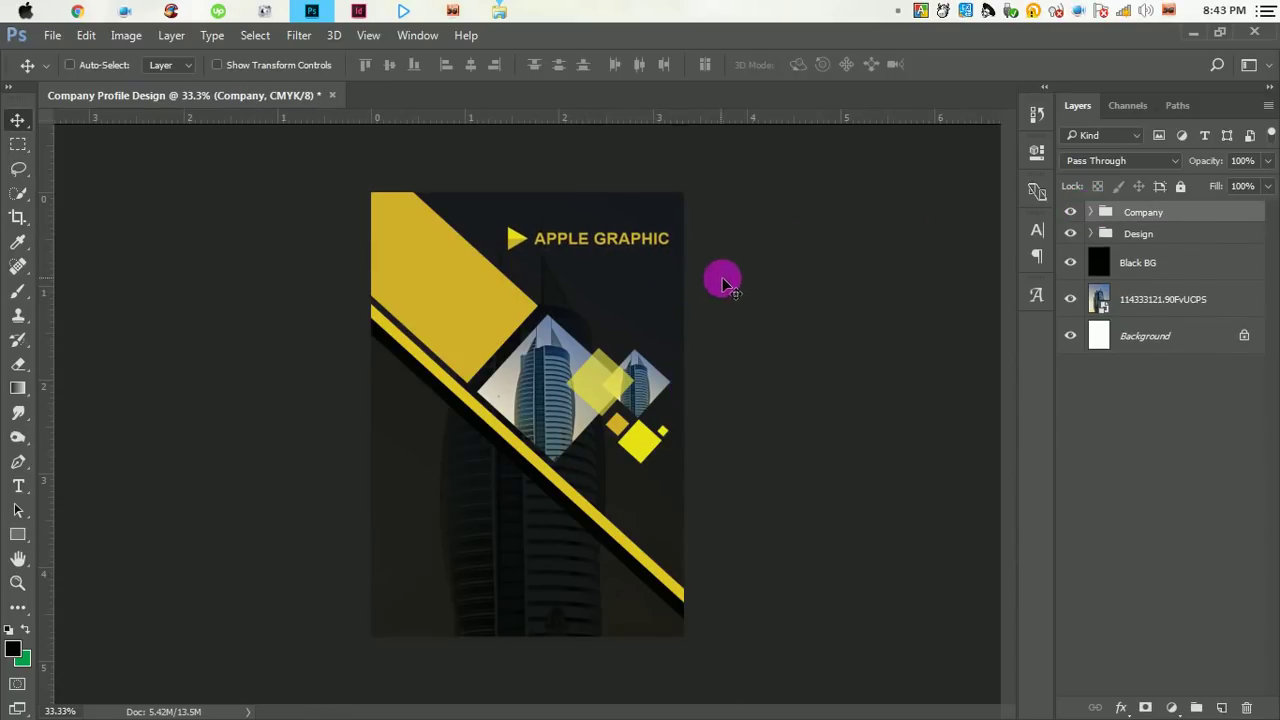
key("ctrl")
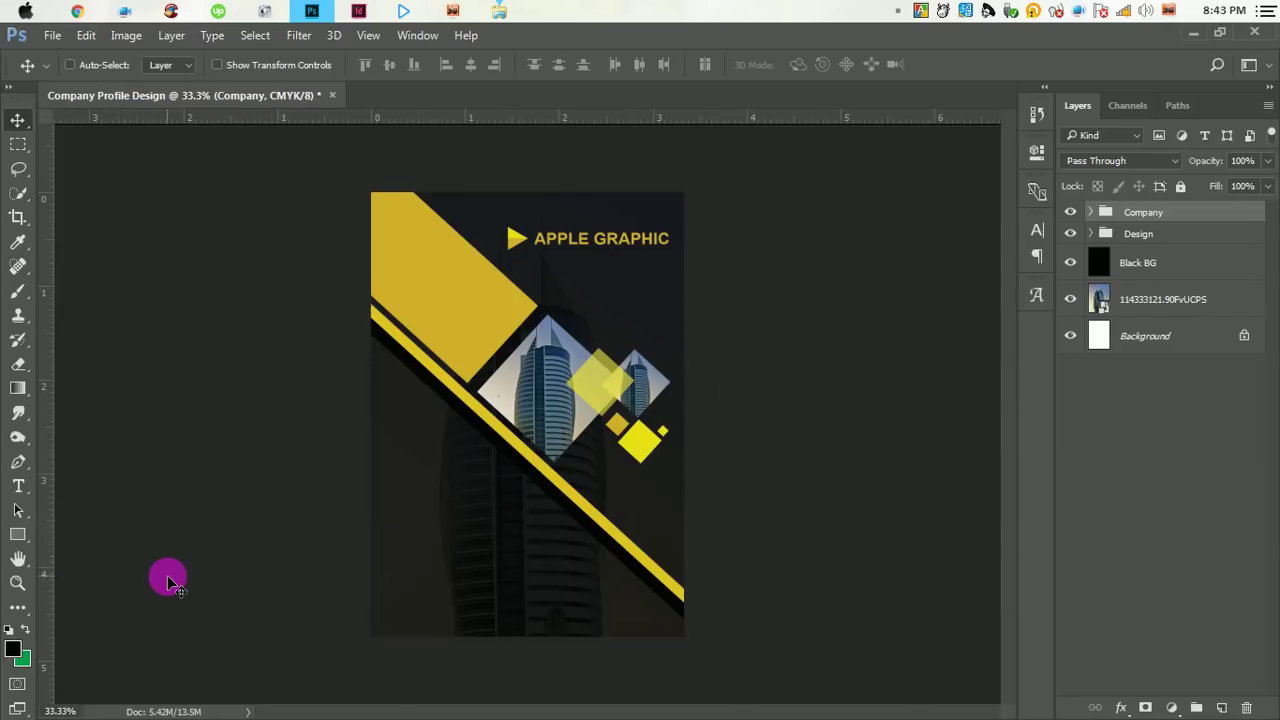
- Draw a small gold circle near the cover's bottom and nudge it slightly right
right_click(18, 540)
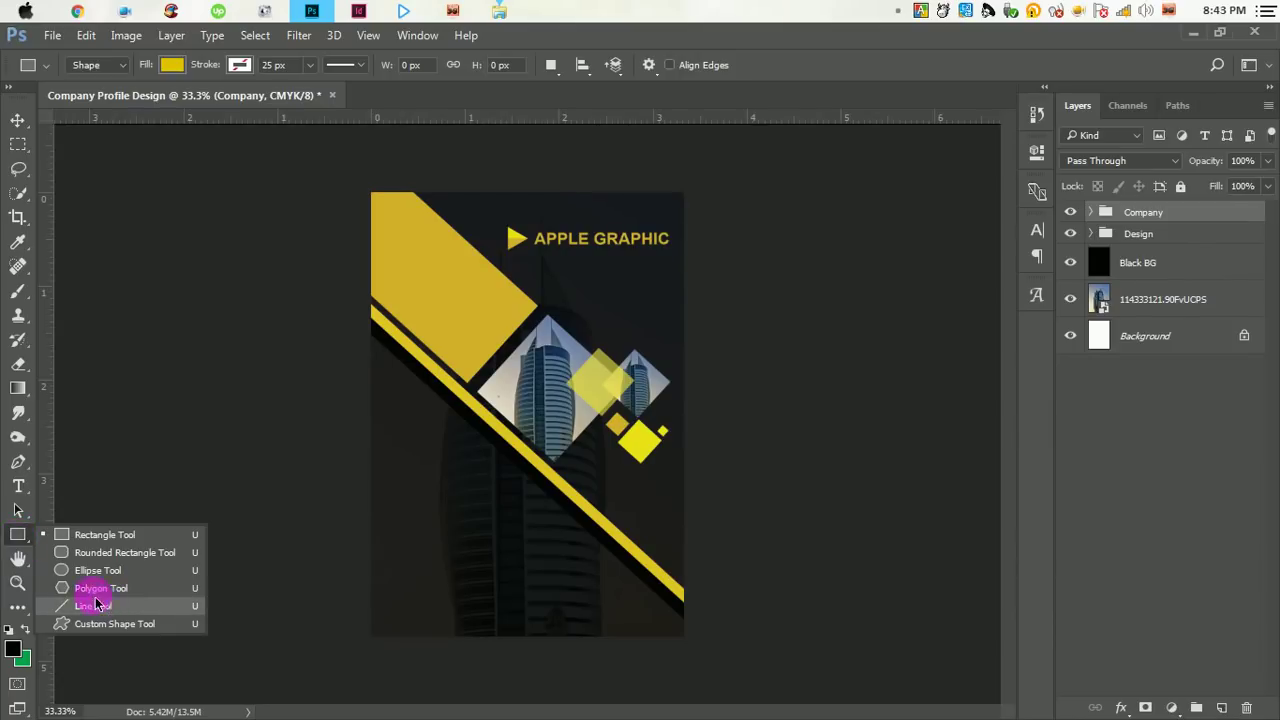
left_click(82, 566)
mouse_move(508, 598)
left_mouse_down()
mouse_move(545, 631)
mouse_move(530, 612)
left_mouse_up()
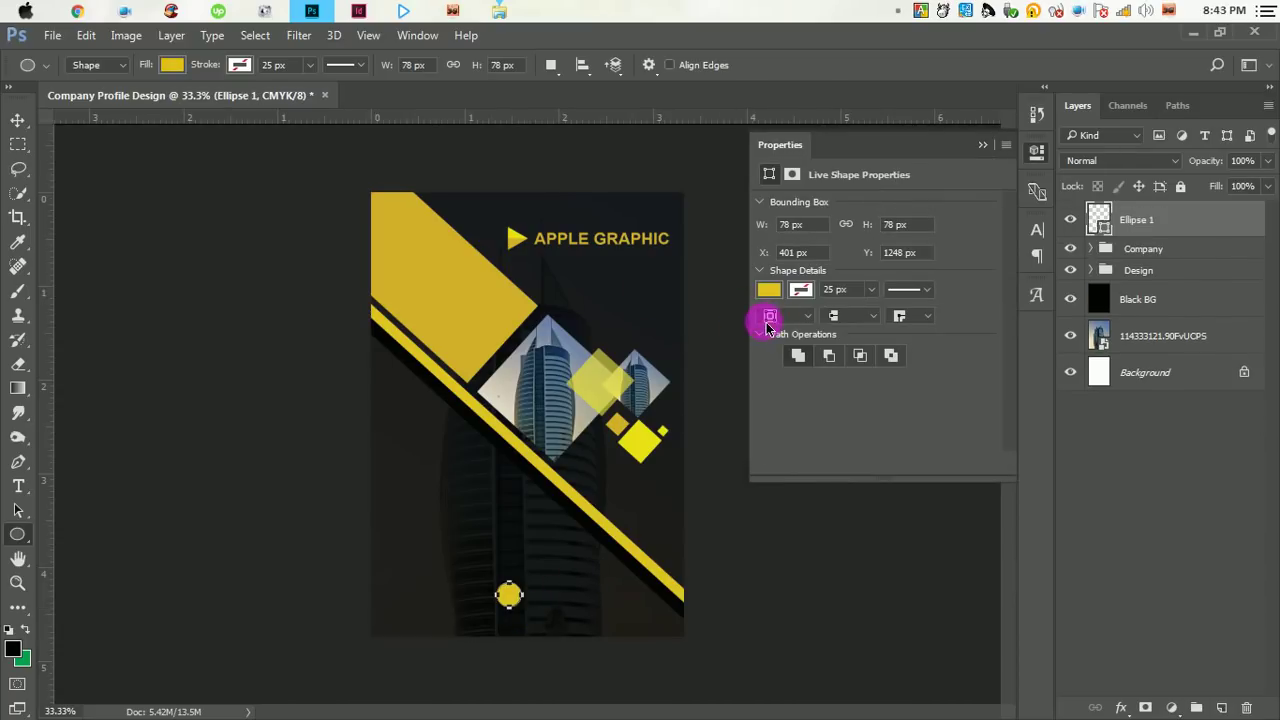
left_click(18, 120)
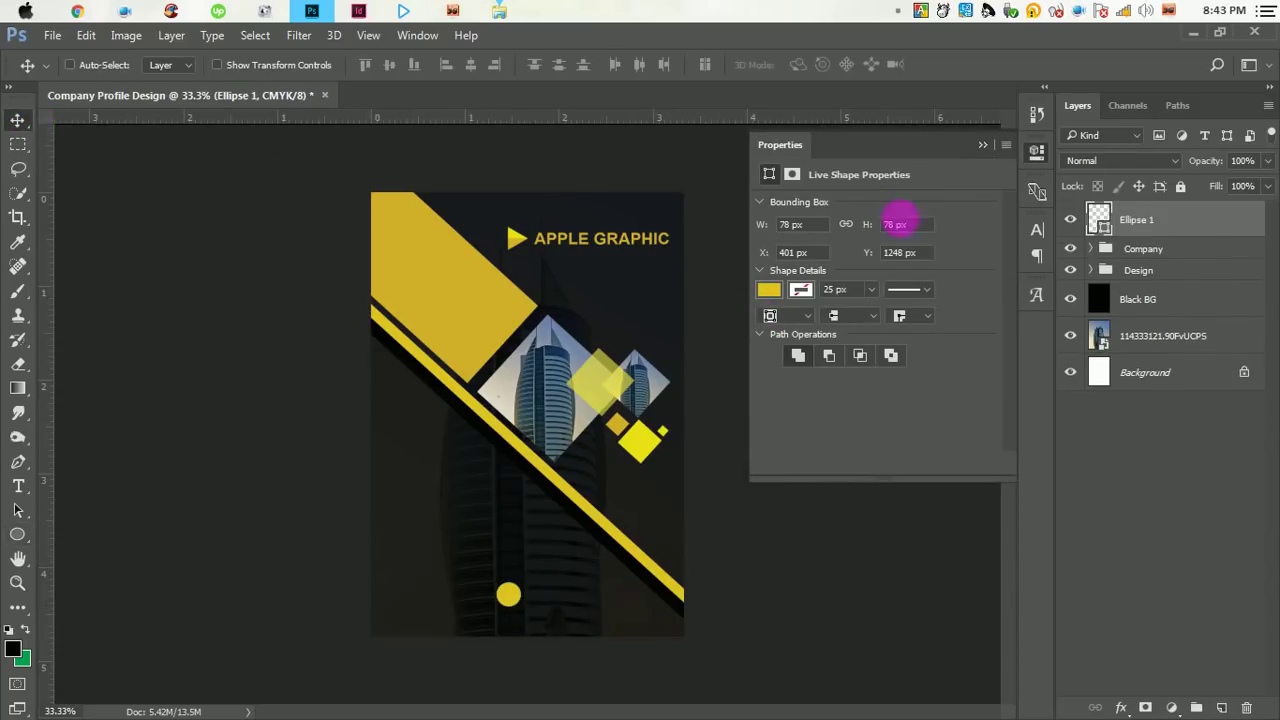
left_click(984, 145)
left_click(540, 634, "ctrl")
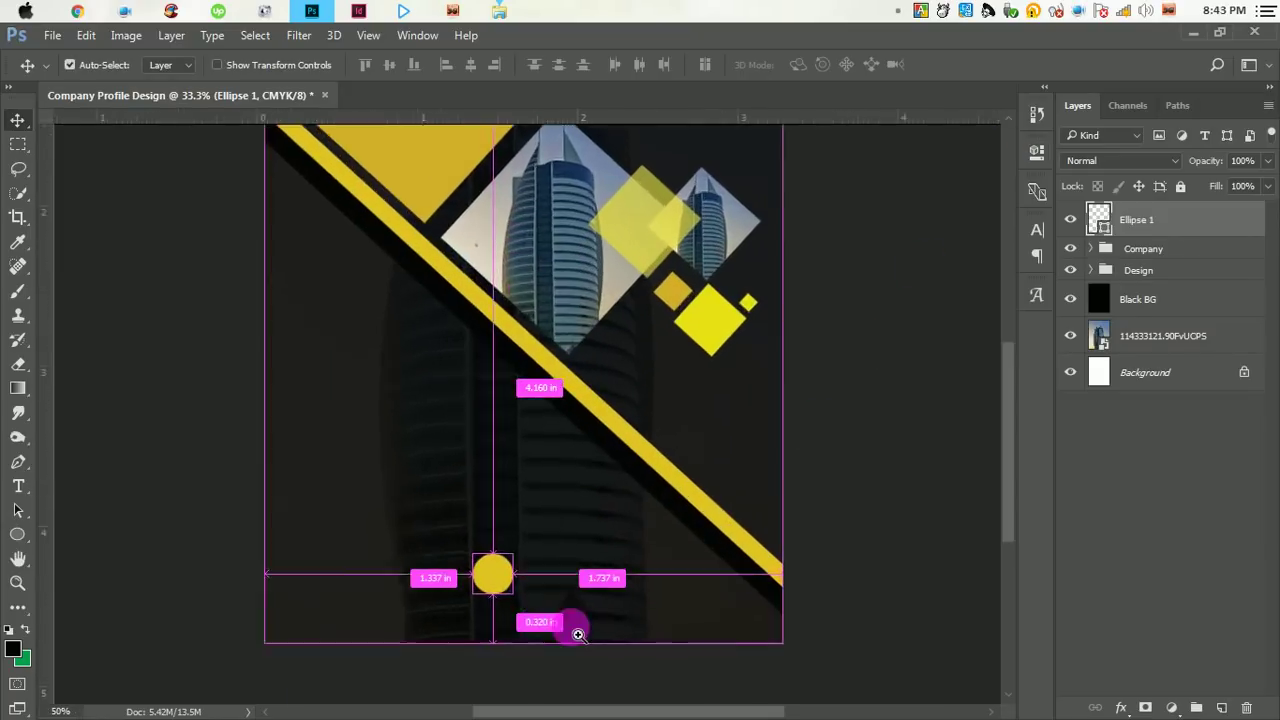
mouse_move(464, 458)
left_mouse_down()
mouse_move(626, 486)
mouse_move(600, 493)
mouse_move(598, 478)
mouse_move(538, 473)
left_mouse_up()
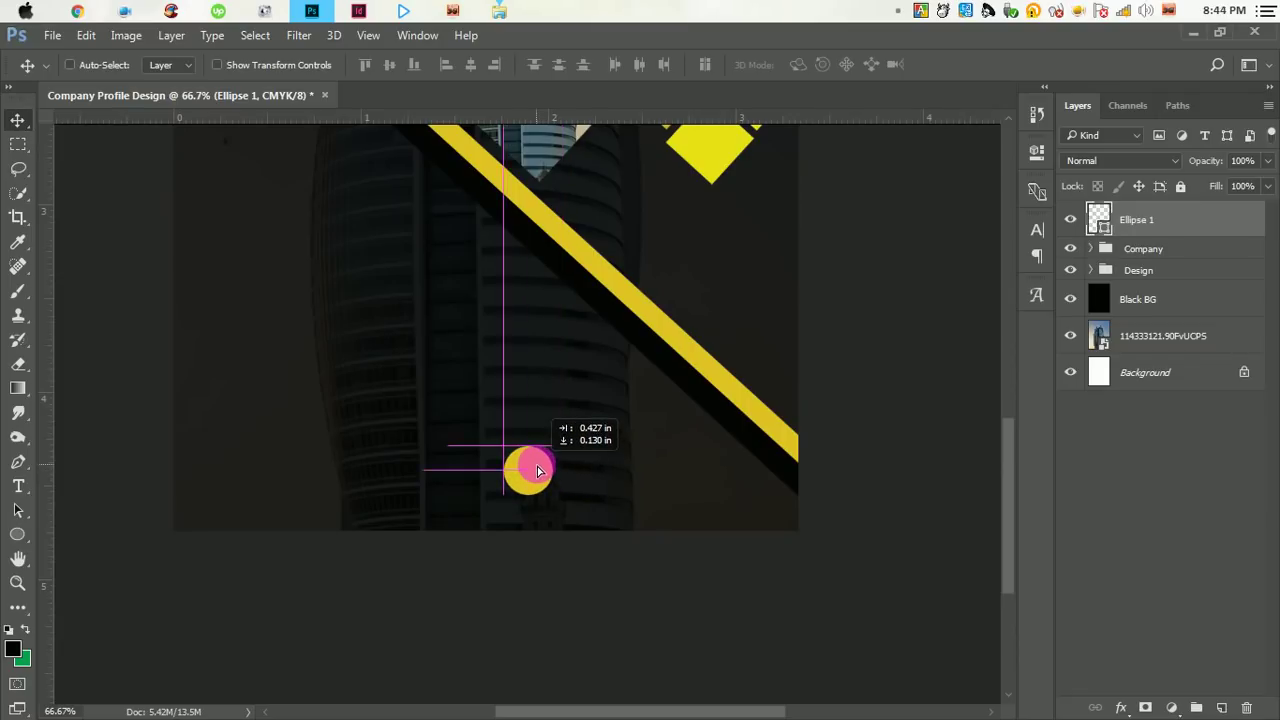
- Draw a gold rectangle covering the circle's right half
scroll(675, 400, "up", 4)
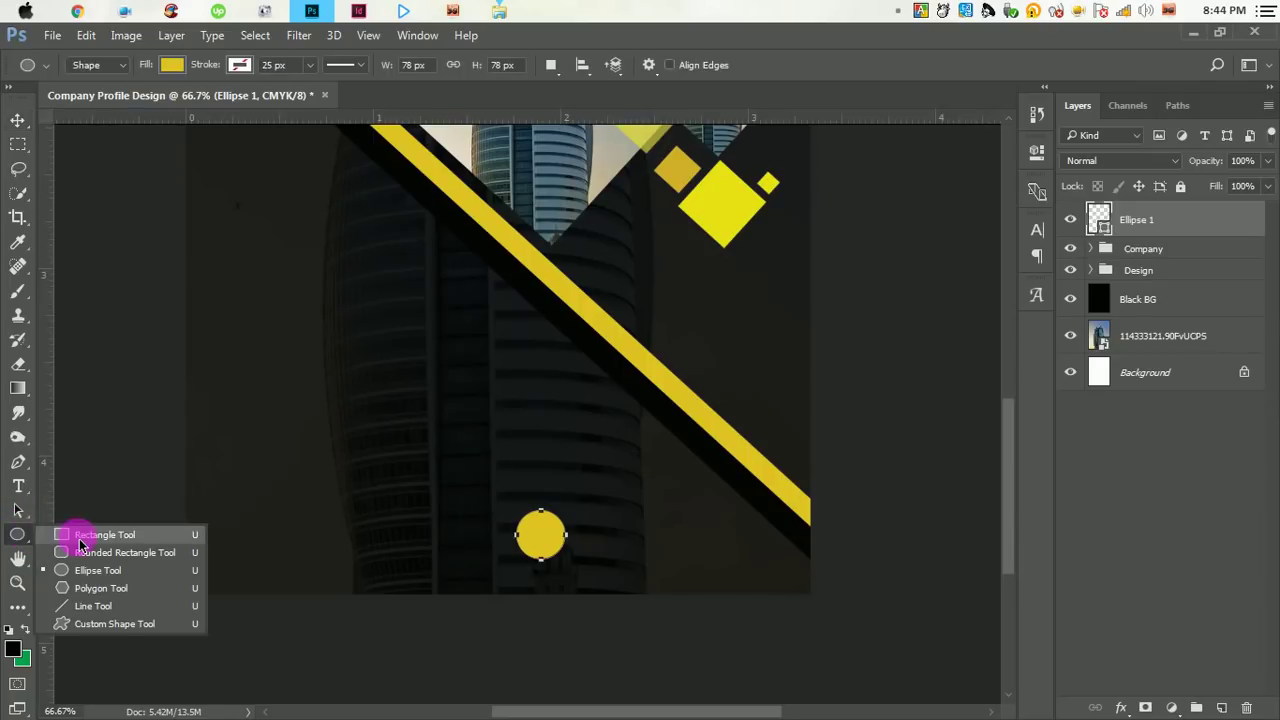
left_click_drag(22, 538, 80, 531)
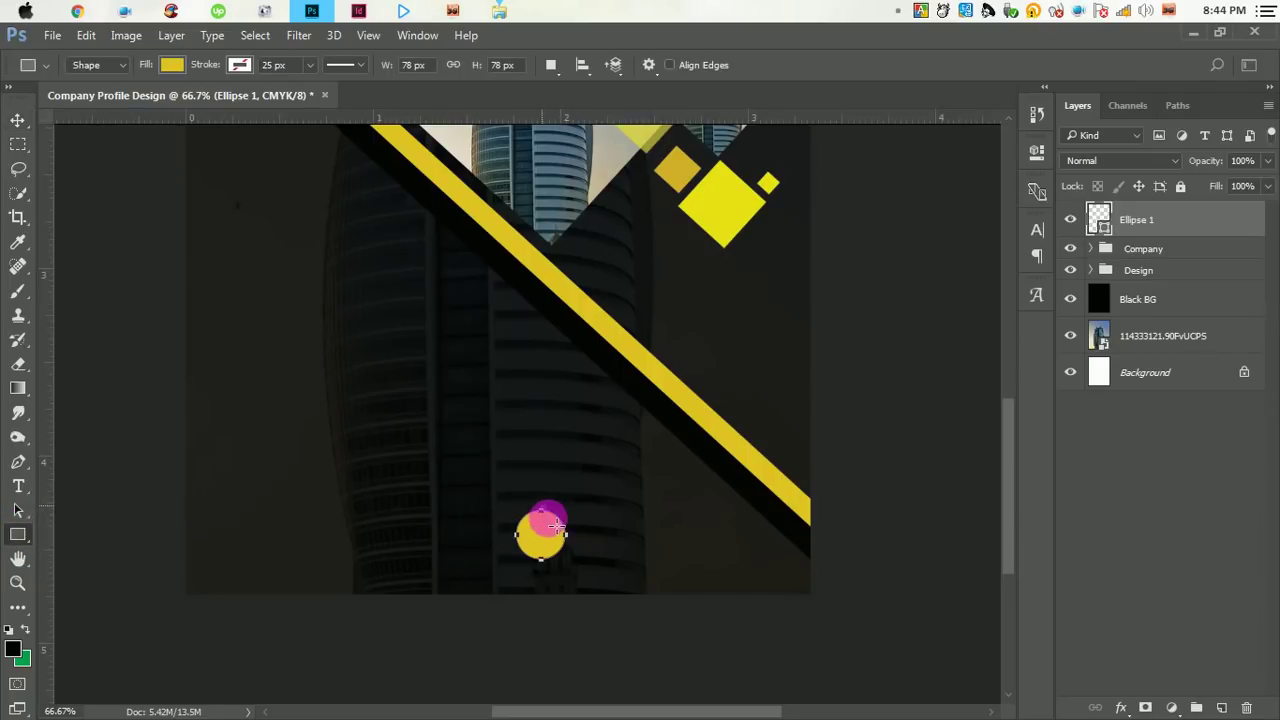
left_click_drag(556, 523, 590, 569)
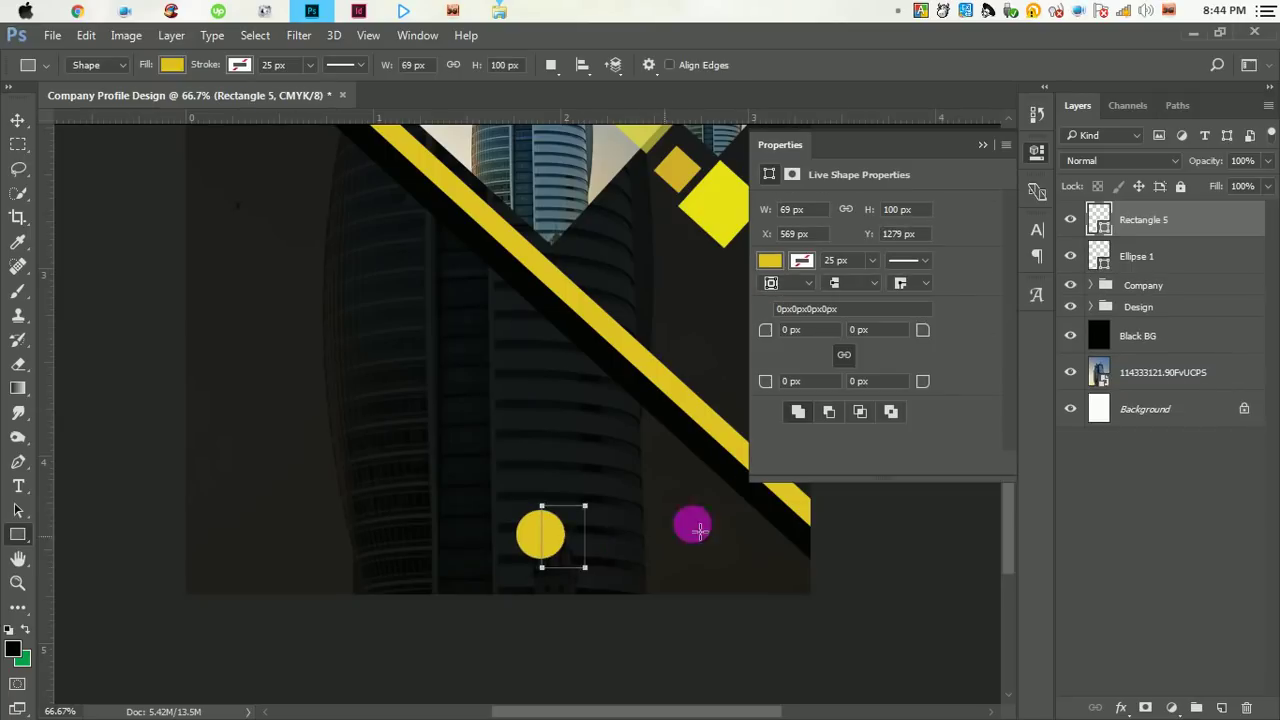
- Fill the rectangle with darker gold sampled from the diamond and clip it into the circle
double_click(1100, 220)
left_click(677, 170)
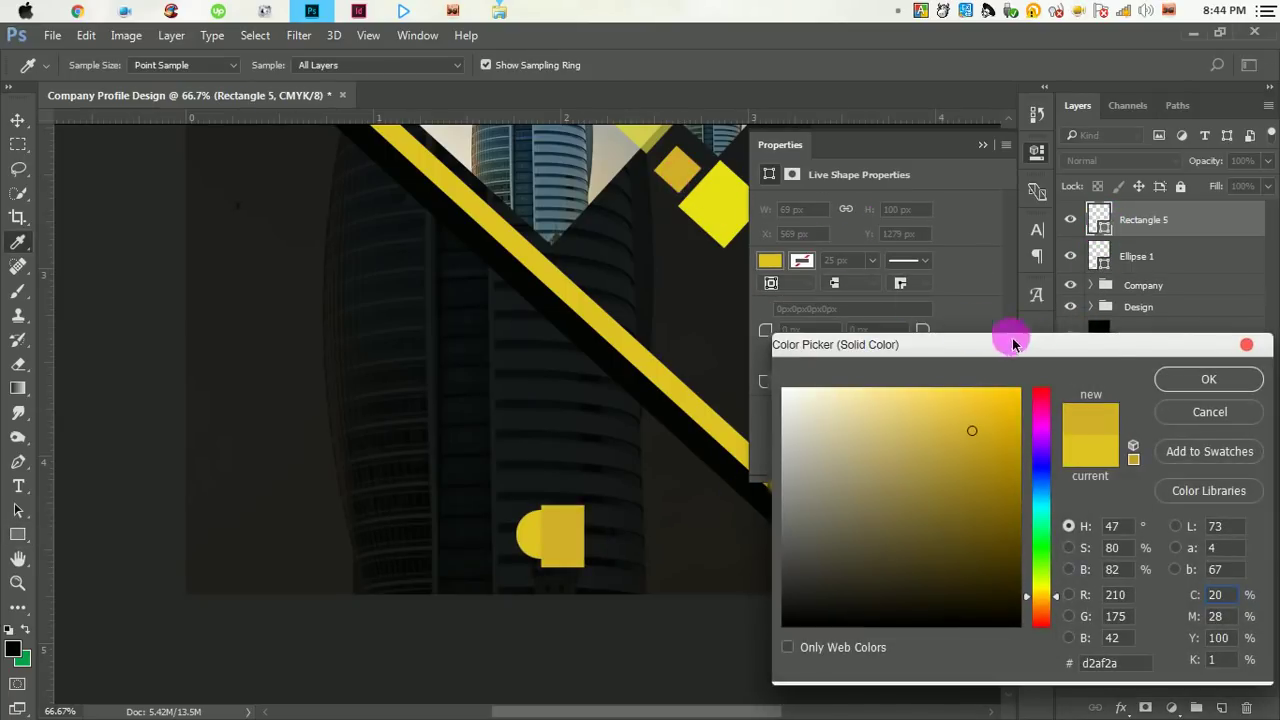
left_click(1186, 385)
right_click(1143, 222)
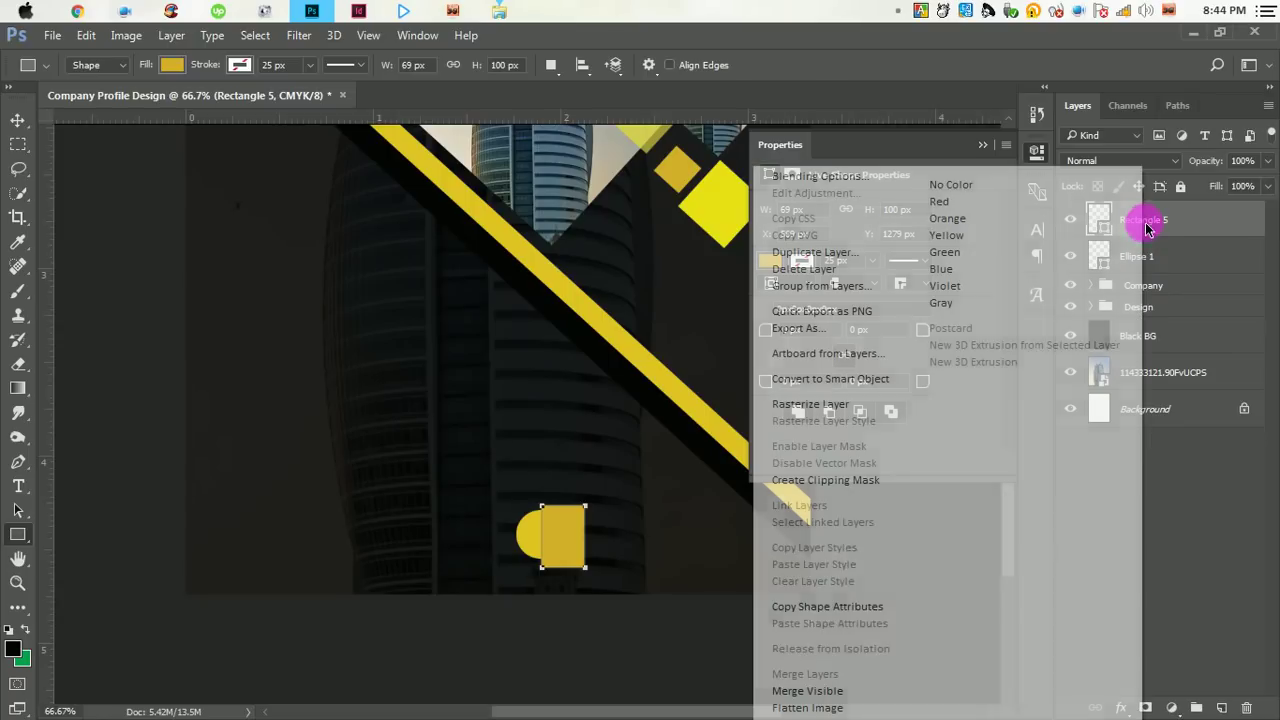
left_click(866, 491)
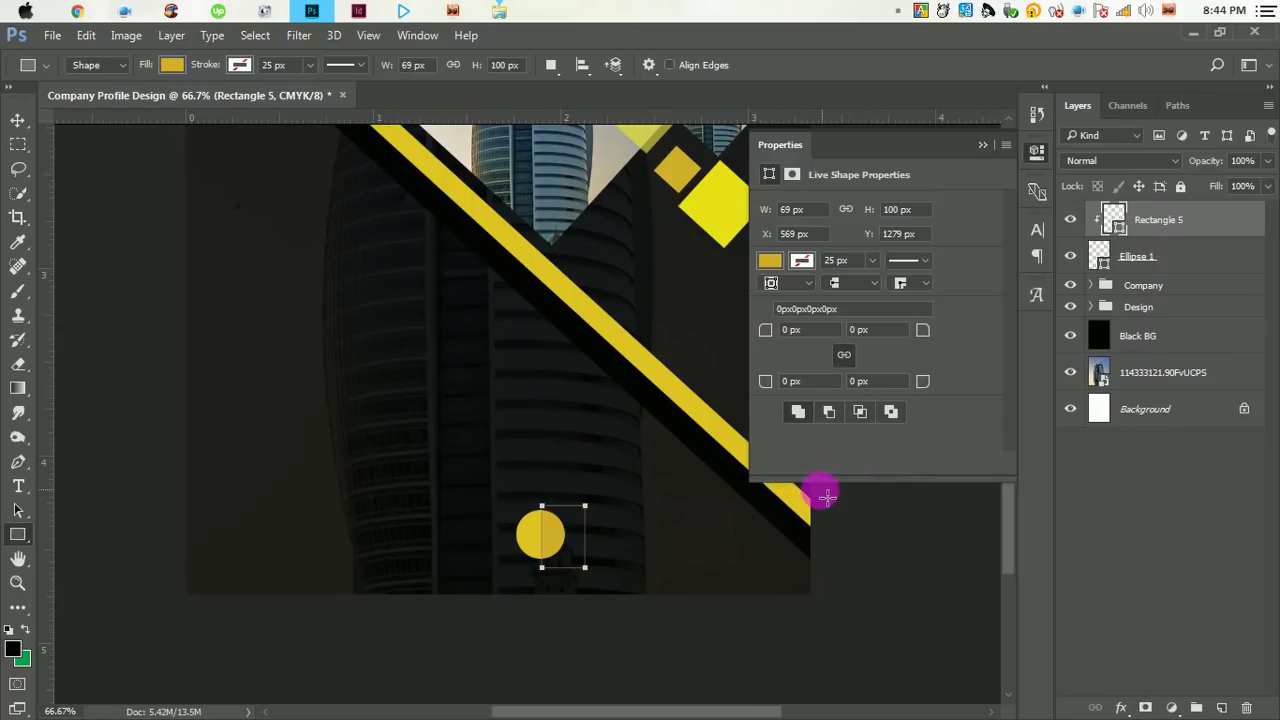
- Group the Ellipse 1 and Rectangle 5 layers together
left_click(30, 124)
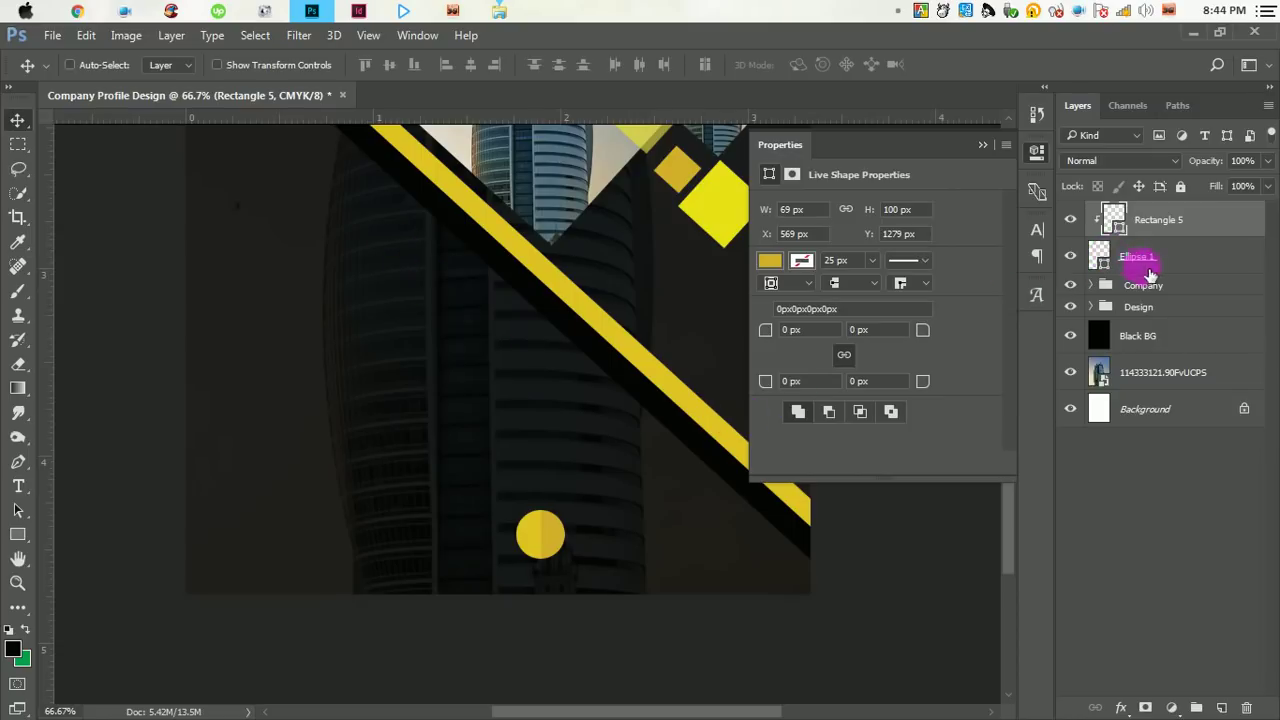
left_click(1150, 274, "shift")
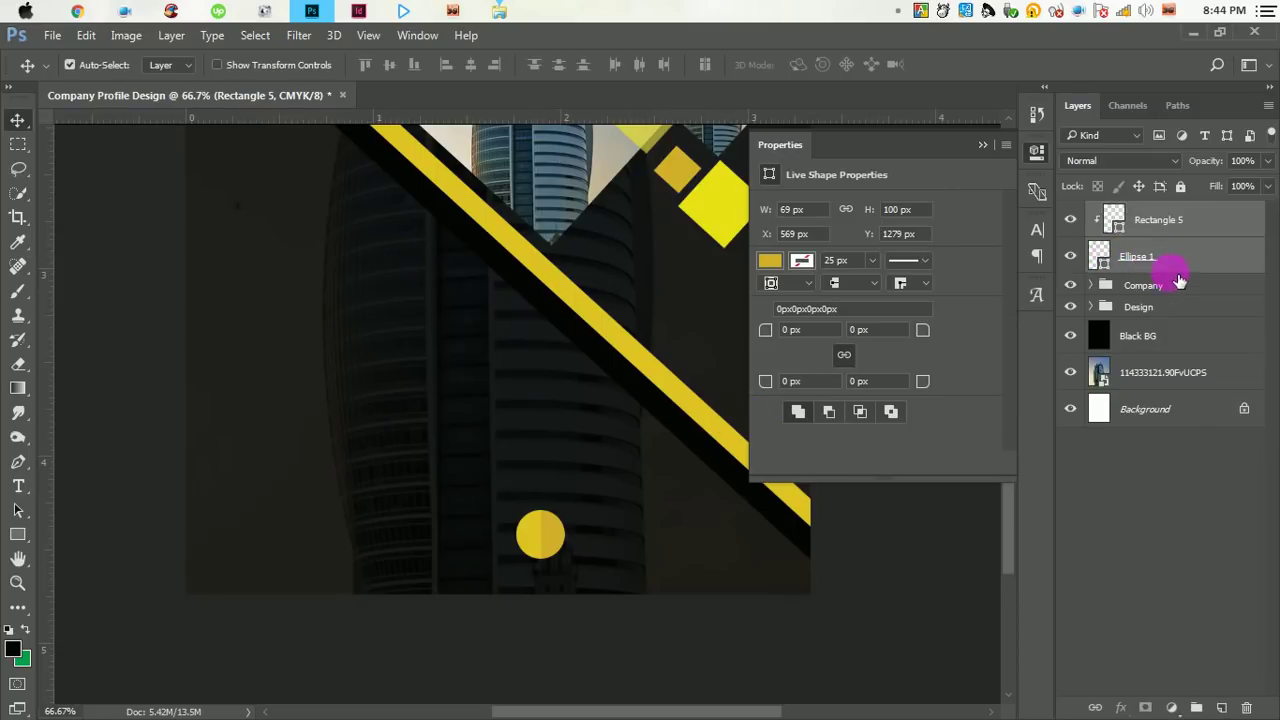
left_click(1198, 707)
type("Circle")
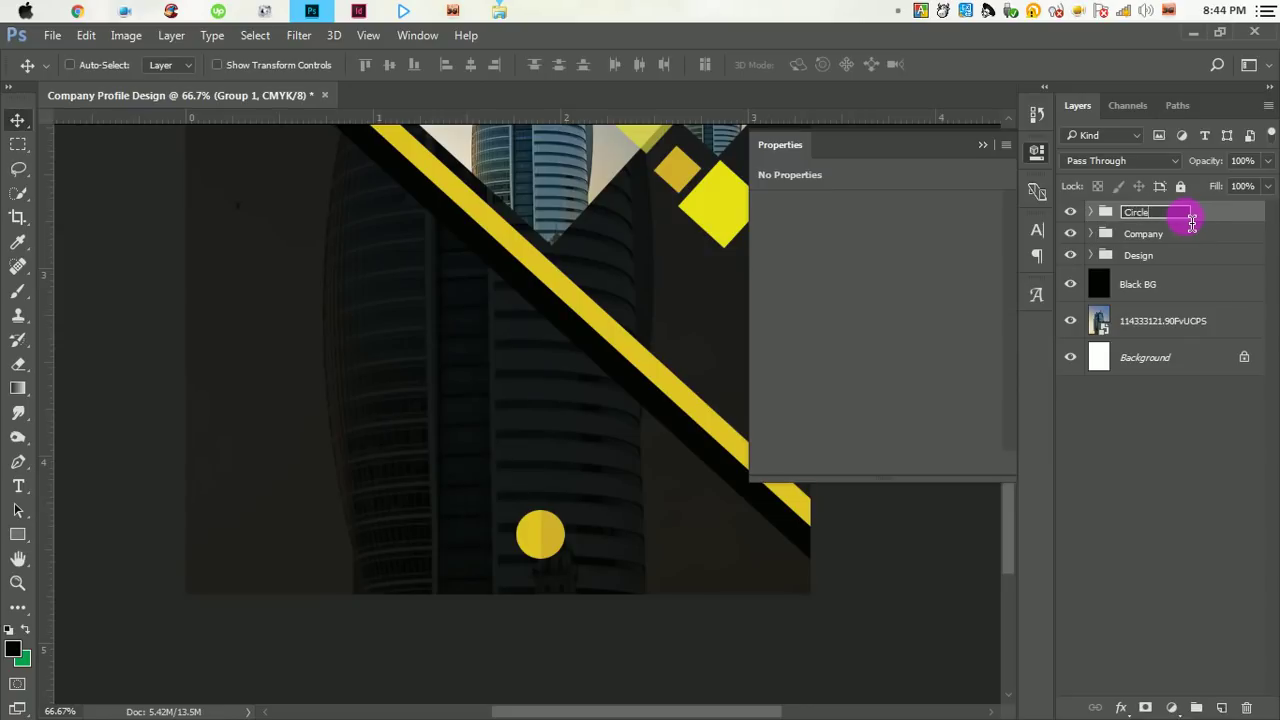
- Name the group Circle, duplicate it to the right, and group all three circles
key("Return")
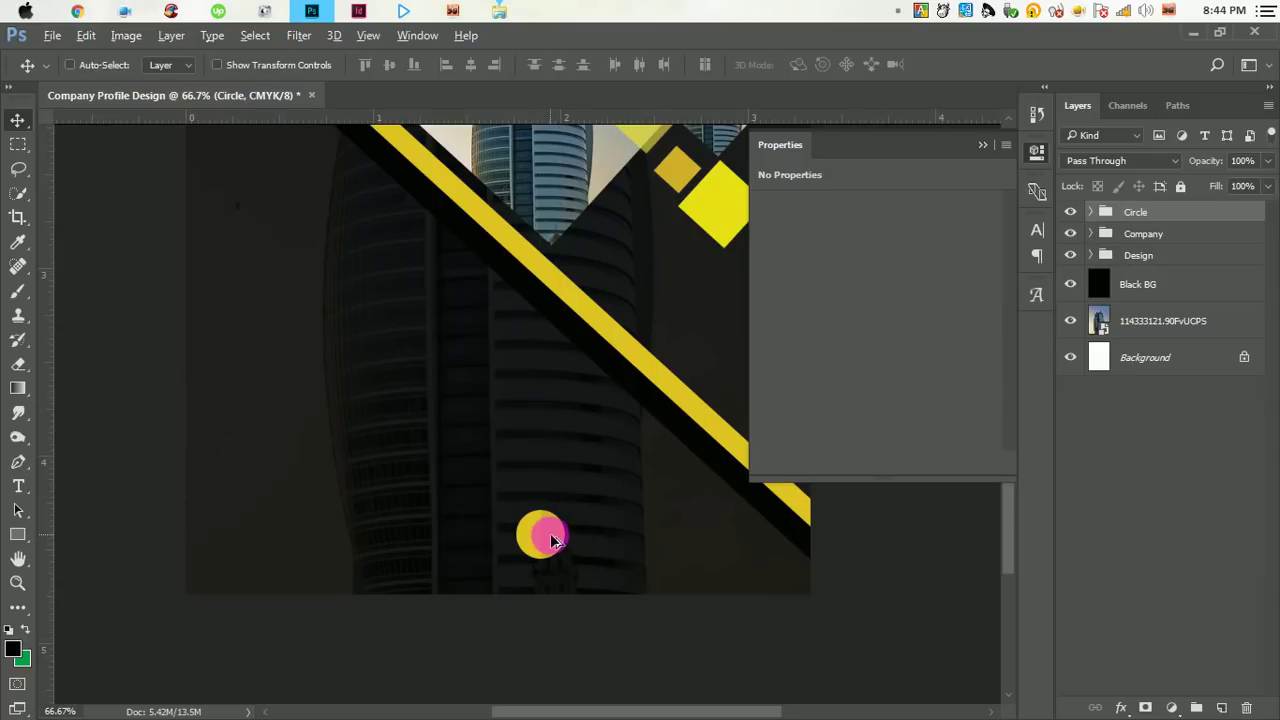
left_click_drag(553, 540, 687, 548)
left_click(1172, 237, "shift")
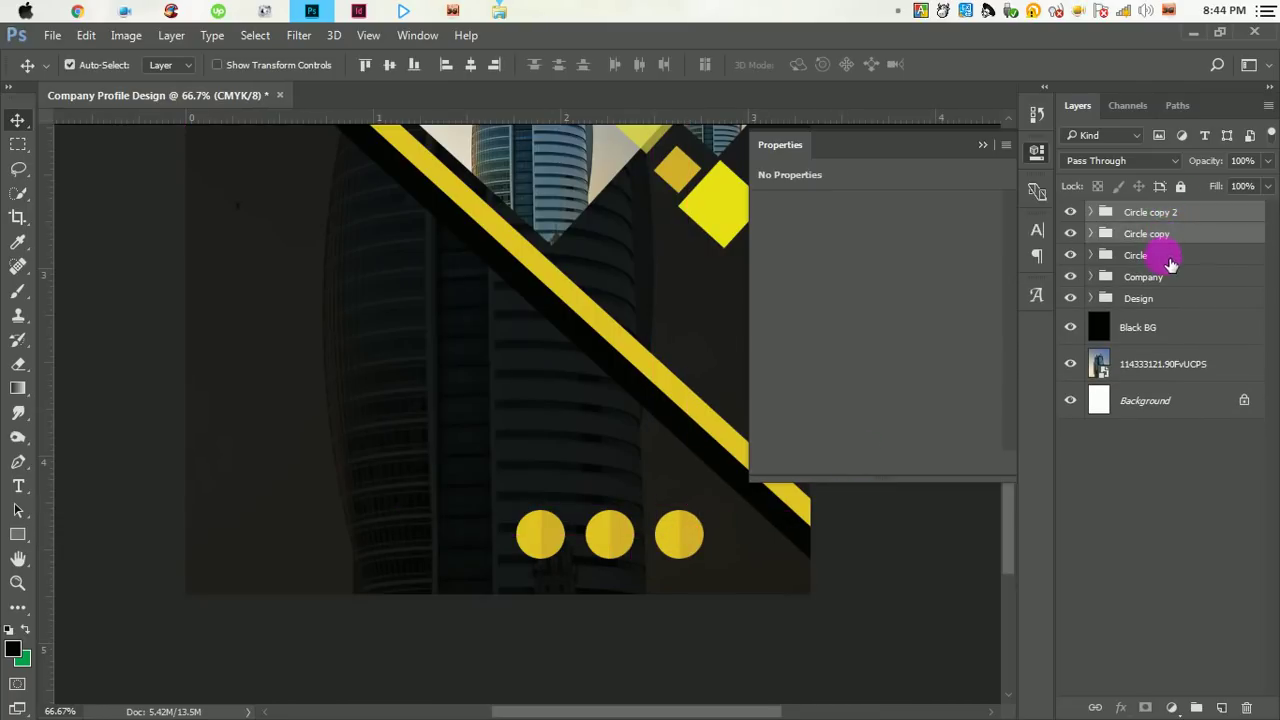
left_click(1196, 707)
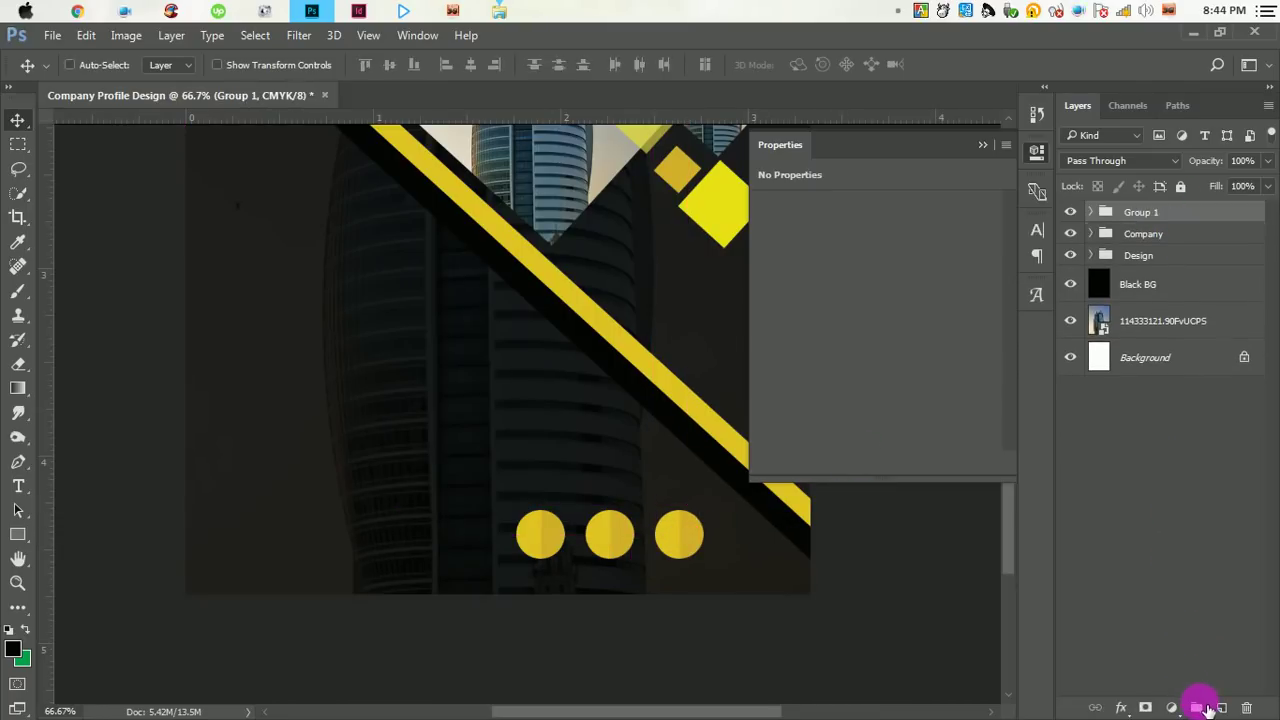
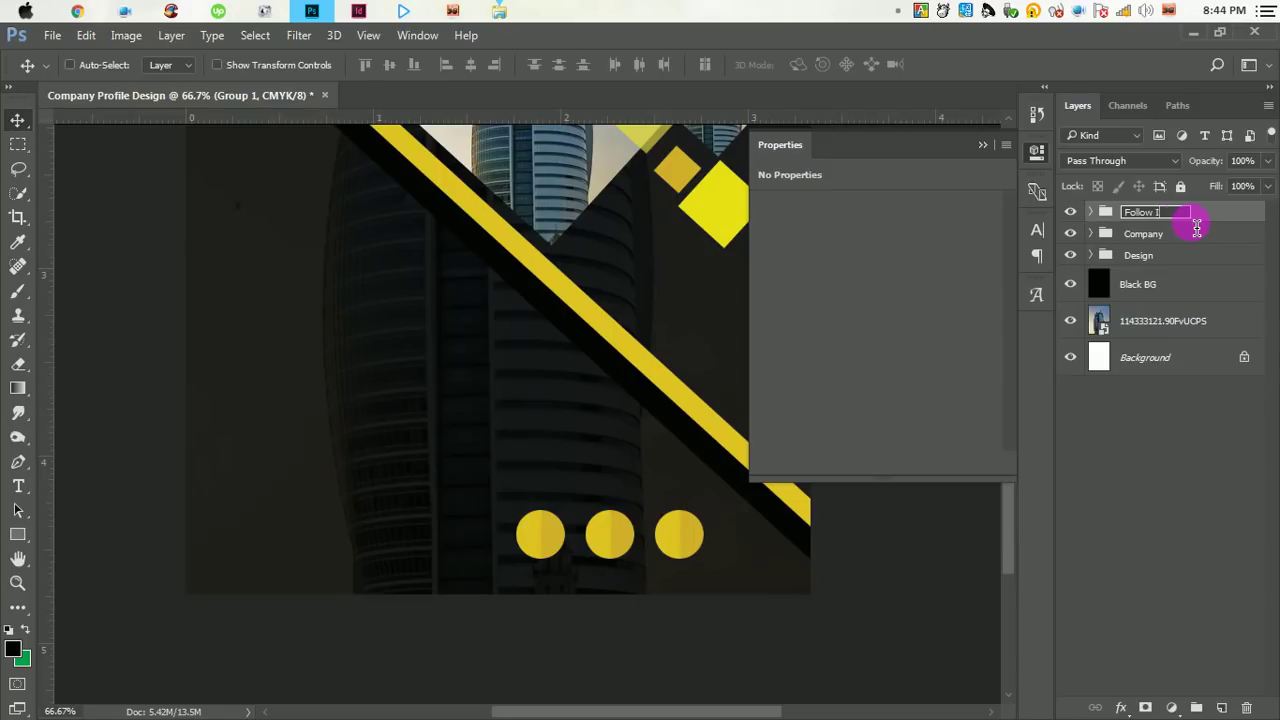
- Confirm the Follow Icons group name and shrink the three yellow circles to about 87%
key("Return")
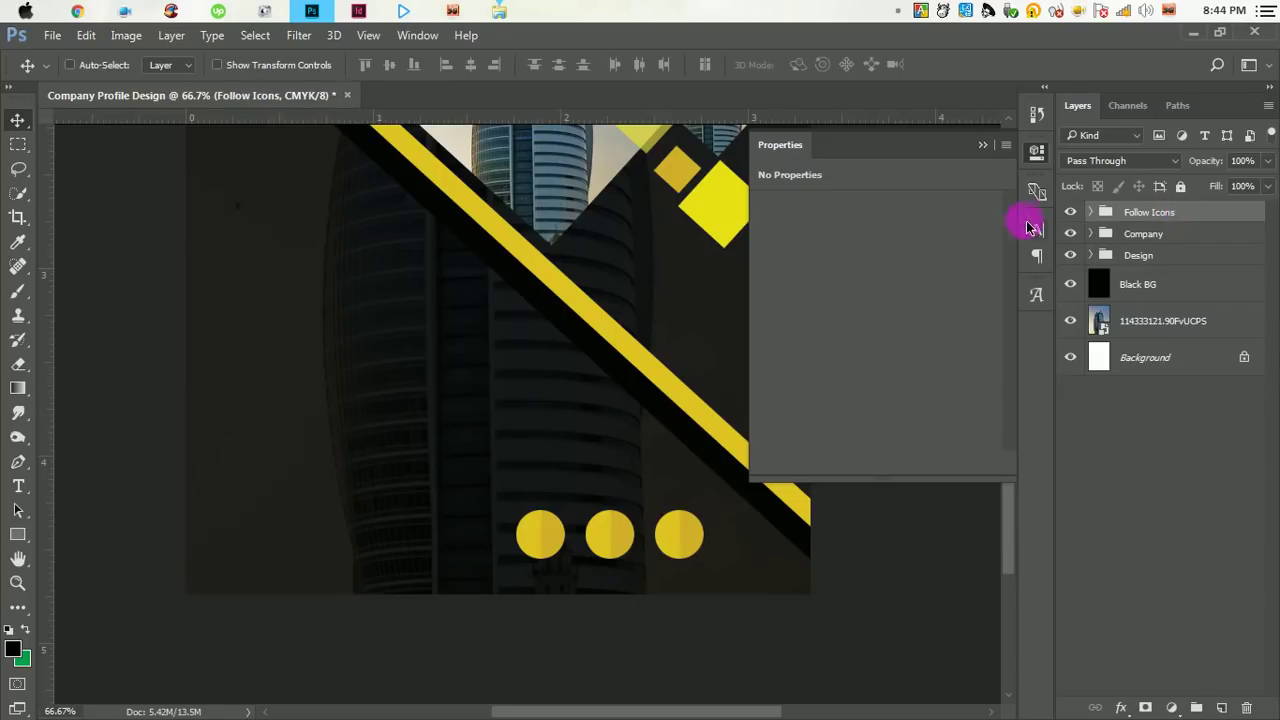
left_click(983, 149)
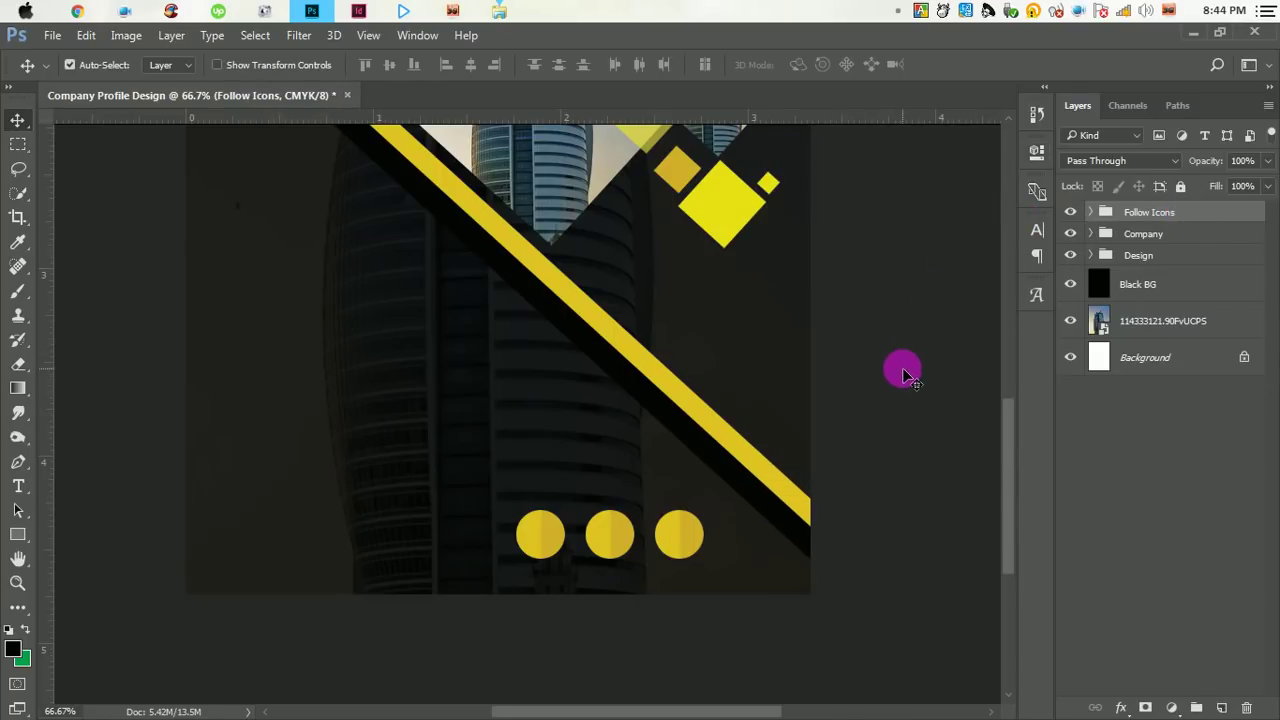
key("ctrl+t")
mouse_move(705, 511)
left_mouse_down()
mouse_move(668, 523)
mouse_move(650, 556)
mouse_move(703, 557)
mouse_move(707, 572)
mouse_move(720, 546)
left_mouse_up()
left_click(827, 65)
- Shrink the three circles a little further and nudge them slightly to the right
key("ctrl")
key("ctrl+t")
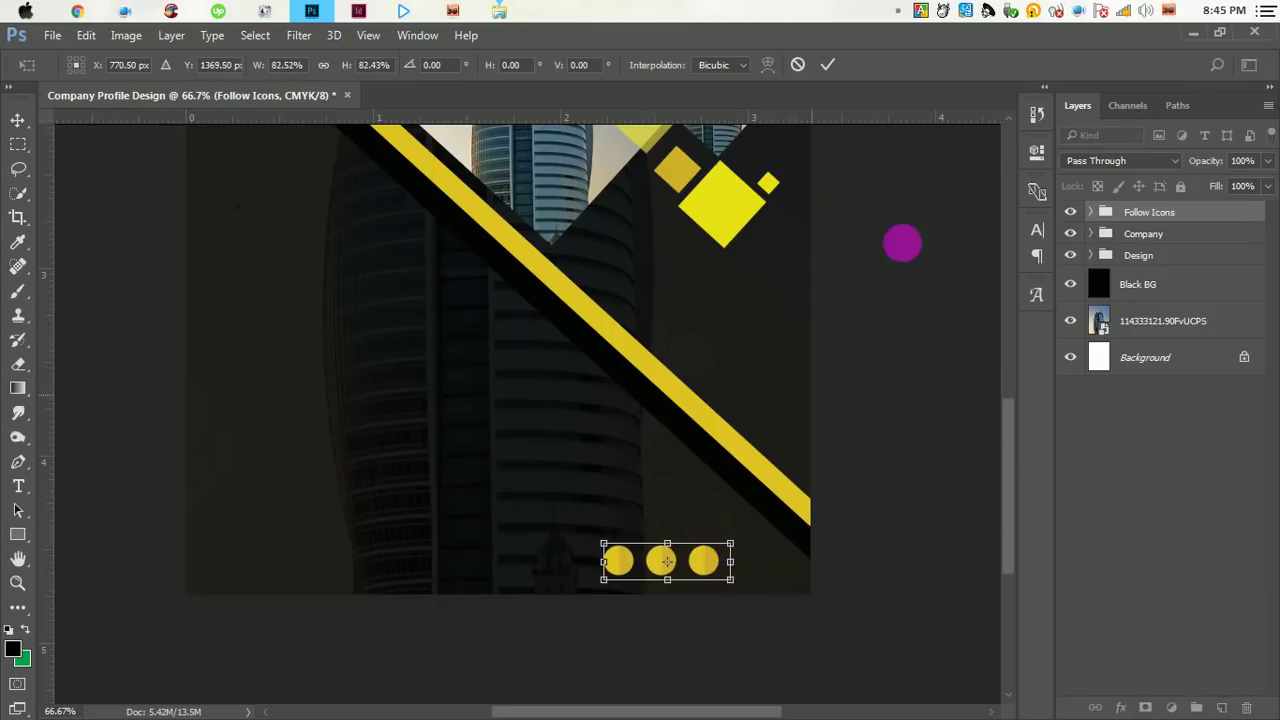
left_click(827, 64)
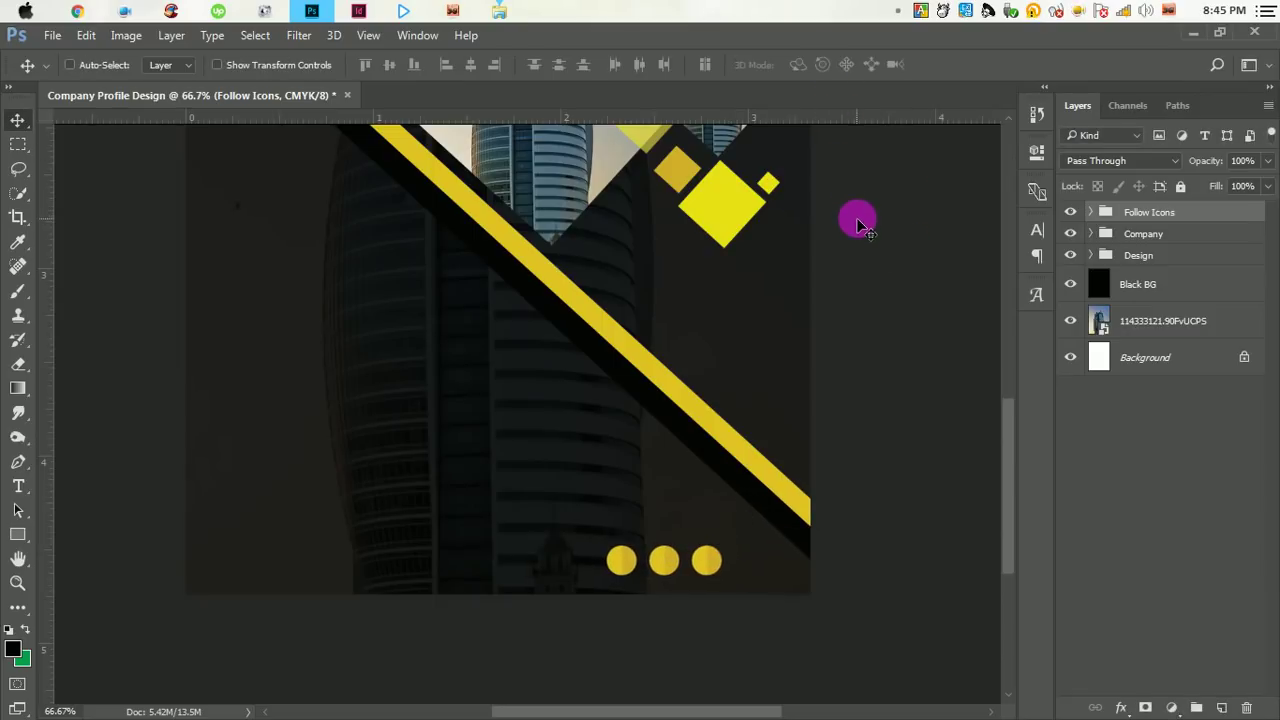
key("shift+Right")
key("shift+Right")
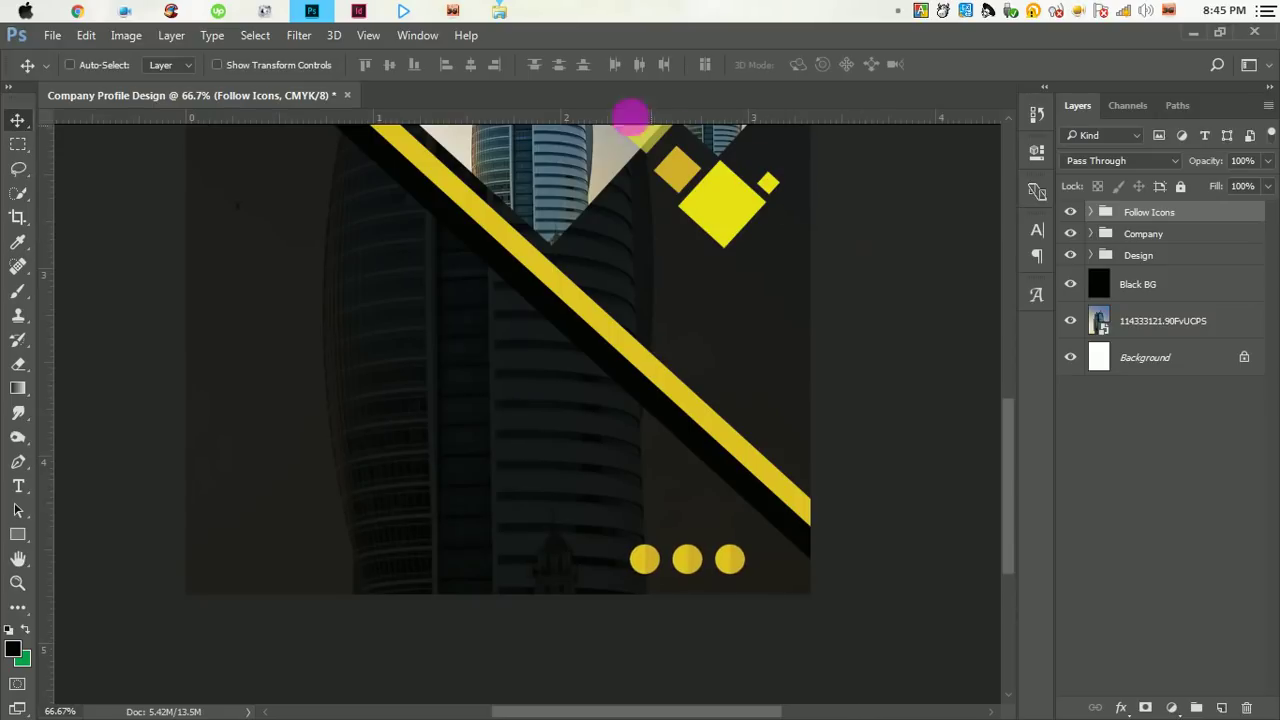
- In File Explorer, browse the templates folder list to the folders starting with S
left_click(496, 9)
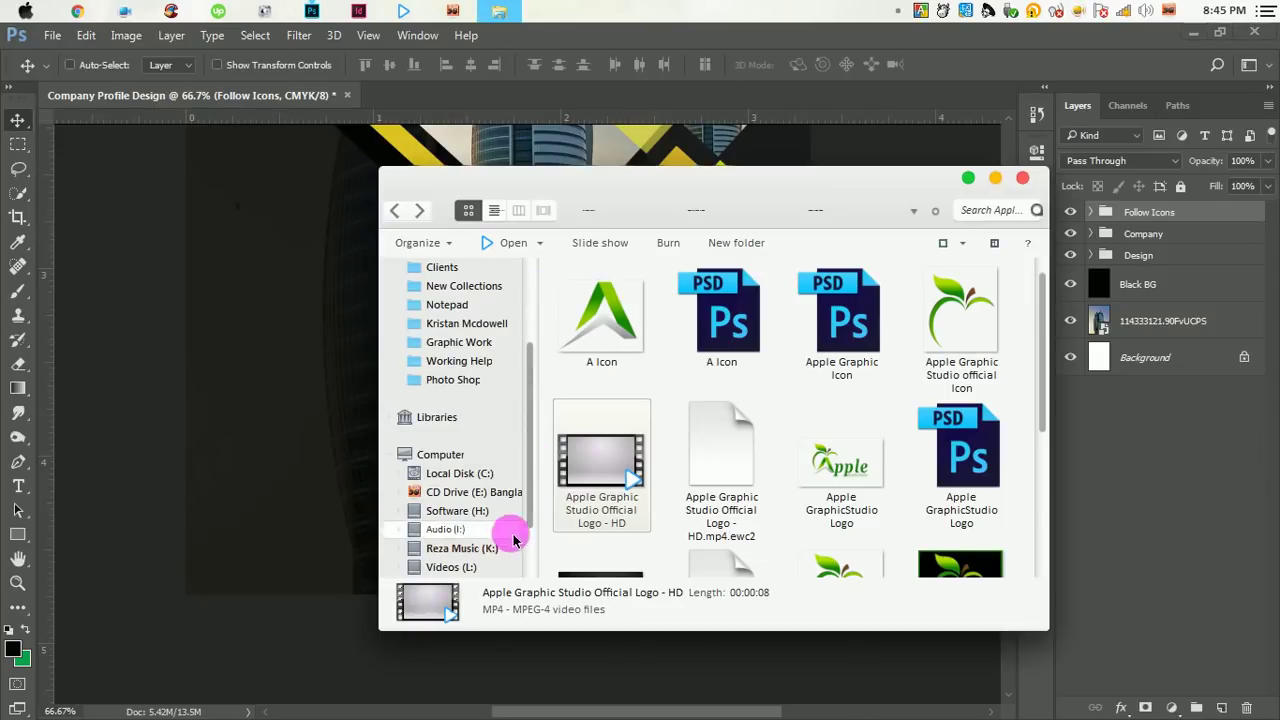
left_click(450, 360)
double_click(605, 434)
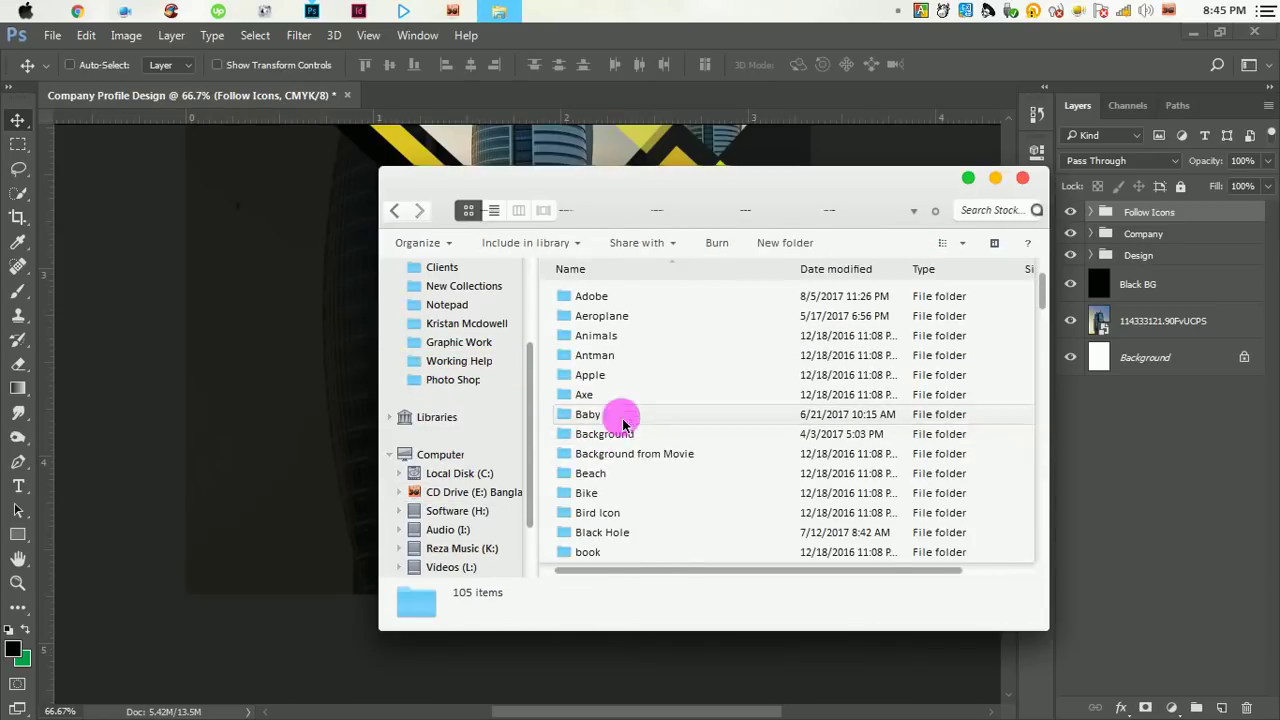
left_click(612, 475)
key("Down")
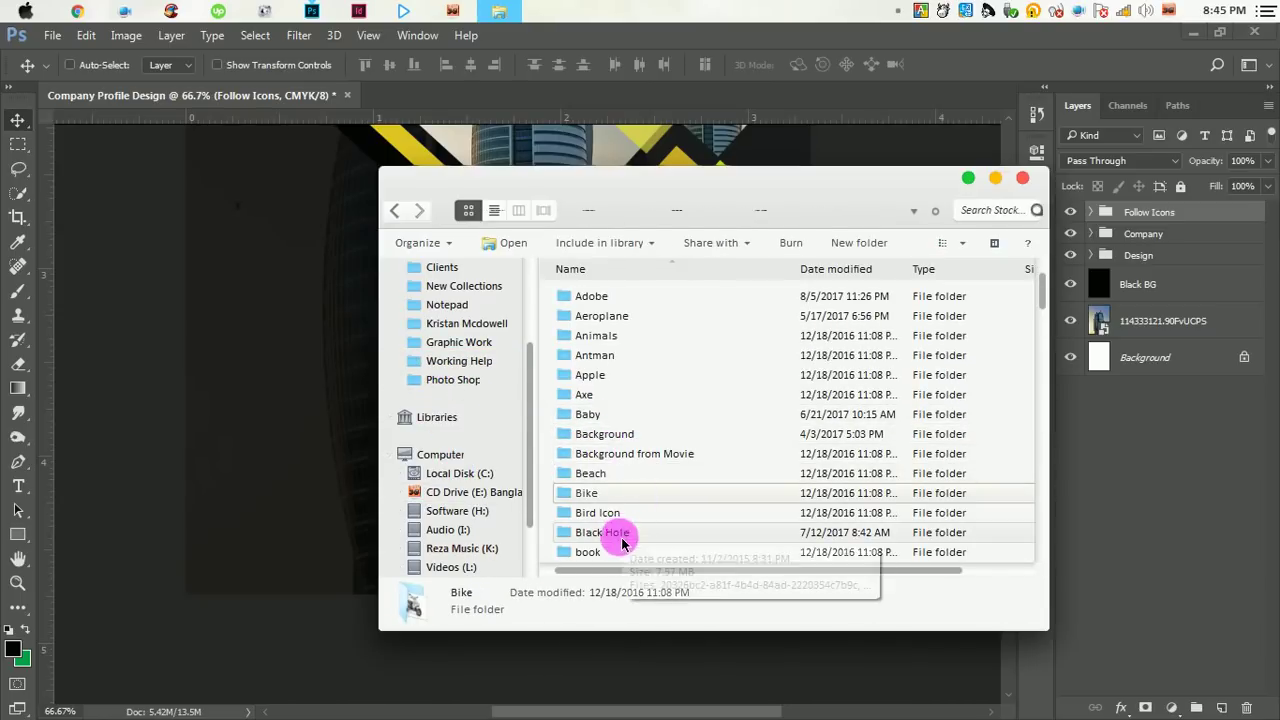
key("Down")
key("Down")
key("Down")
scroll(663, 455, "down", 3)
scroll(651, 449, "up", 3)
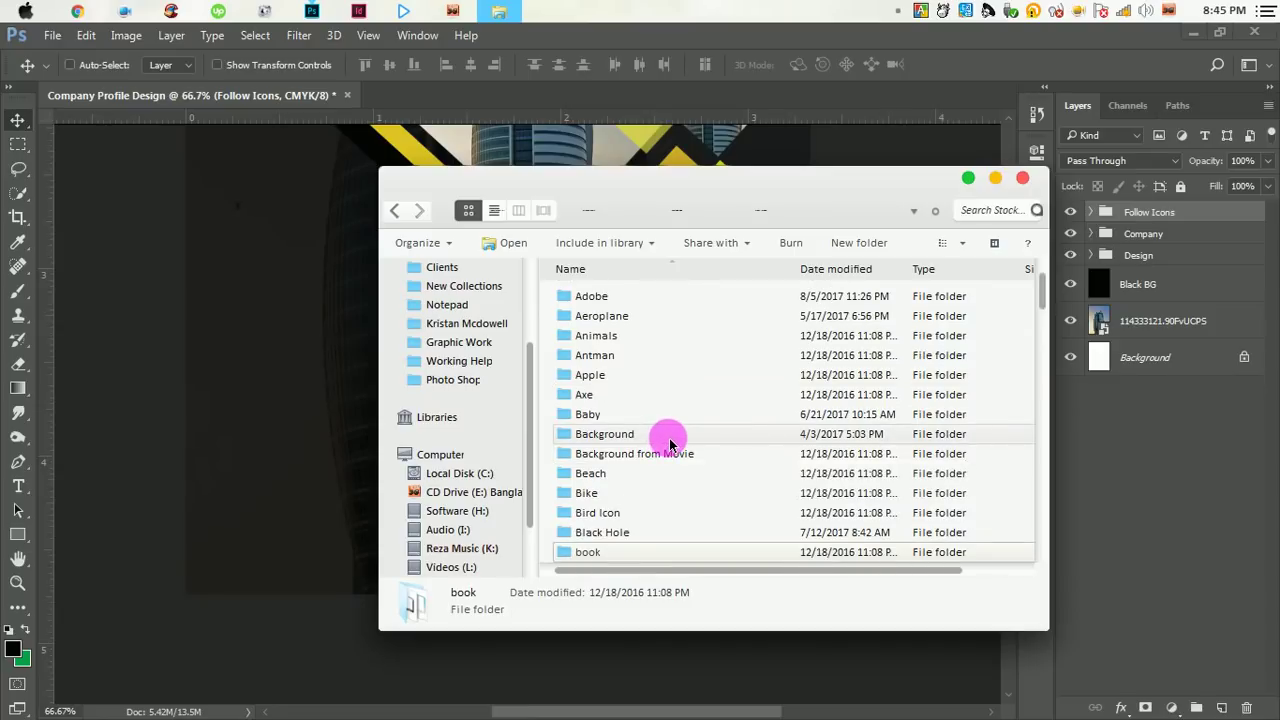
key("s")
key("Down")
key("Down")
key("Down")
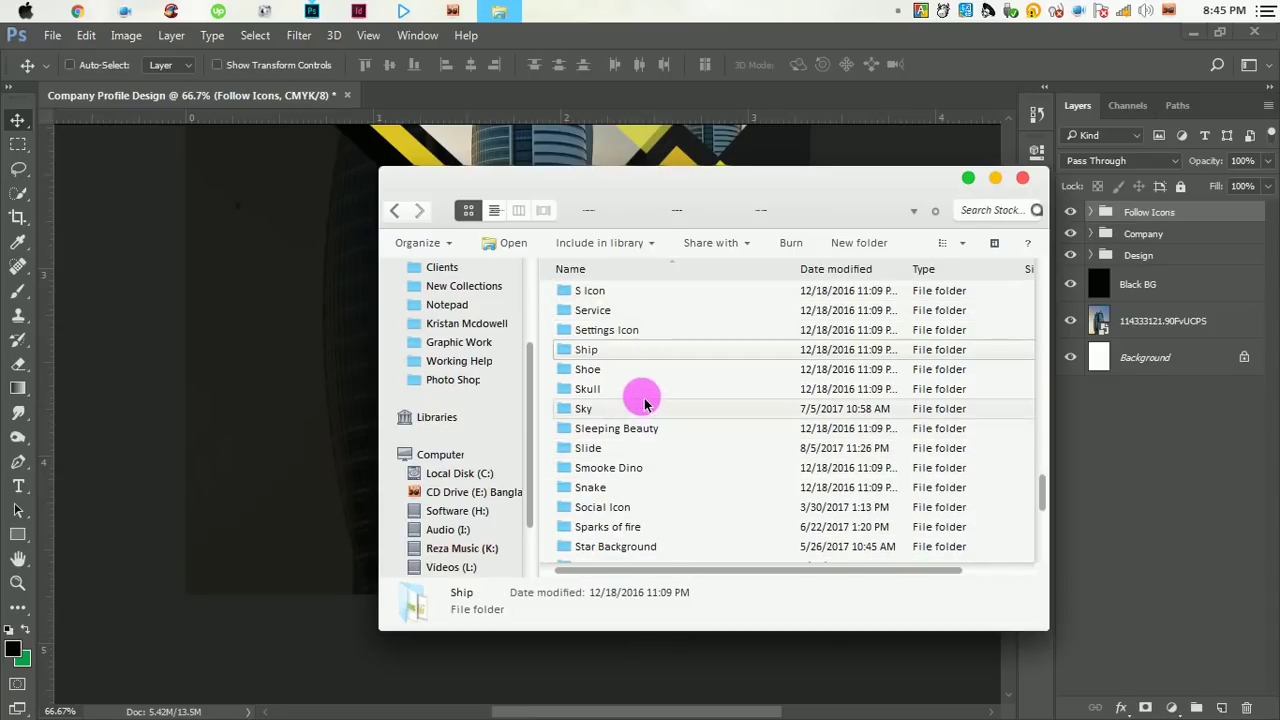
key("Down")
key("Down")
key("Down")
key("Down")
key("Down")
key("Down")
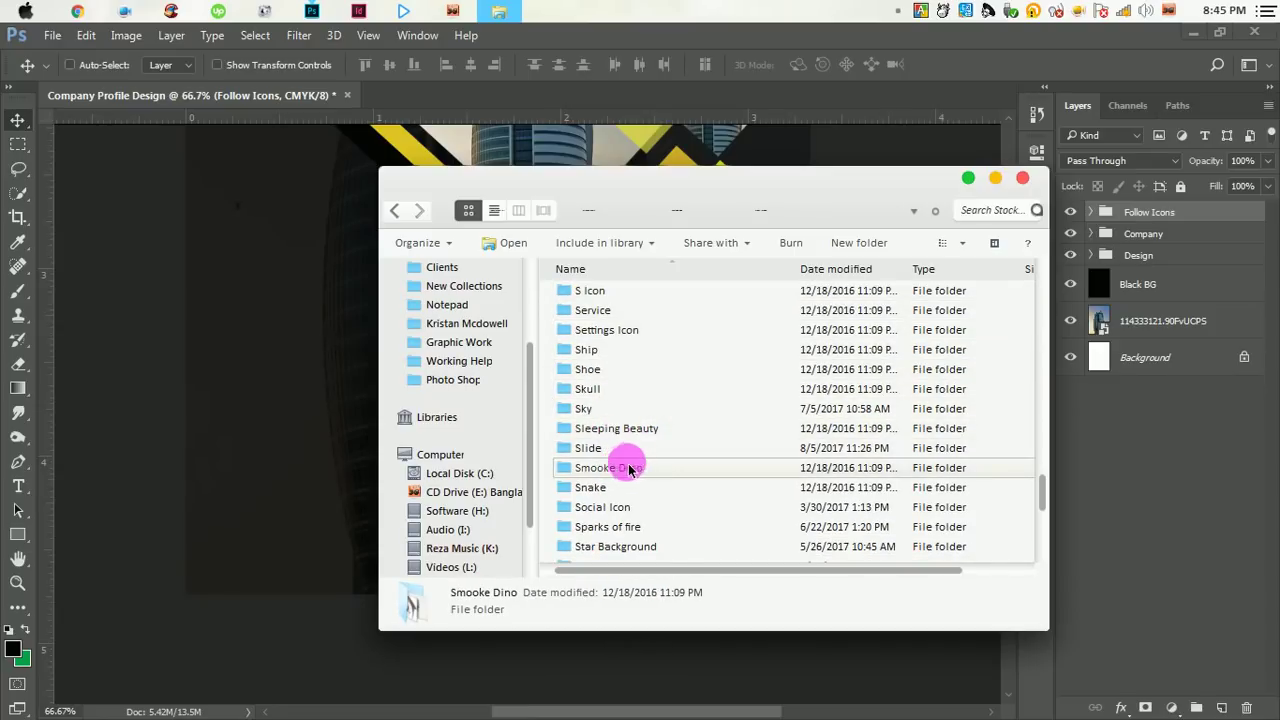
- Open the Social Icon folder and drag social-inside-facebook-icon into the flyer
double_click(629, 507)
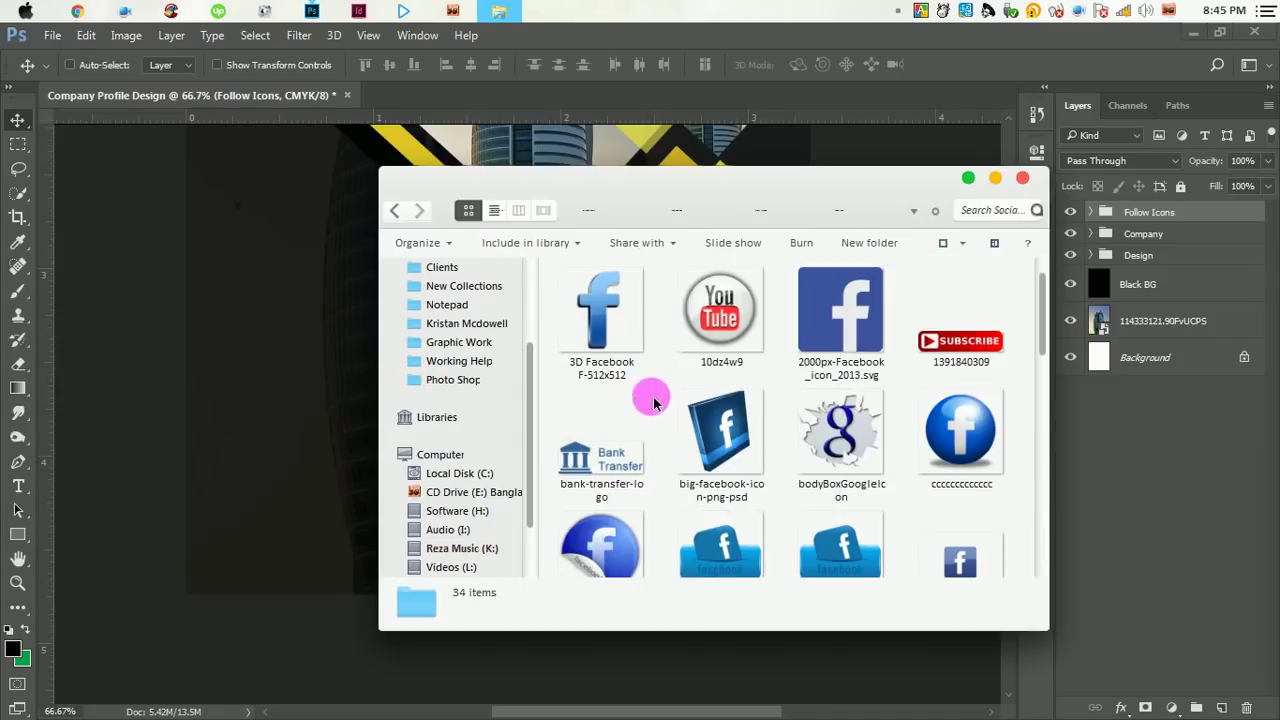
scroll(729, 412, "down", 1)
scroll(730, 418, "down", 1)
scroll(735, 417, "down", 1)
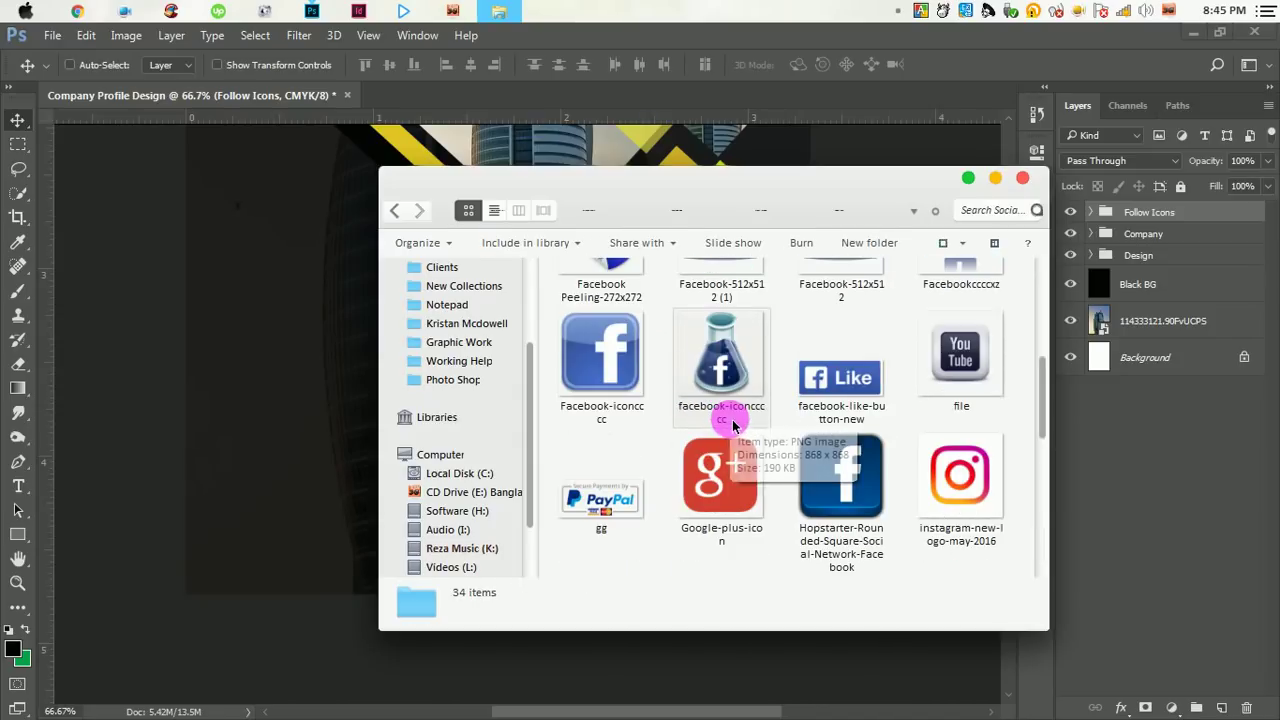
scroll(813, 465, "down", 1)
scroll(800, 460, "down", 1)
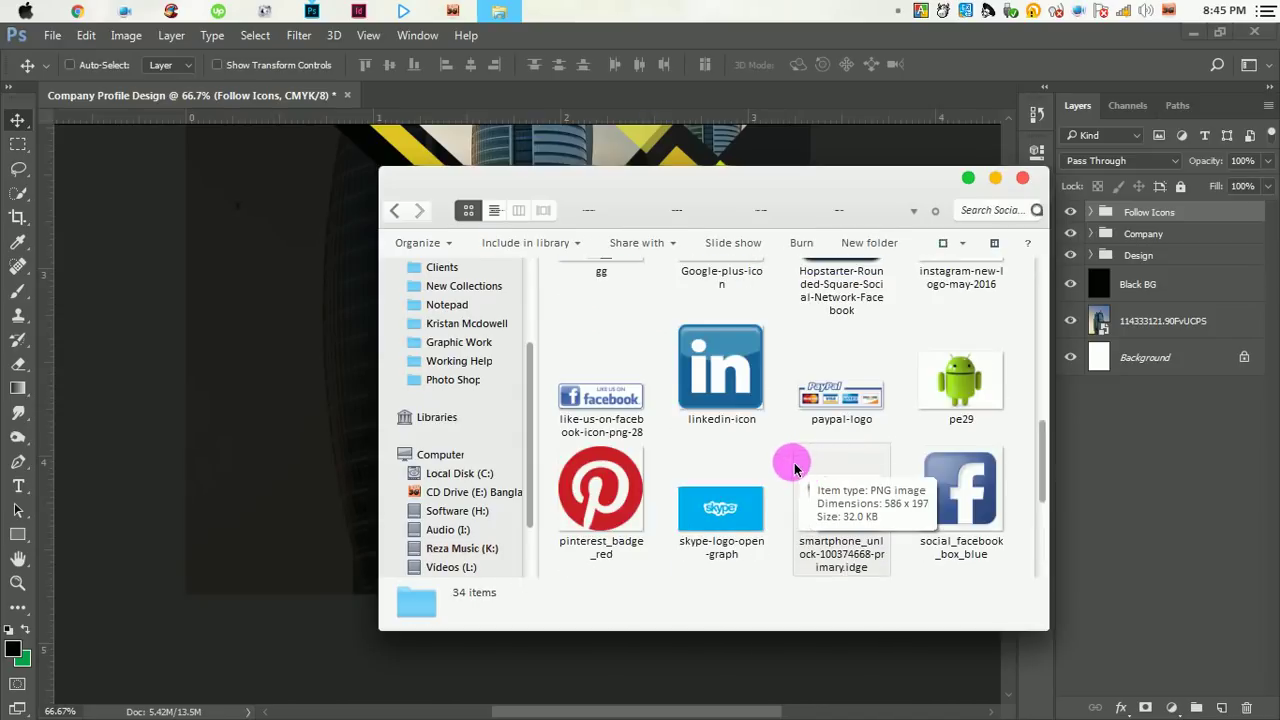
scroll(775, 460, "down", 1)
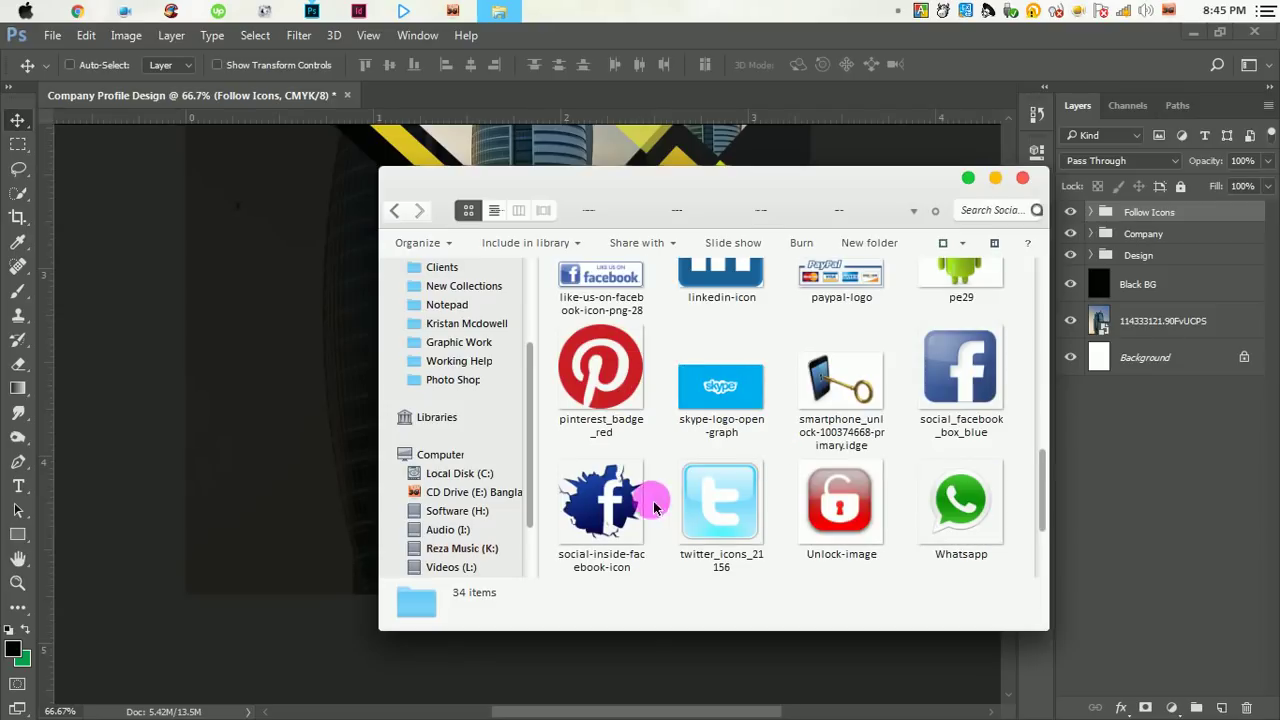
left_click_drag(649, 503, 390, 461)
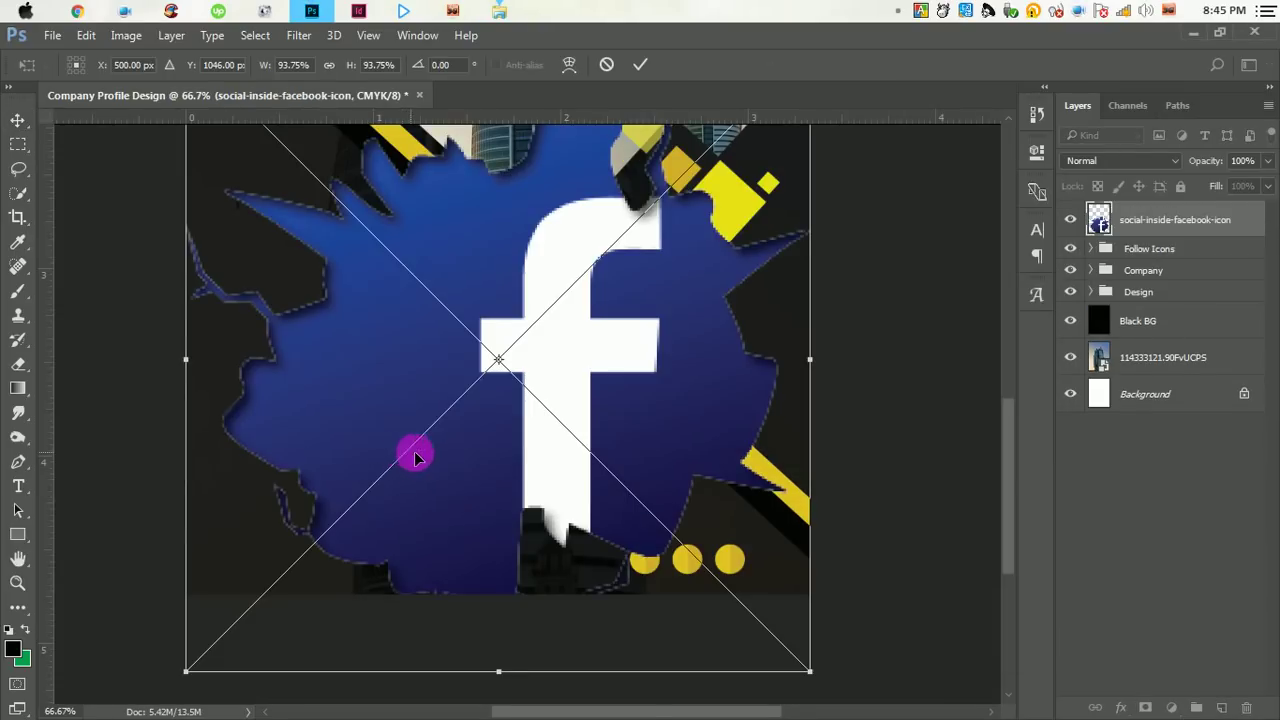
- Shrink the Facebook icon to fit and centre it on the first yellow circle
mouse_move(810, 671)
left_mouse_down()
mouse_move(578, 402)
mouse_move(531, 370)
left_mouse_up()
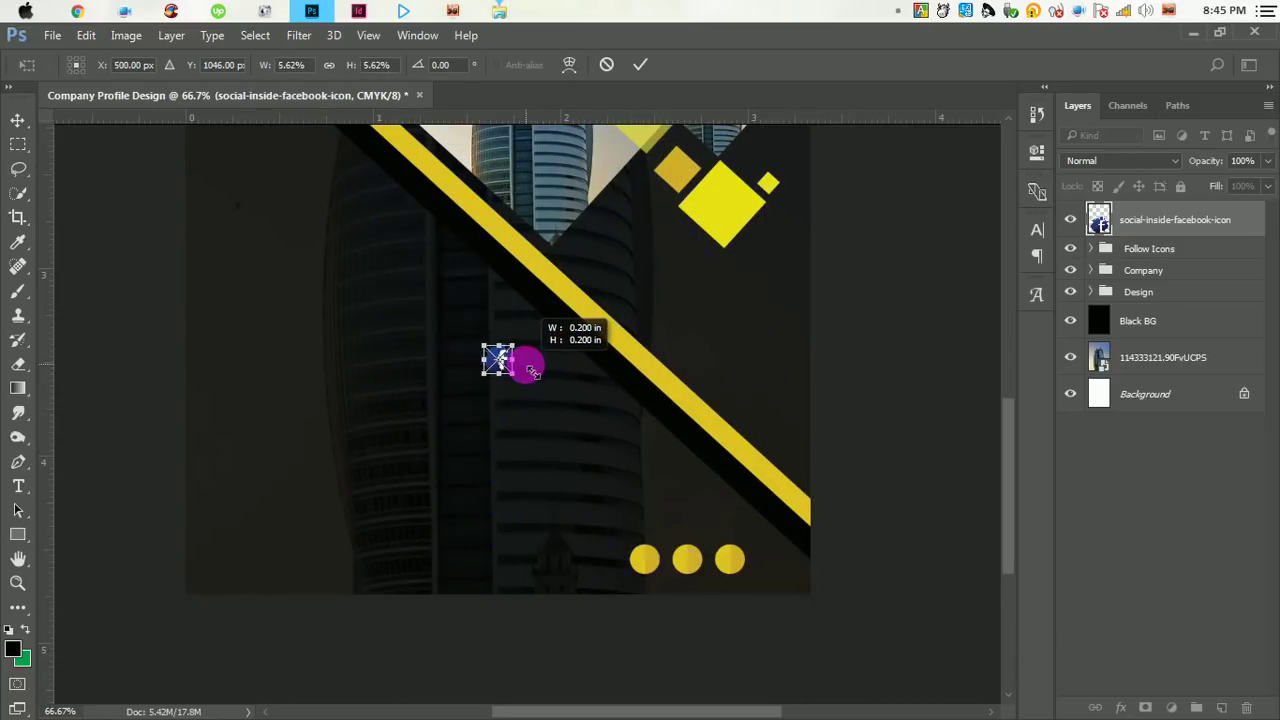
left_click(640, 64)
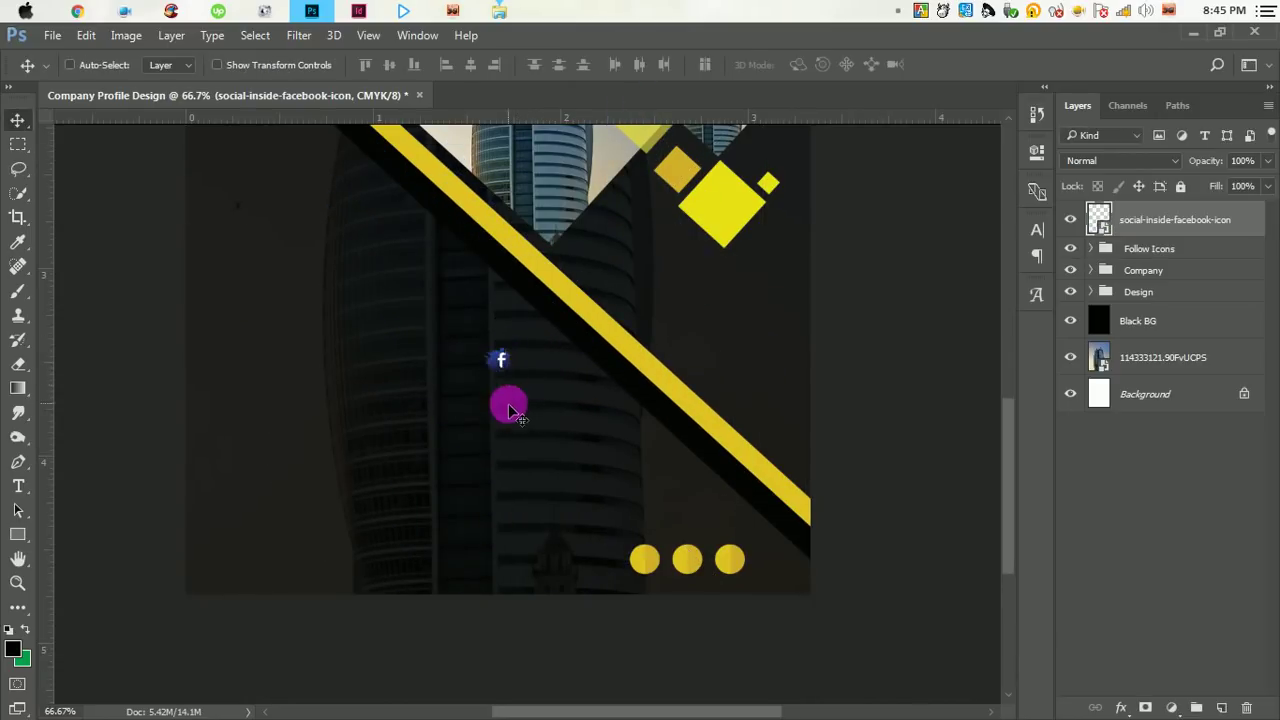
left_click_drag(506, 360, 667, 573)
left_click(667, 573)
left_click(667, 573)
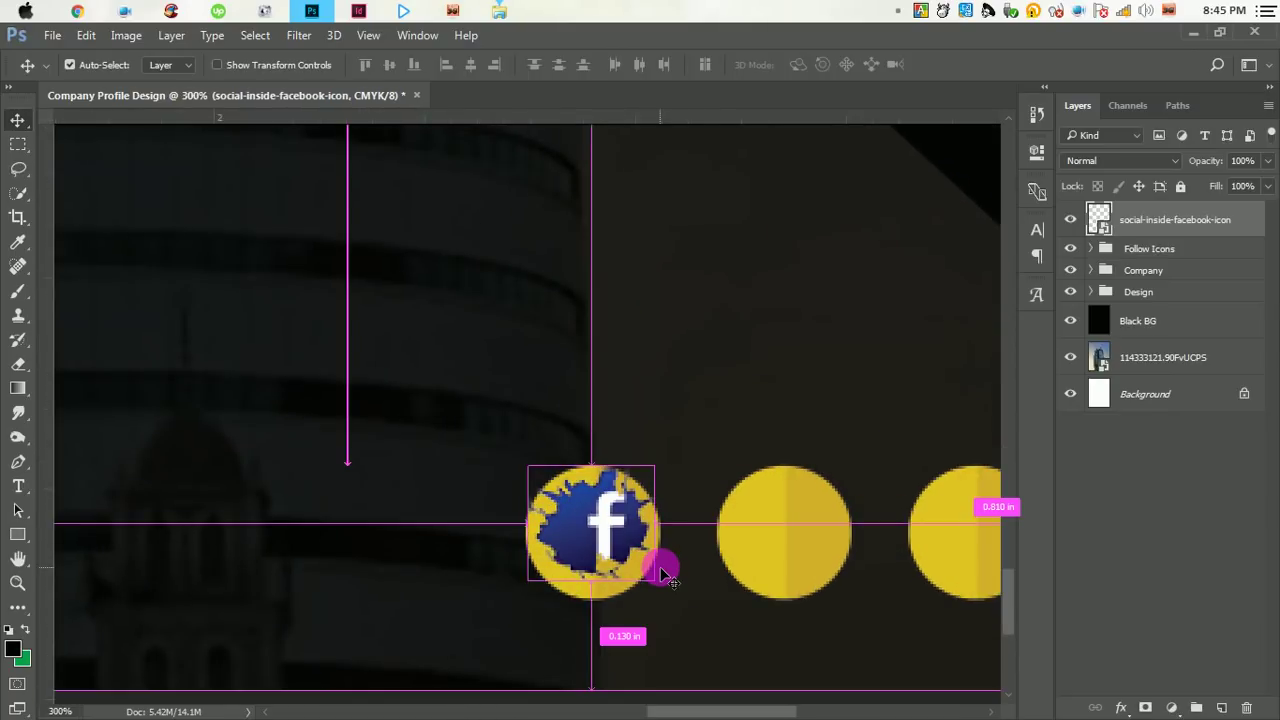
key("ctrl+t")
left_click_drag(529, 467, 568, 495)
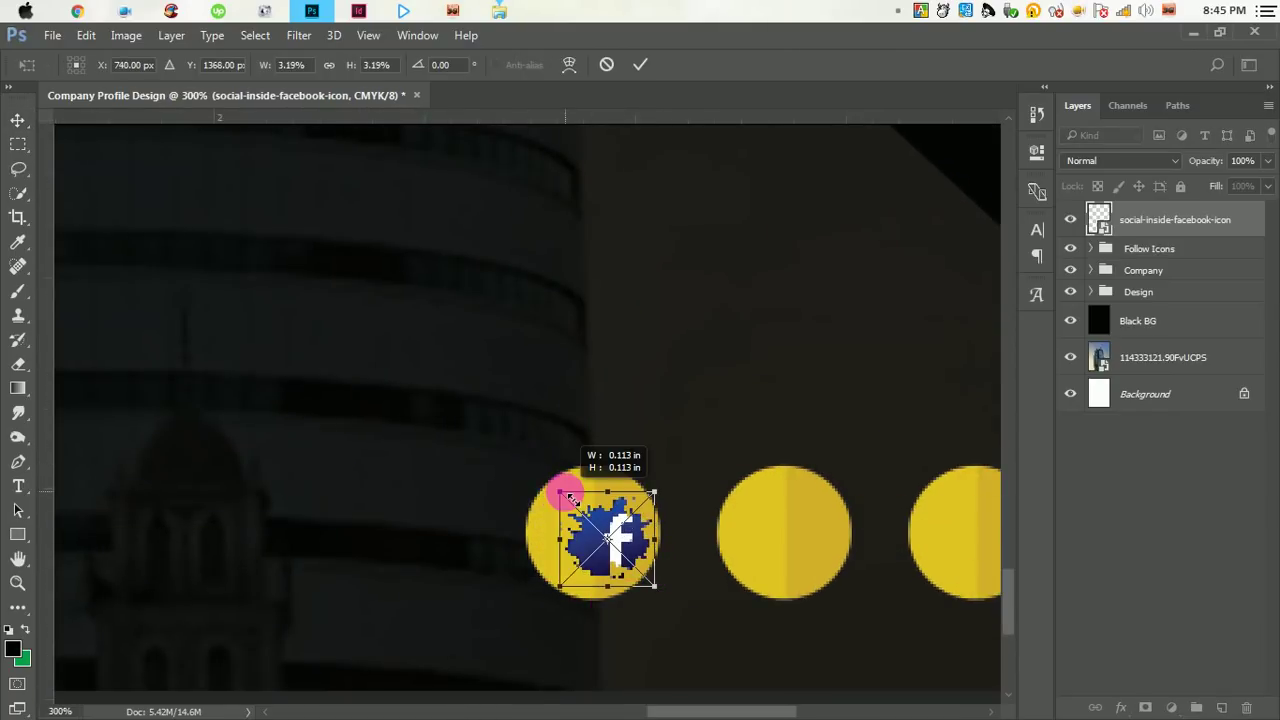
left_click(640, 64)
left_click_drag(650, 530, 626, 537)
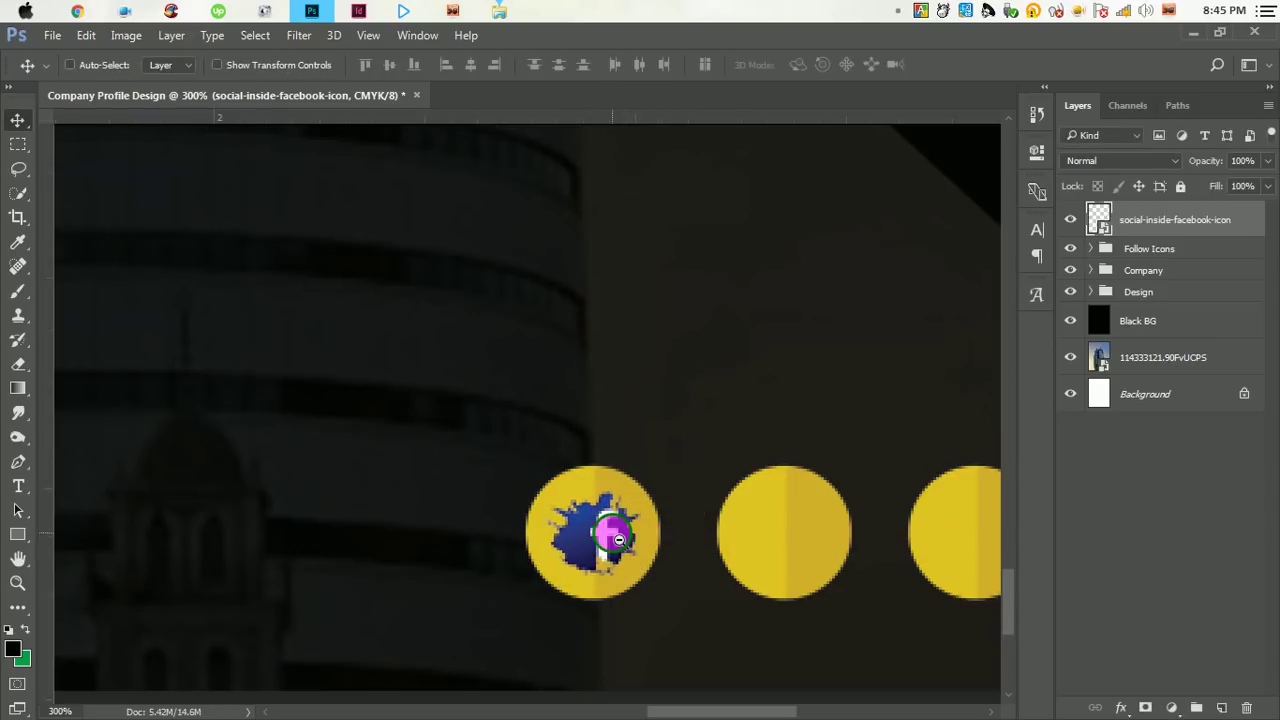
key("ctrl+1")
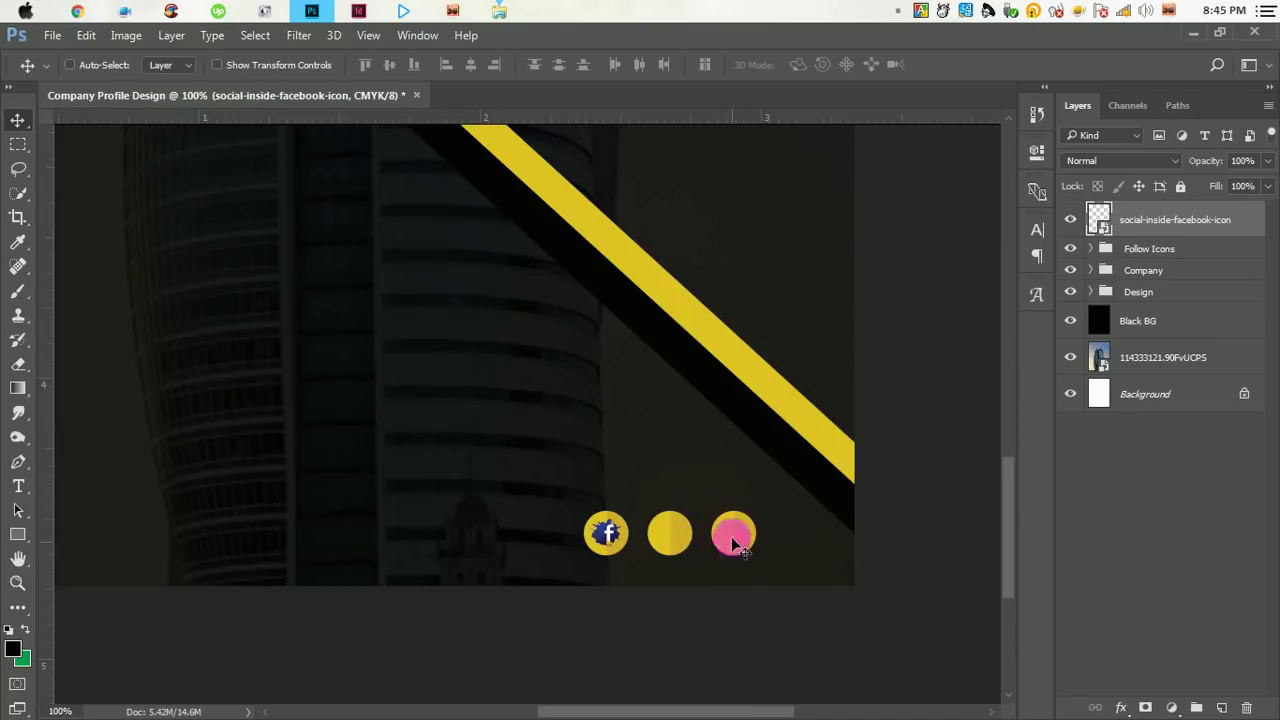
- Return to the Social Icon folder and drag the Instagram logo into the flyer
left_click(498, 11)
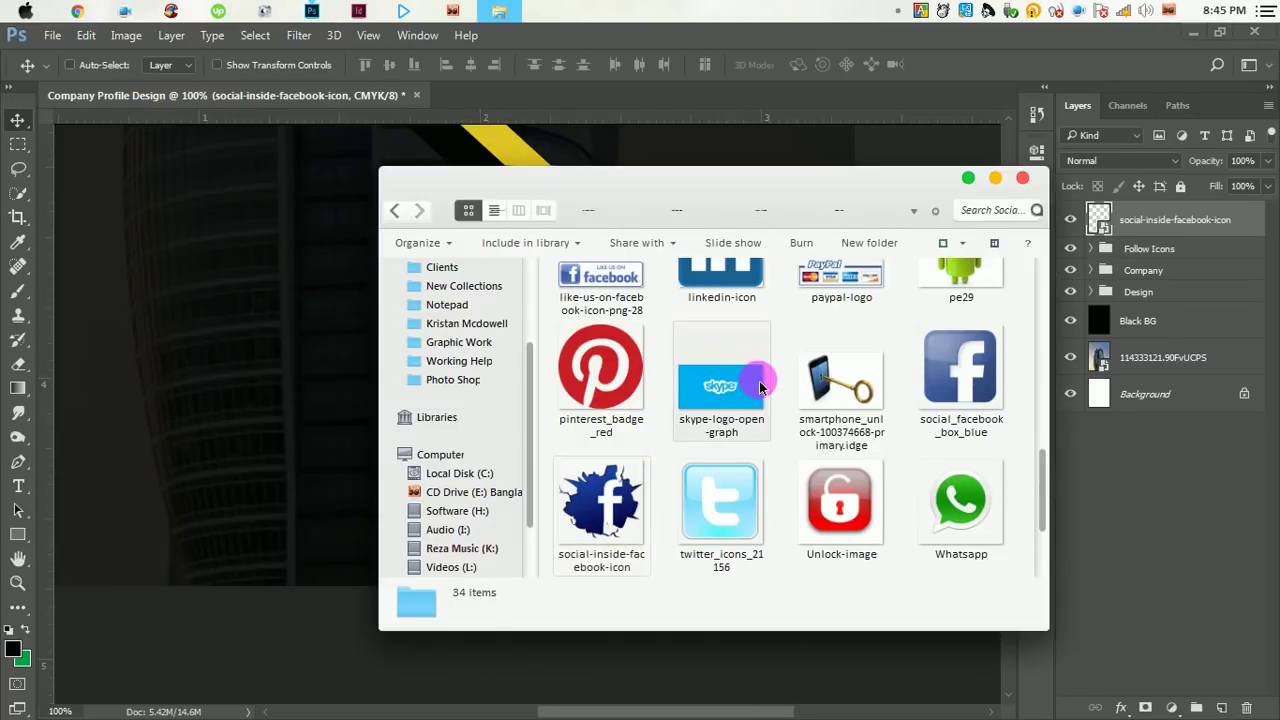
scroll(760, 384, "down", 3)
scroll(759, 382, "up", 1)
scroll(757, 380, "up", 5)
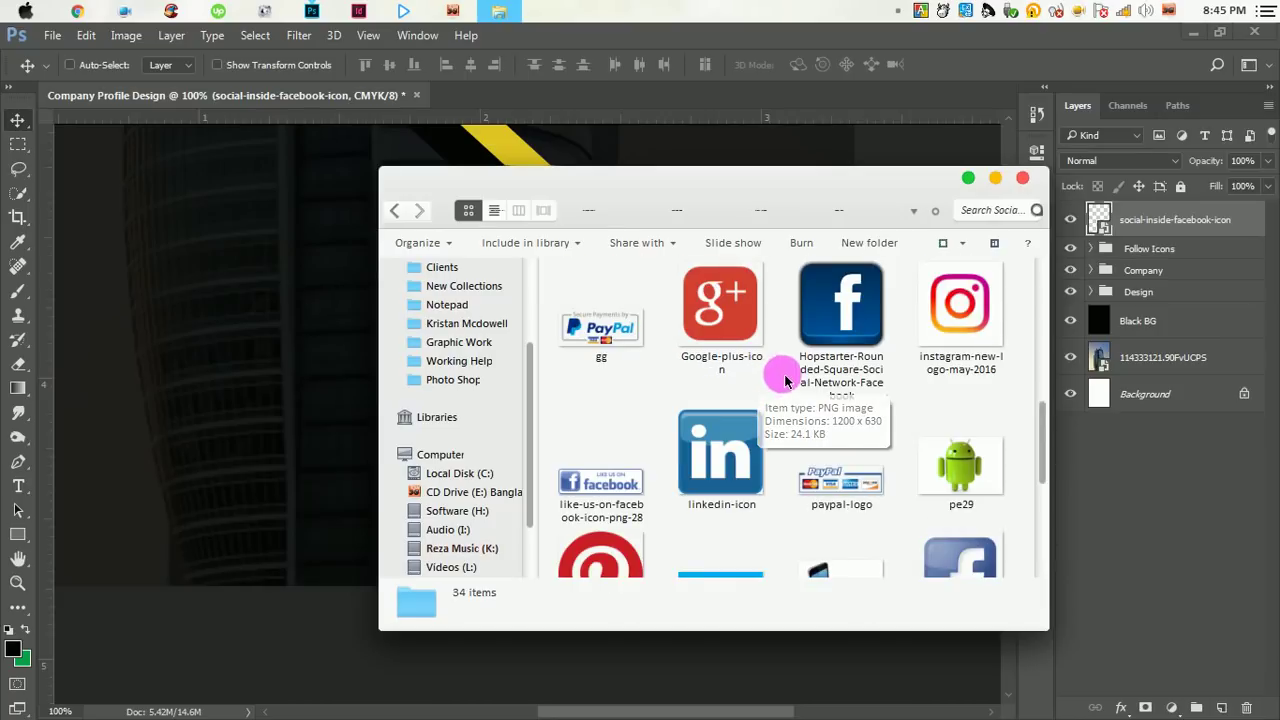
scroll(785, 381, "up", 2)
left_click(960, 425)
left_click_drag(960, 425, 322, 420)
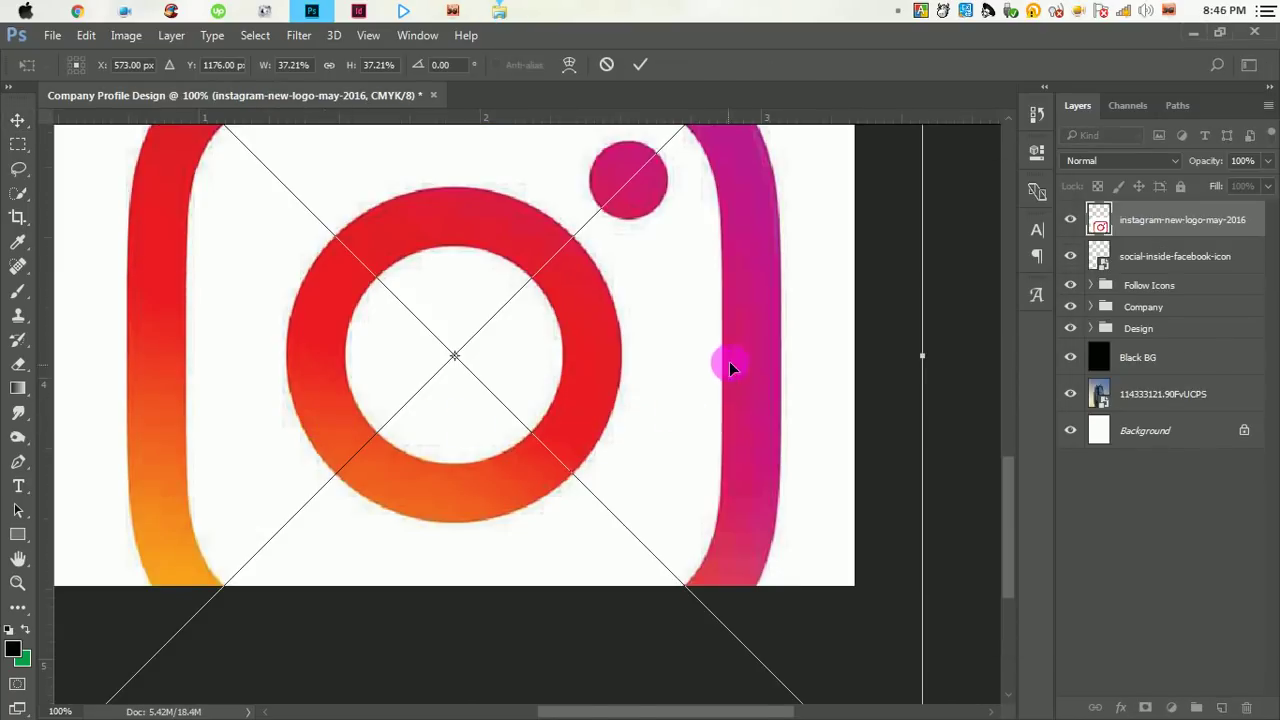
- Shrink the Instagram logo to about 2% and move it onto the middle yellow circle
left_click(632, 470, "alt")
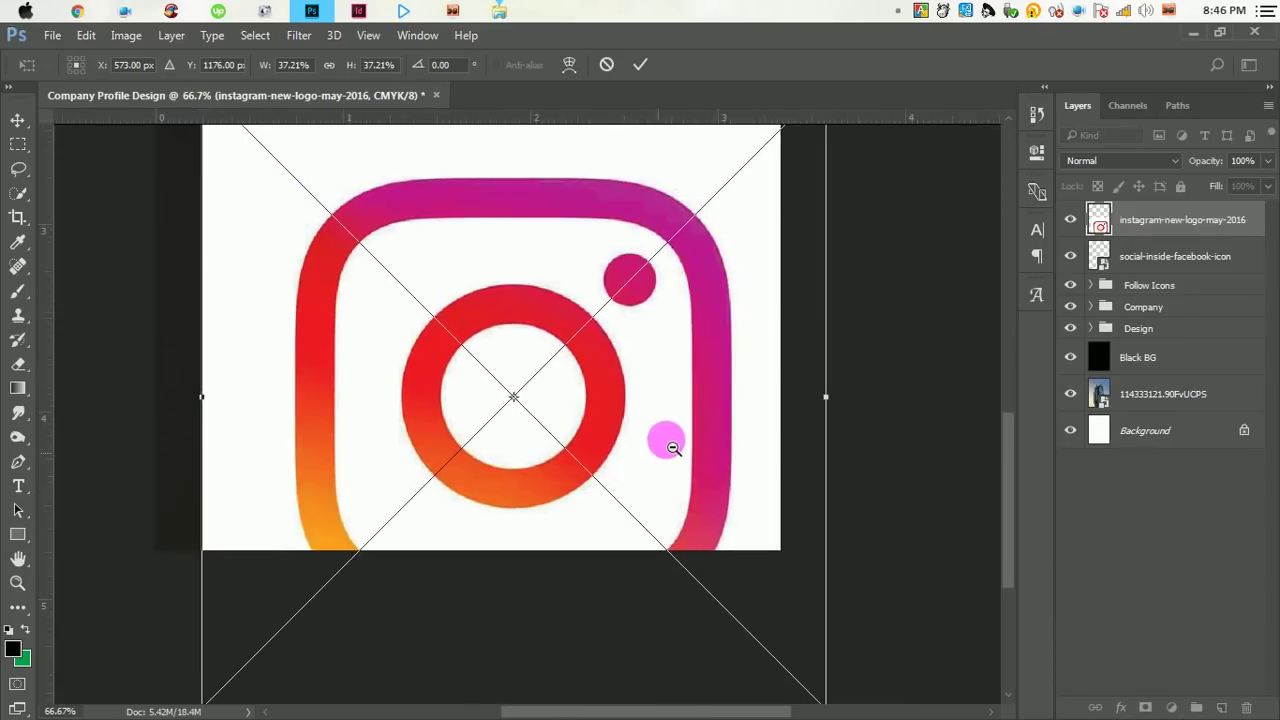
left_click(666, 440, "alt")
left_click_drag(775, 189, 586, 406)
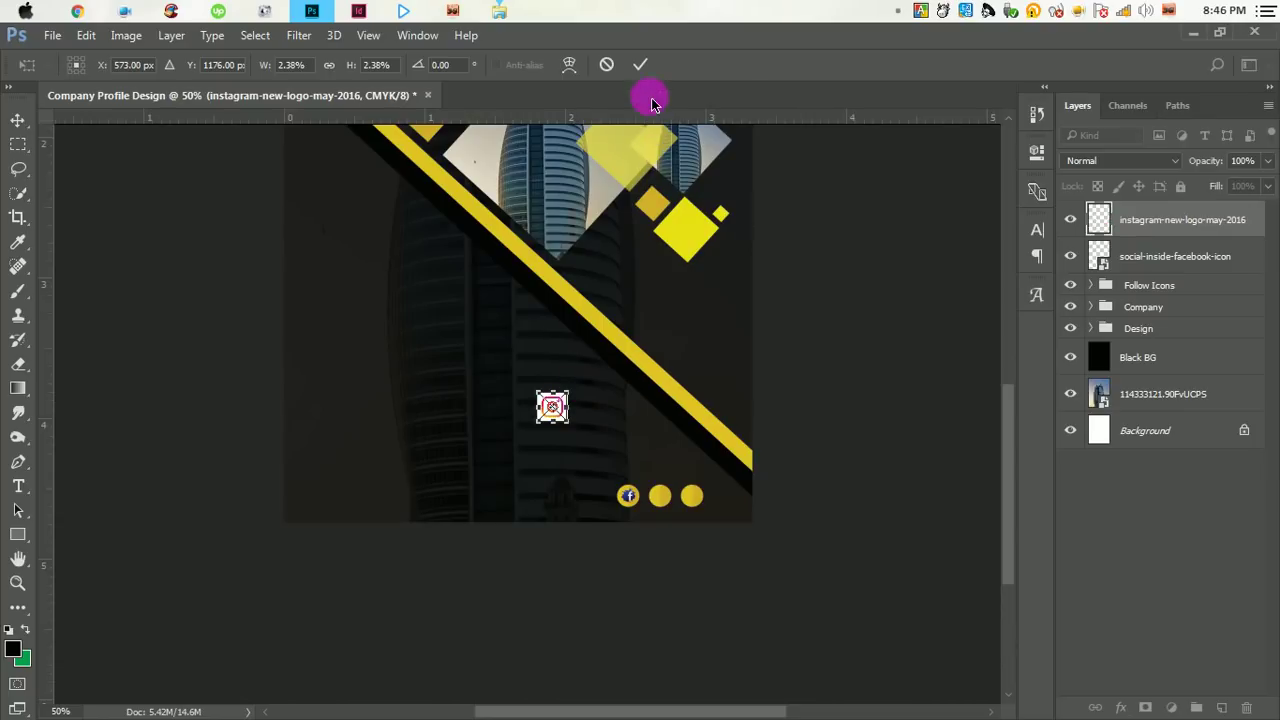
left_click(640, 64)
left_click_drag(556, 418, 664, 507)
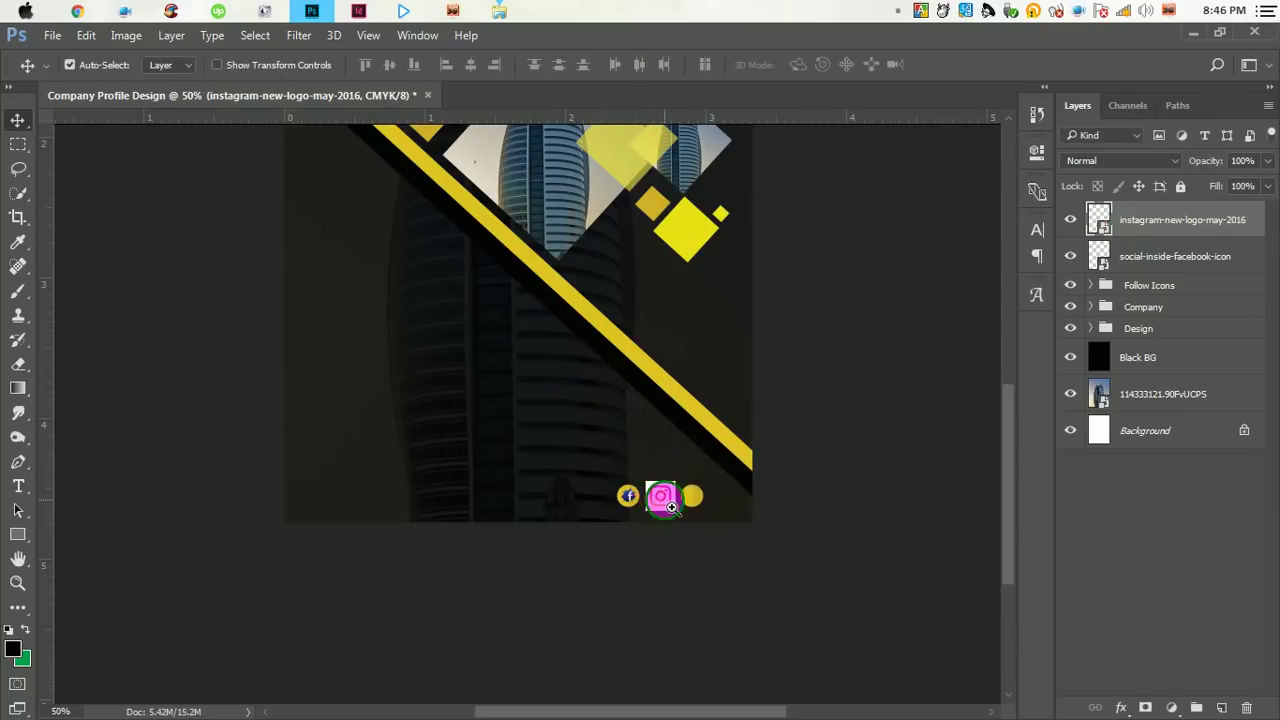
- Open the Eraser tool's flyout to show its variants
scroll(664, 507, "up", 1)
scroll(664, 505, "up", 1)
left_click(18, 241)
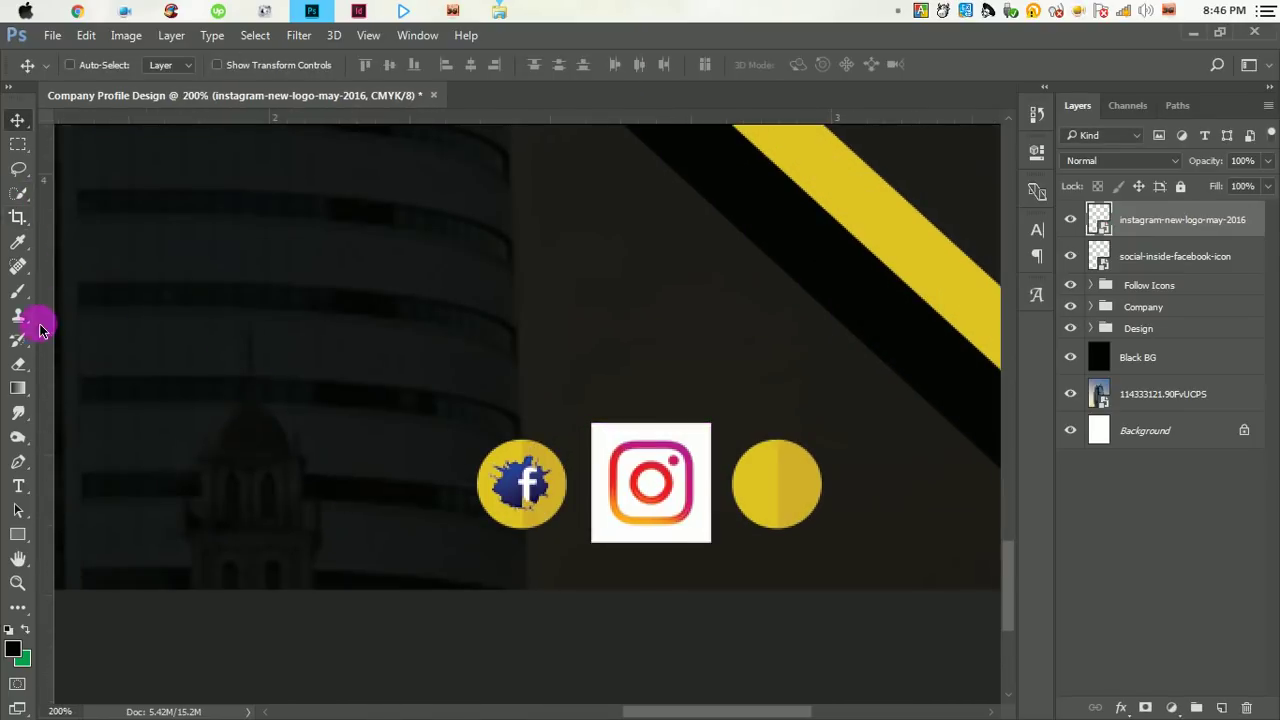
left_click_drag(18, 363, 117, 401)
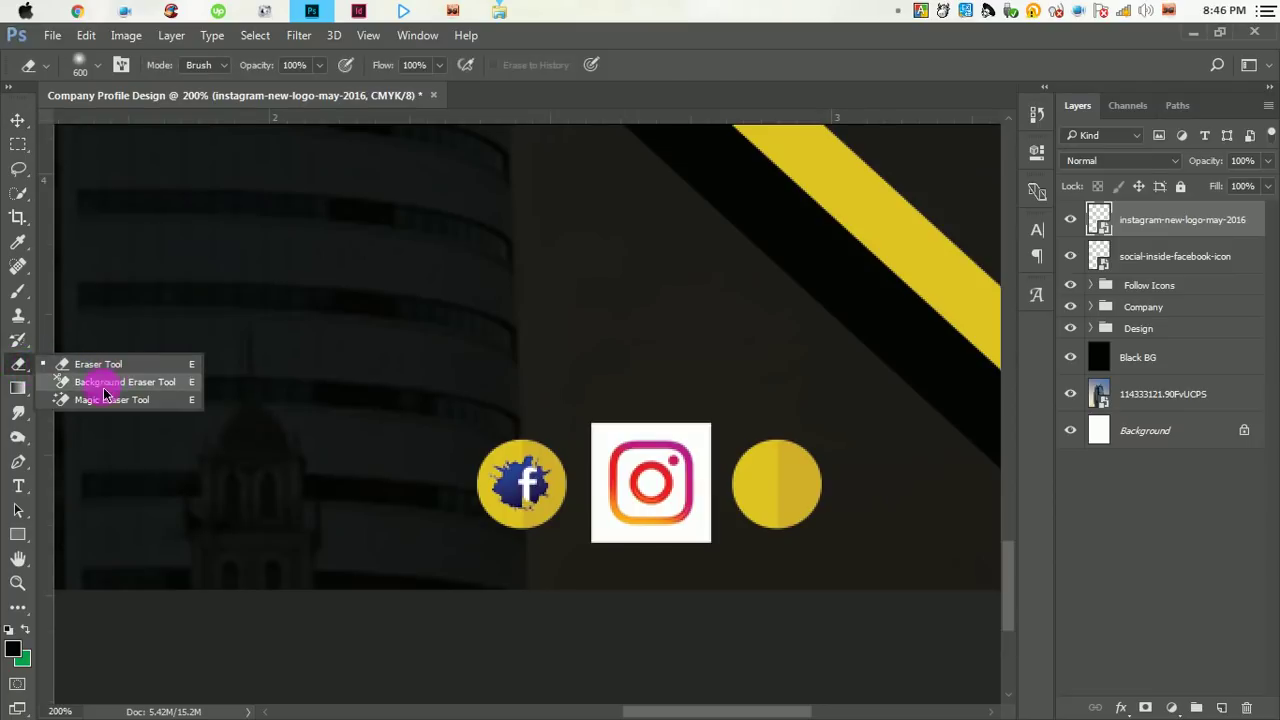
- Rasterize the Instagram layer and remove its white background with the Magic Eraser
left_click(126, 409)
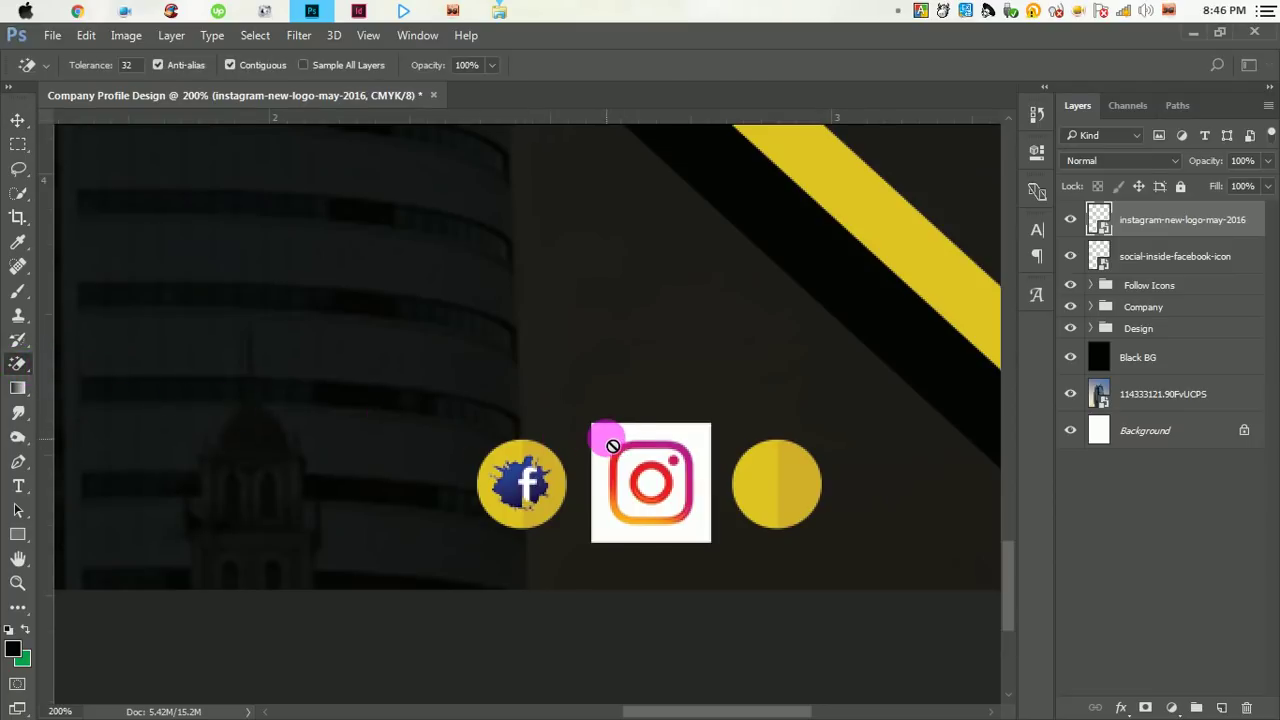
right_click(1160, 237)
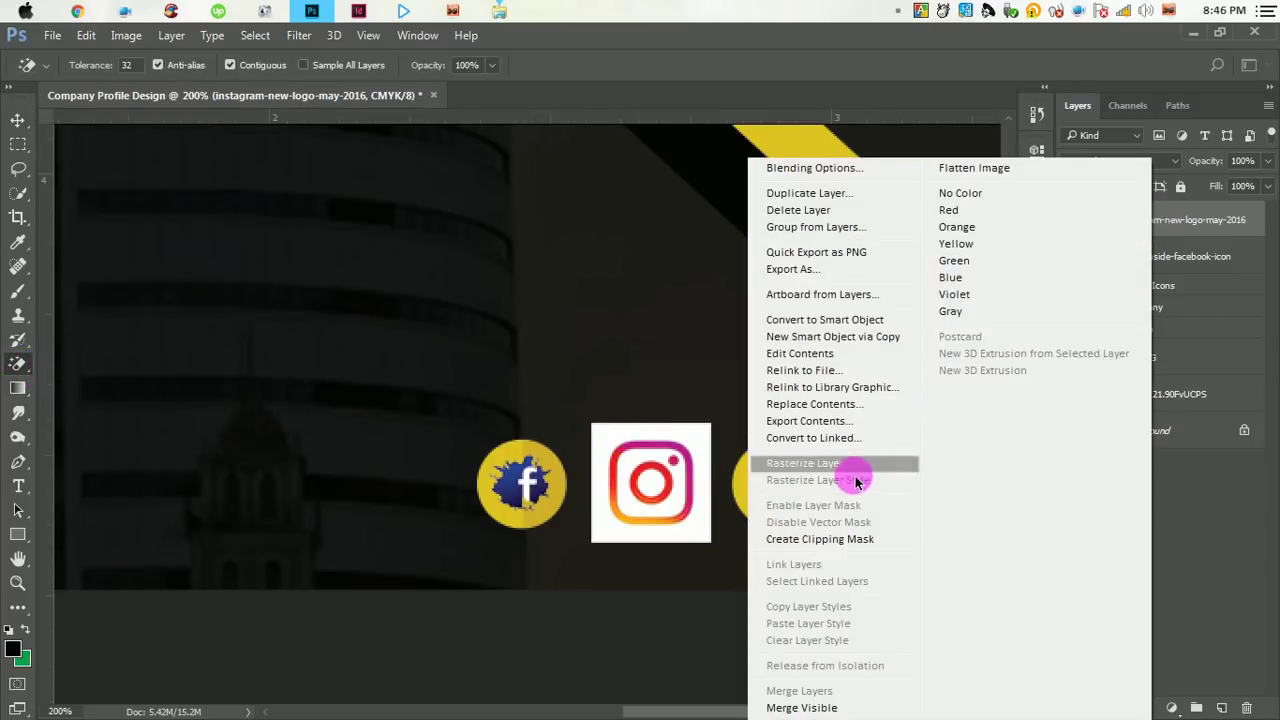
left_click(825, 466)
left_click(596, 447)
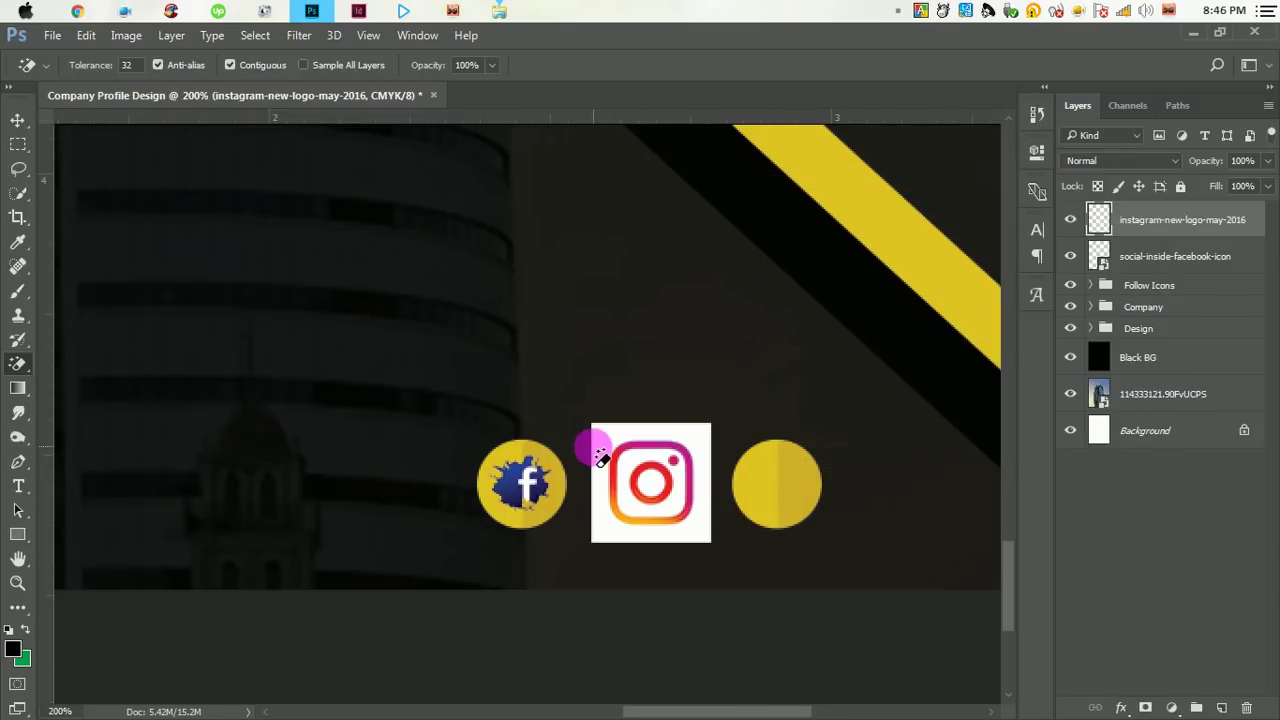
scroll(630, 483, "up", 2)
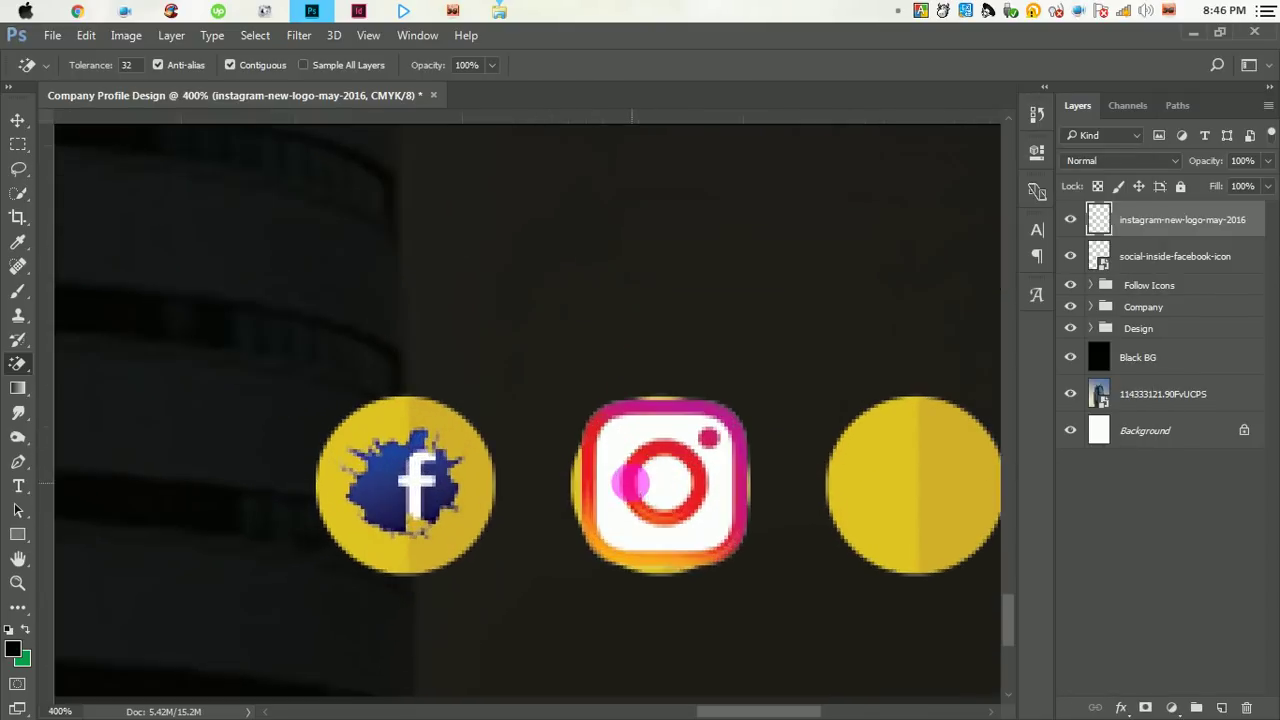
left_click(620, 468)
left_click(663, 488)
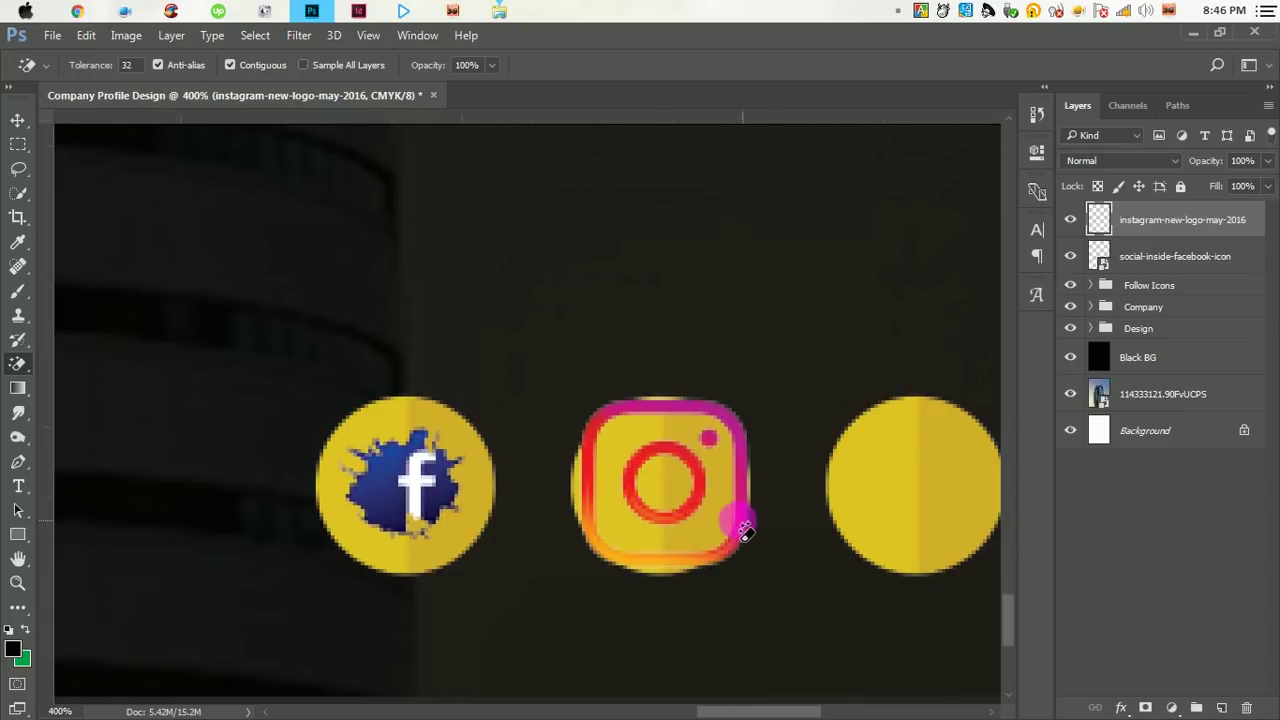
- Scale the Instagram logo to about 63% inside the middle circle
left_click(24, 123)
left_click_drag(646, 400, 648, 400)
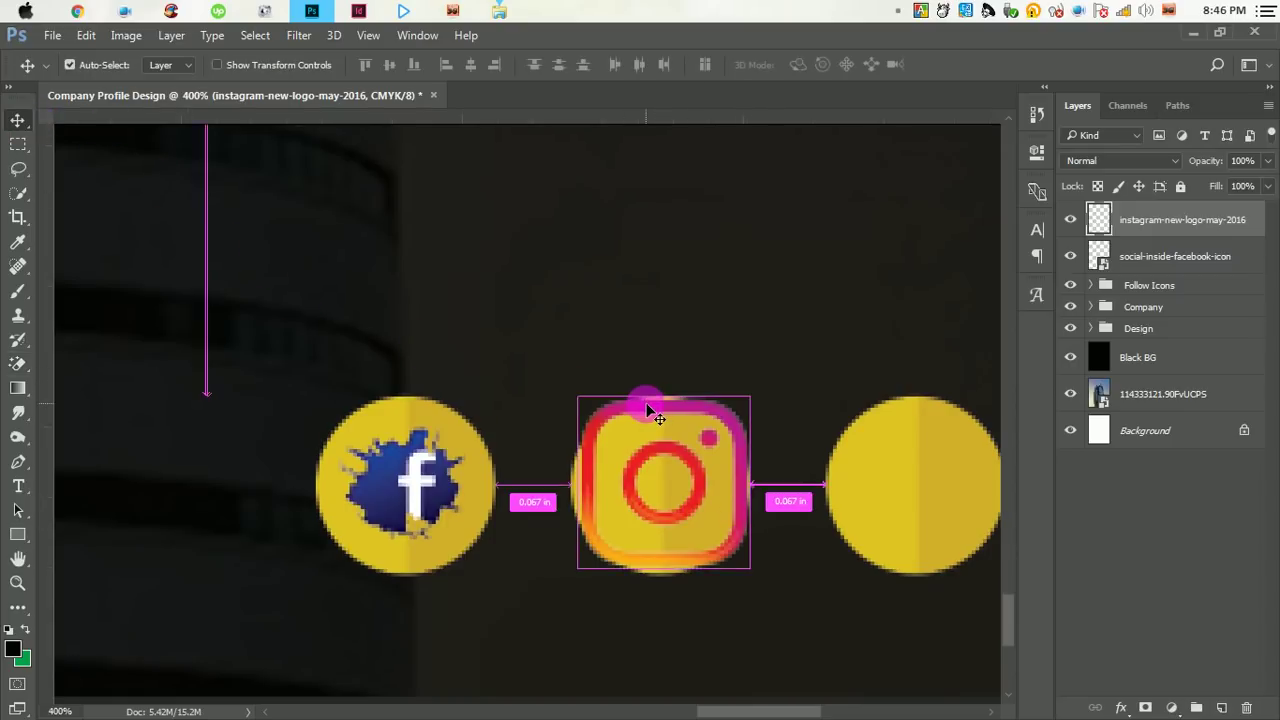
key("ctrl+t")
left_click_drag(755, 403, 725, 440)
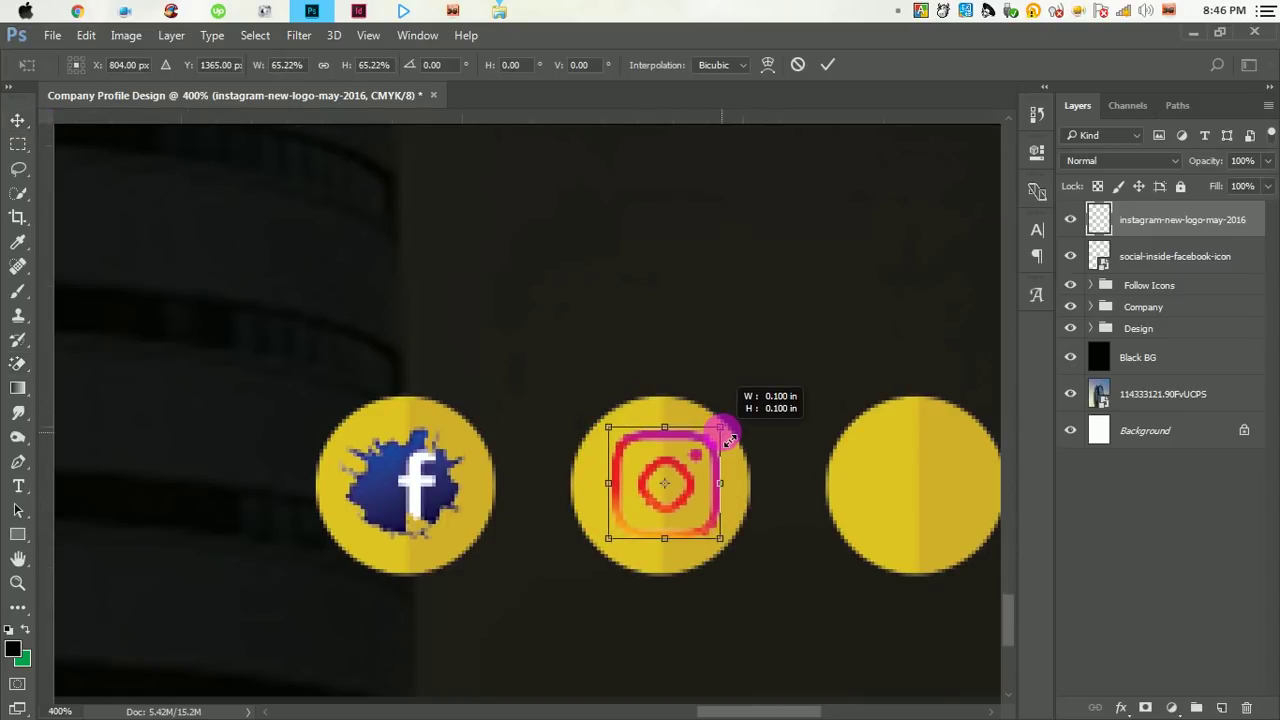
left_click(826, 66)
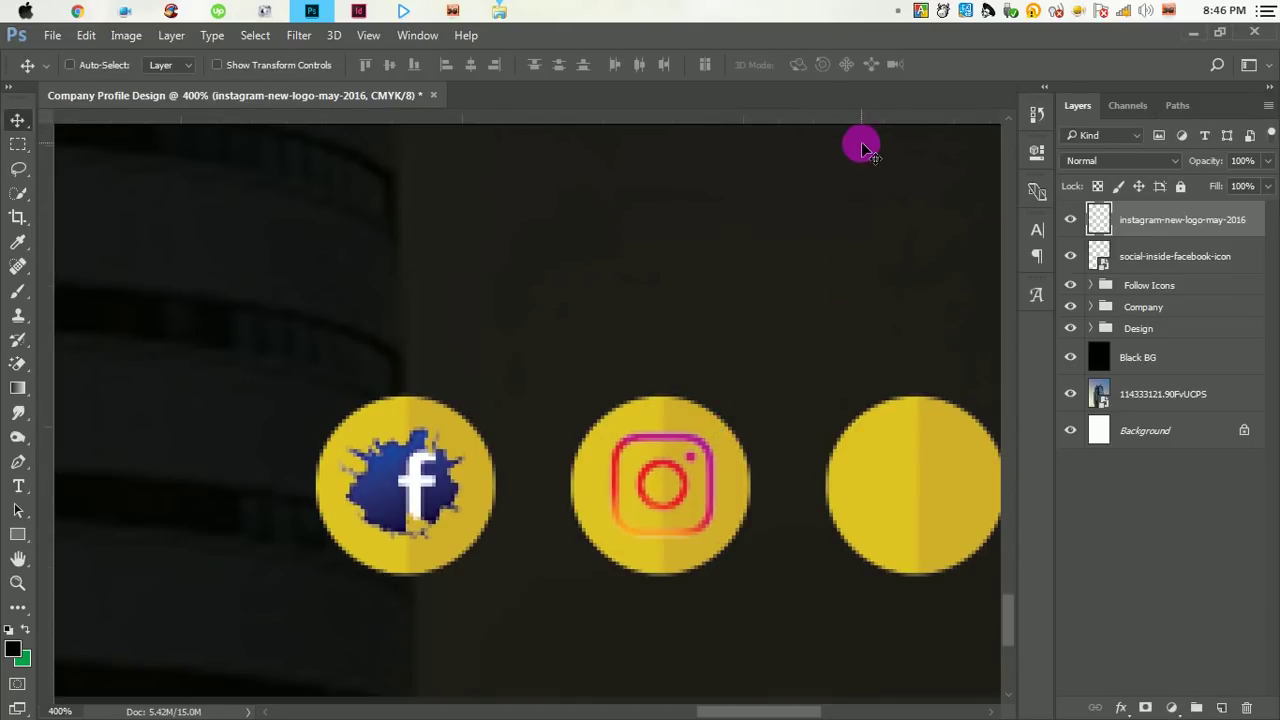
left_click(740, 380, "alt")
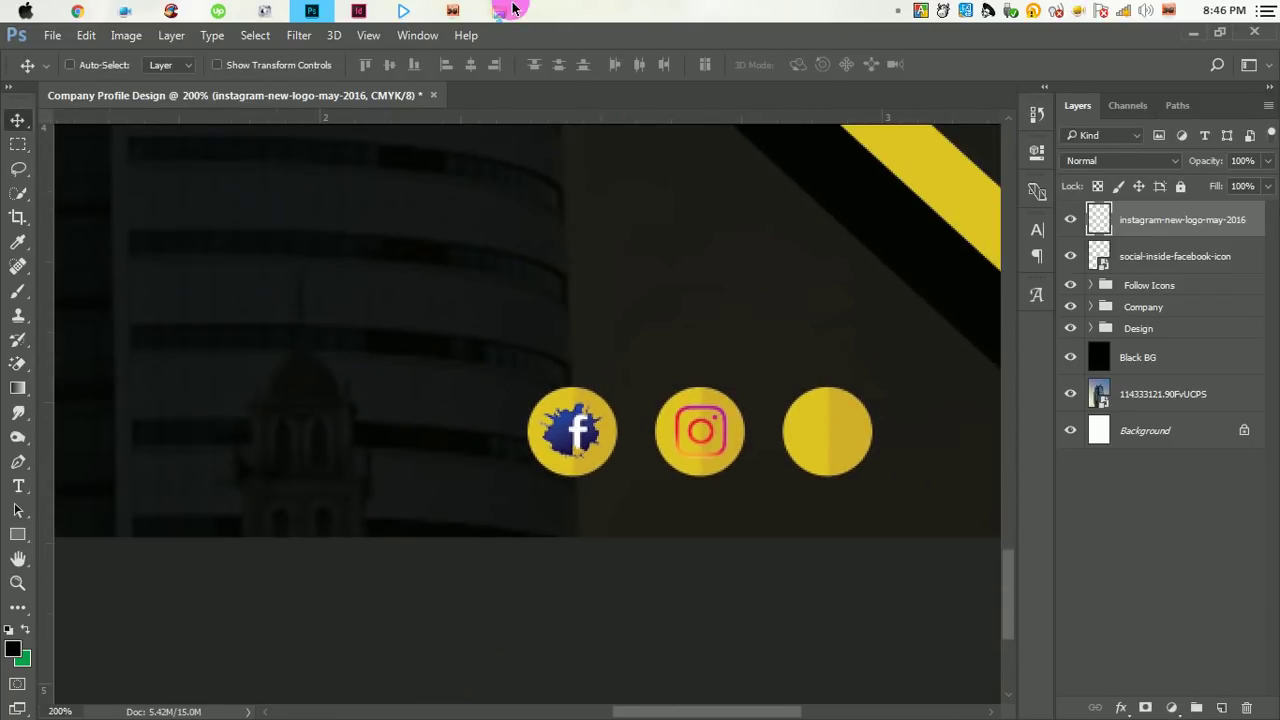
- Drag the YouTube icon file from the social icons folder into the flyer
left_click(499, 11)
left_click(732, 433)
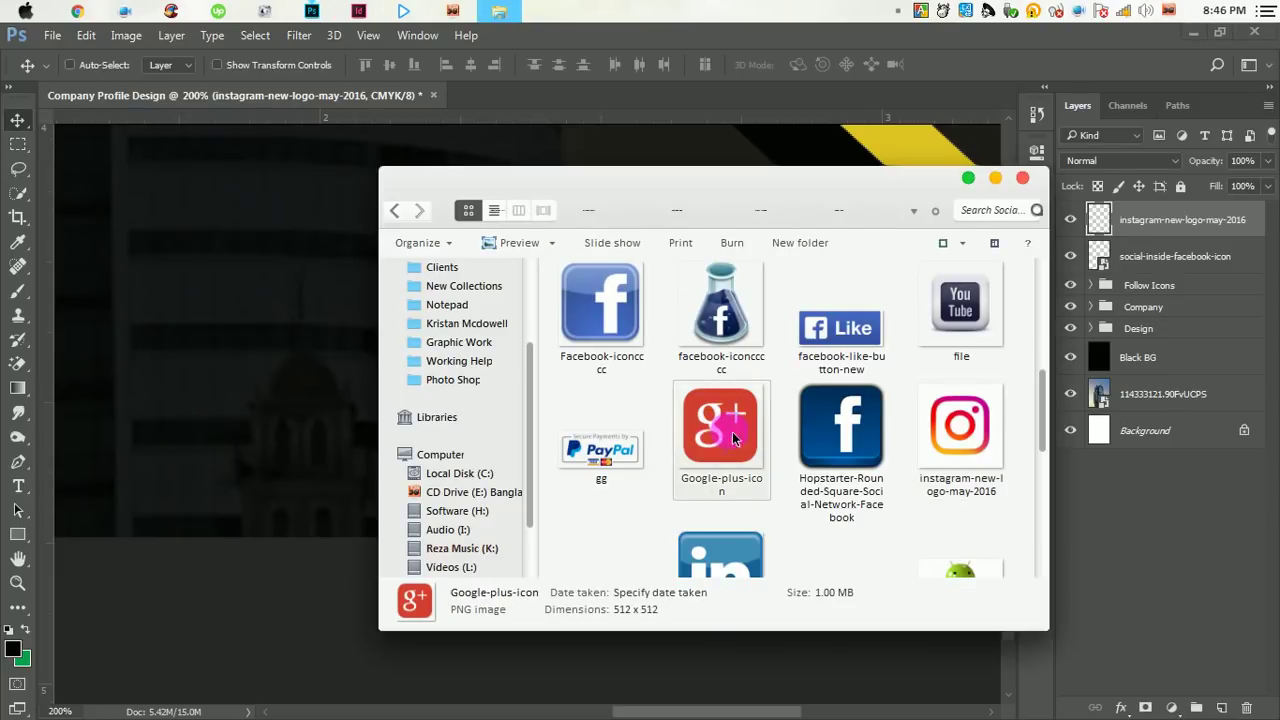
scroll(735, 416, "up", 2)
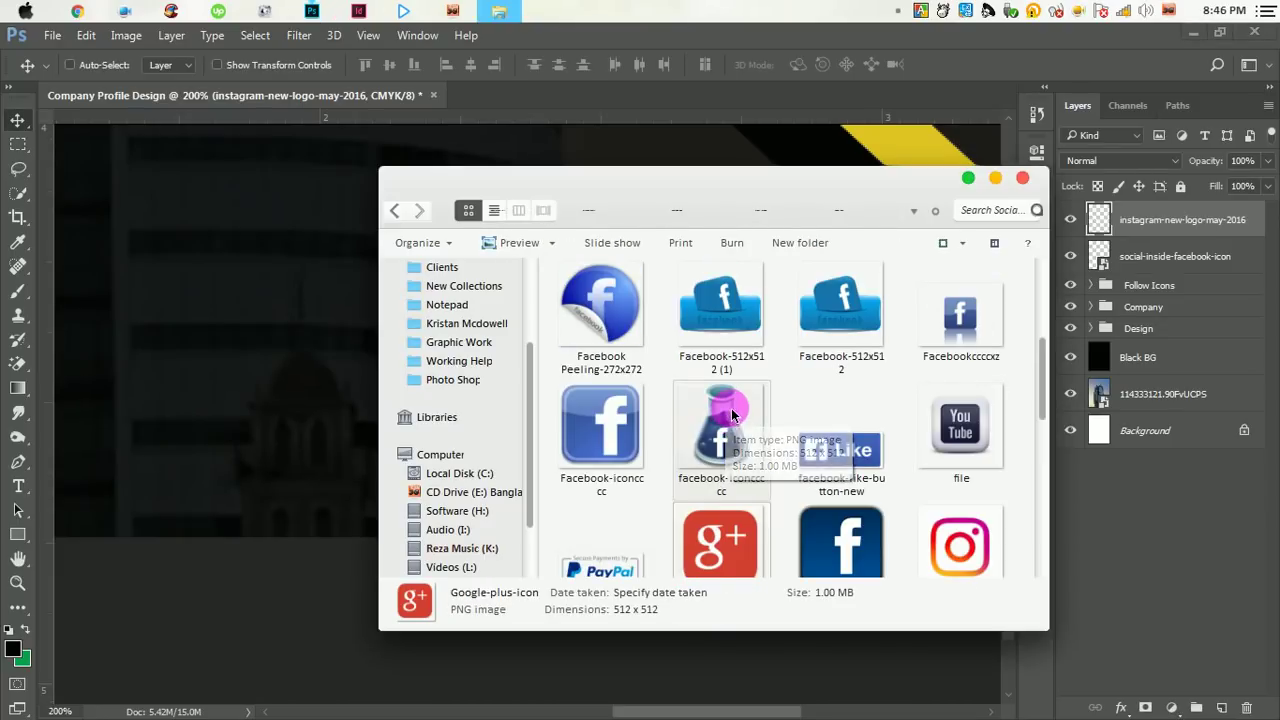
scroll(760, 415, "up", 2)
left_click_drag(954, 533, 312, 449)
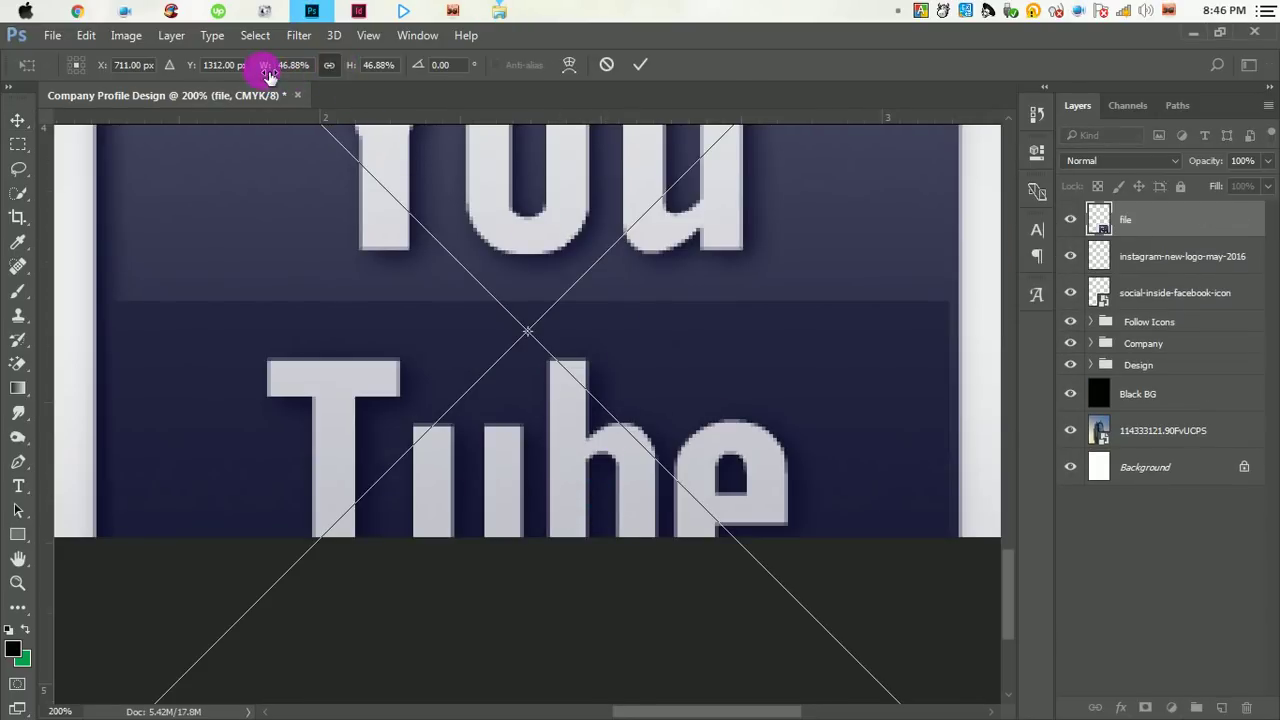
- Shrink the YouTube icon and move it into the third yellow circle
left_click_drag(250, 78, 250, 60)
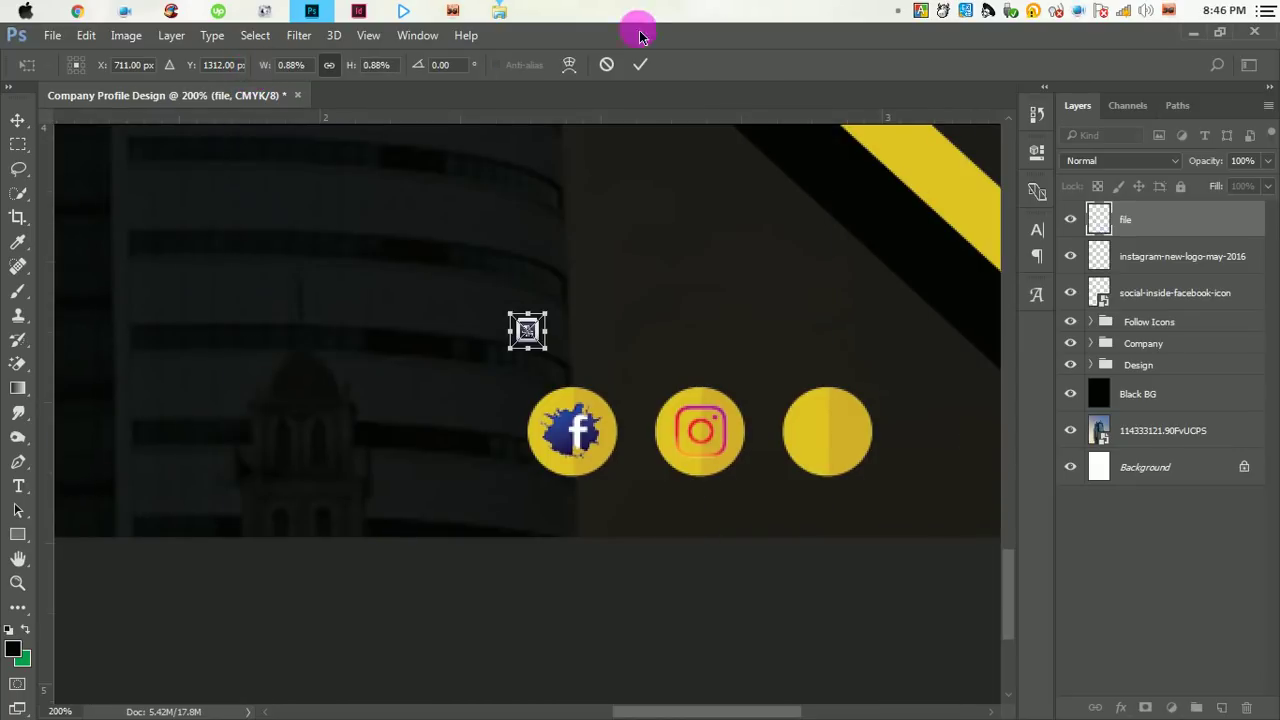
left_click(641, 65)
mouse_move(528, 331)
left_mouse_down()
mouse_move(849, 429)
mouse_move(840, 437)
mouse_move(878, 473)
left_mouse_up()
key("ctrl+t")
left_click(650, 66)
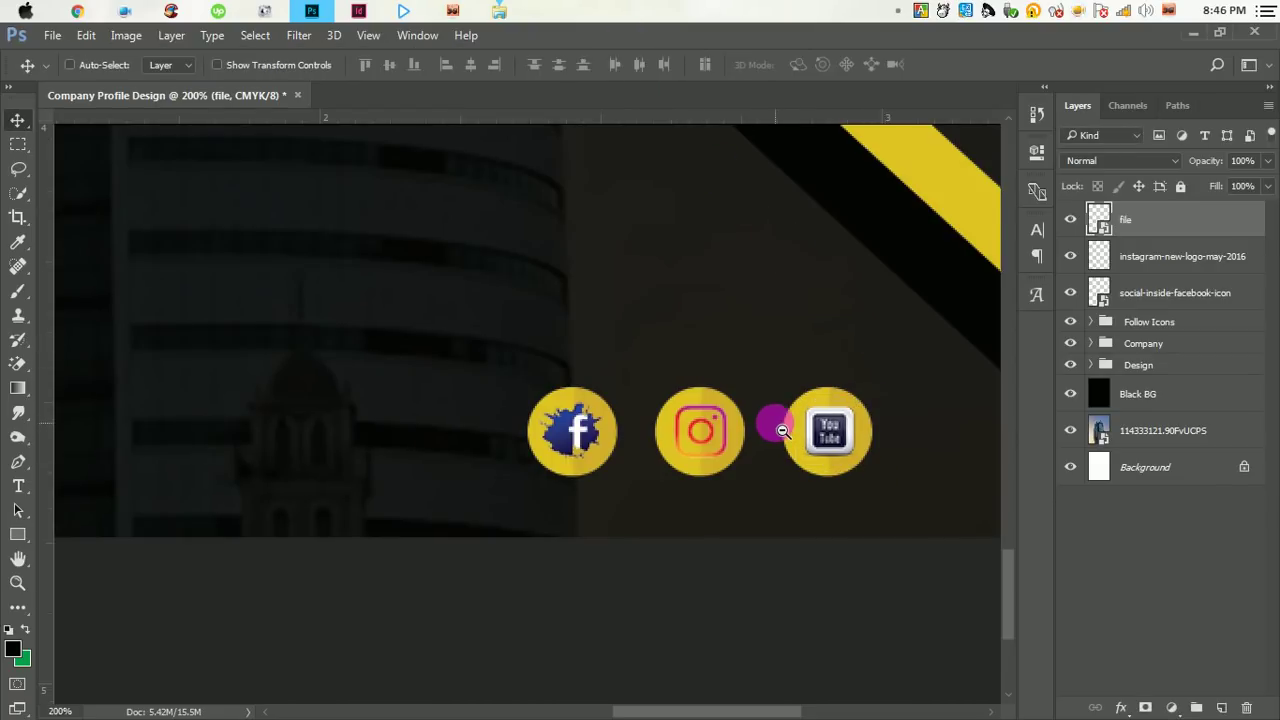
- Enlarge the YouTube icon slightly so it fills its circle
scroll(782, 430, "down", 2)
scroll(777, 423, "down", 1)
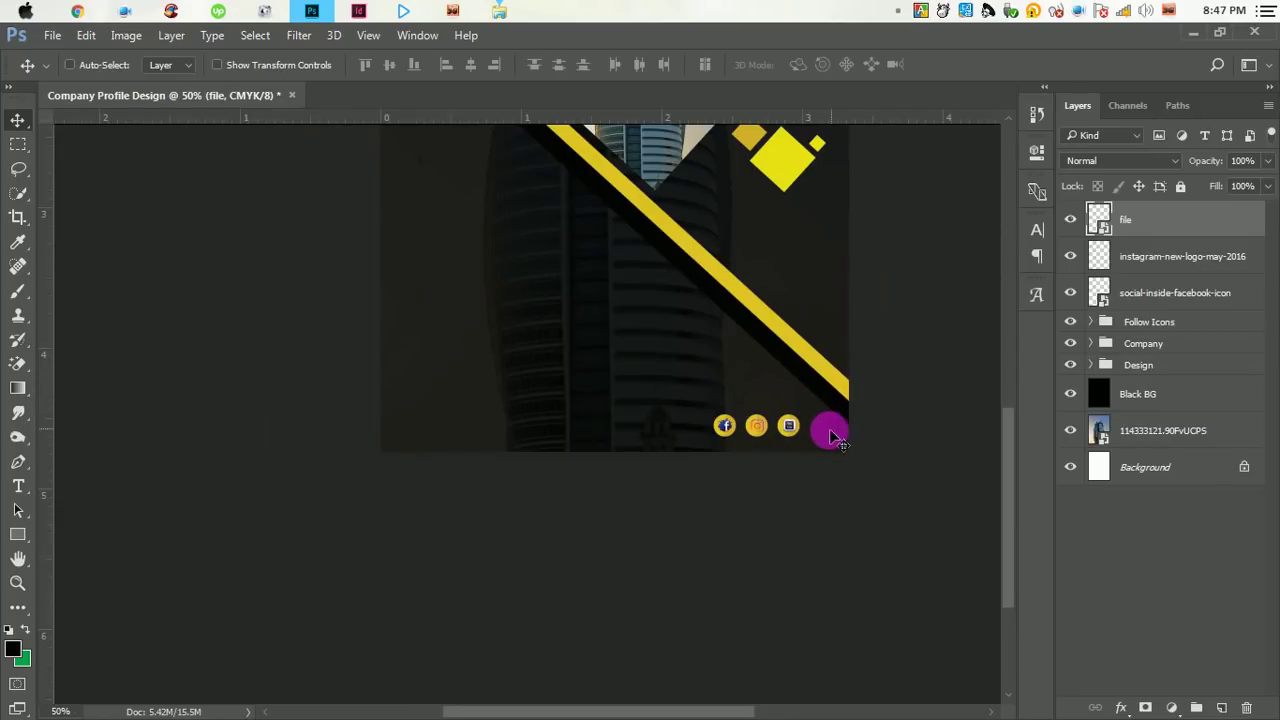
scroll(835, 437, "up", 2)
scroll(810, 430, "up", 1)
scroll(810, 430, "up", 1)
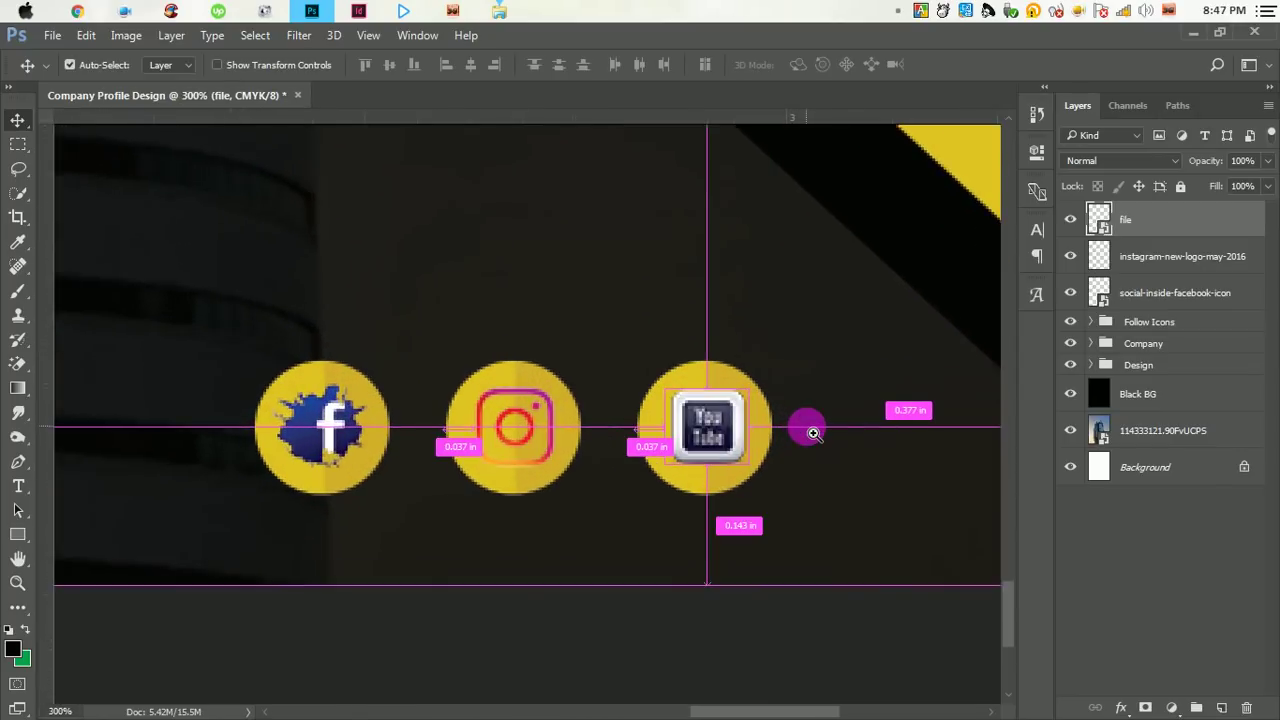
scroll(814, 433, "up", 1)
key("ctrl+t")
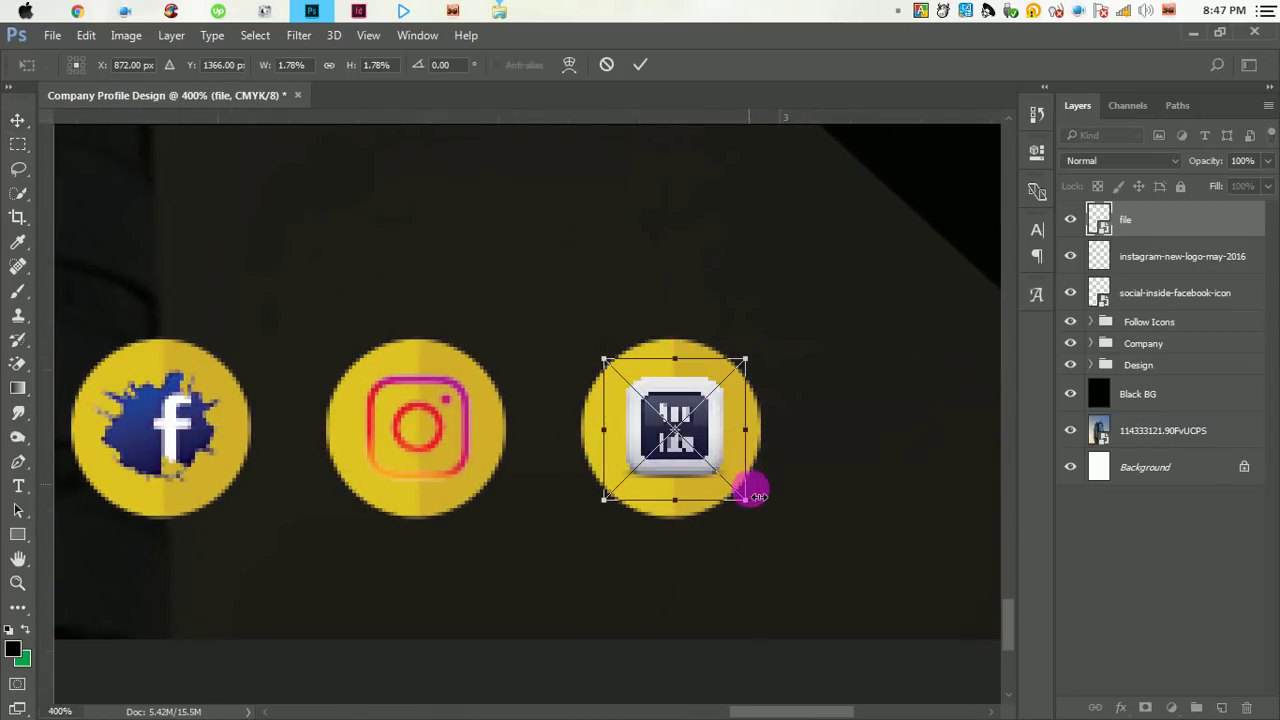
left_click_drag(753, 505, 760, 512)
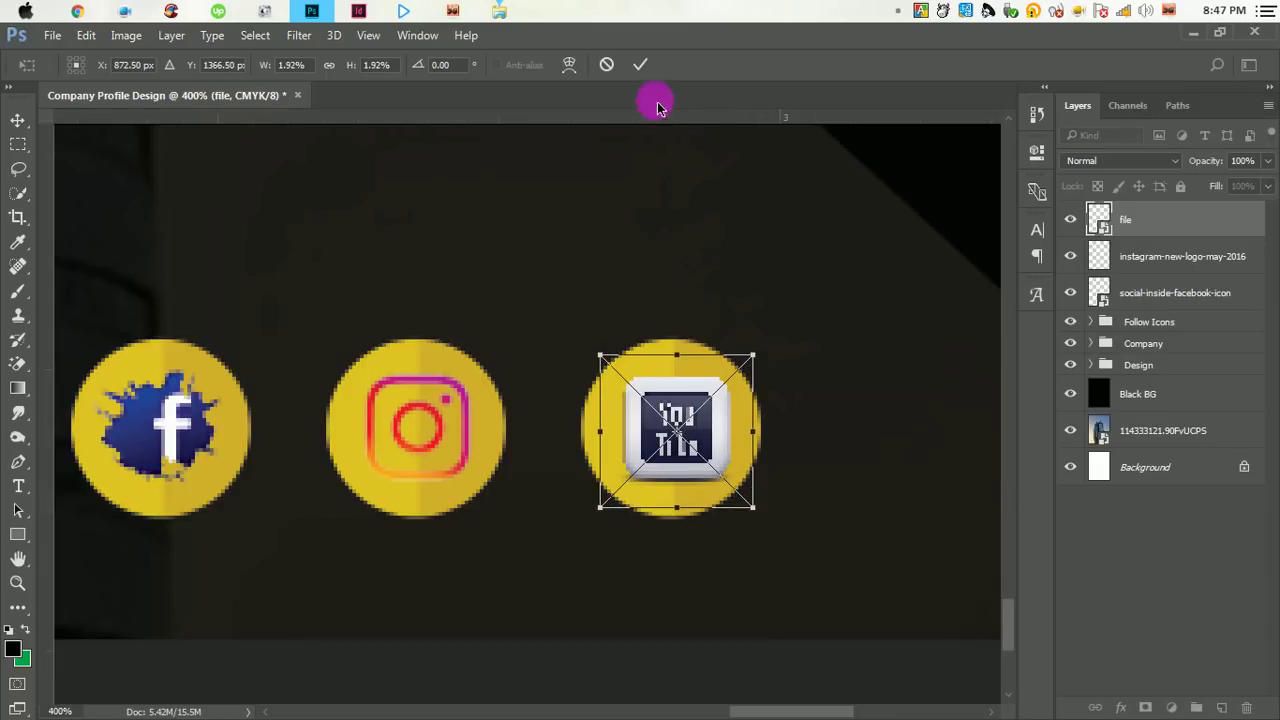
left_click(642, 68)
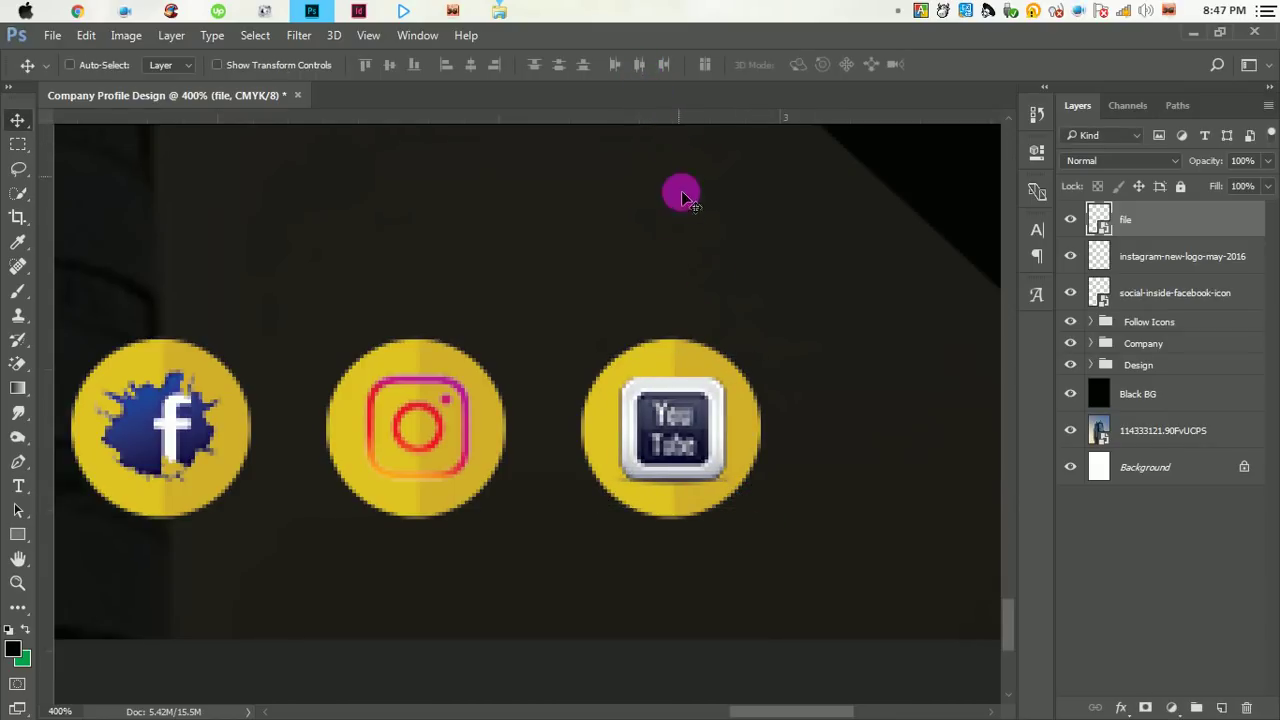
scroll(470, 334, "down", 2)
scroll(465, 332, "down", 2)
scroll(455, 330, "down", 1)
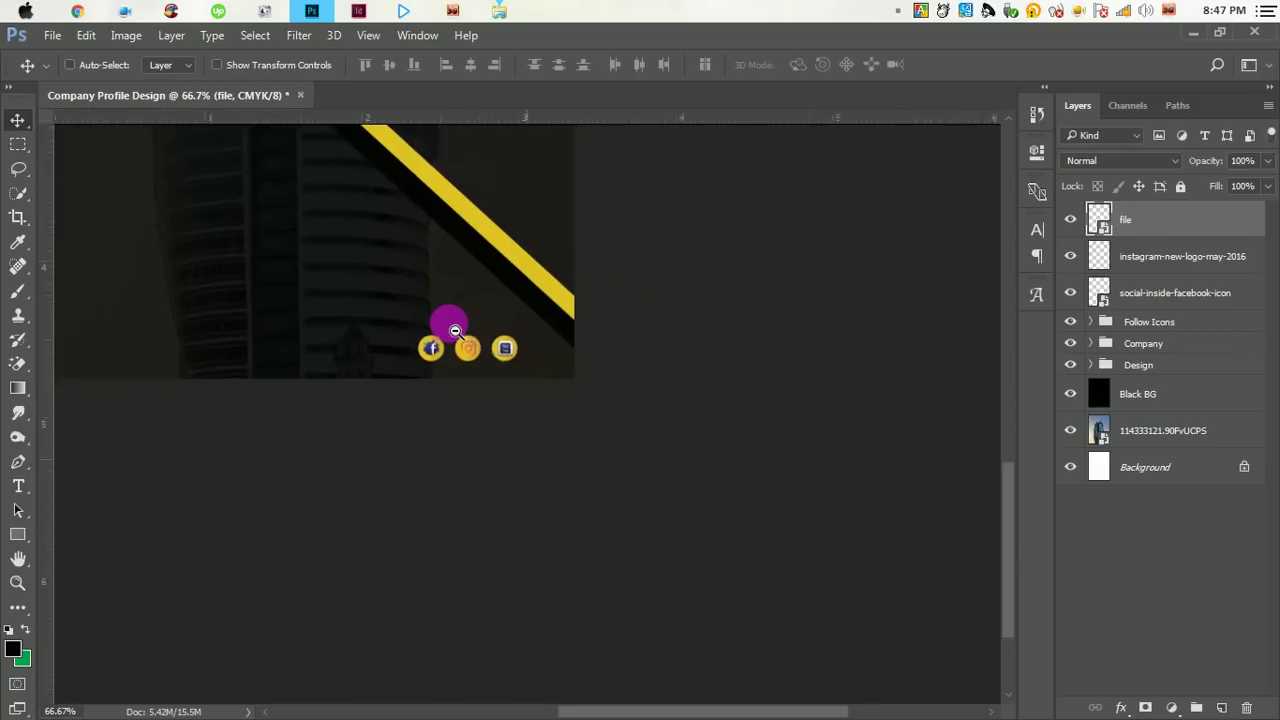
scroll(452, 330, "down", 2)
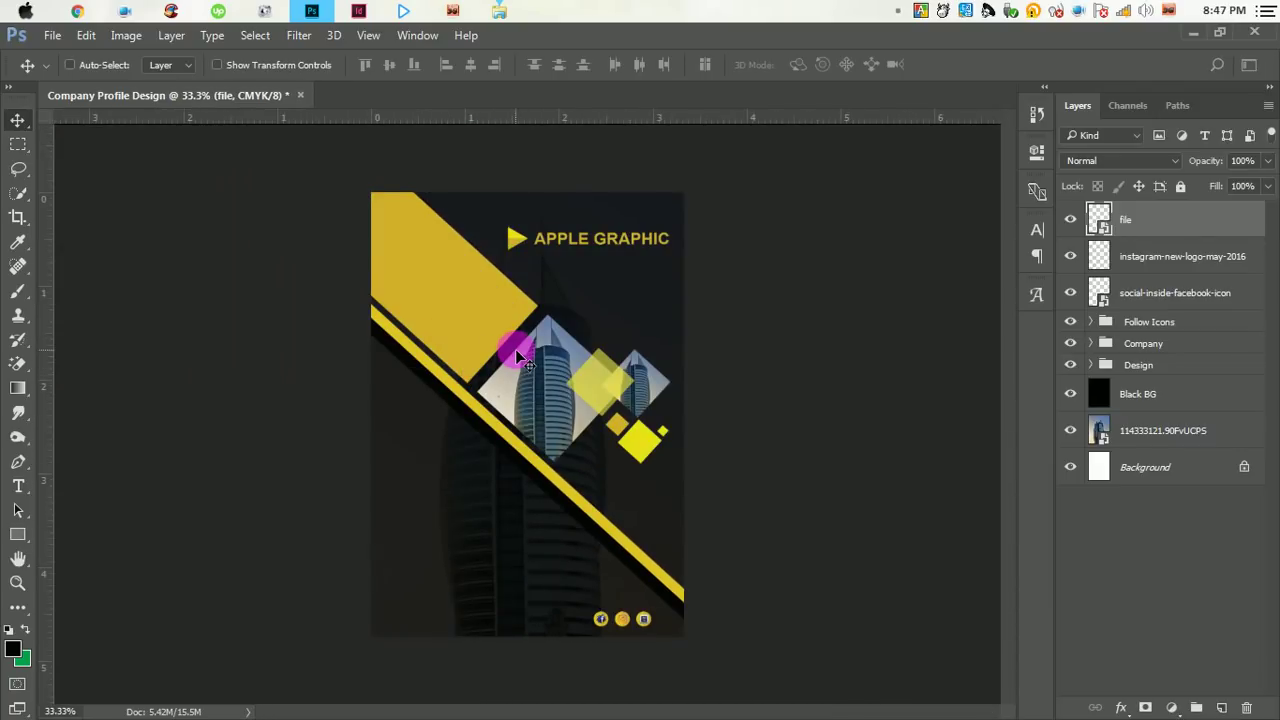
- Add a FOLLOW US text line above the icons in regular weight
left_click(20, 532)
left_click(19, 487)
left_click(551, 587)
type("FOLLOW")
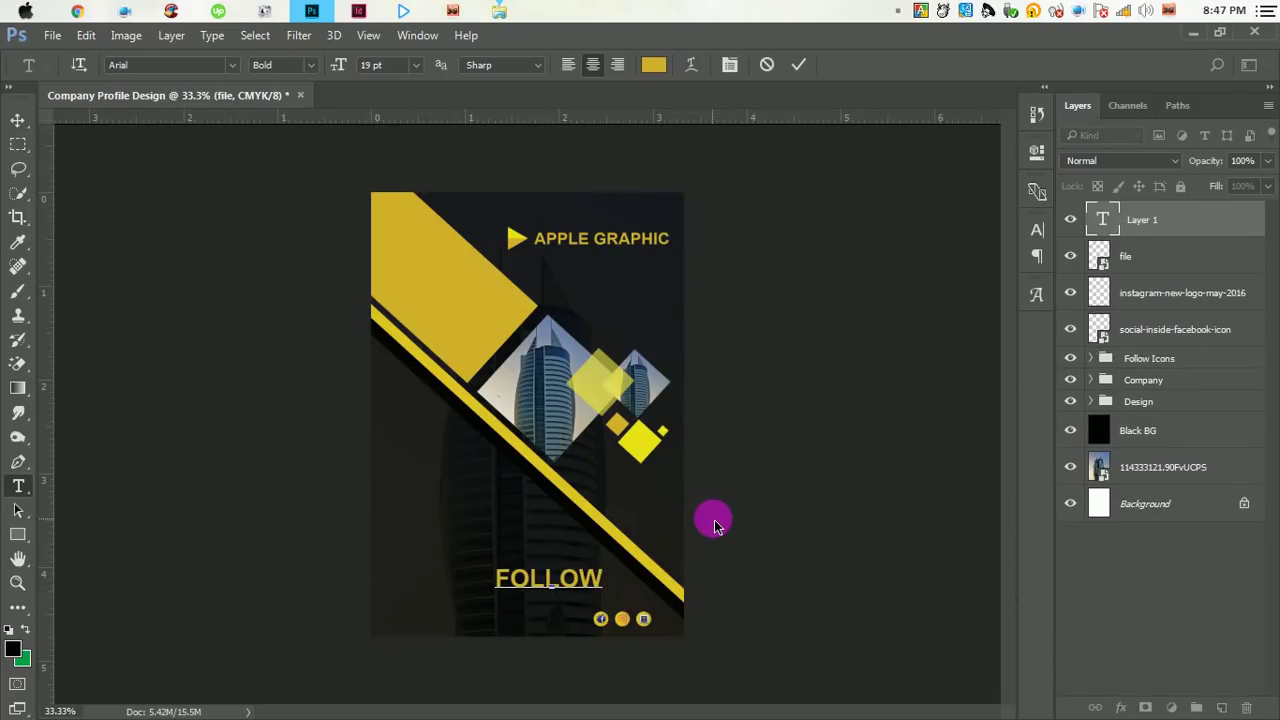
type("U")
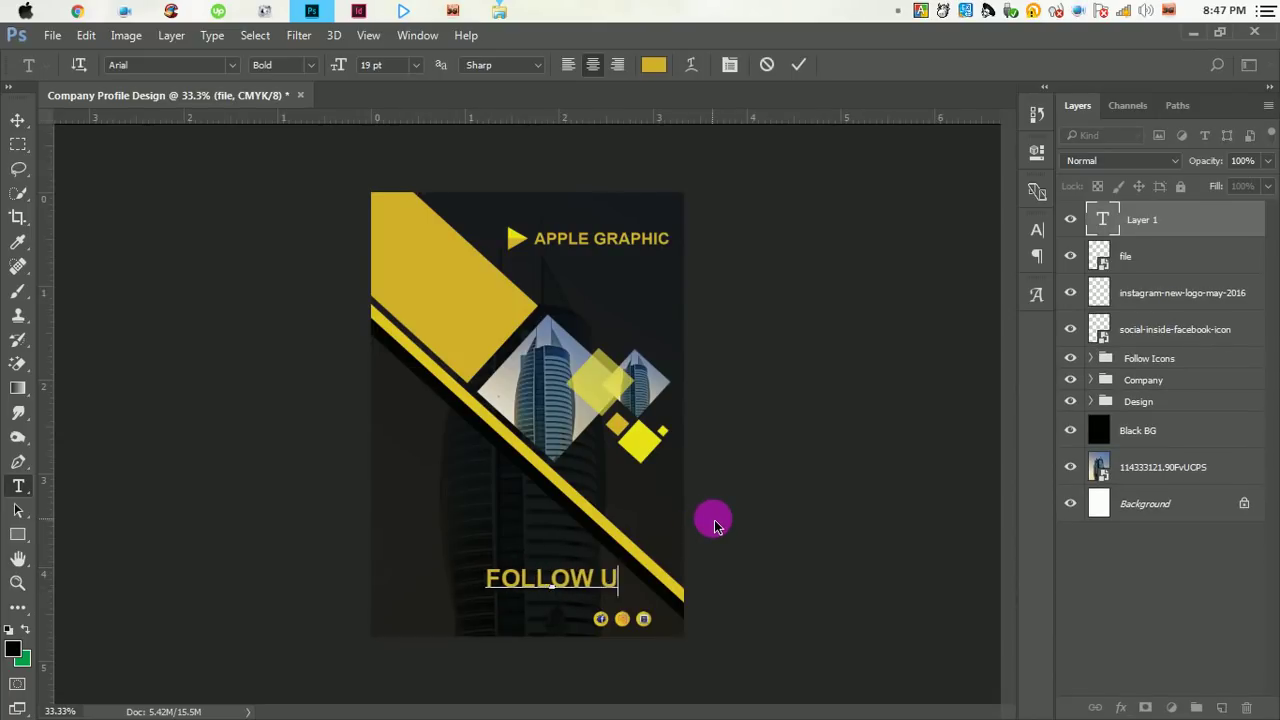
type("S")
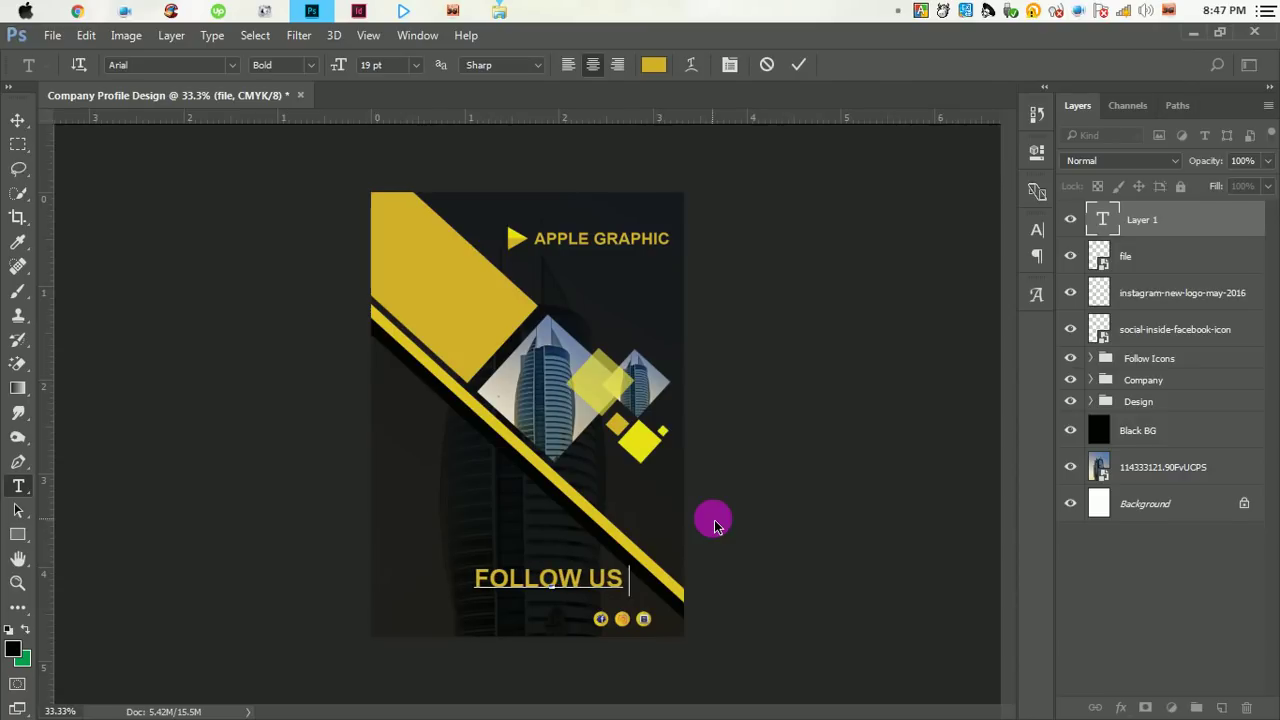
left_click_drag(591, 580, 424, 592)
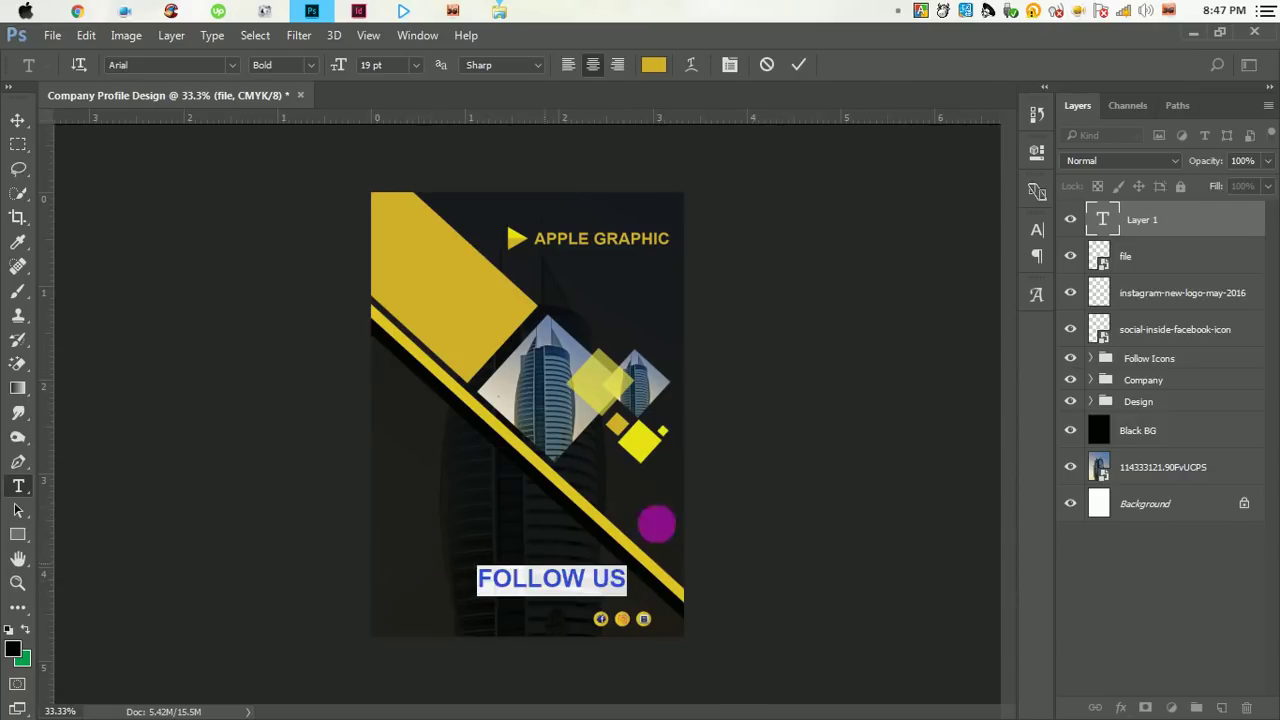
left_click(1038, 231)
left_click(1001, 253)
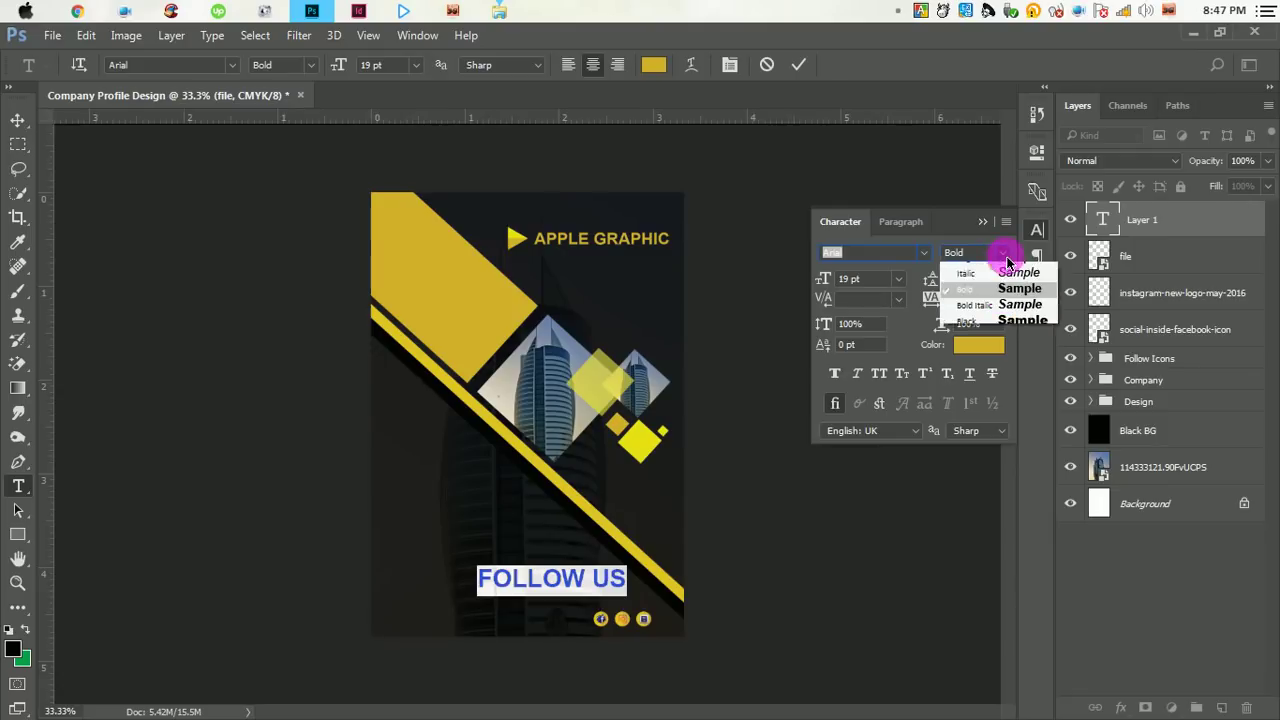
left_click(1001, 272)
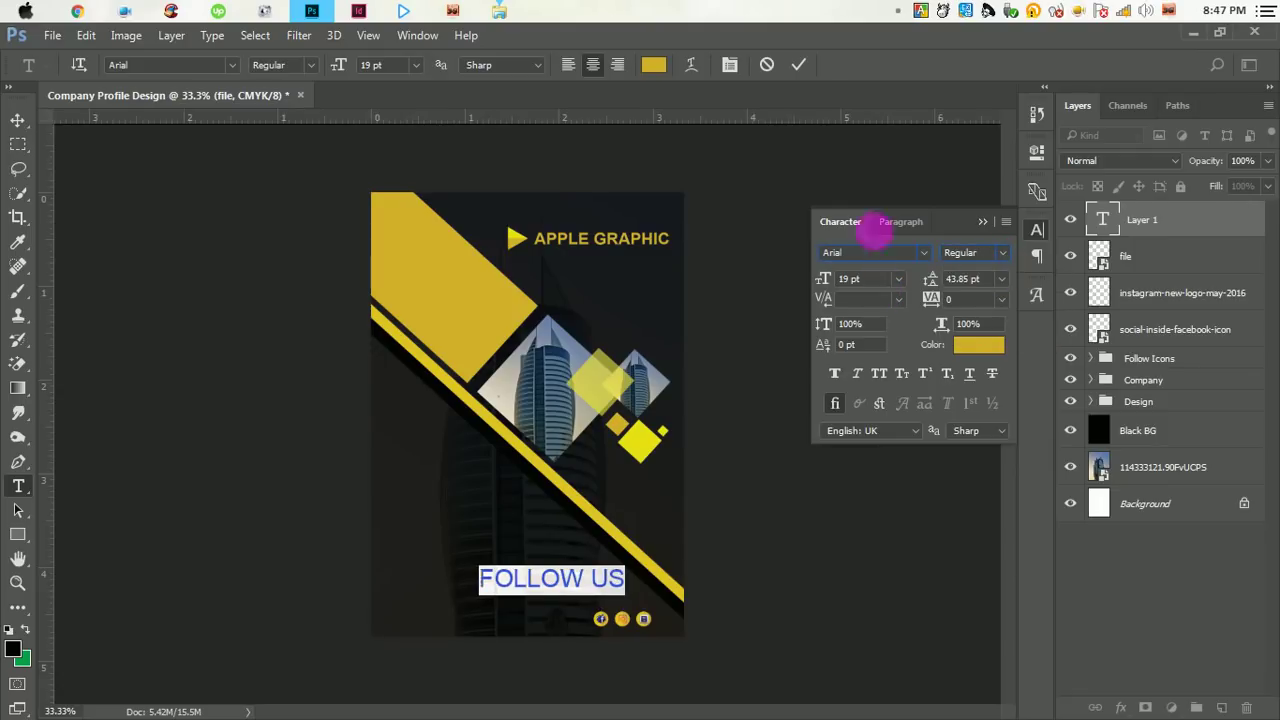
left_click(798, 66)
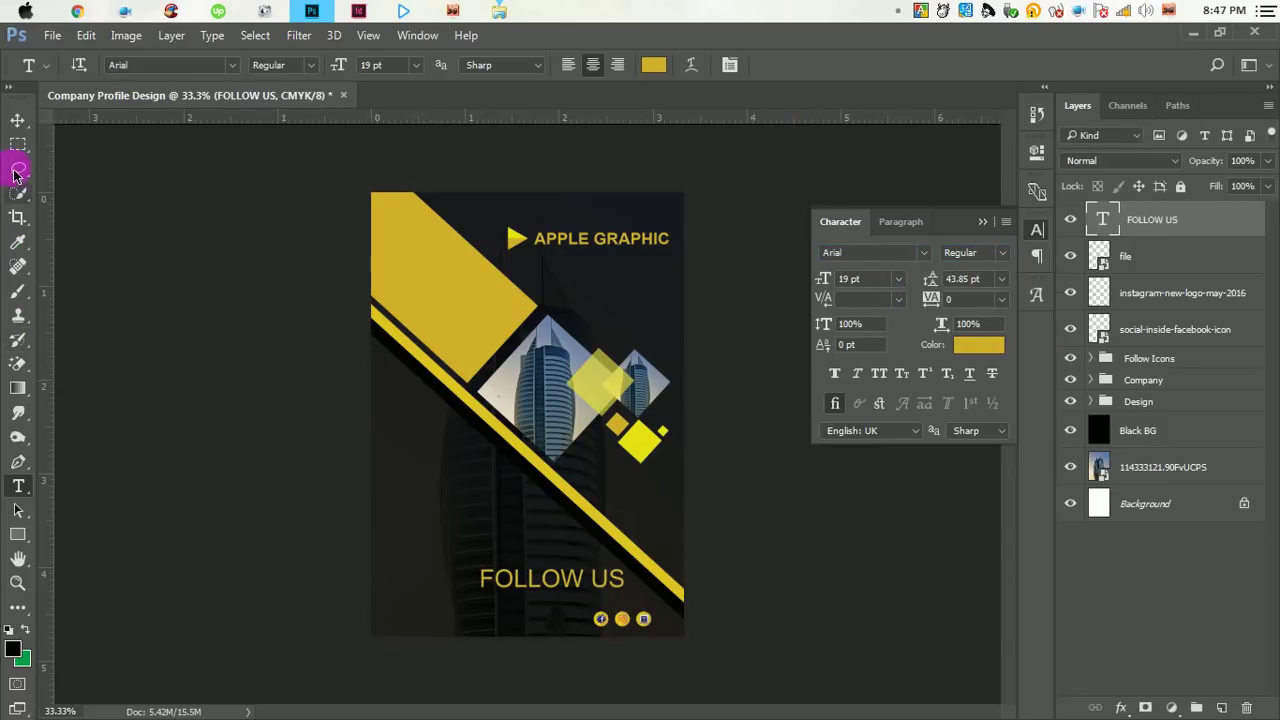
- Shrink FOLLOW US to about 56% and move it down above the icons
left_click(18, 128)
key("ctrl+t")
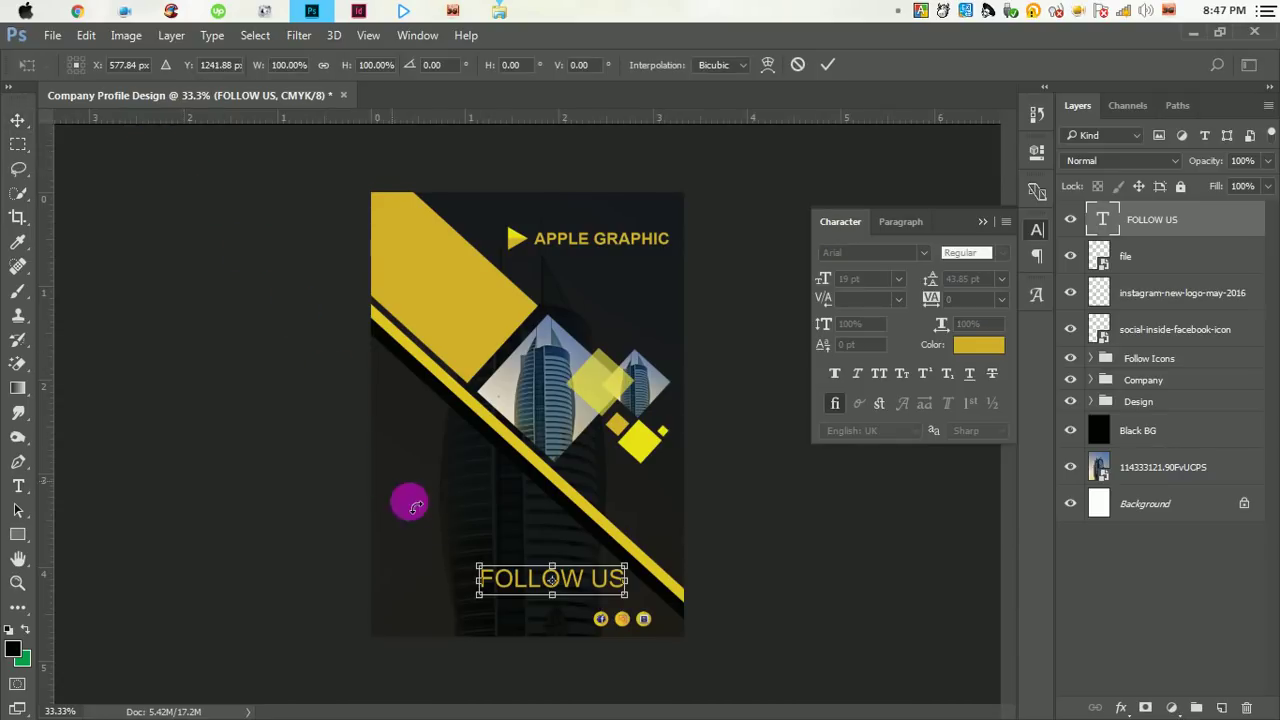
left_click_drag(484, 574, 546, 588)
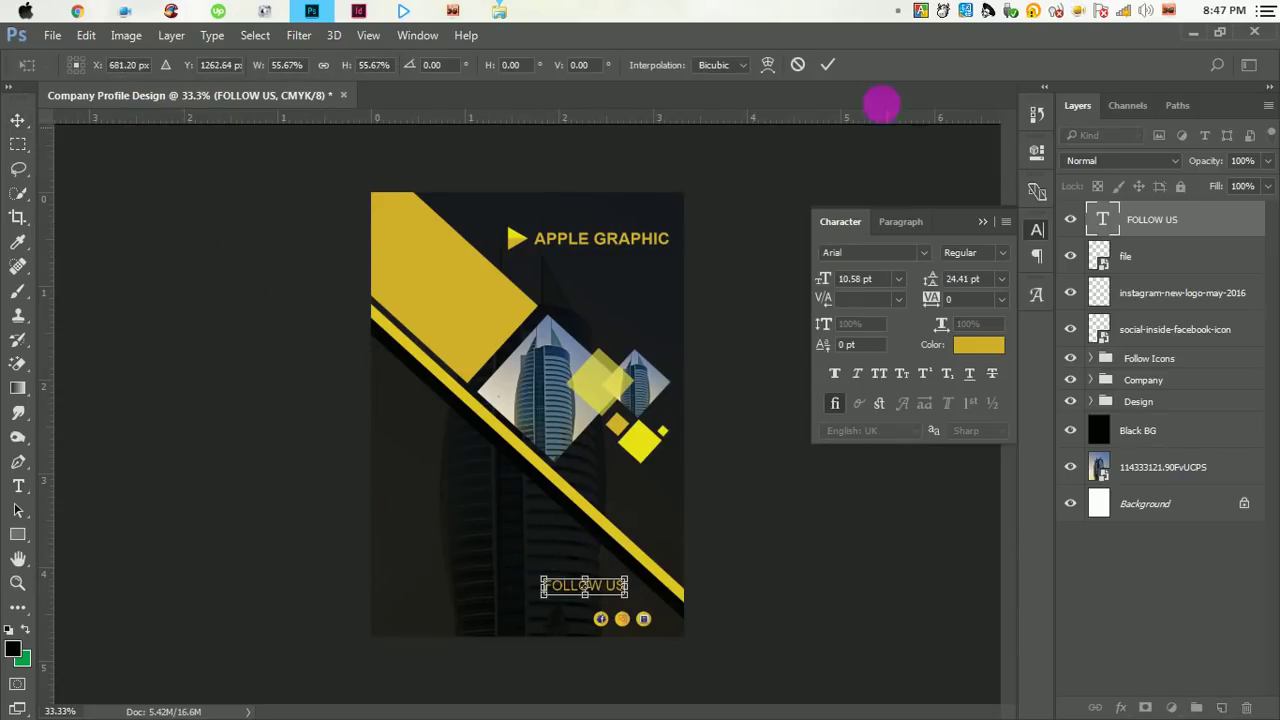
left_click(828, 64)
left_click_drag(597, 598, 638, 606)
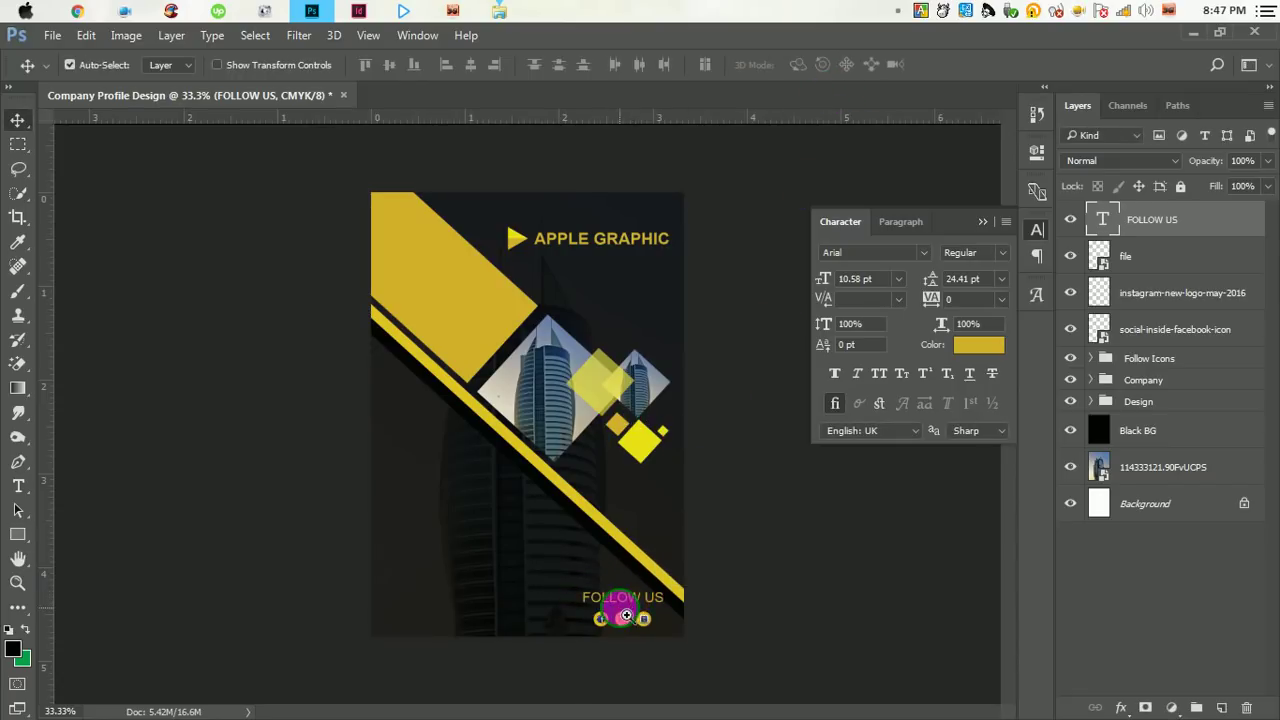
- Shrink FOLLOW US further to about 71% and centre it above the icons
left_click(630, 600, "ctrl")
left_click(630, 600, "ctrl")
left_click(675, 631, "ctrl")
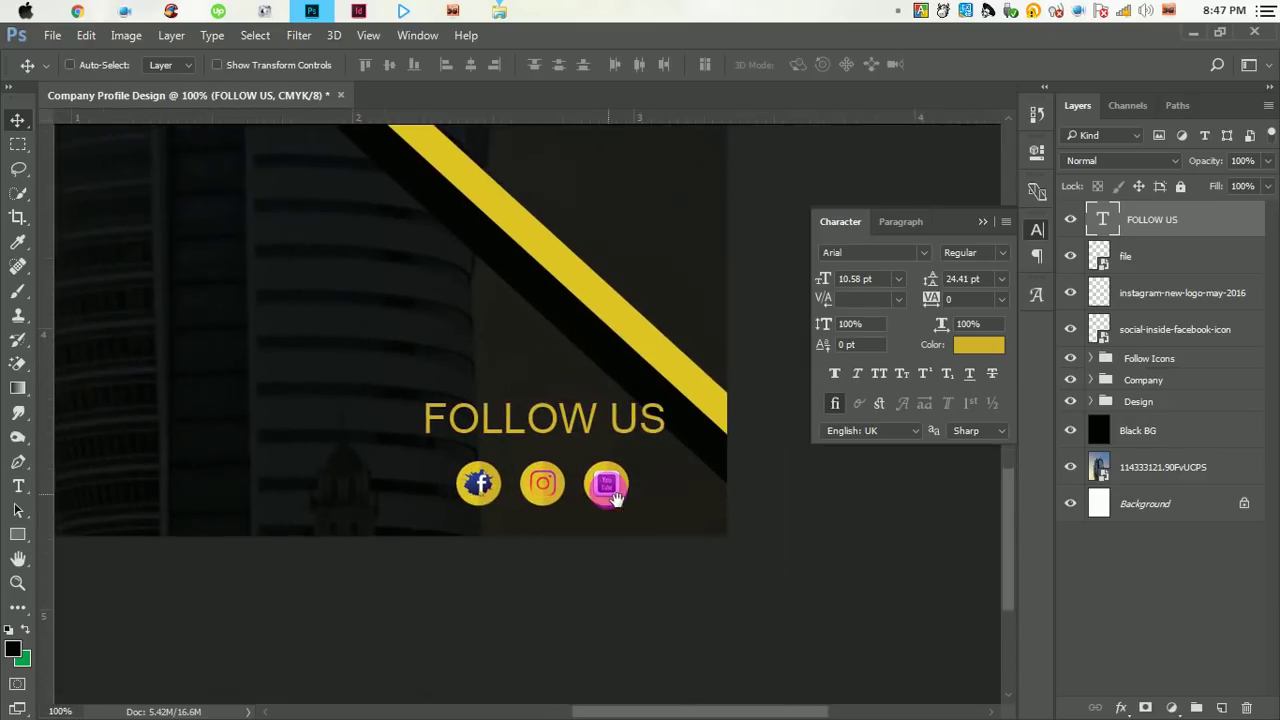
key("ctrl+t")
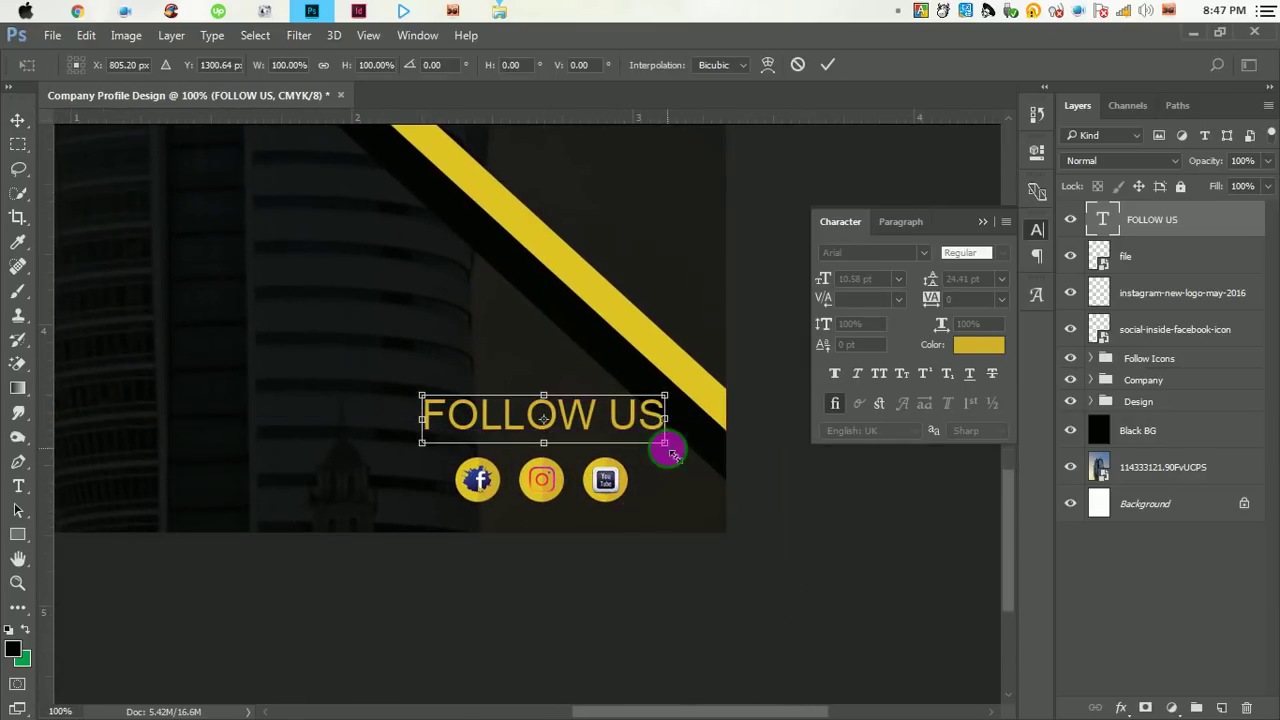
left_click_drag(672, 453, 630, 437)
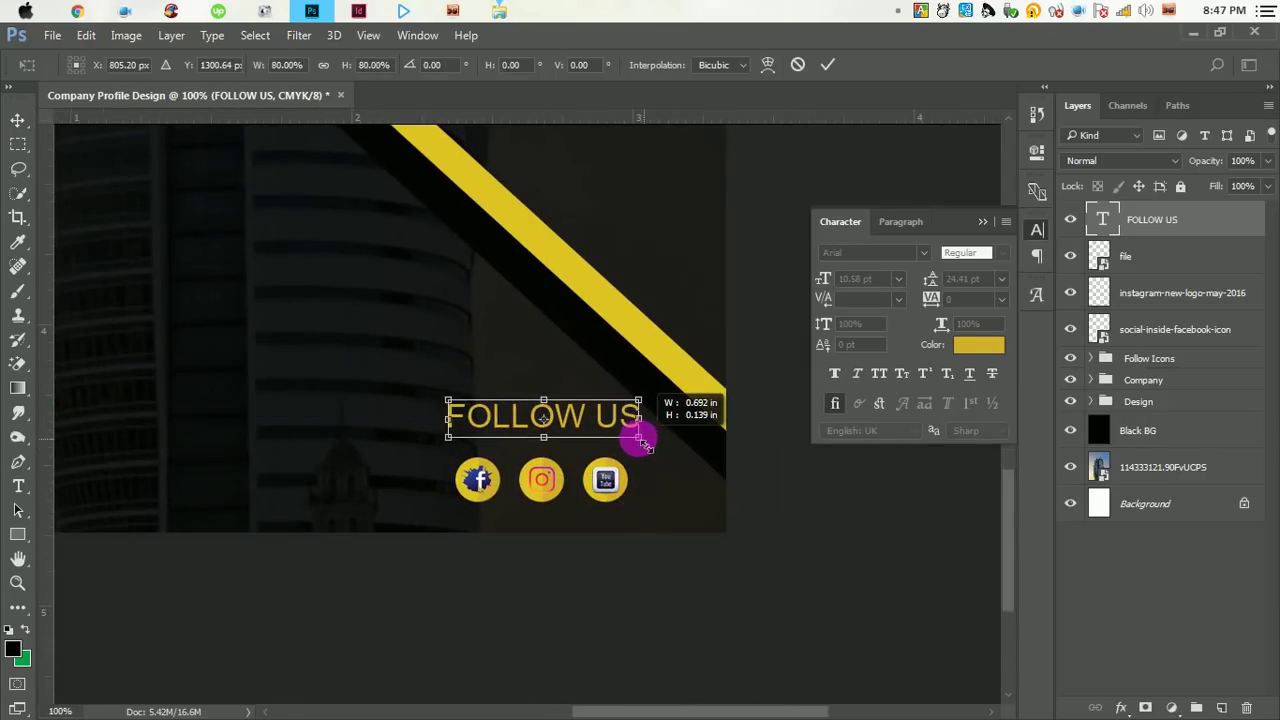
left_click(827, 60)
left_click_drag(567, 412, 572, 435)
- Draw a thin 184 × 3 px line under FOLLOW US, colour it grey 565656, and nudge it 1 px right
left_click(18, 534)
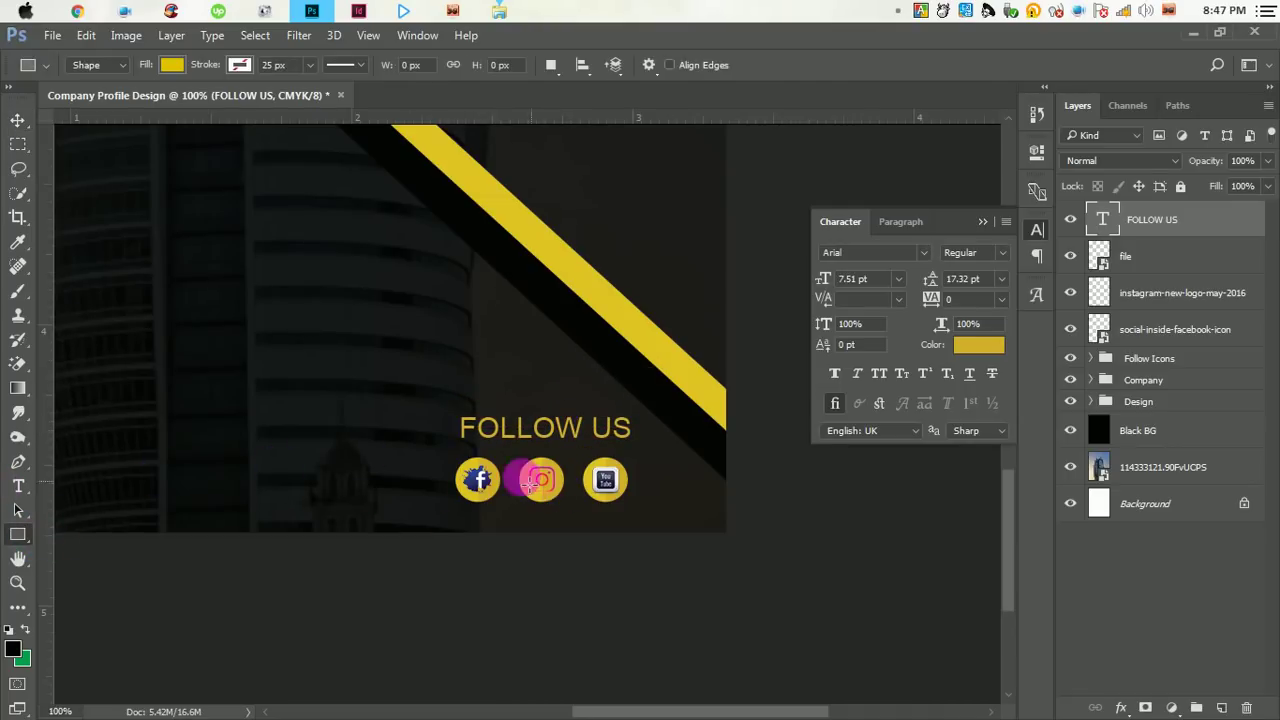
left_click_drag(460, 448, 636, 452)
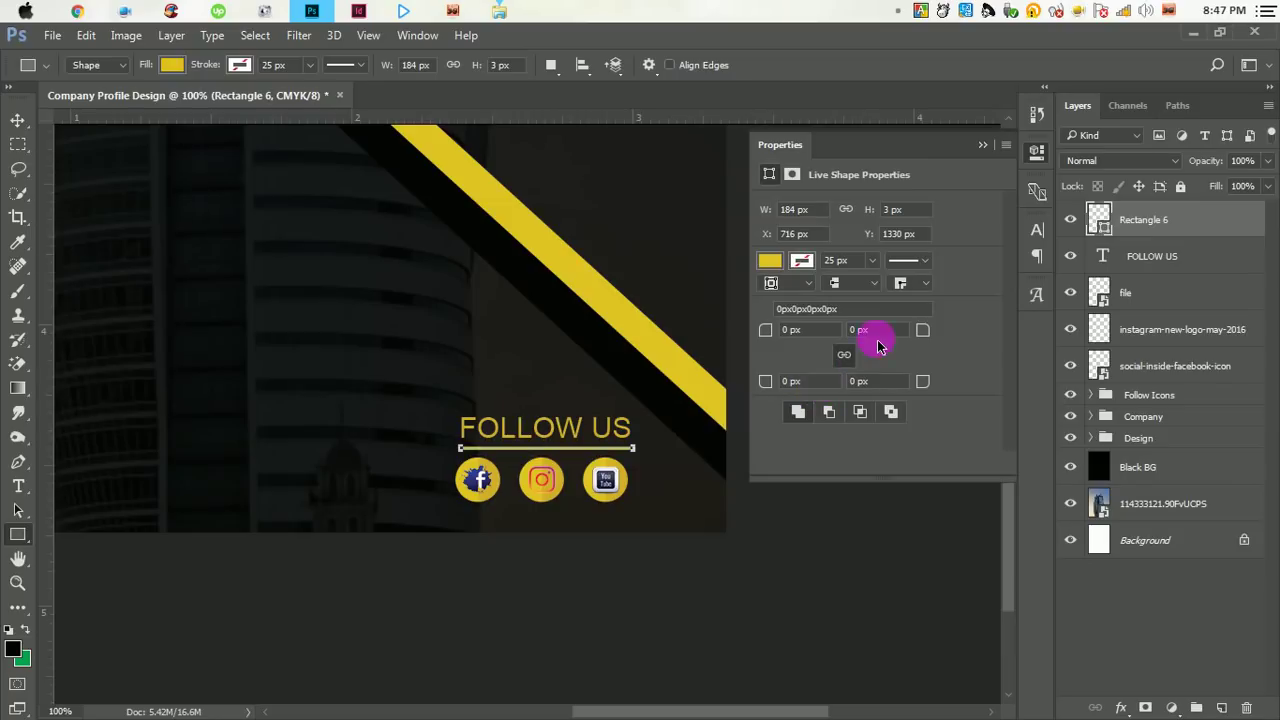
left_click(1150, 220)
double_click(1113, 222)
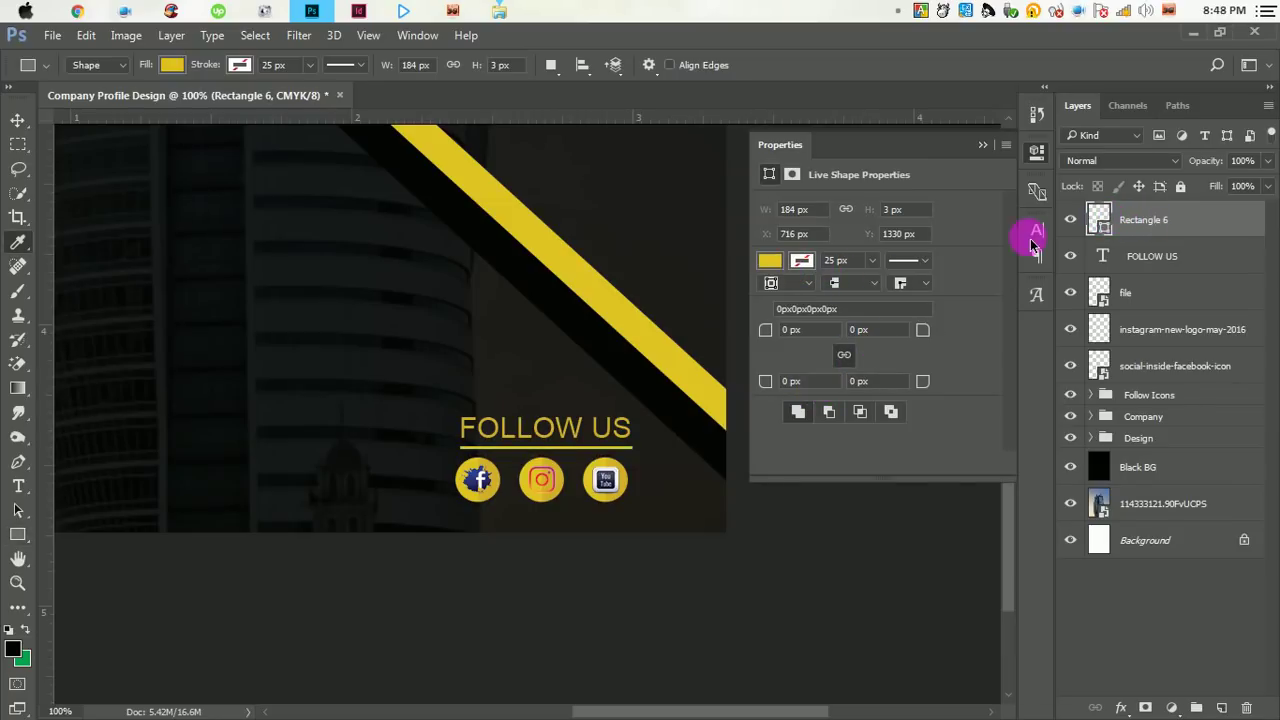
left_click(792, 586)
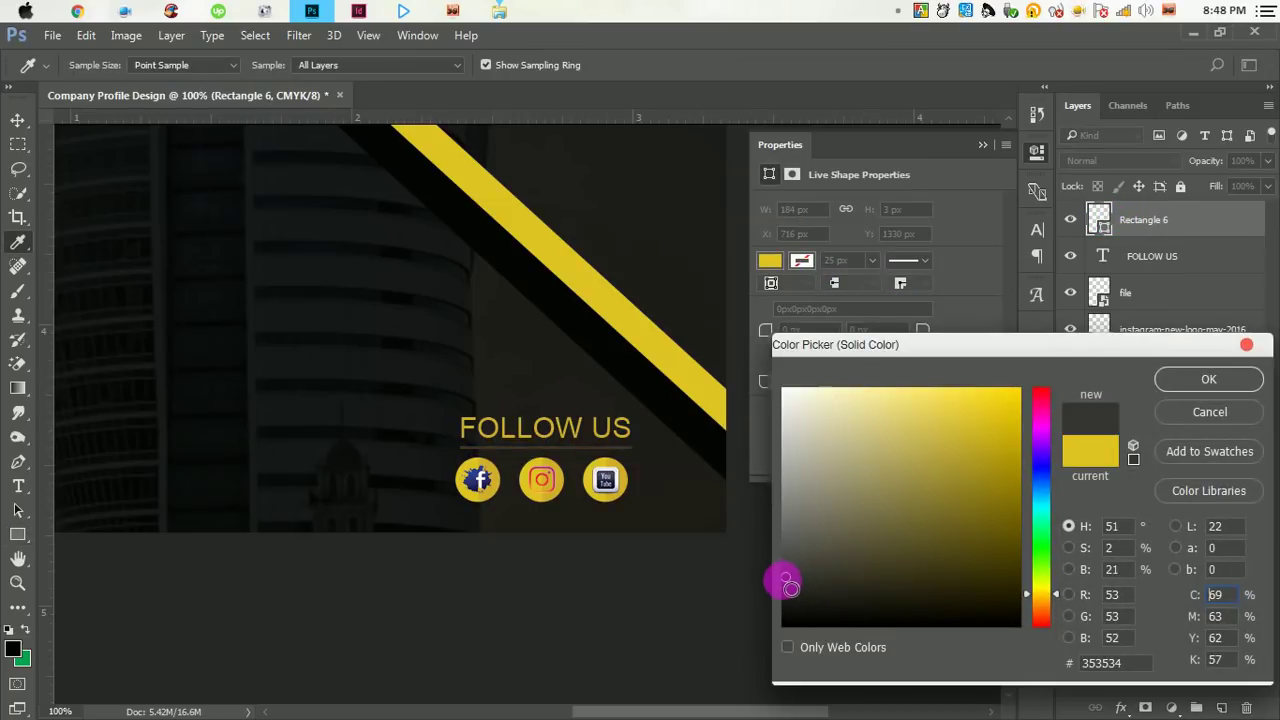
left_click(786, 545)
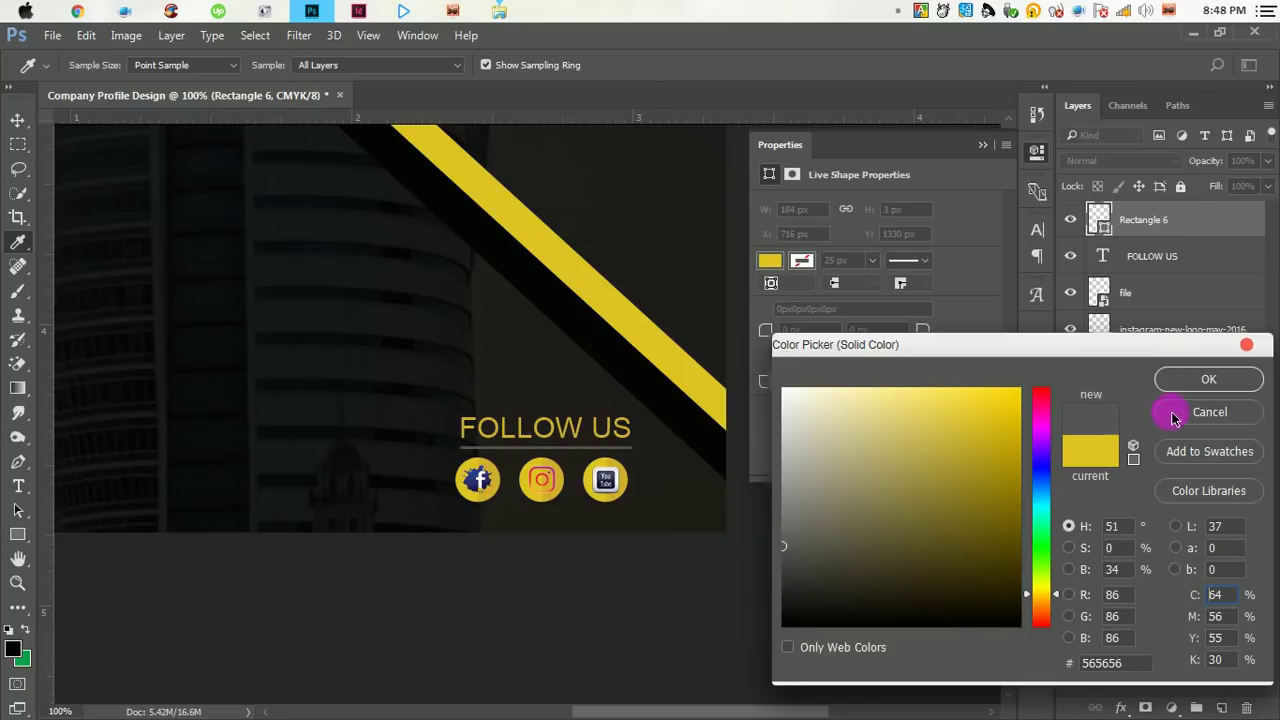
key("Return")
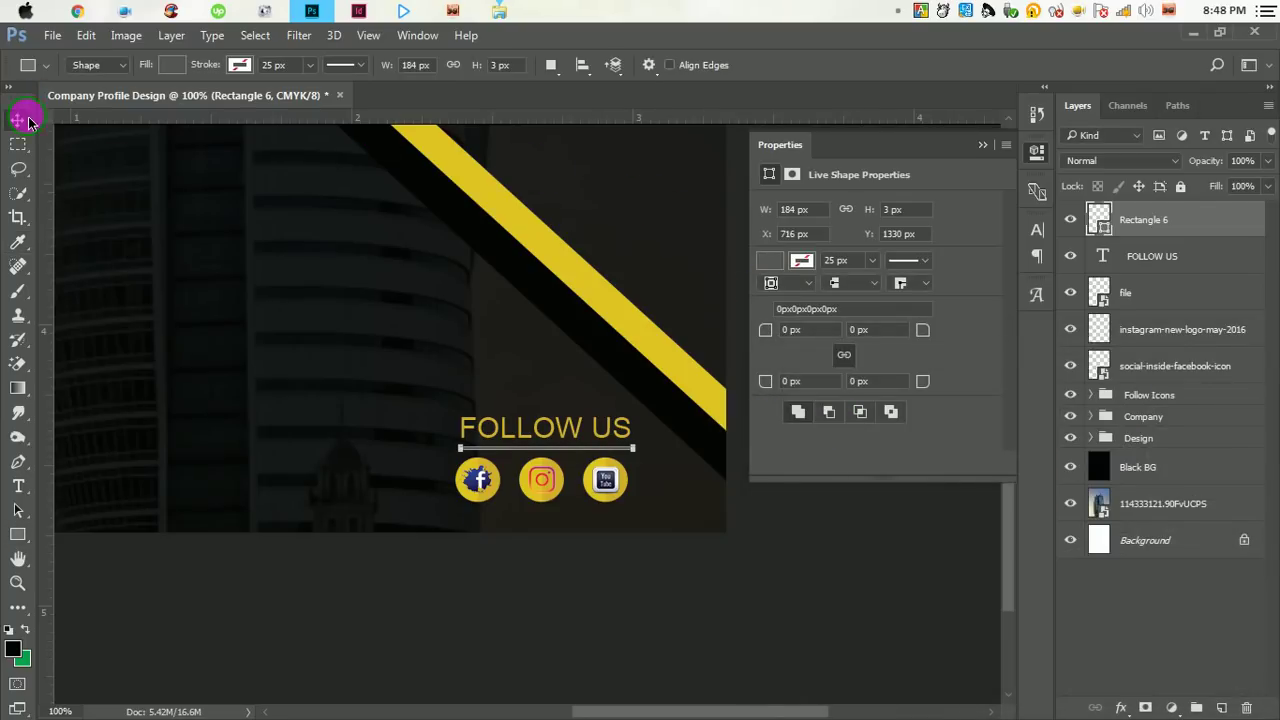
left_click(18, 119)
key("Right")
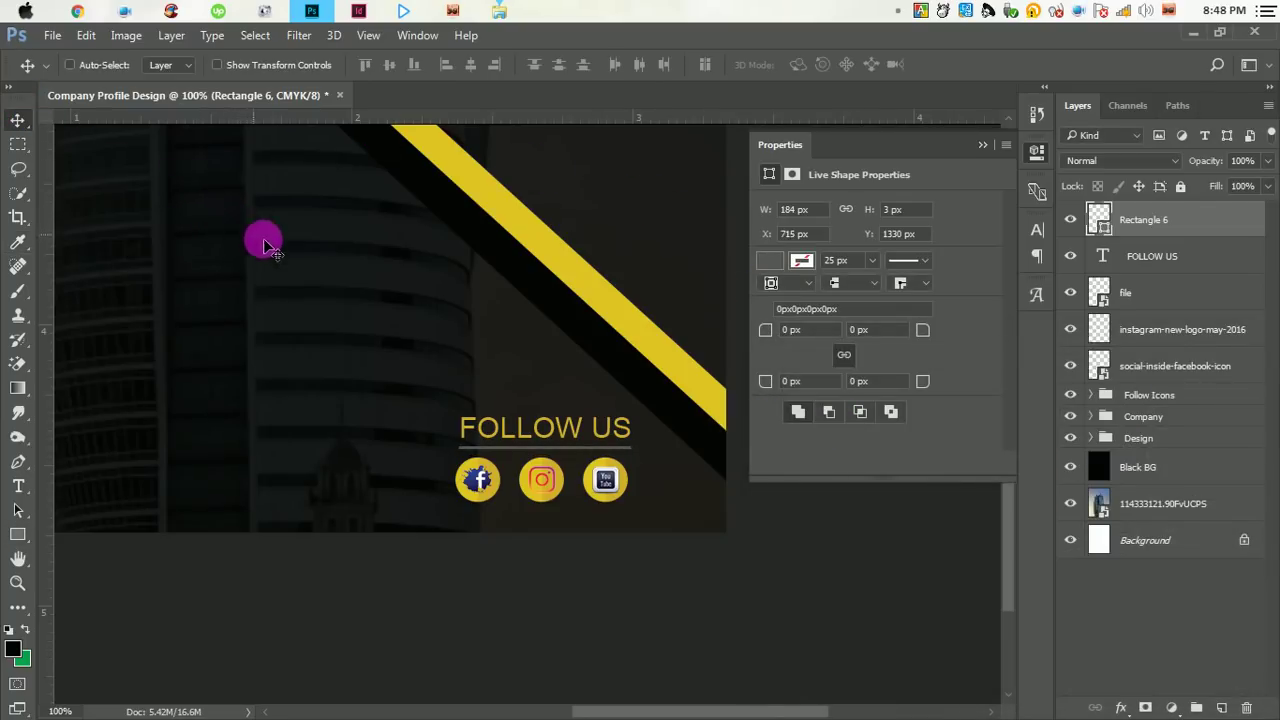
- Group the Facebook, Instagram and YouTube icon layers with Follow Icons as Follow
left_click(1150, 305)
left_click(1158, 340, "shift")
left_click(1160, 368, "shift")
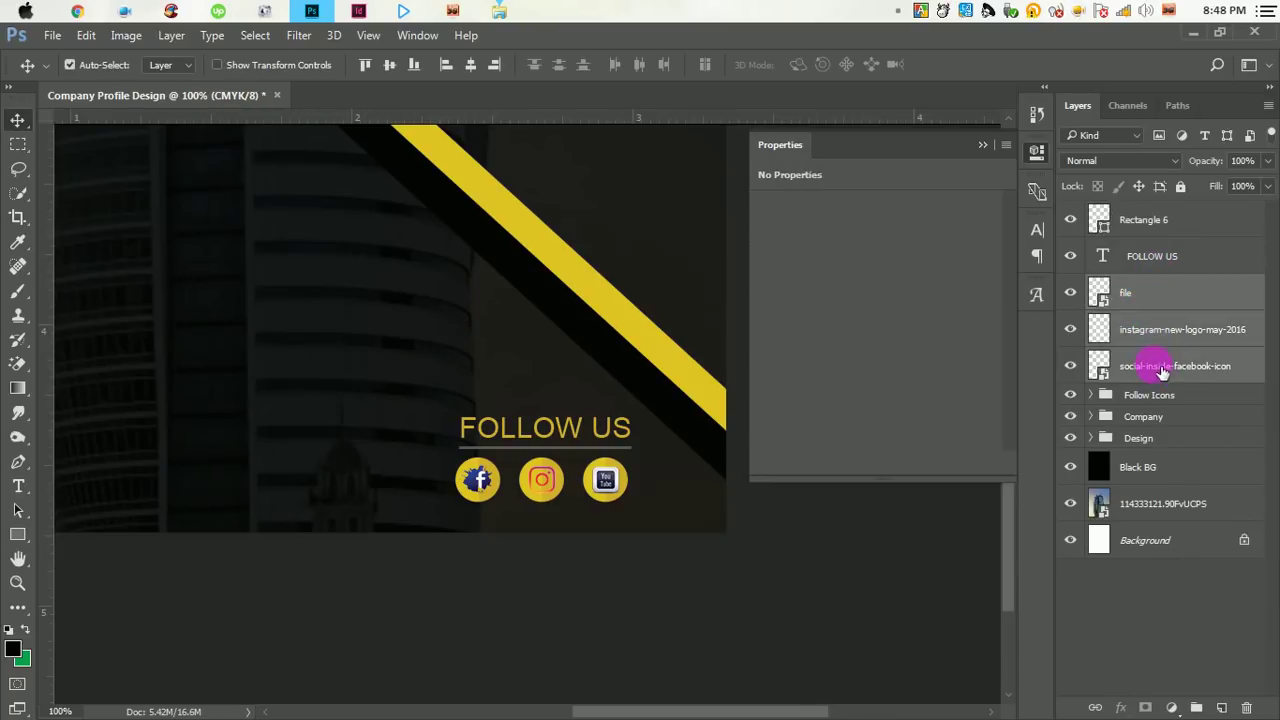
left_click(1173, 400, "shift")
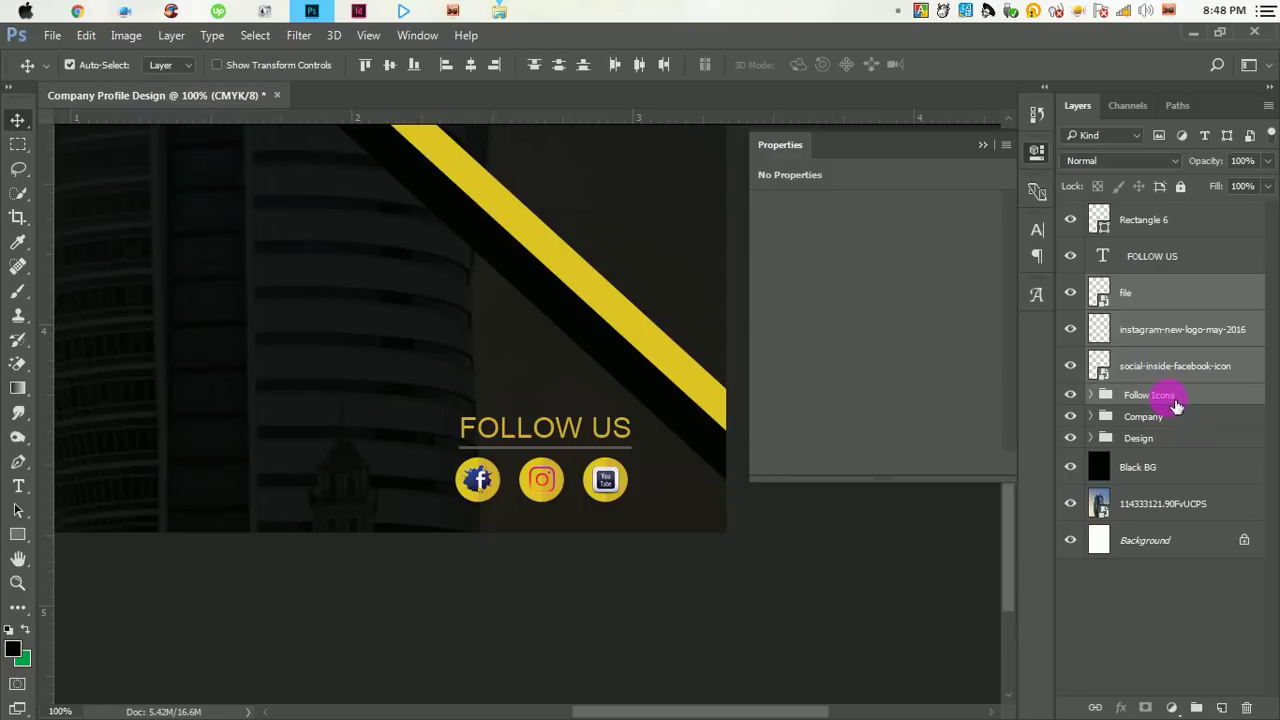
left_click(1196, 706)
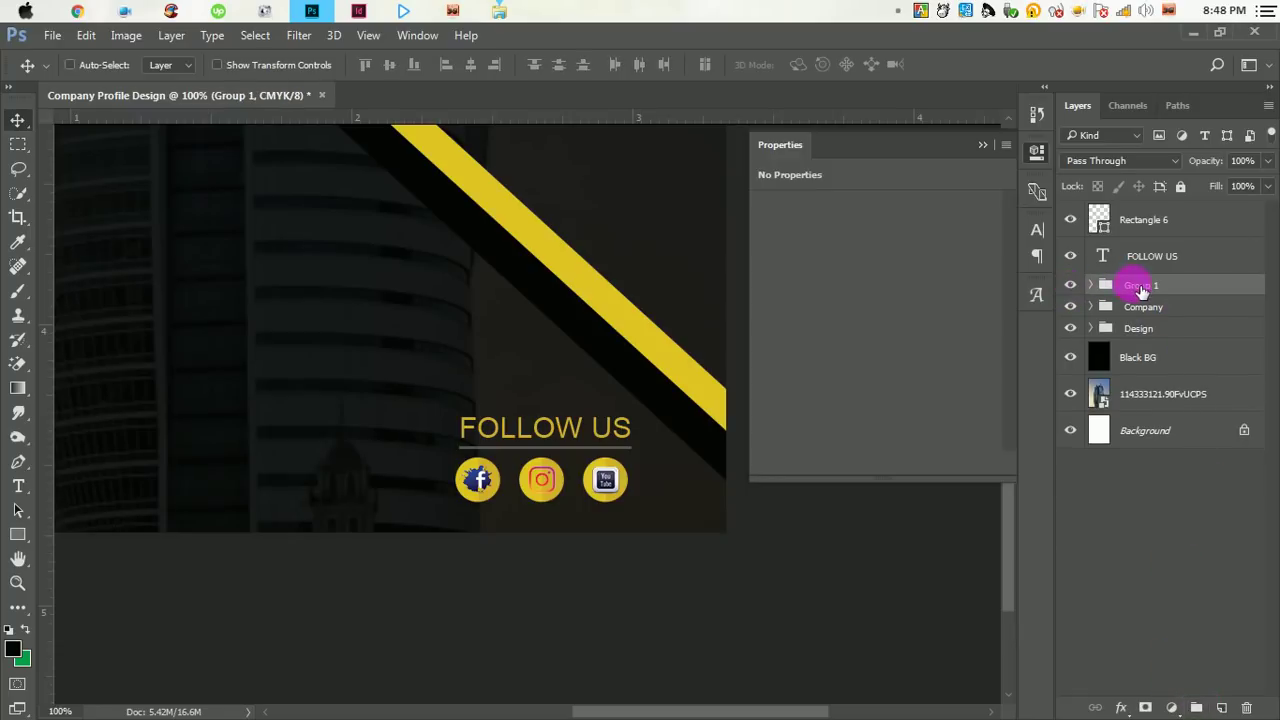
double_click(1141, 287)
type("Follow")
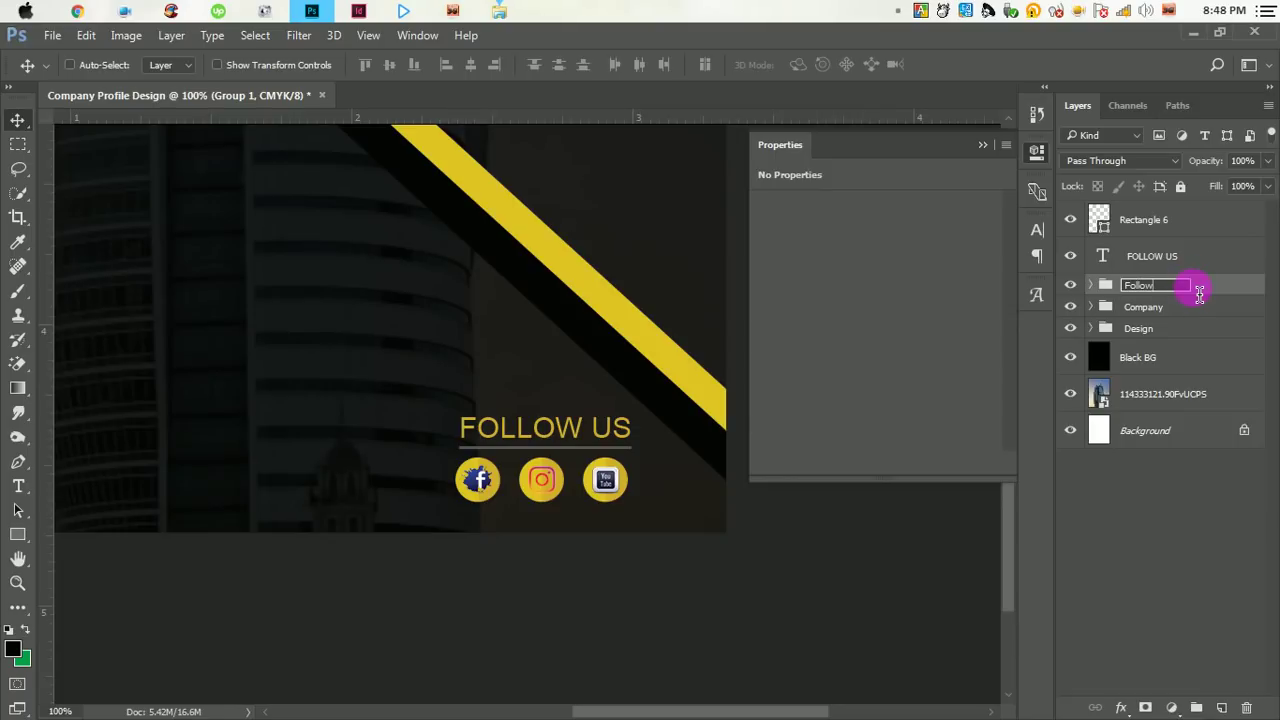
left_click(1195, 288)
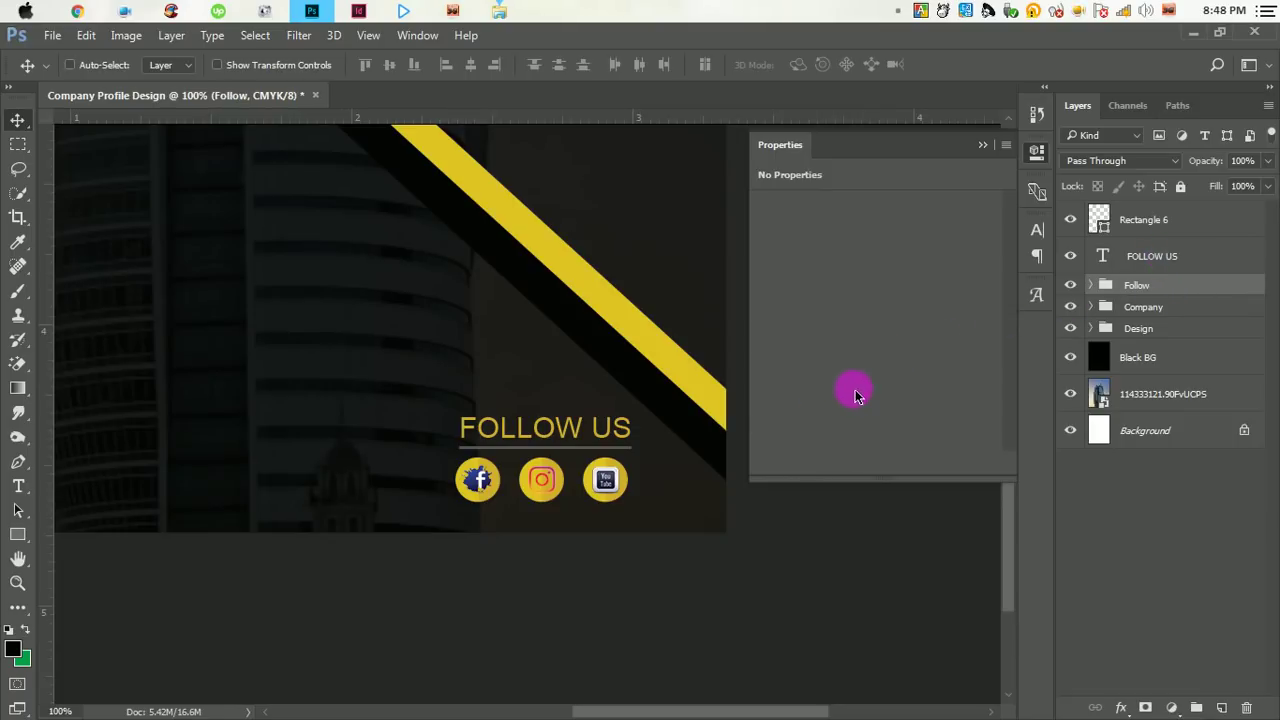
- Group Follow with the FOLLOW US text and grey line as Follow Us On
left_click(1160, 258, "shift")
left_click(1180, 219, "shift")
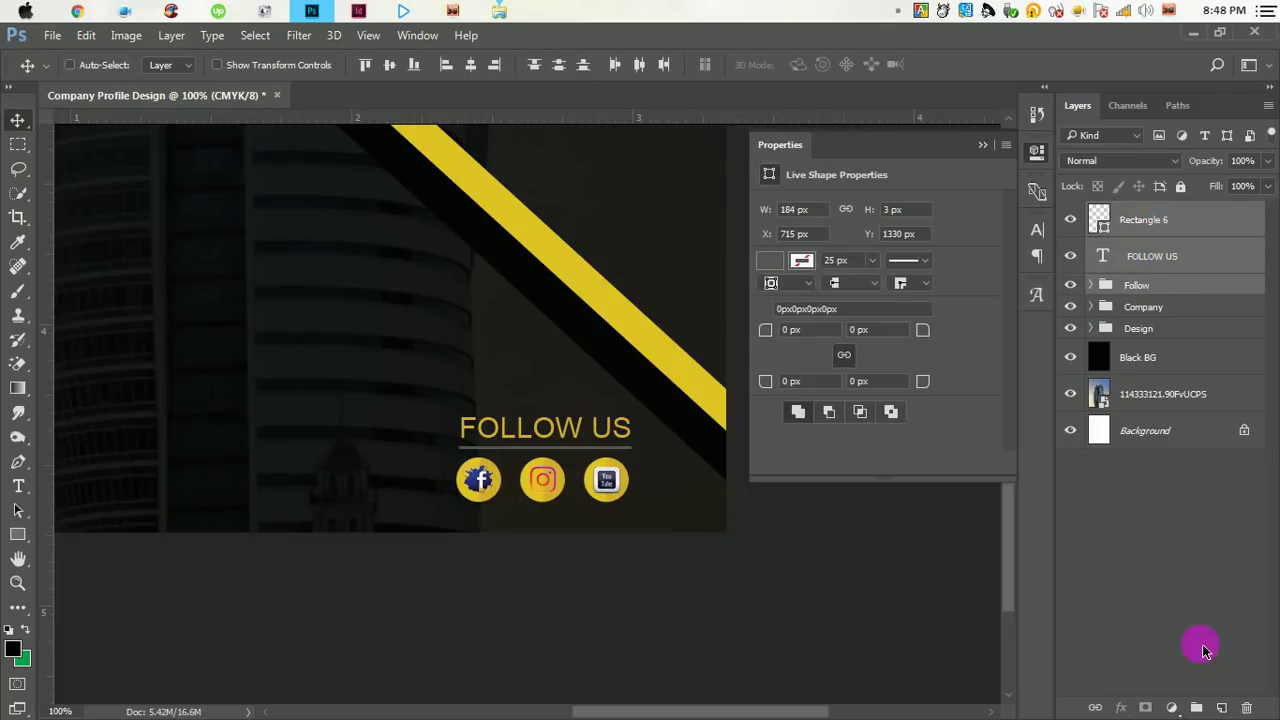
left_click(1200, 707)
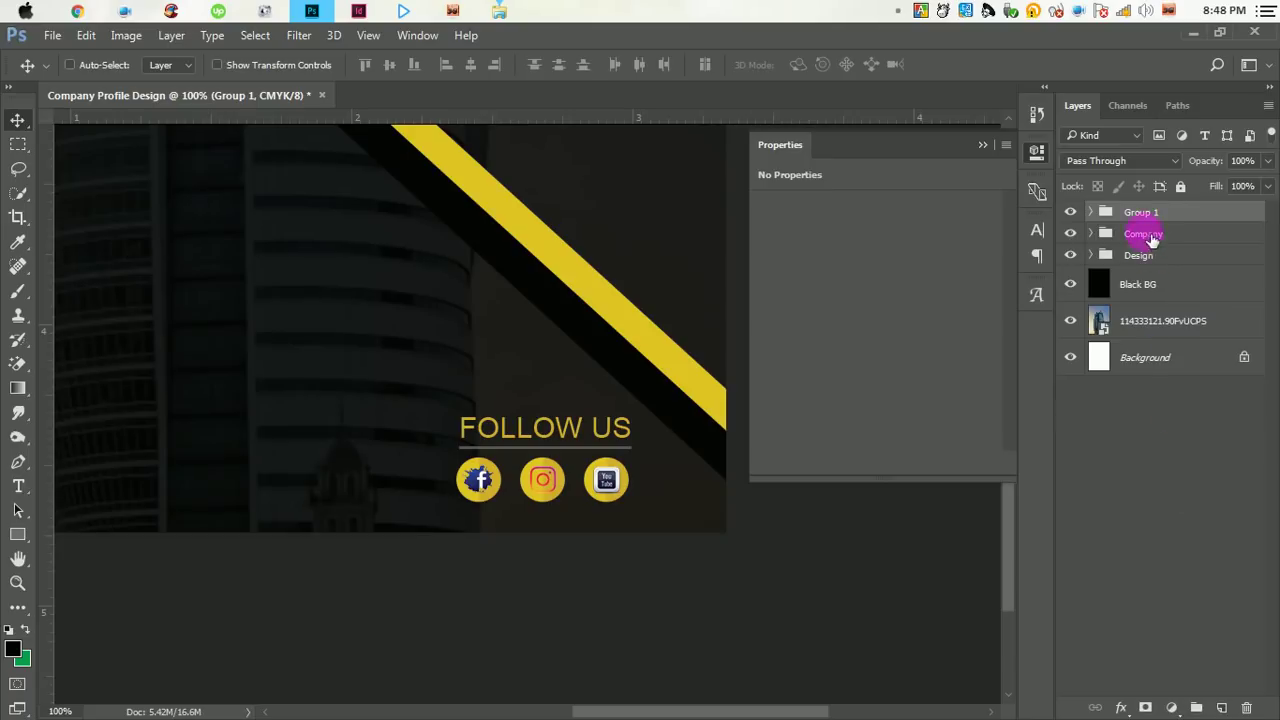
double_click(1138, 212)
type("Follow Us On")
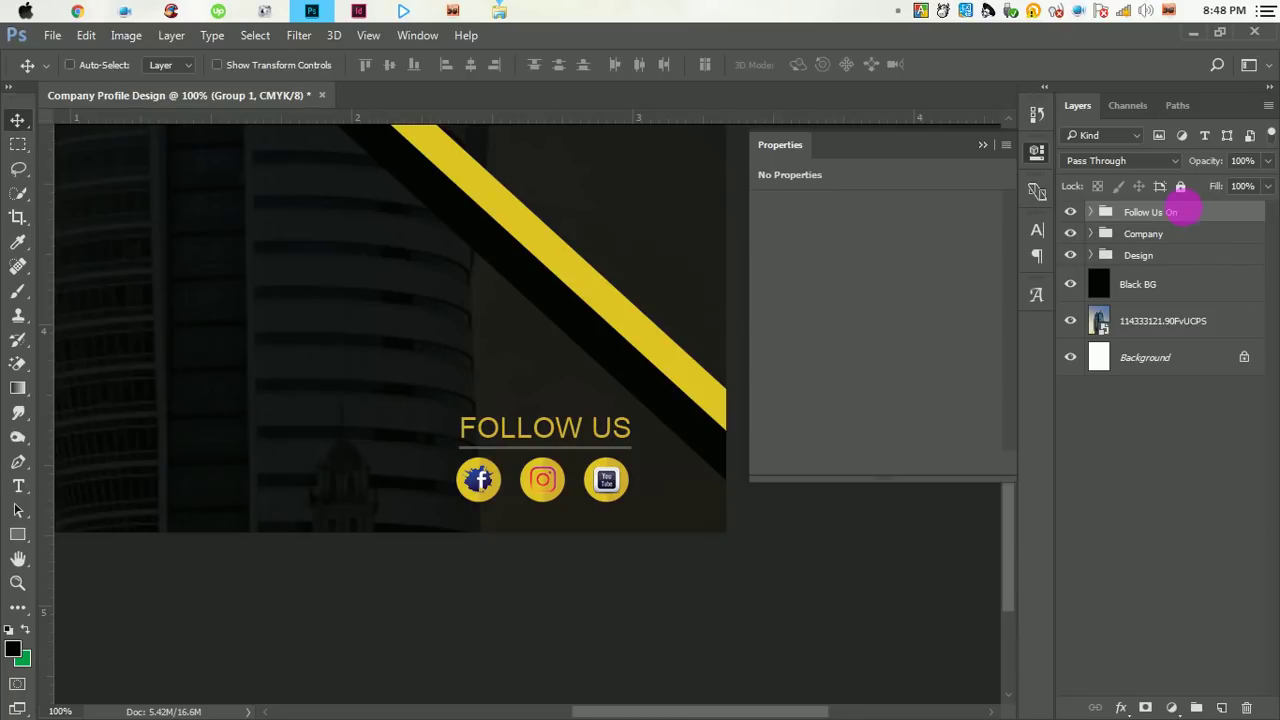
key("Return")
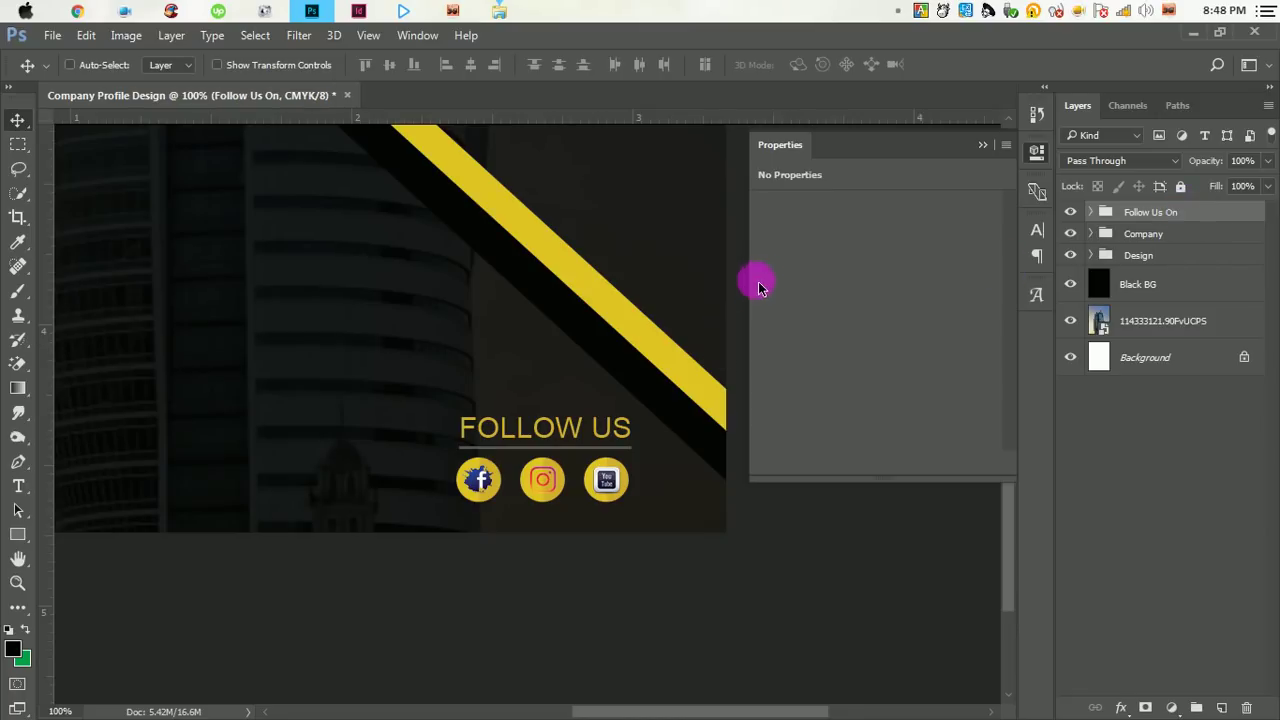
- Enlarge the Follow Us On group to about 114%
left_click(477, 336, "alt+super")
left_click(477, 336, "alt+super")
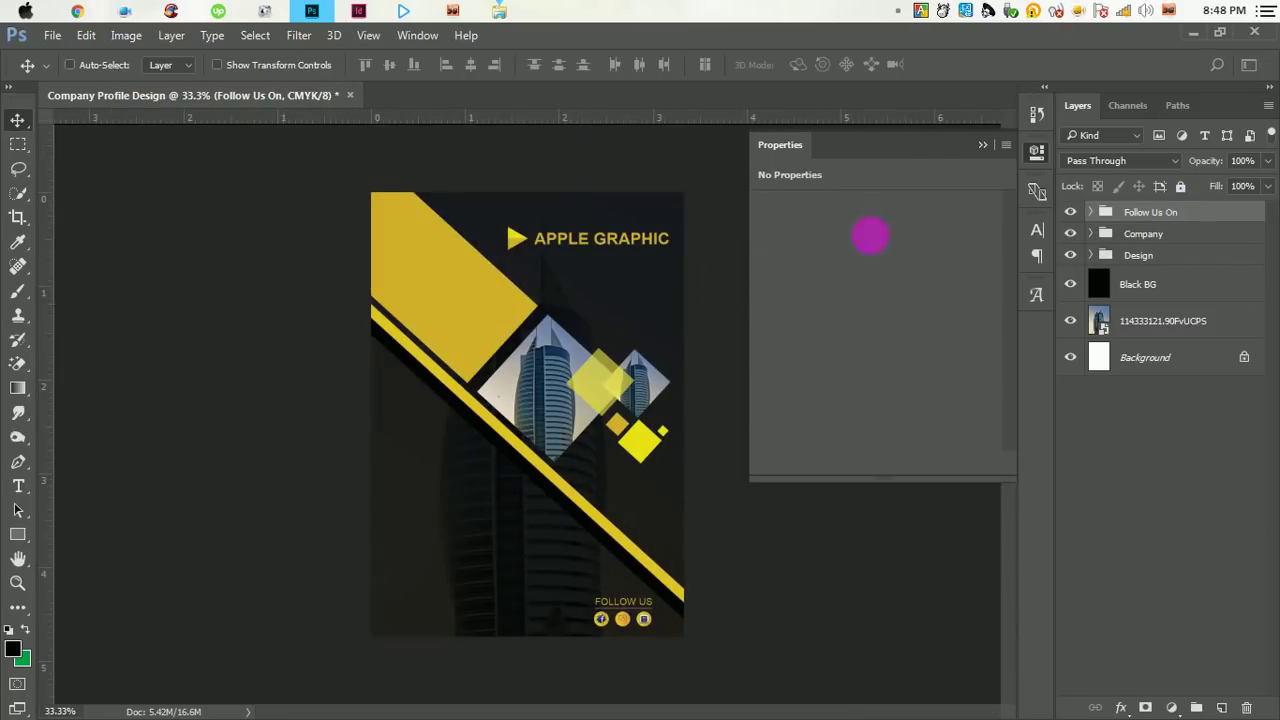
left_click(984, 147)
key("super+t")
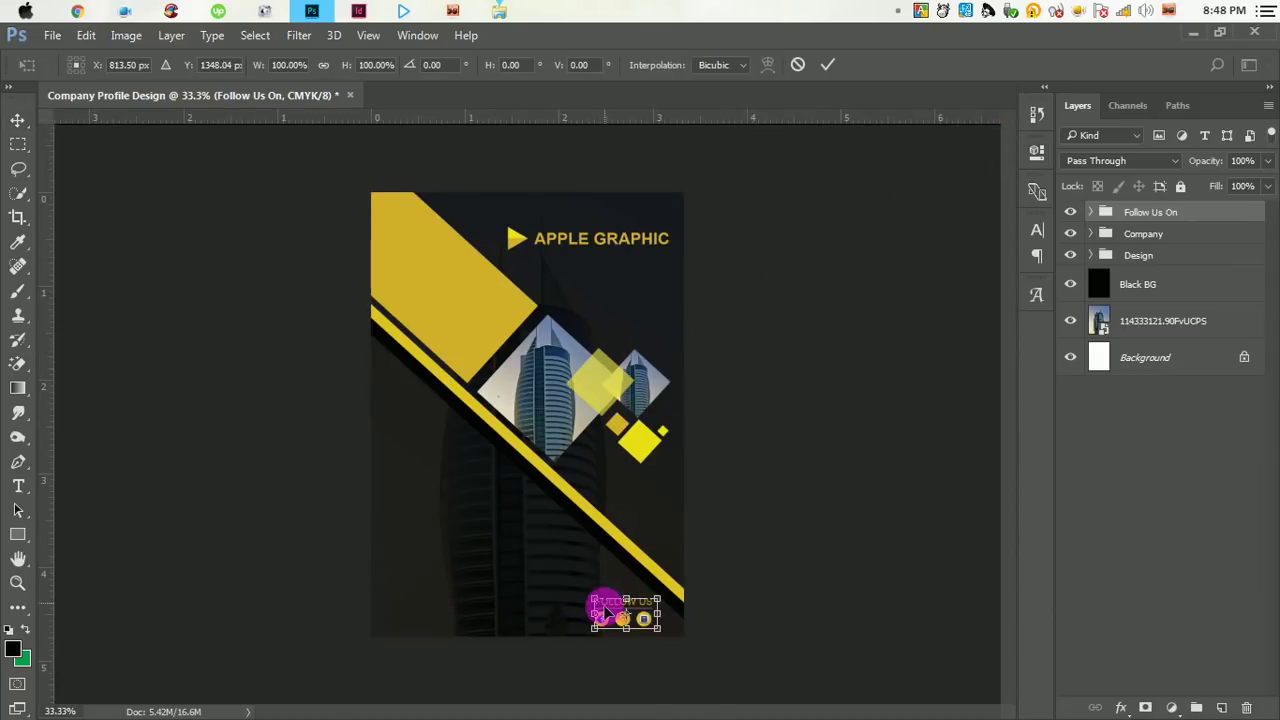
left_click_drag(595, 605, 584, 595)
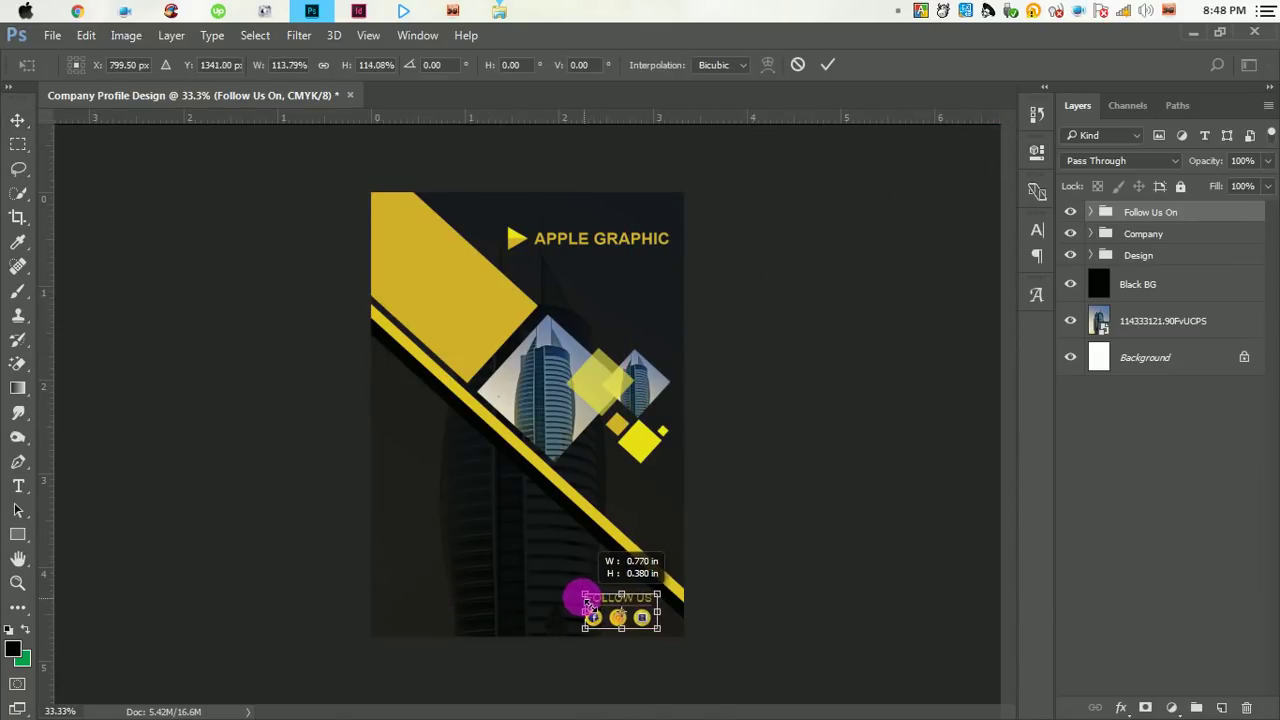
left_click(828, 64)
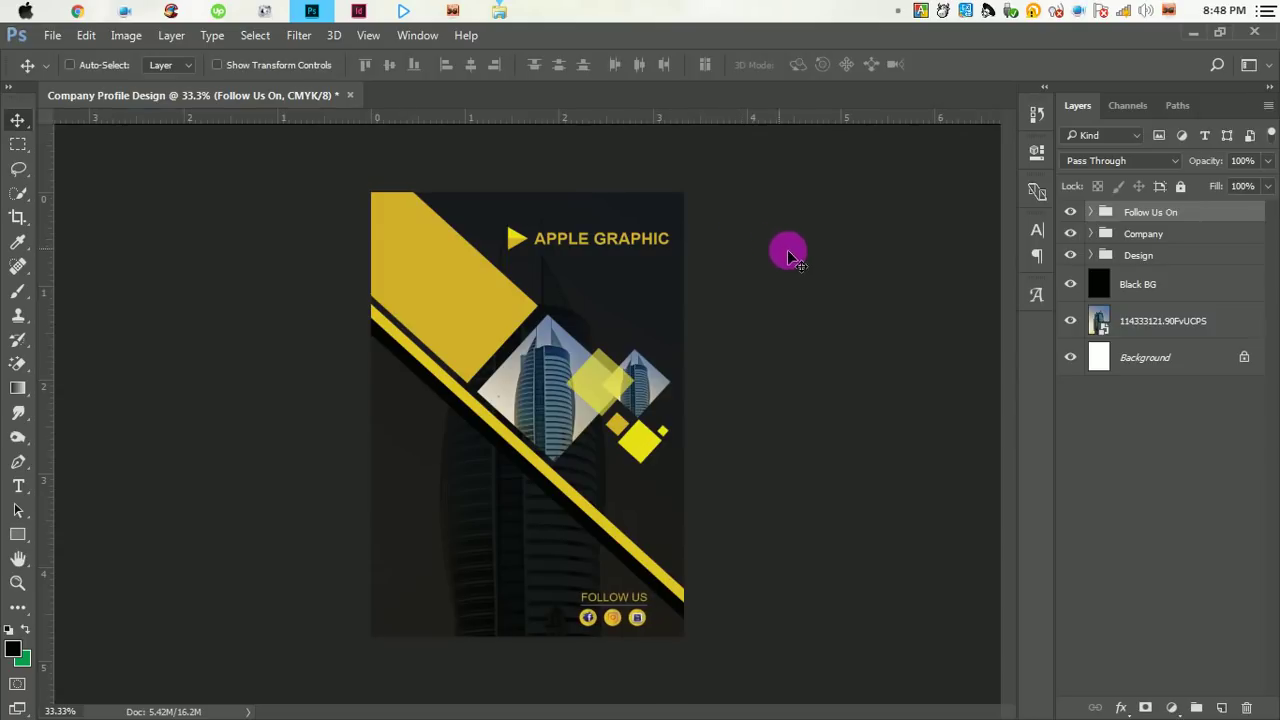
key("ctrl")
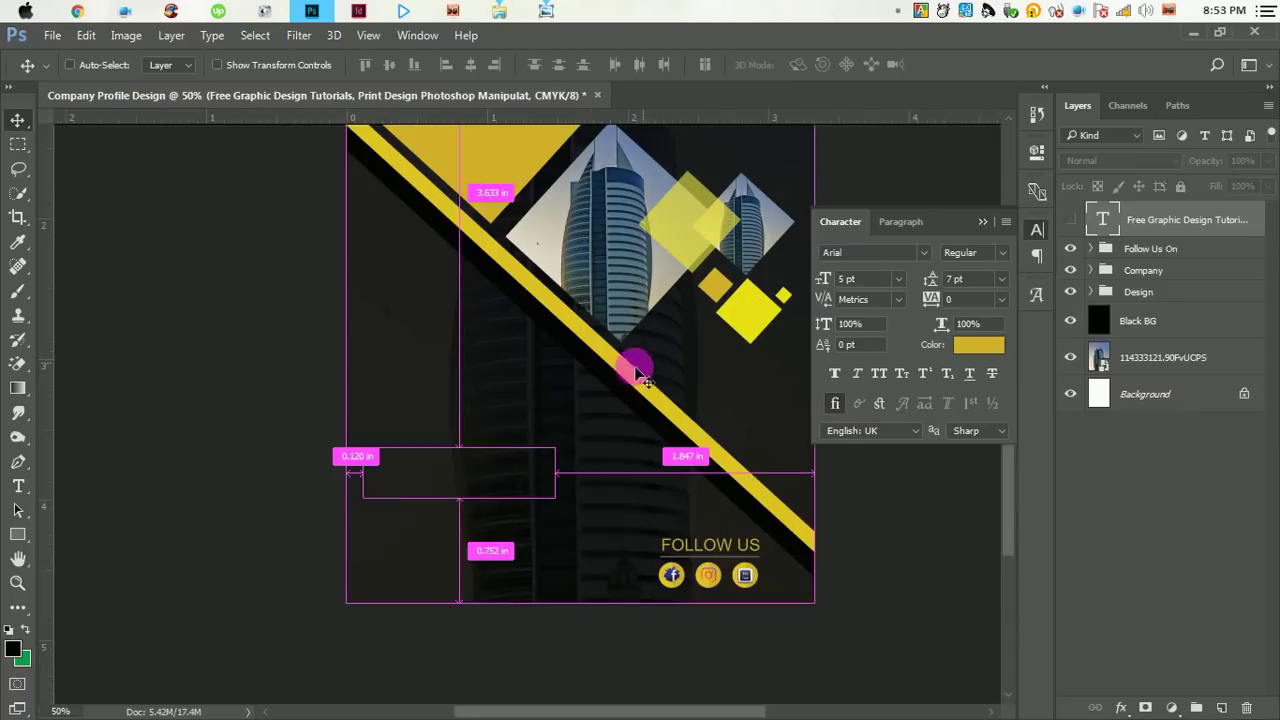
- Type the SERVICE heading in a new text box on the flyer's left side
left_click(983, 222)
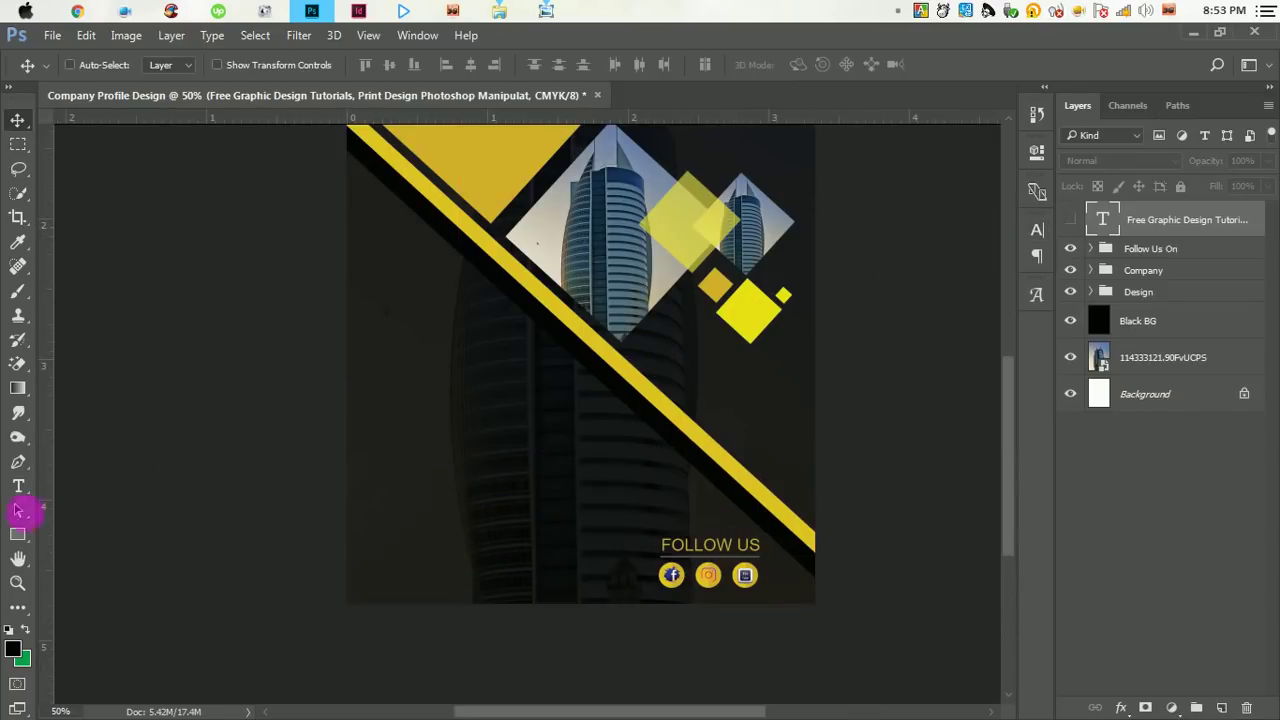
left_click(17, 490)
left_click(369, 443)
type("SER")
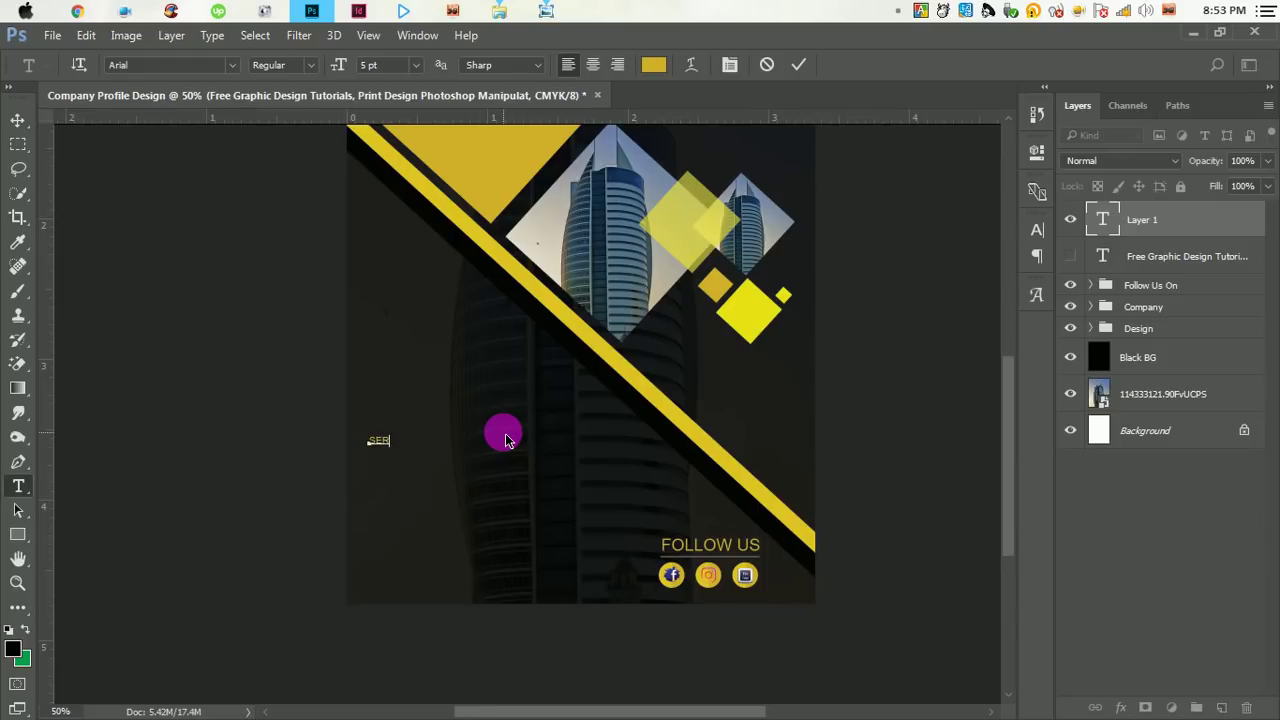
type("VI")
type("CE")
- Set the SERVICE heading to 10 pt and commit the text
key("ctrl+a")
left_click(1037, 229)
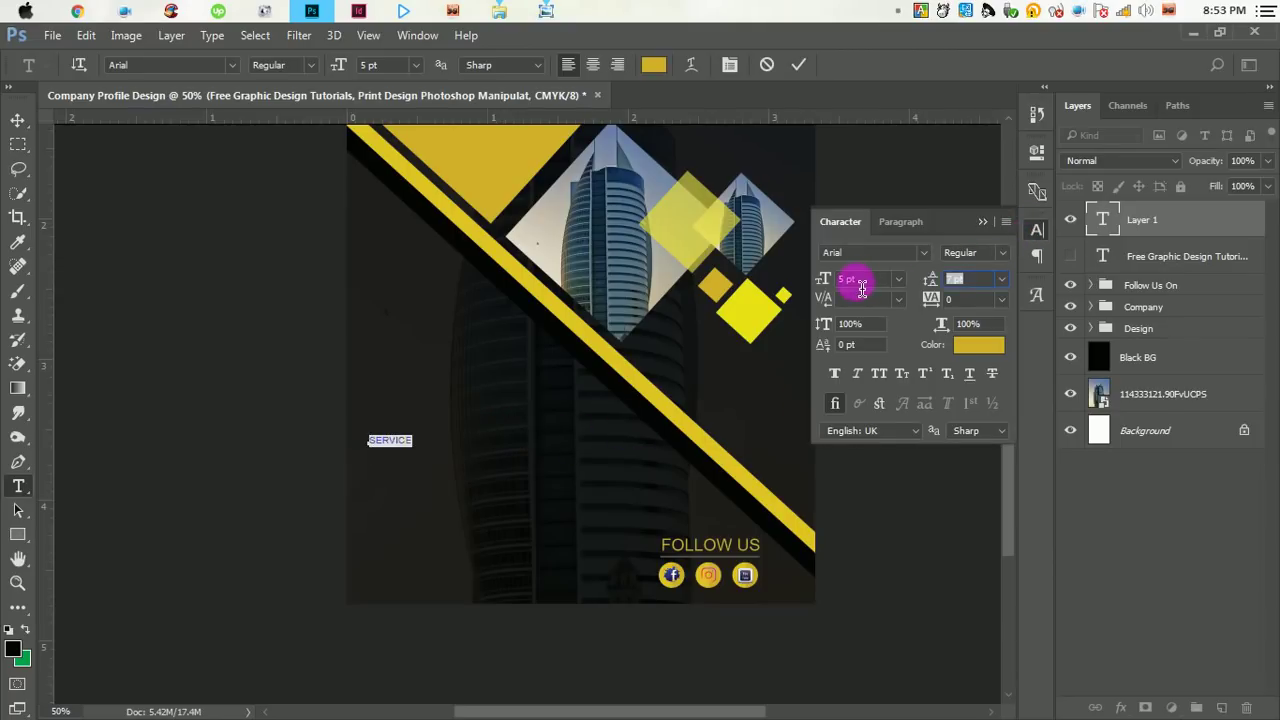
type("7")
key("Return")
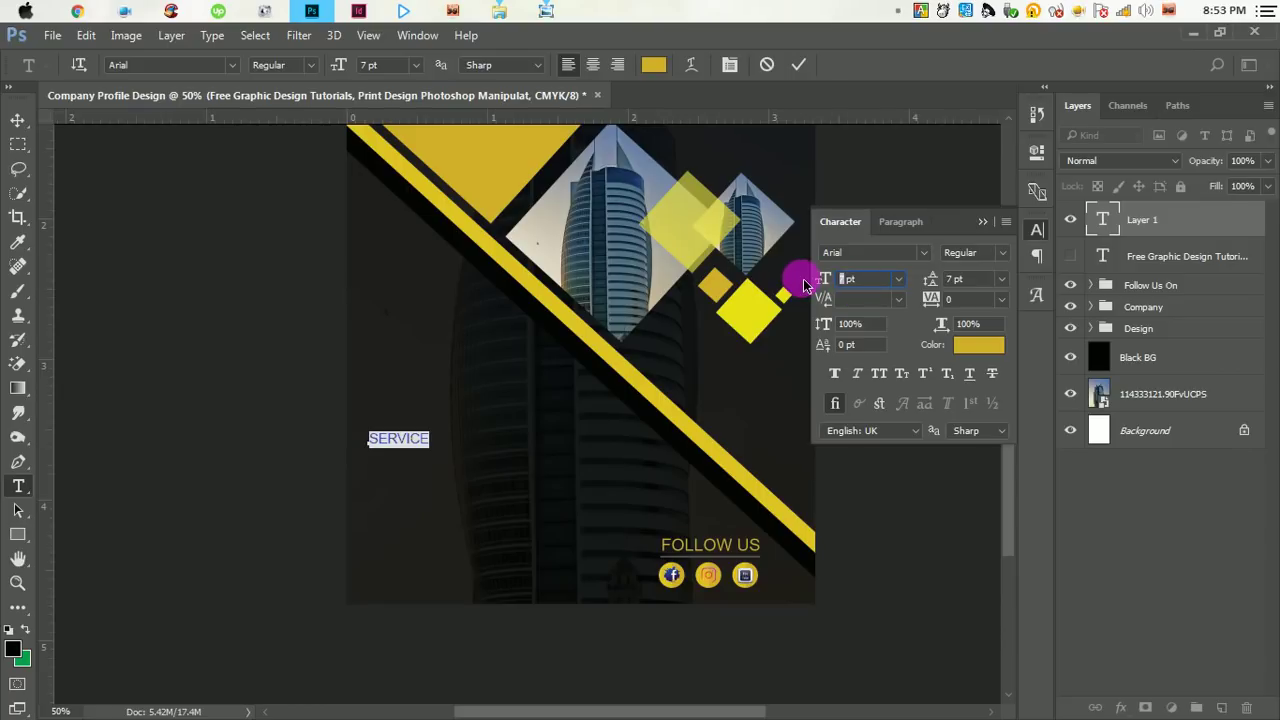
type("10")
key("Return")
left_click(799, 67)
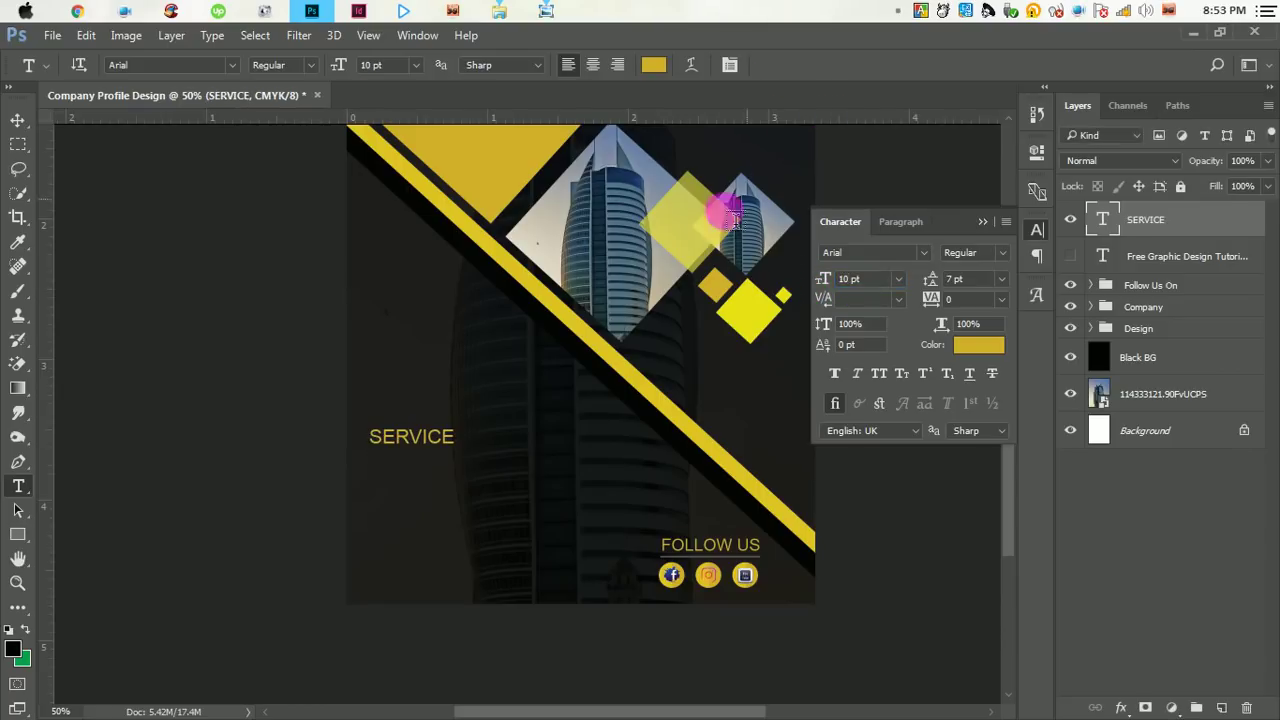
left_click(982, 221)
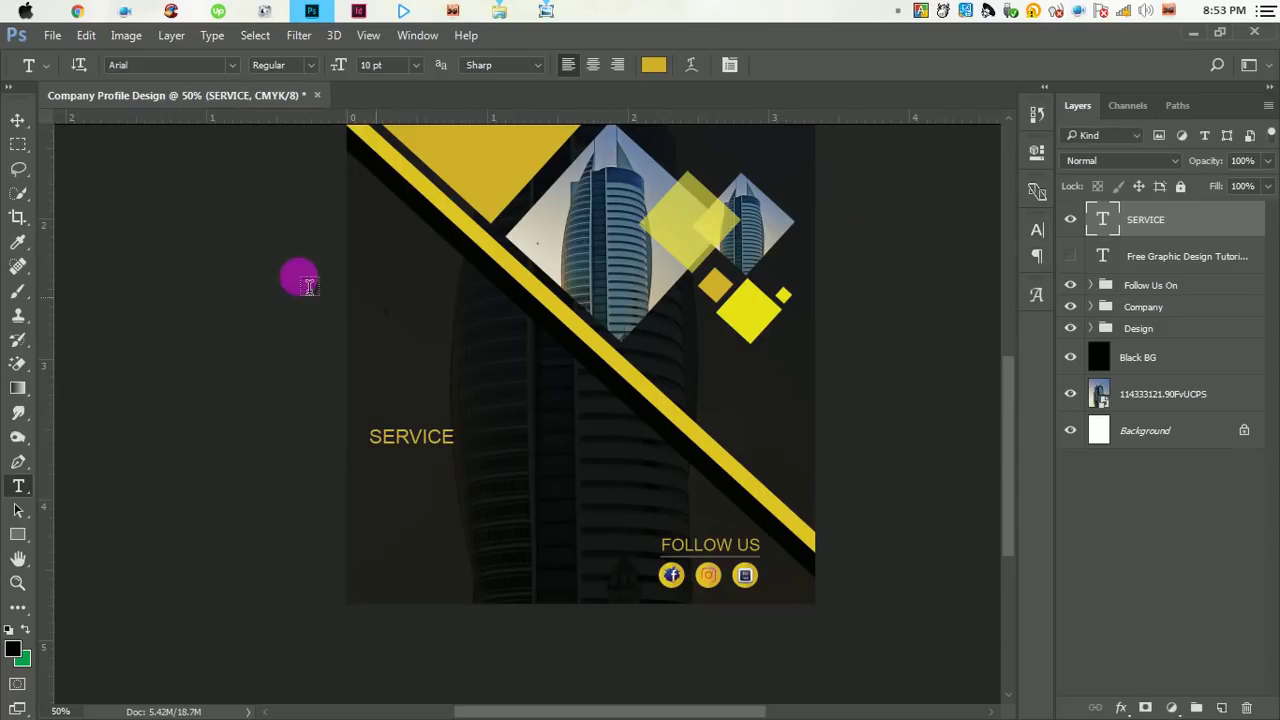
left_click(18, 120)
- Raise SERVICE, then show the hidden services paragraph and place it directly beneath
left_click_drag(425, 446, 440, 424)
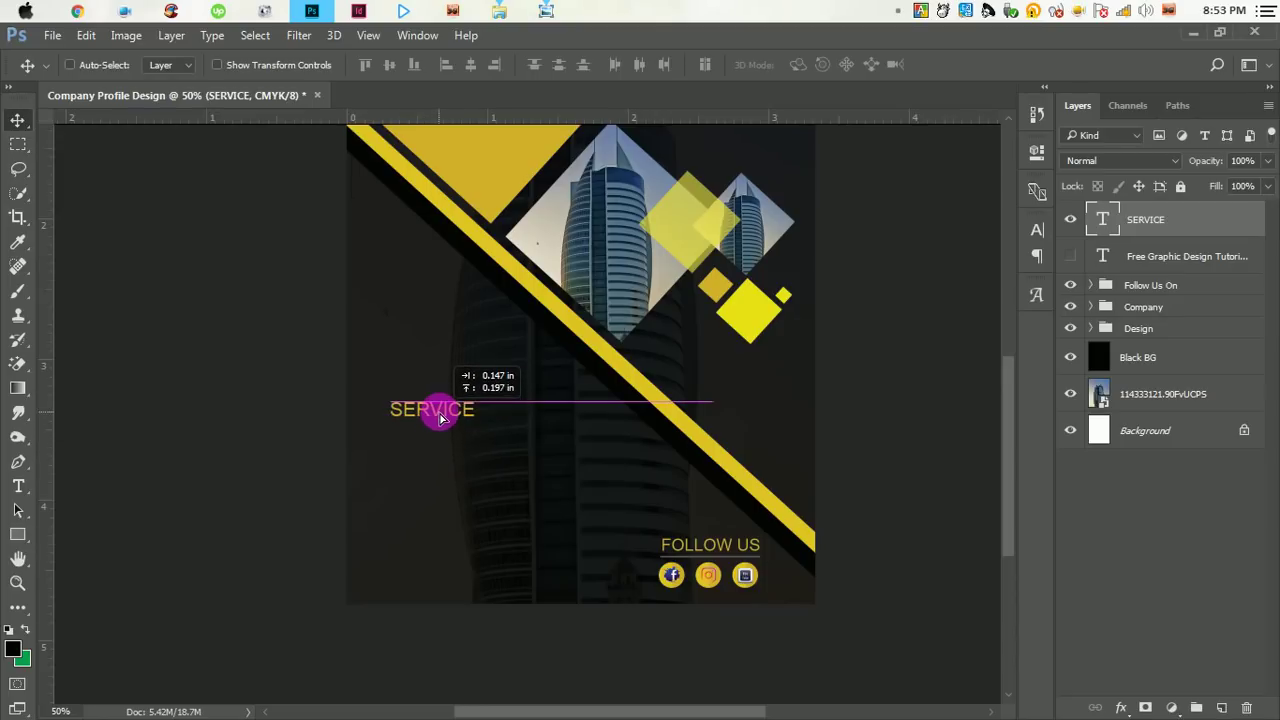
left_click_drag(440, 424, 437, 397)
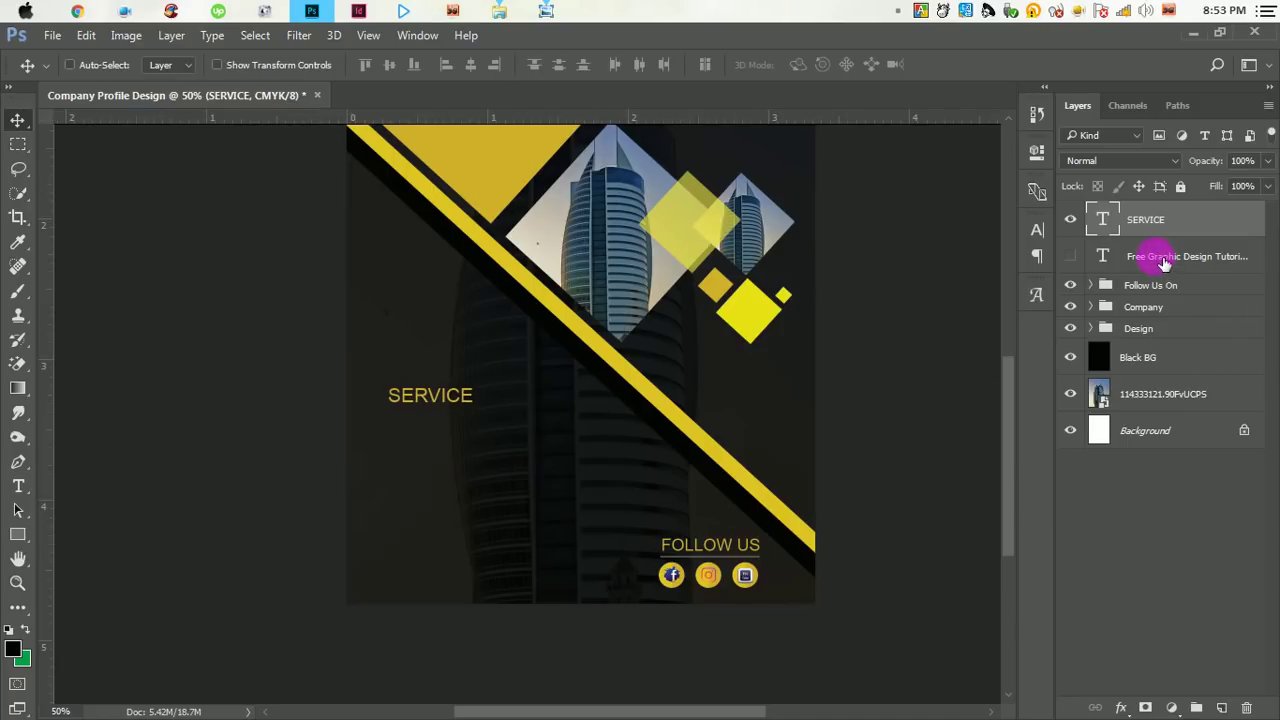
left_click(1160, 258)
left_click(1070, 260)
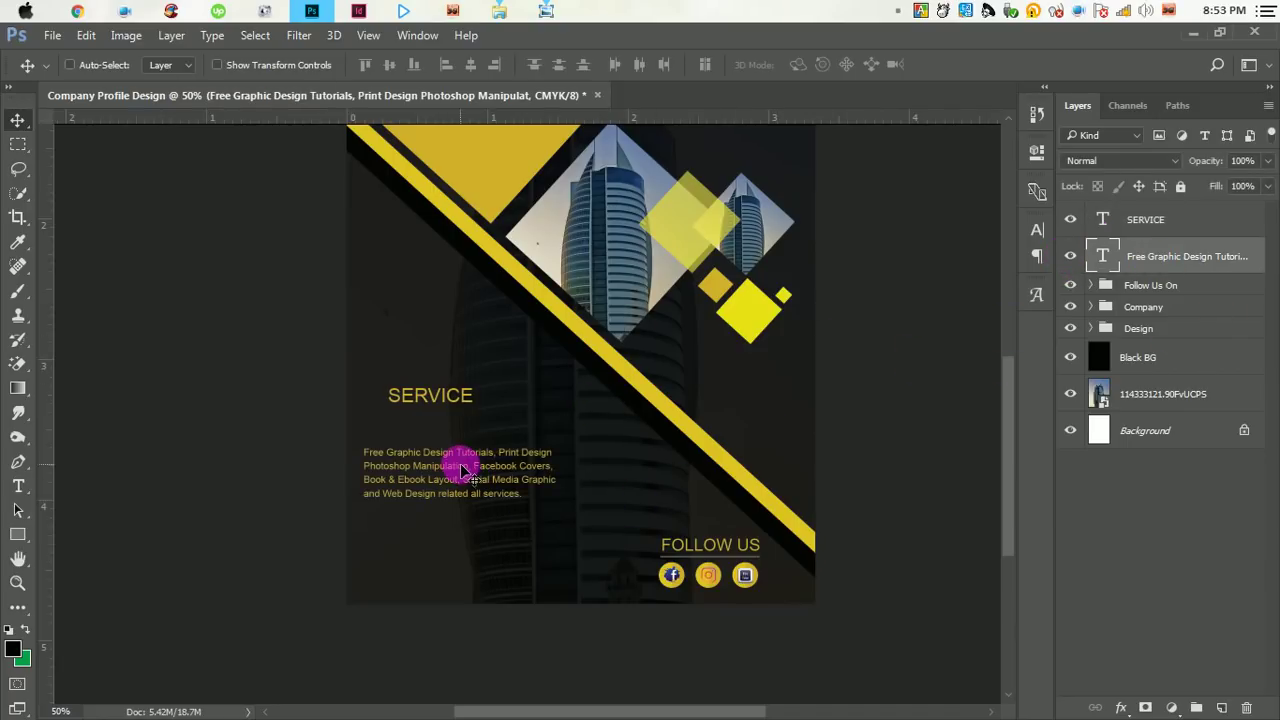
mouse_move(457, 491)
left_mouse_down()
mouse_move(485, 430)
mouse_move(489, 443)
left_mouse_up()
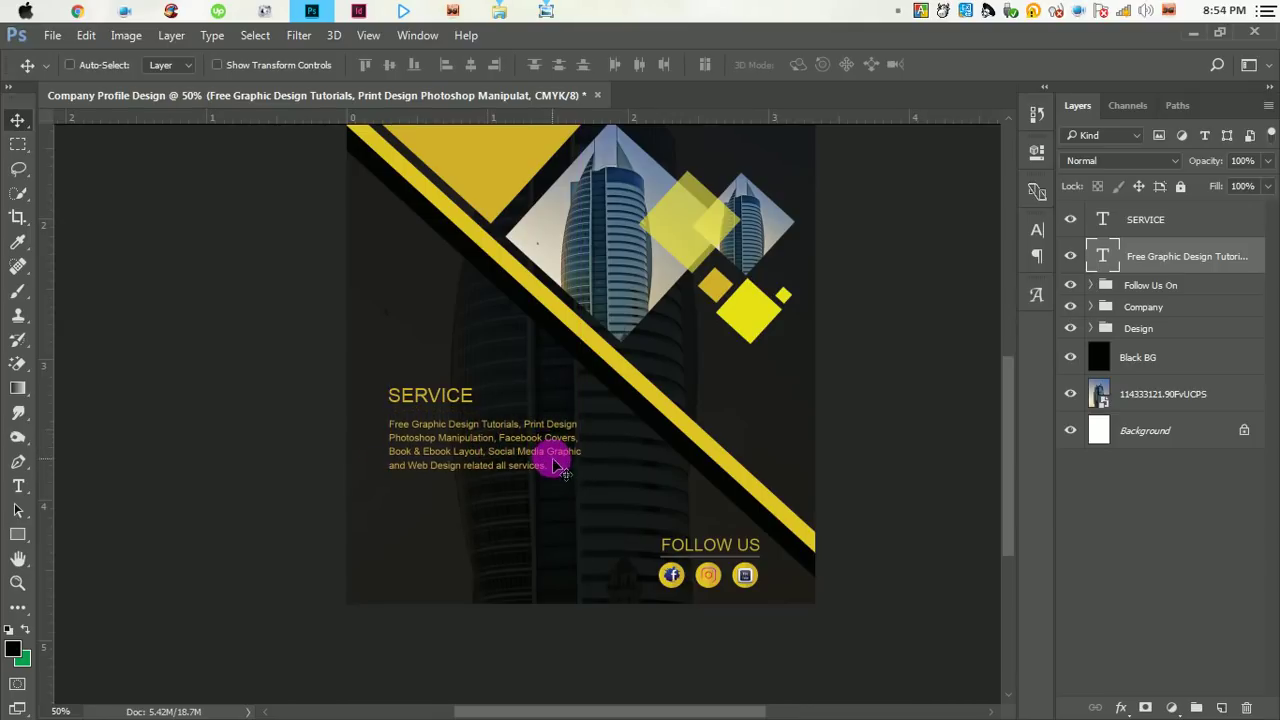
key("Up")
key("Up")
key("Up")
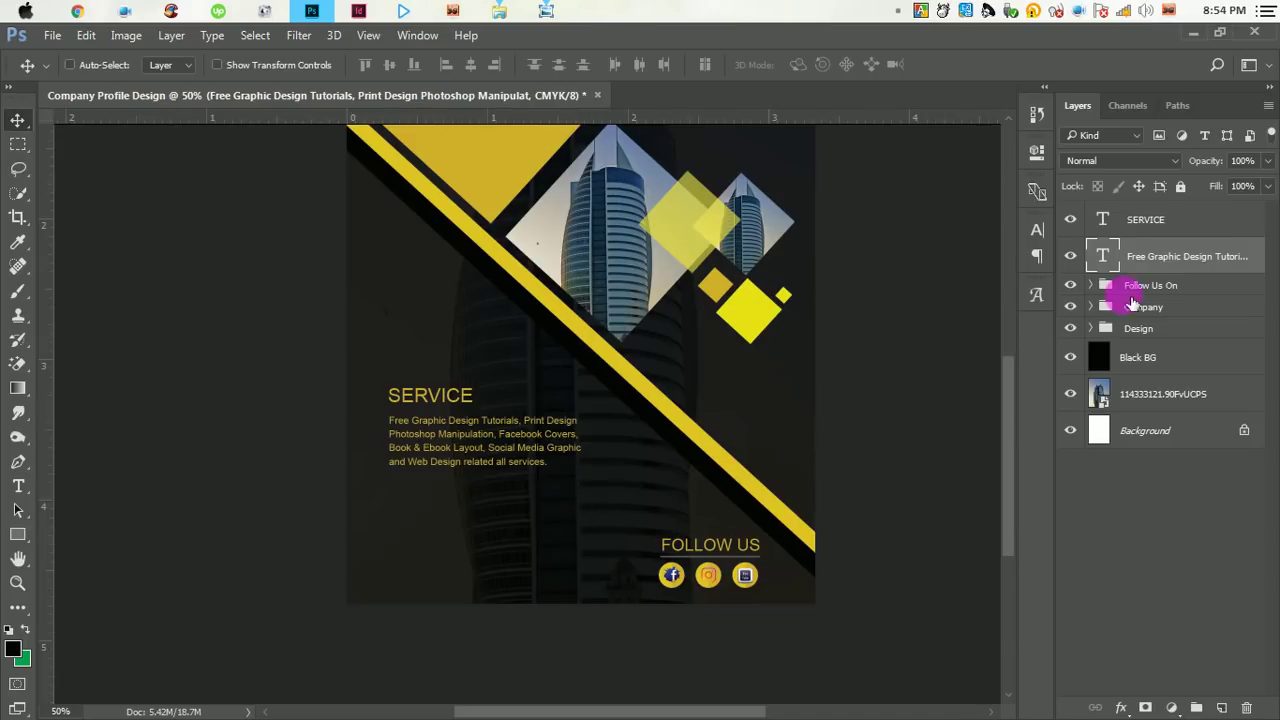
- Colour the services paragraph light grey #d2d2d2
left_click(1037, 229)
left_click(968, 349)
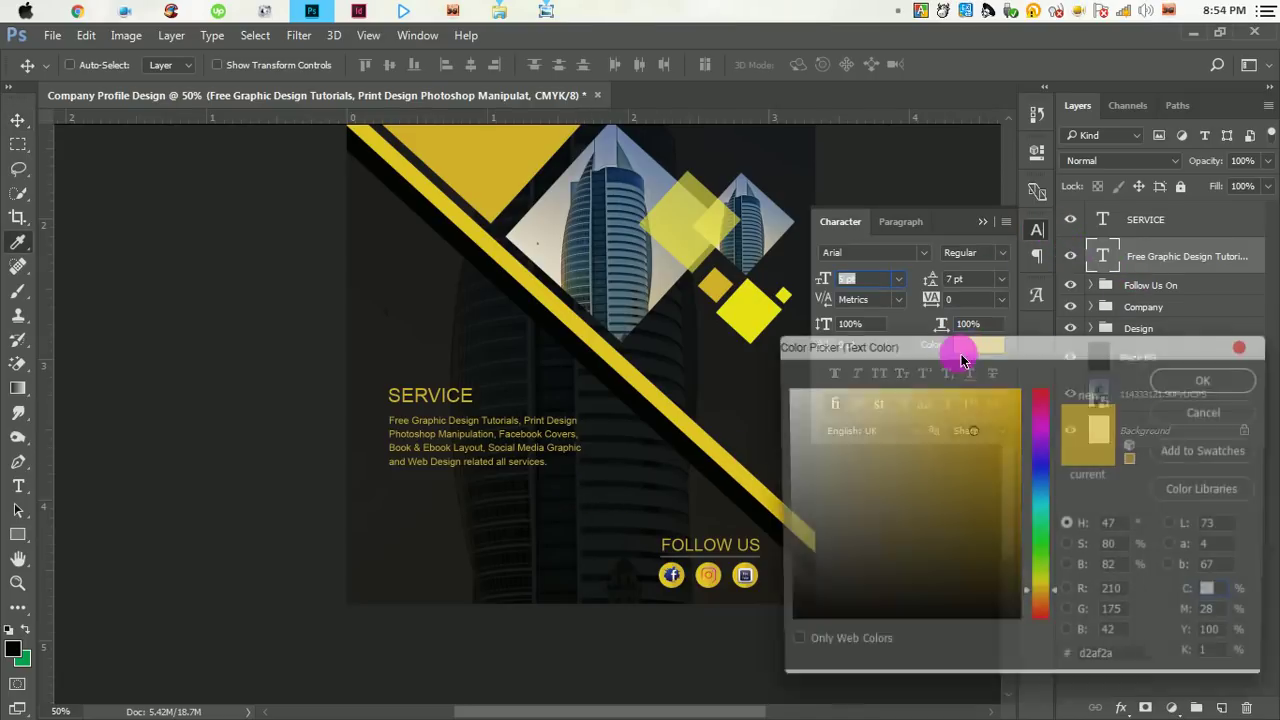
left_click(785, 391)
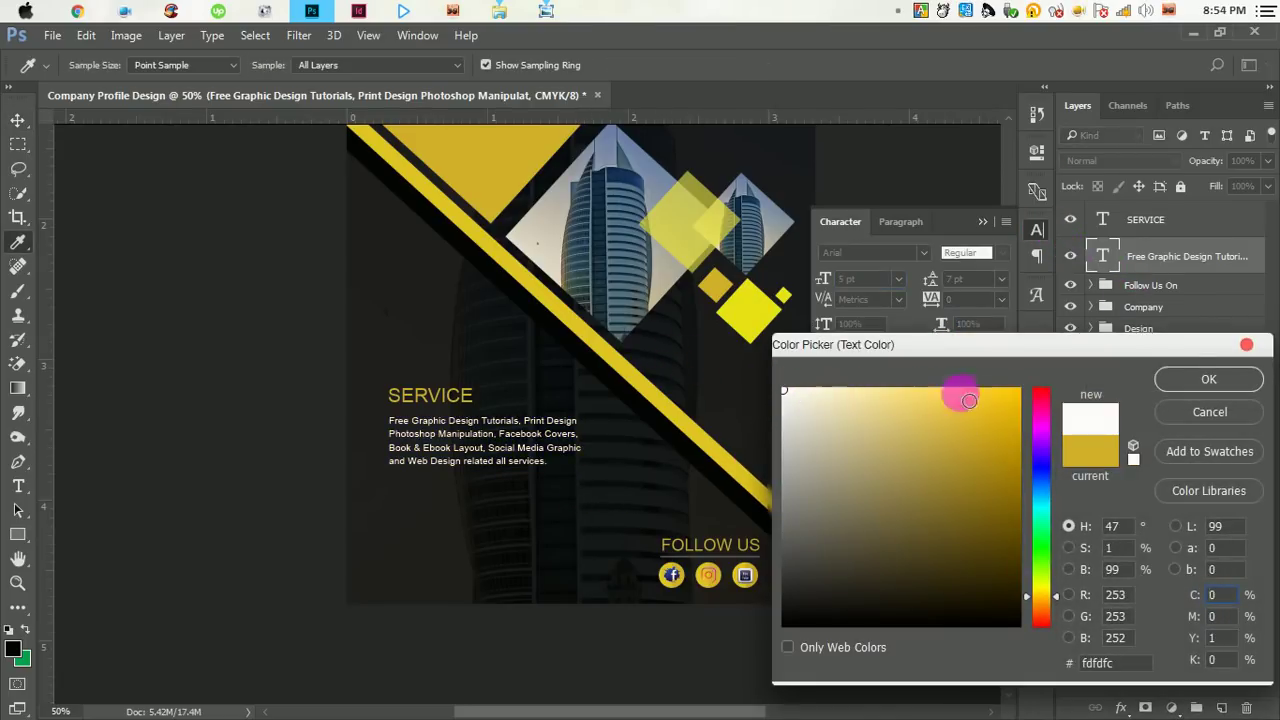
left_click(789, 435)
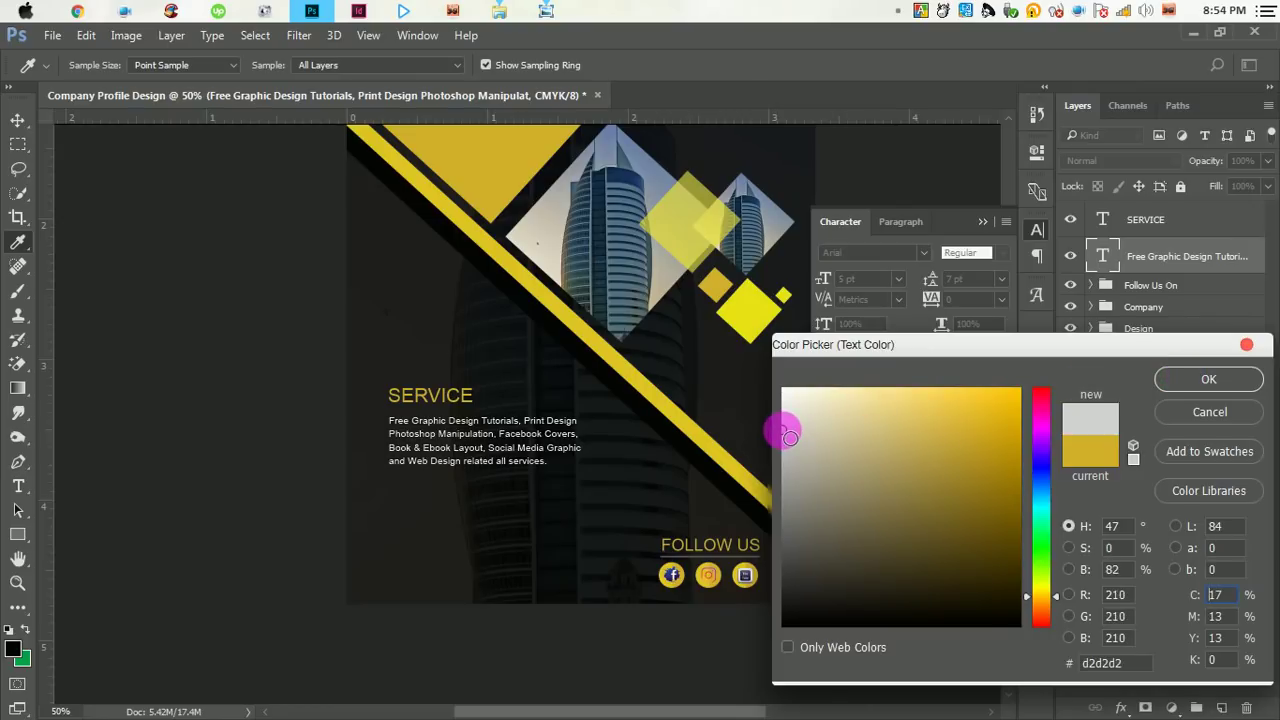
left_click(1207, 377)
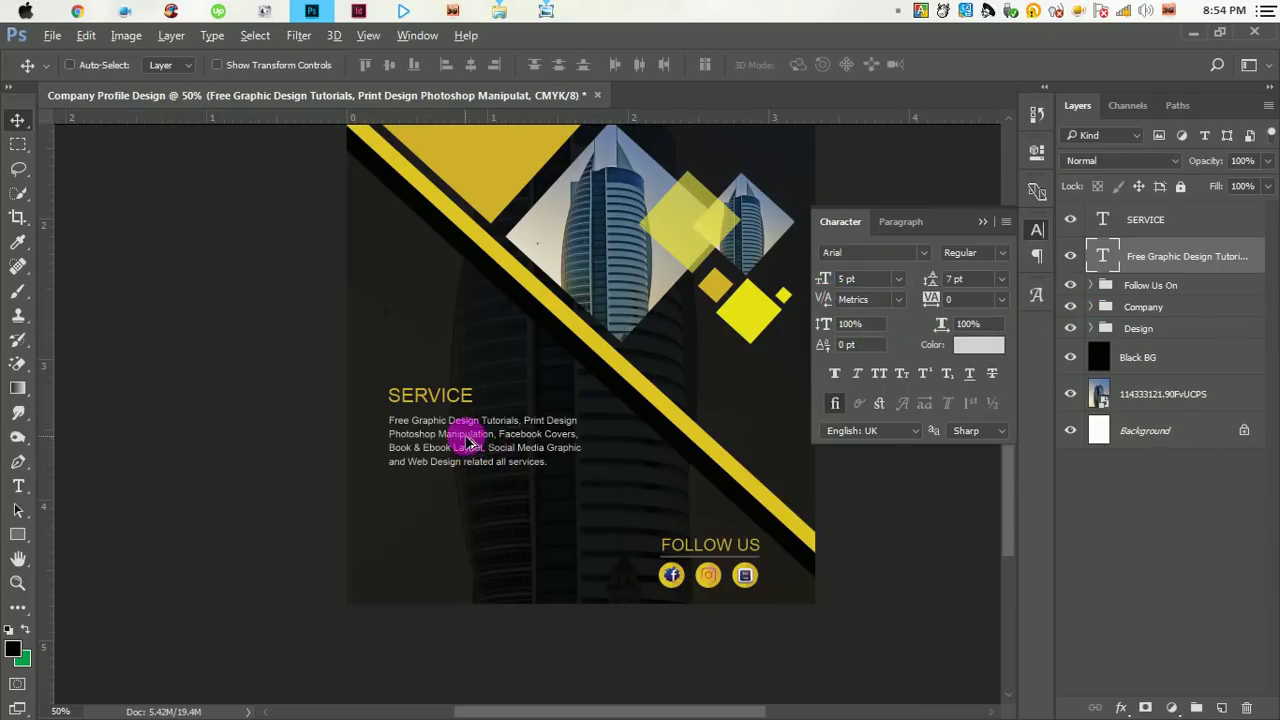
- Duplicate the paragraph twice below, giving three evenly stacked text blocks
mouse_move(463, 440)
left_mouse_down()
mouse_move(463, 548)
mouse_move(461, 519)
left_mouse_up()
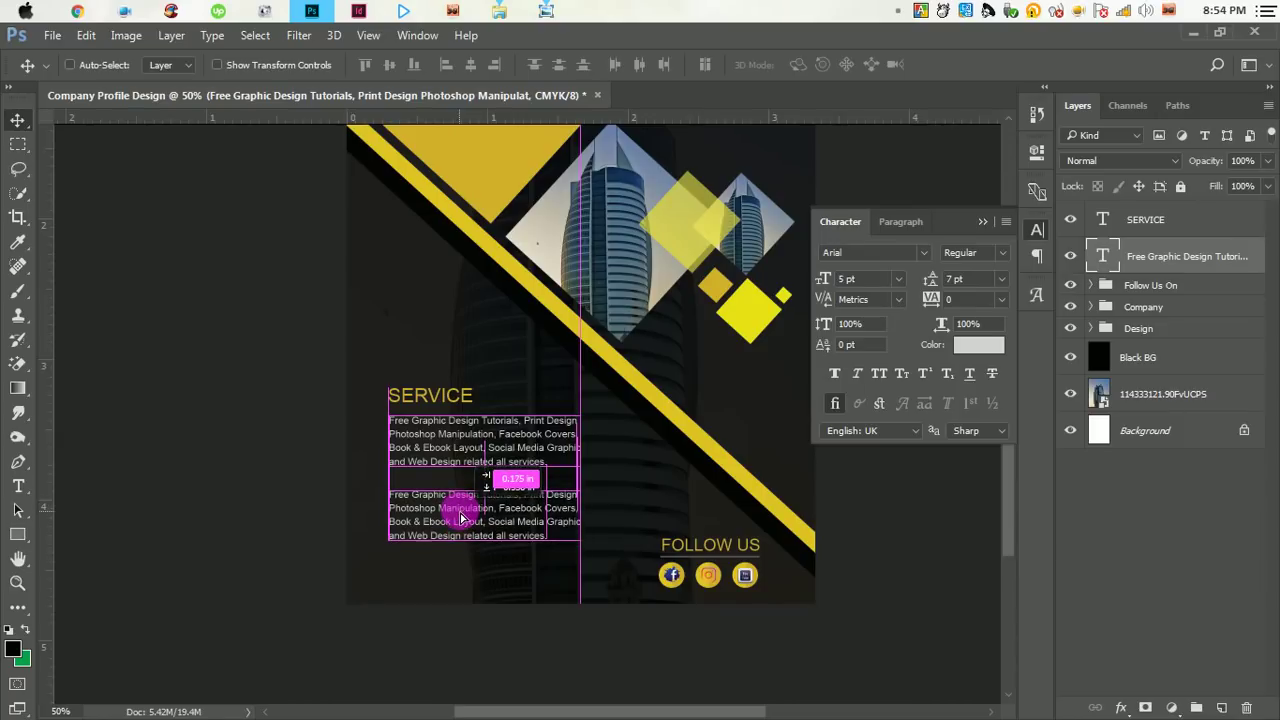
left_click_drag(461, 519, 465, 589)
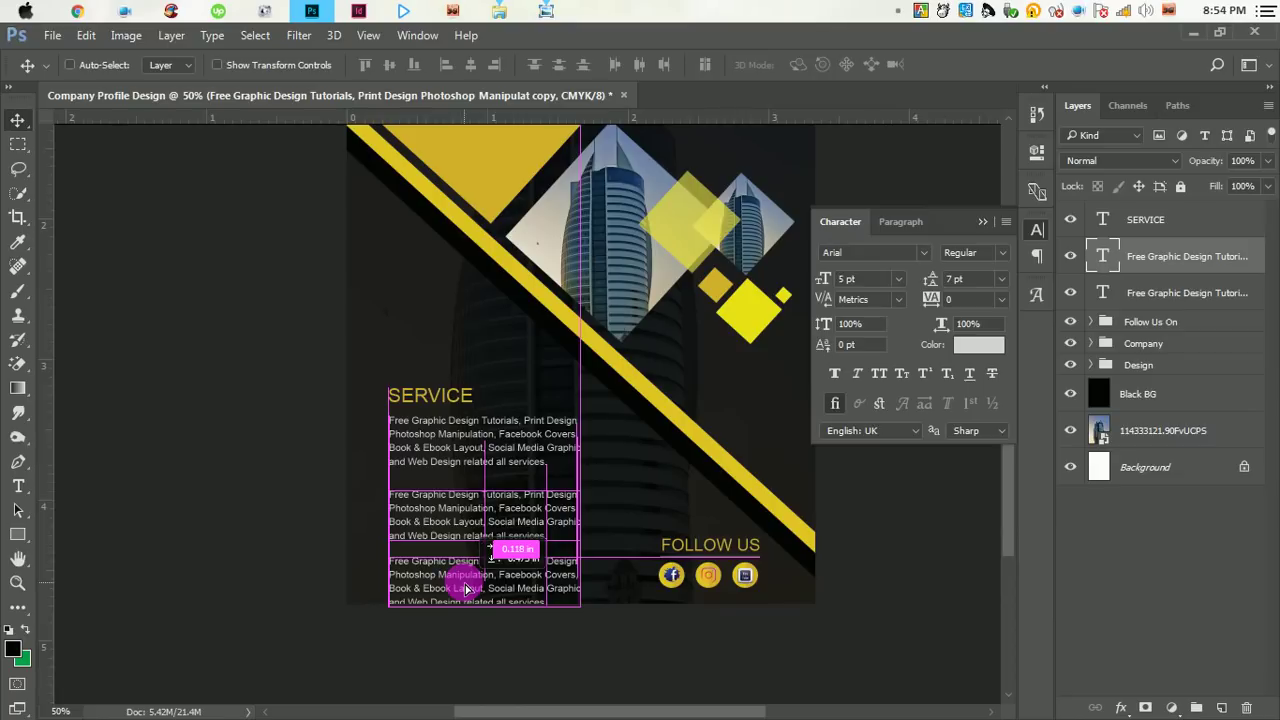
left_click_drag(465, 589, 465, 597)
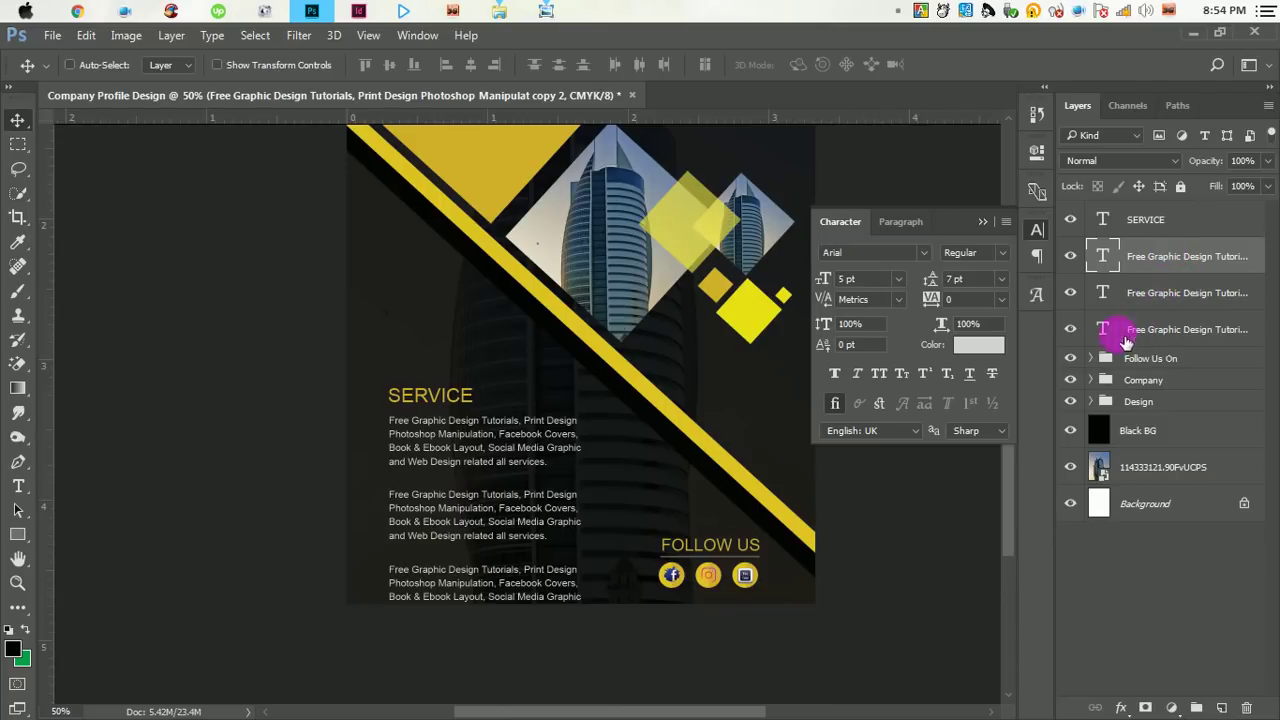
- Group the SERVICE heading and three paragraphs as 'Servise' and shift it up-left
left_click(1160, 228, "ctrl")
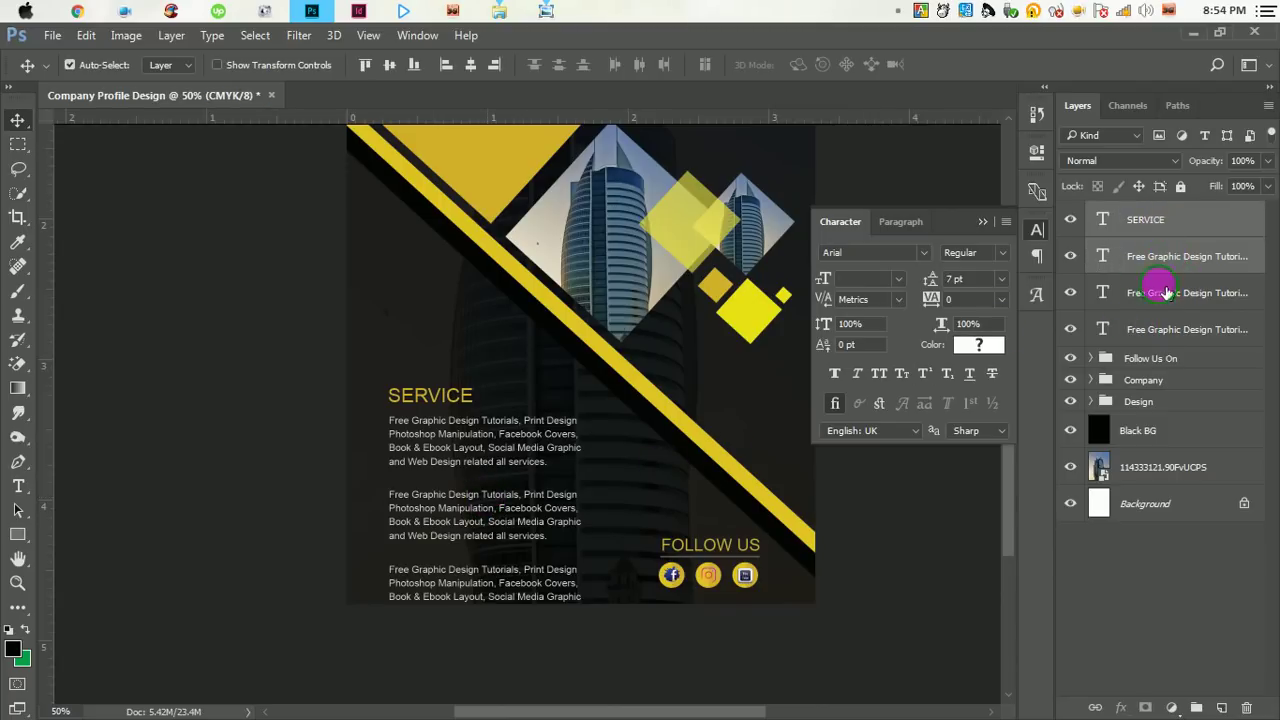
left_click(1165, 292, "ctrl")
left_click(1165, 329, "ctrl")
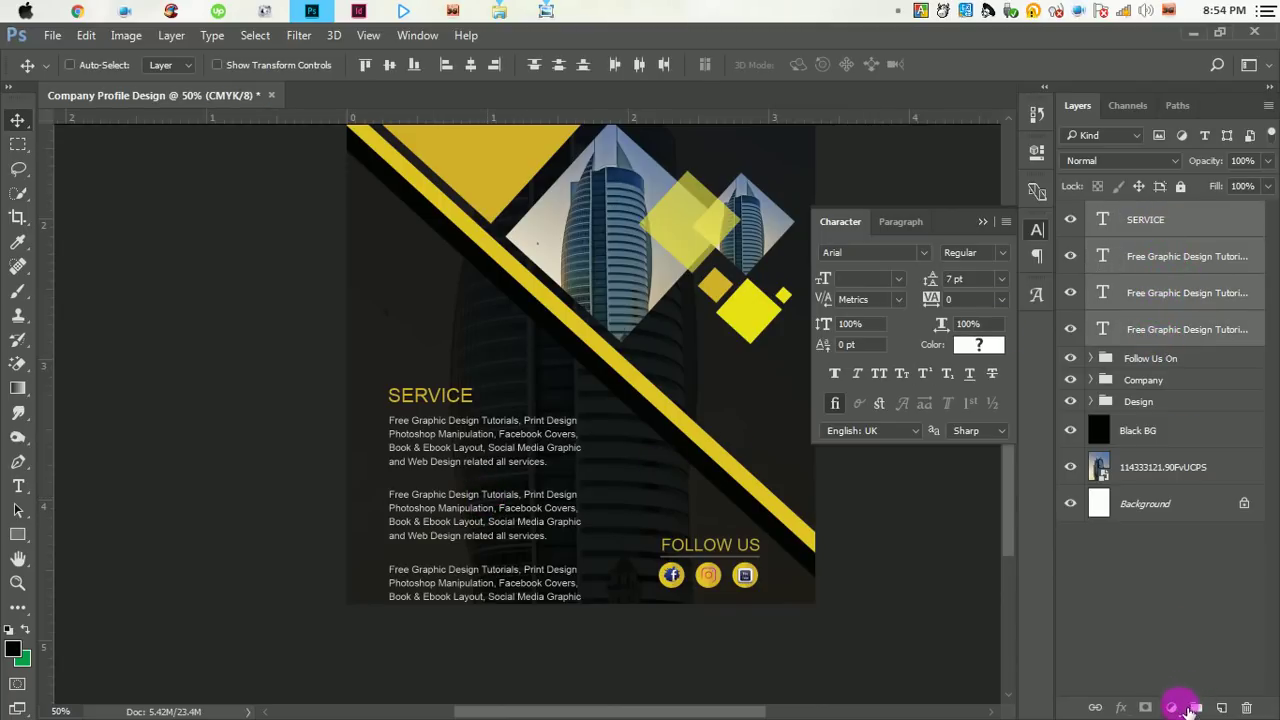
left_click(1196, 707)
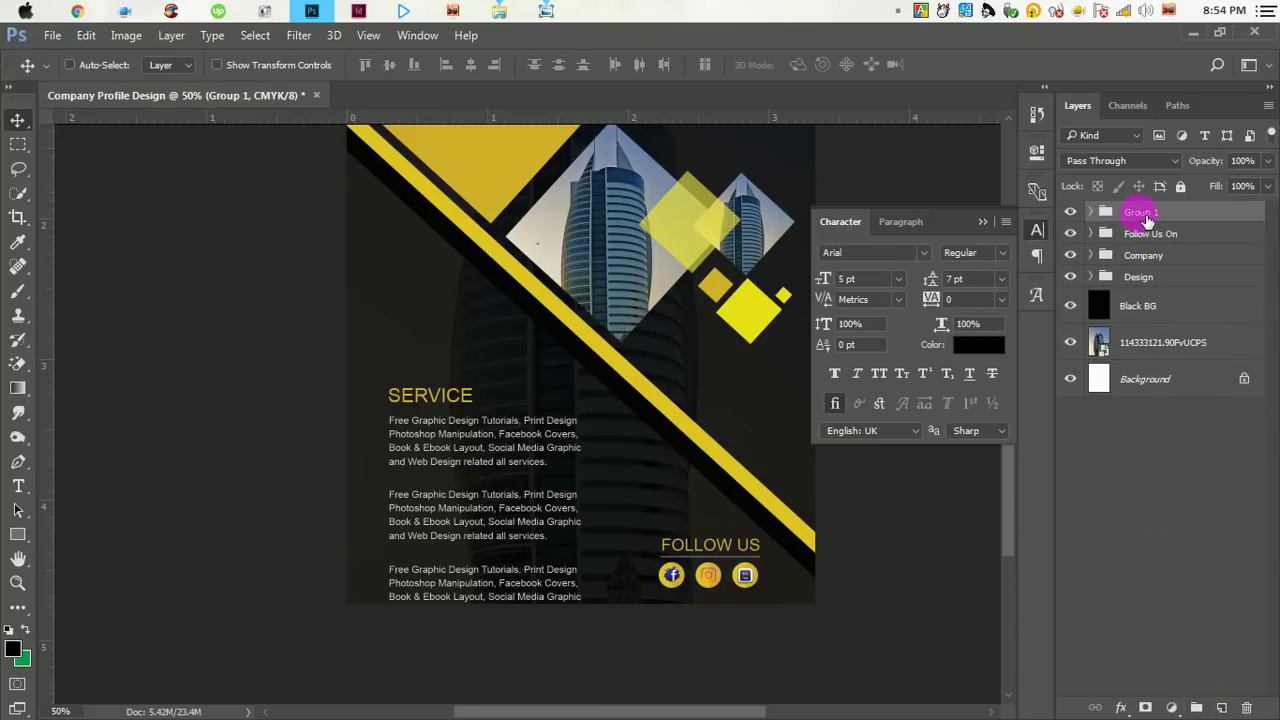
double_click(1146, 219)
type("Servise")
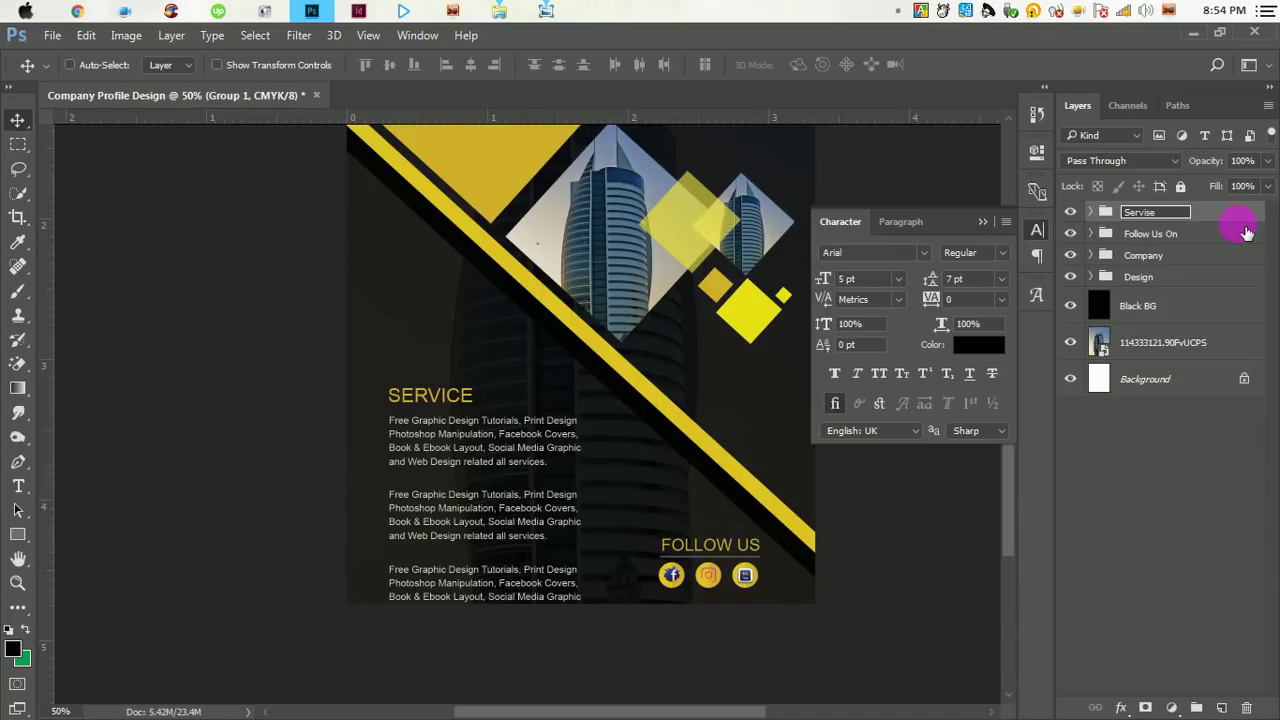
key("Return")
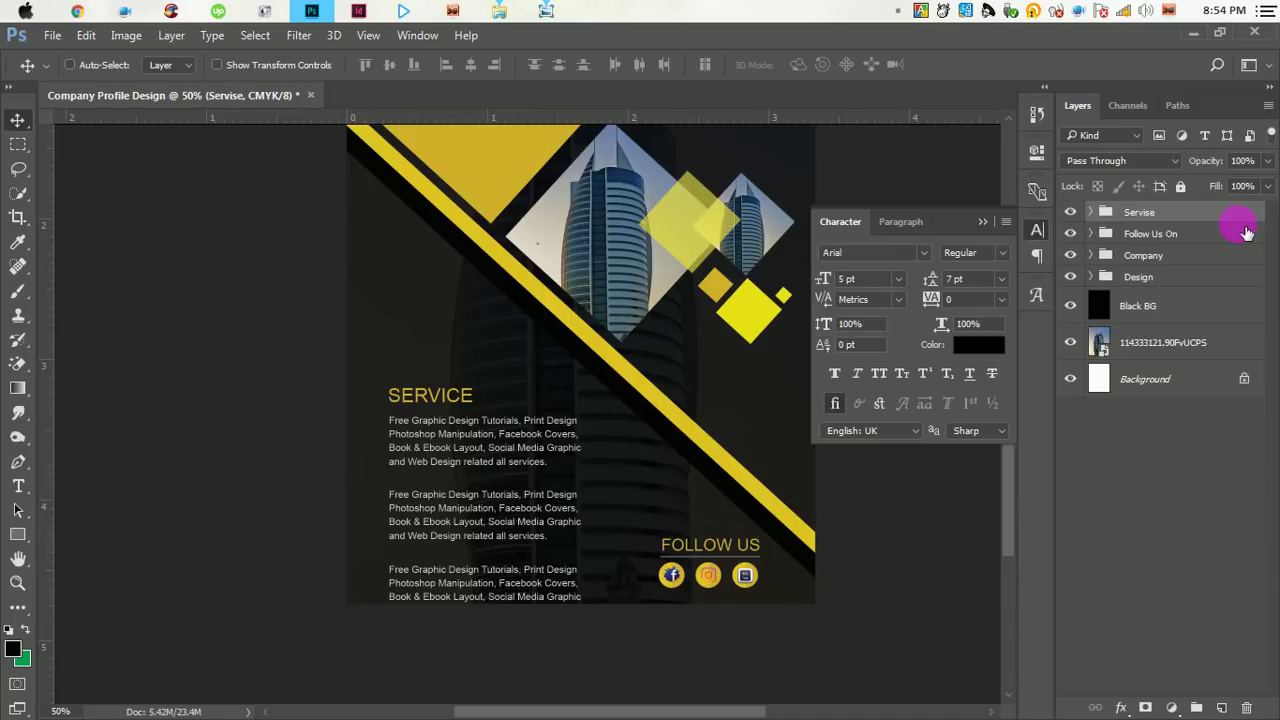
left_click_drag(521, 476, 508, 440)
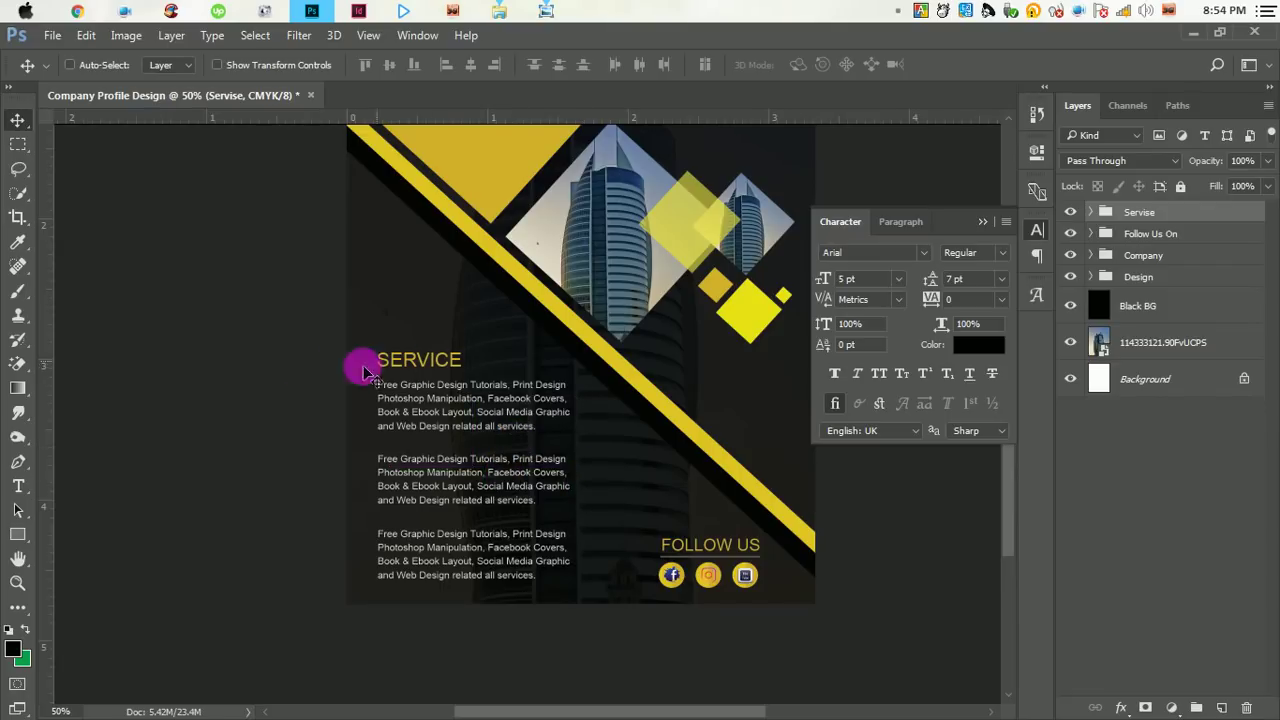
- Correct the SERVICE heading text and collapse the Servise group
left_click(18, 486)
left_click(448, 362)
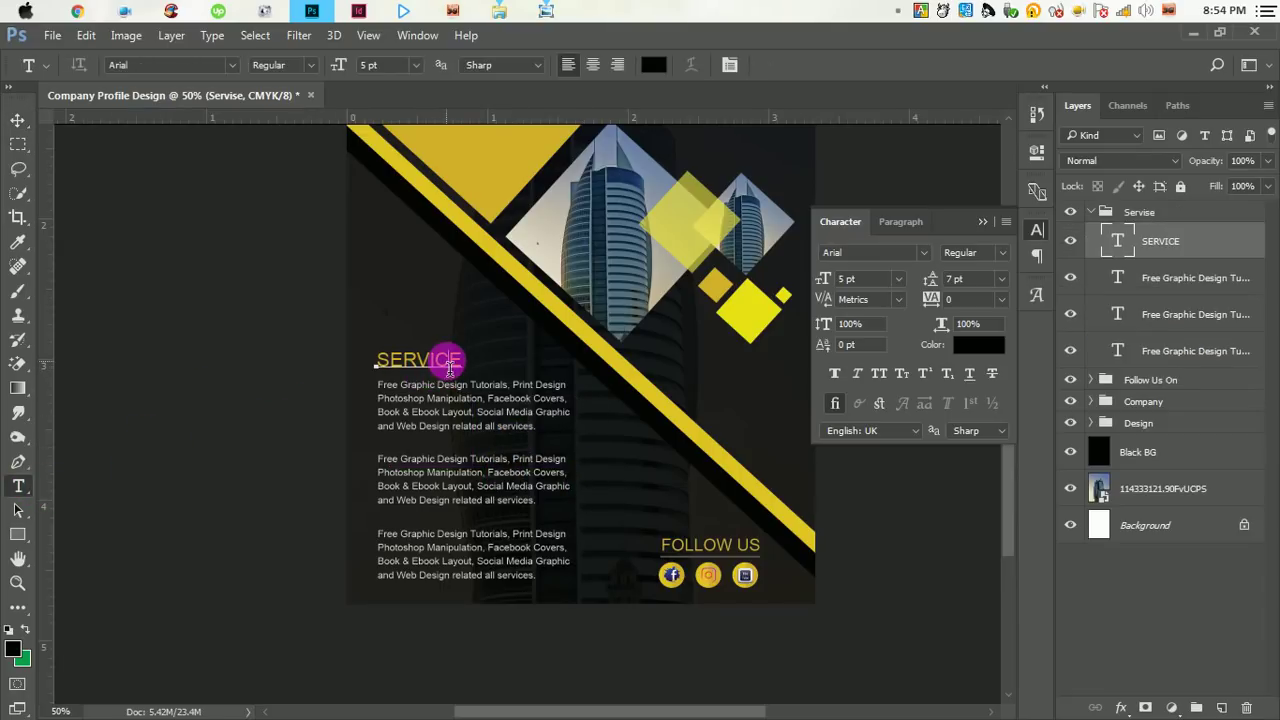
type("SERVI")
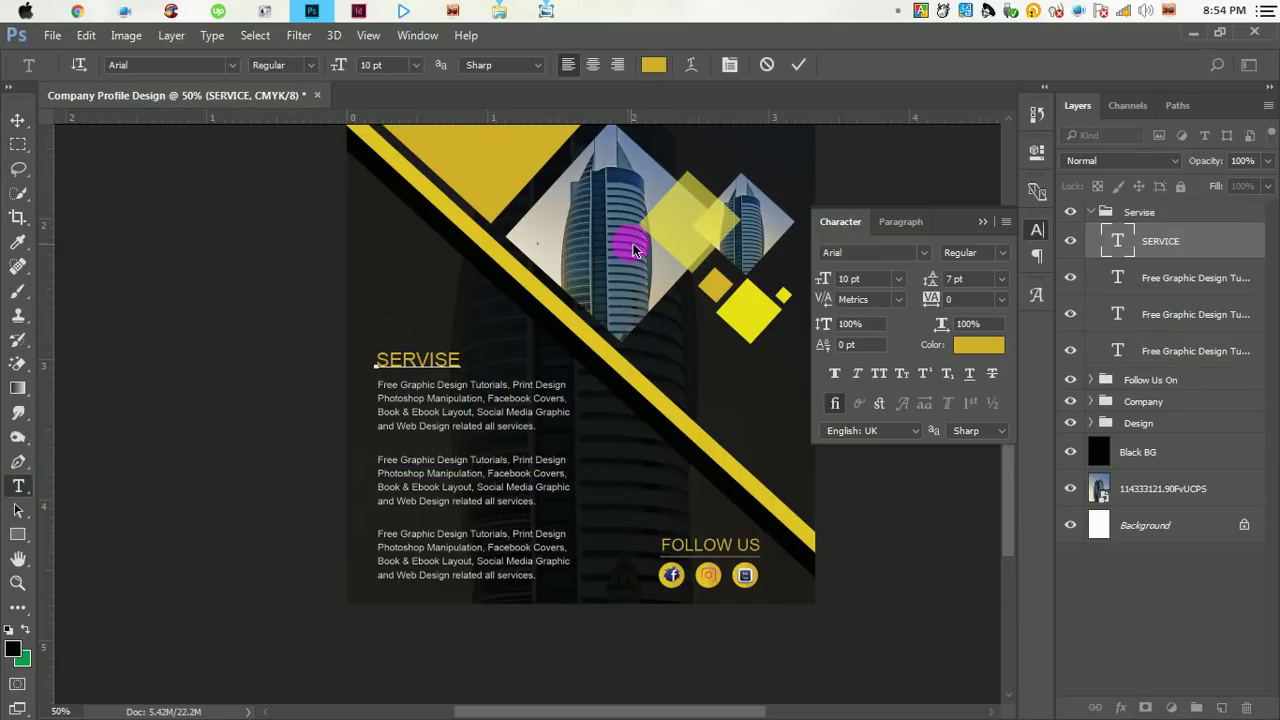
type("C")
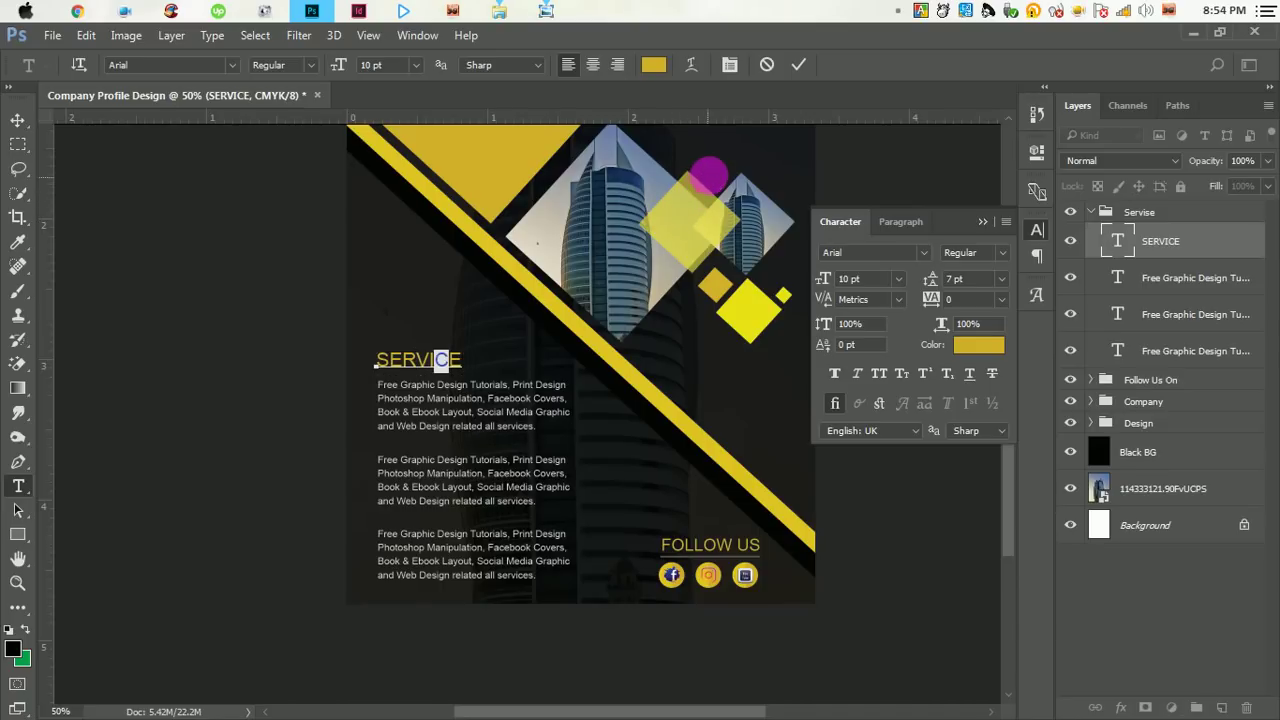
left_click(798, 64)
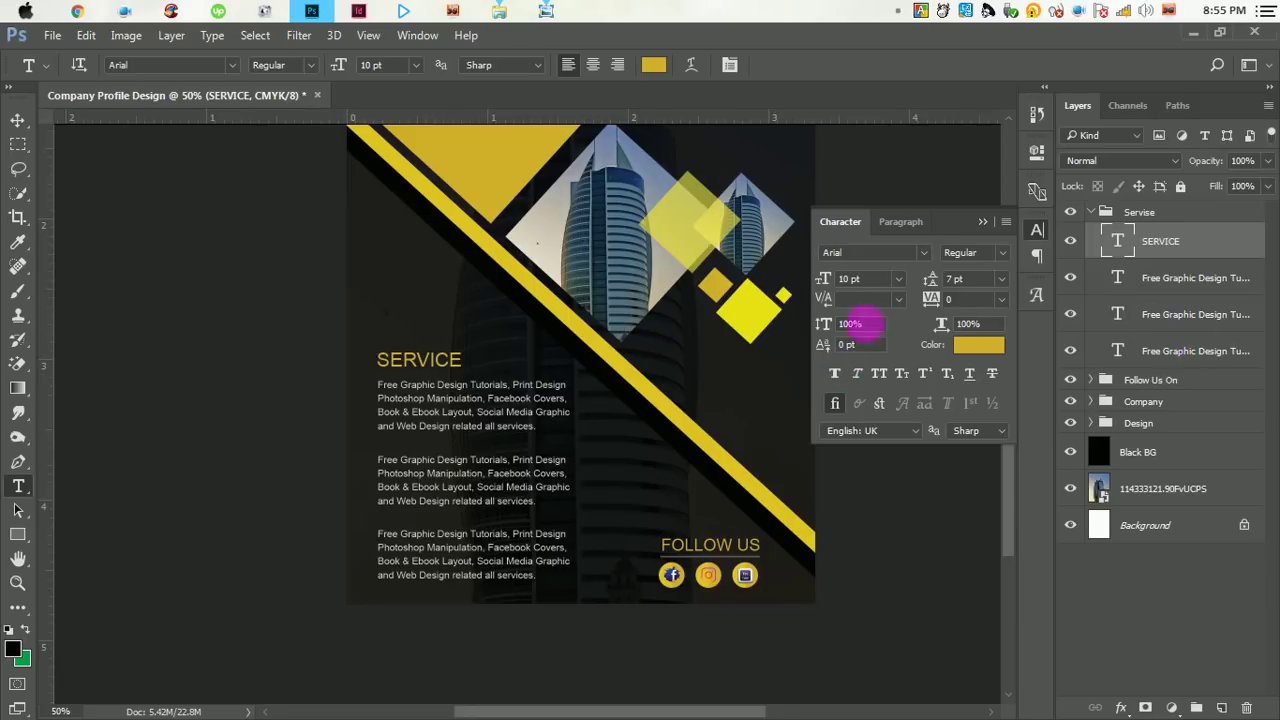
left_click(1100, 214)
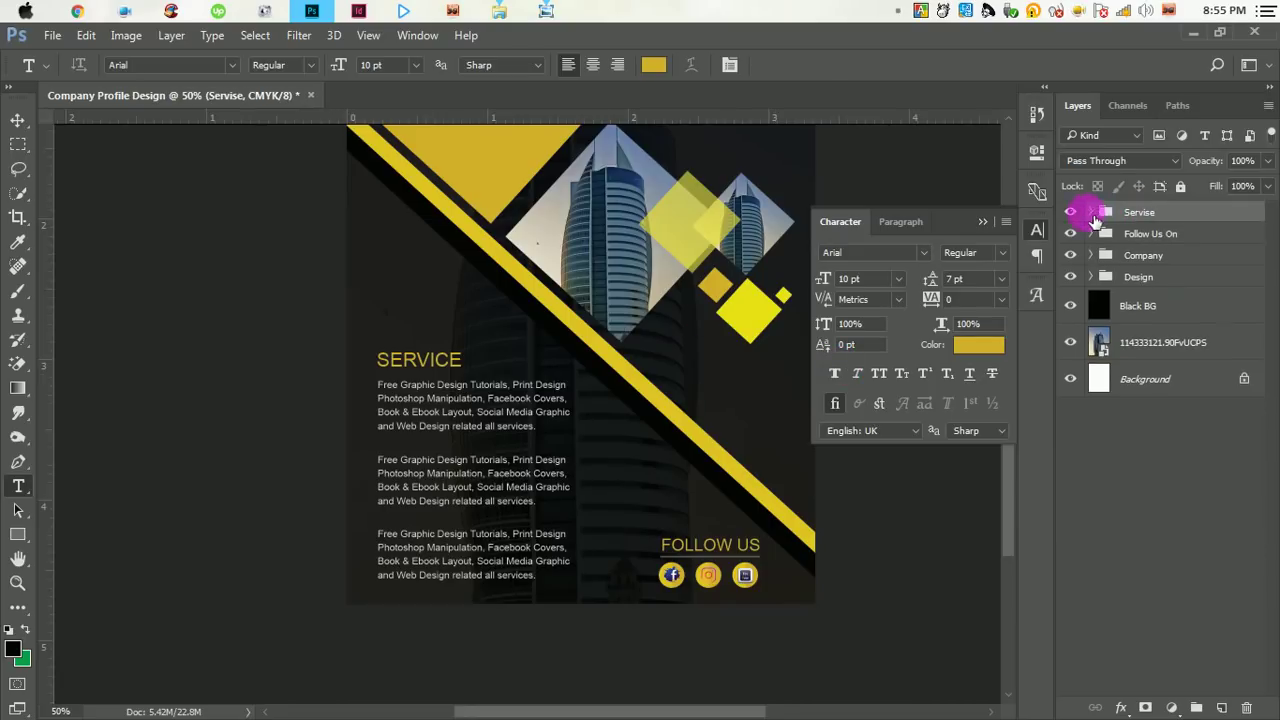
left_click(17, 120)
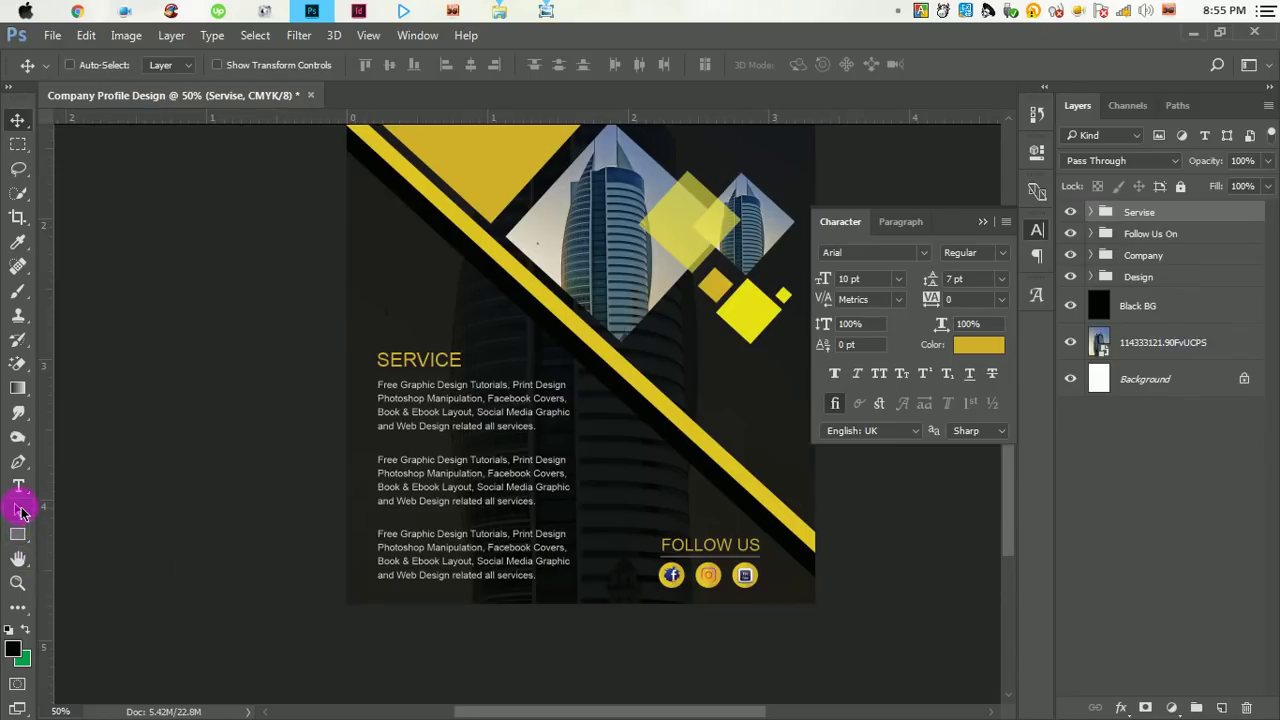
- Add vertical guides at the text column edges and draw a 4 px line between them
left_click_drag(20, 541, 58, 545)
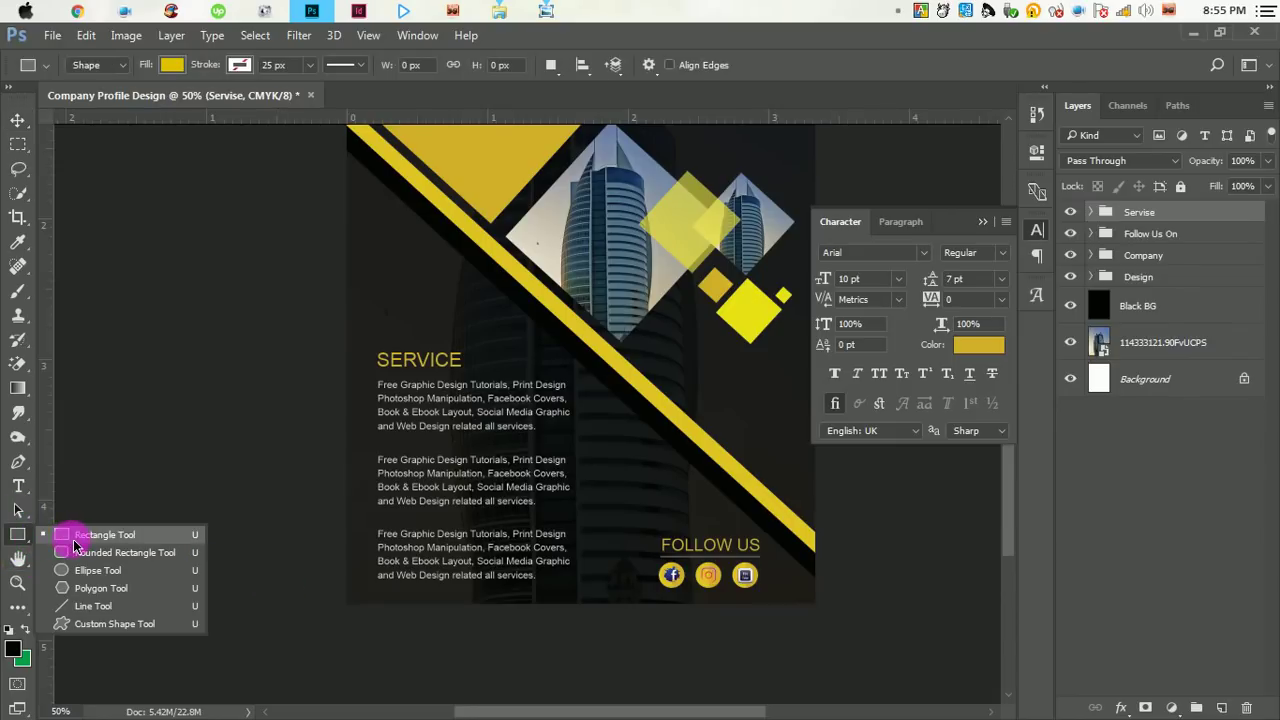
left_click(73, 545)
scroll(414, 443, "up", 1)
scroll(440, 463, "up", 1)
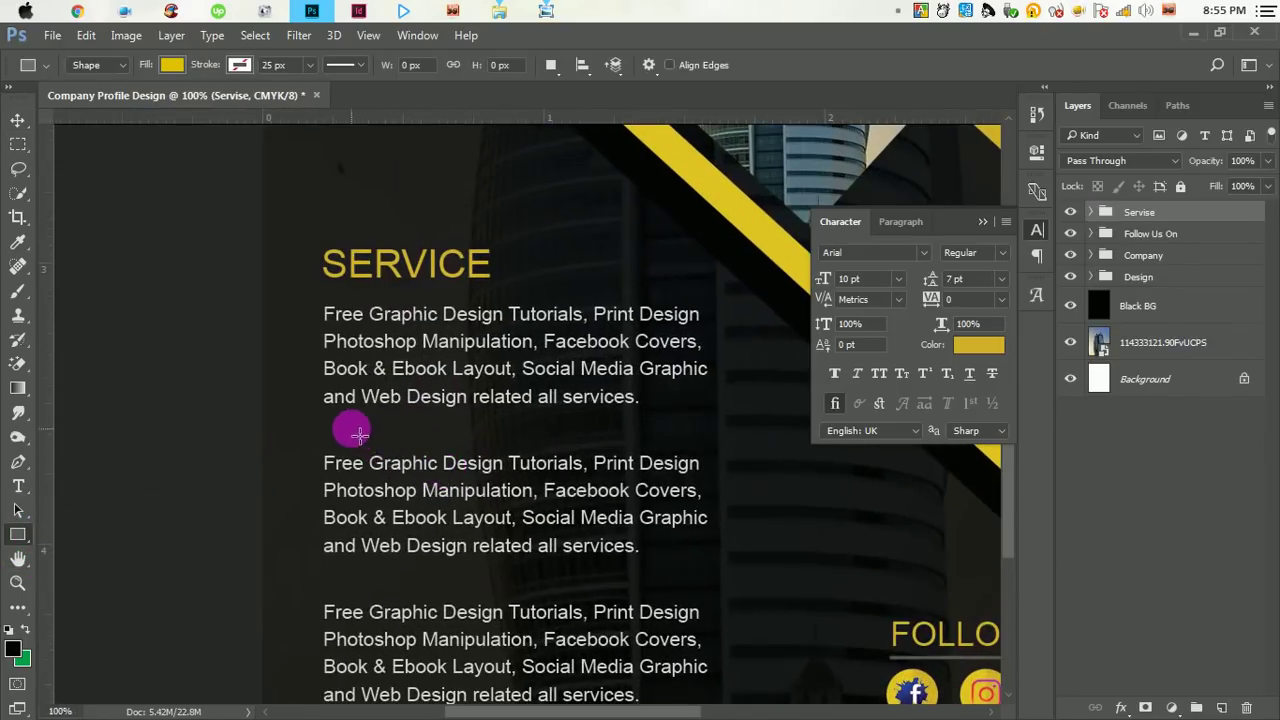
left_click_drag(46, 397, 323, 441)
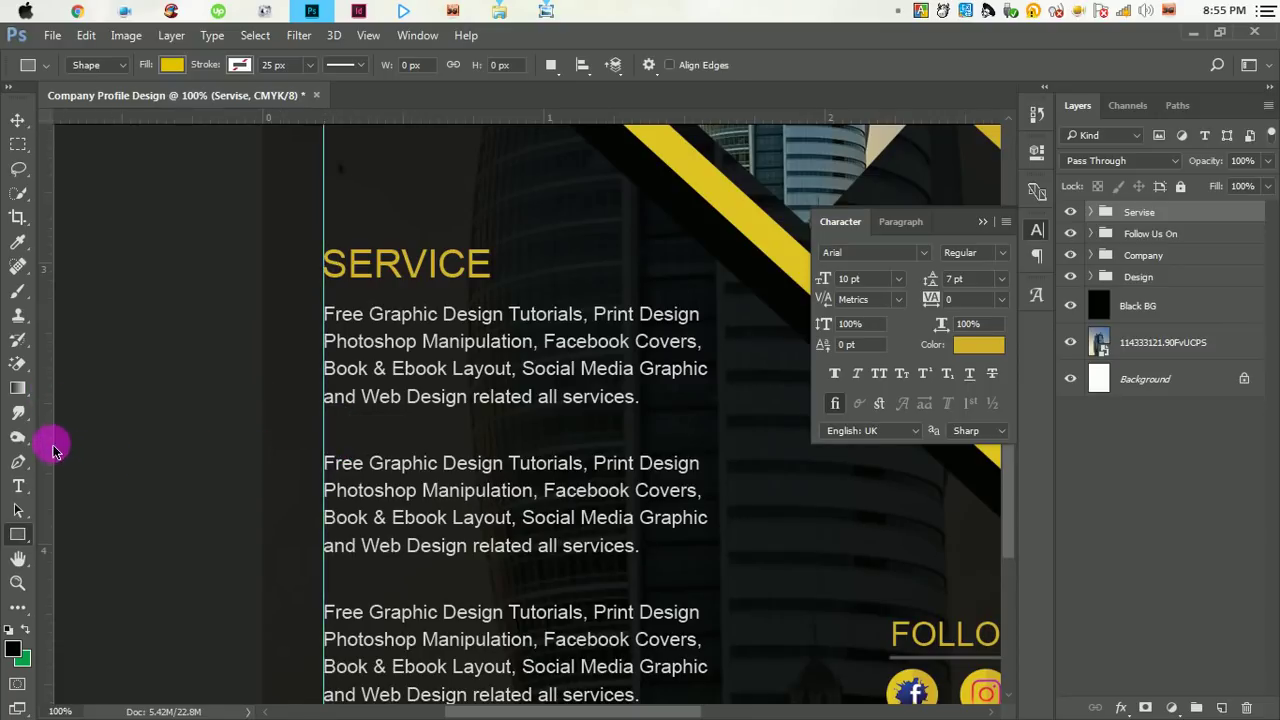
left_click_drag(46, 448, 712, 500)
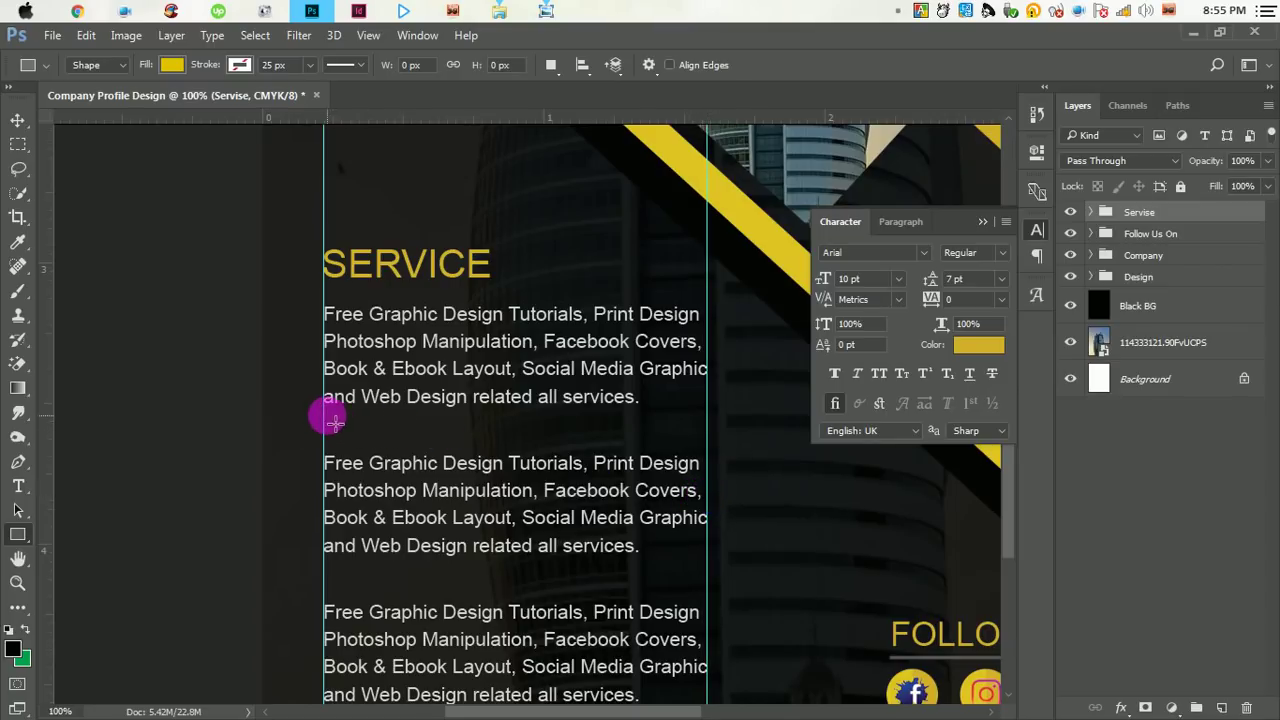
left_click_drag(329, 421, 708, 421)
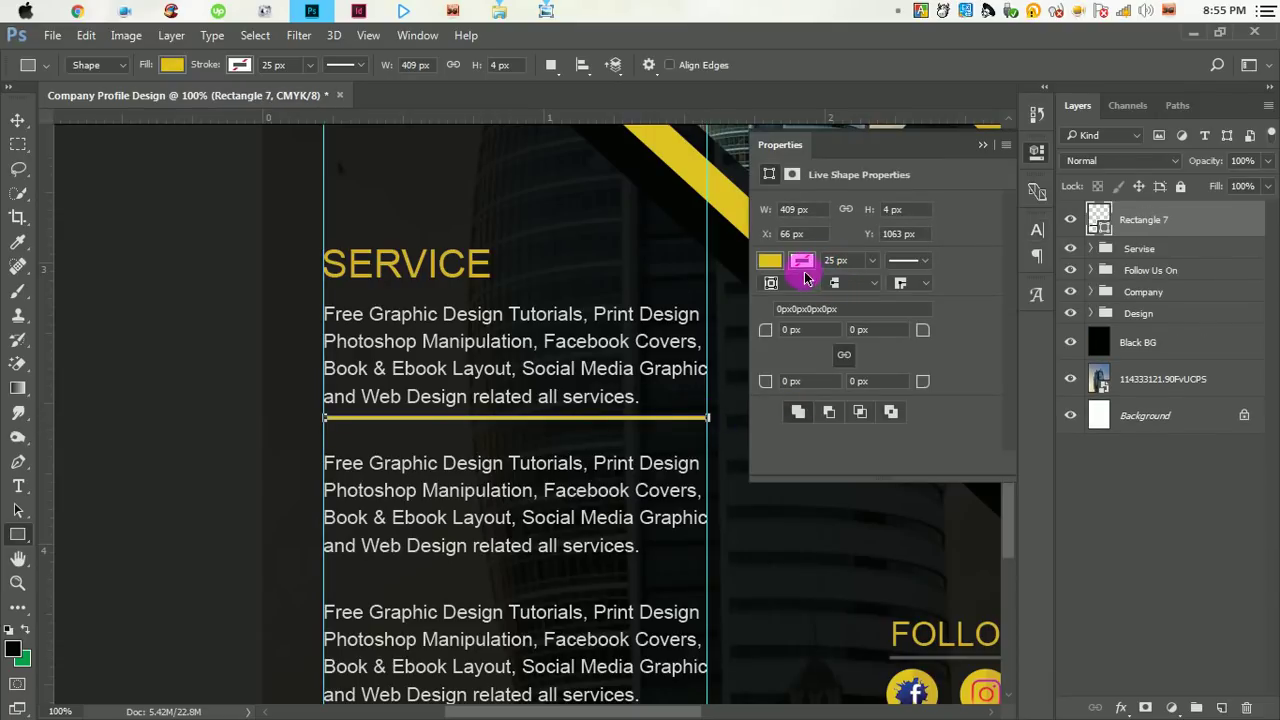
- Fill the divider grey #90908f and place a copy below the second paragraph
double_click(1099, 217)
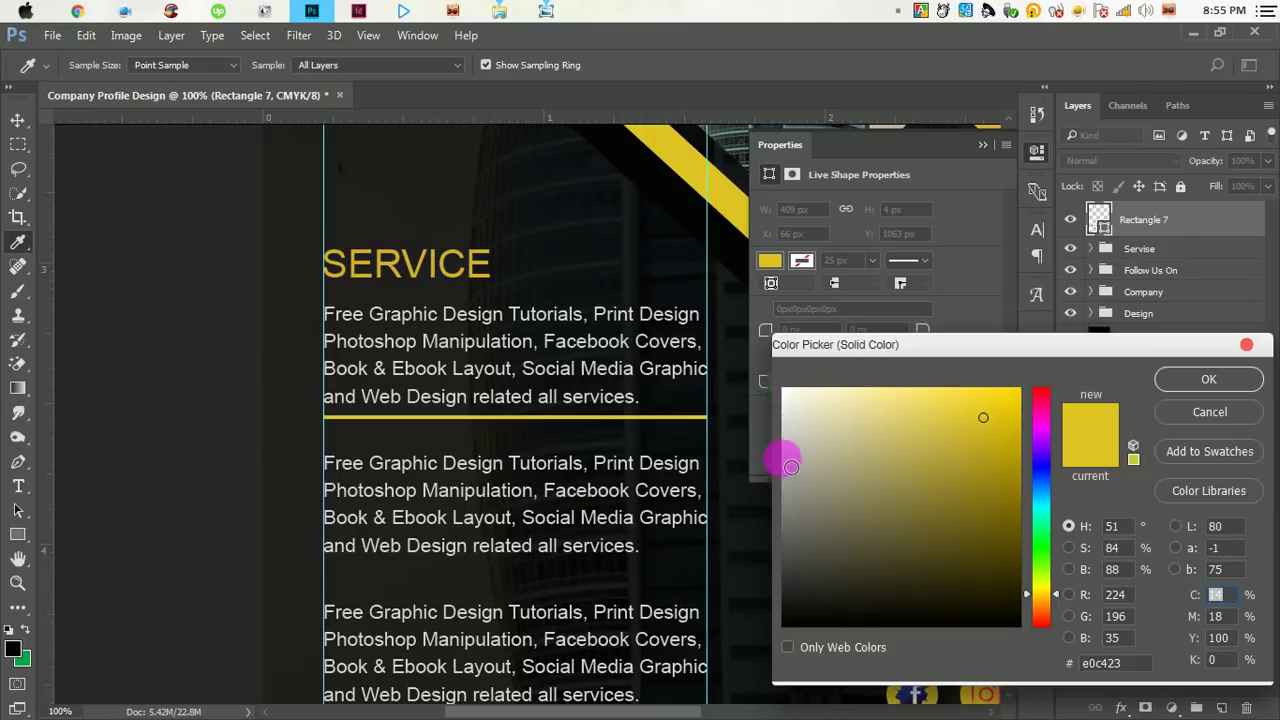
left_click(792, 499)
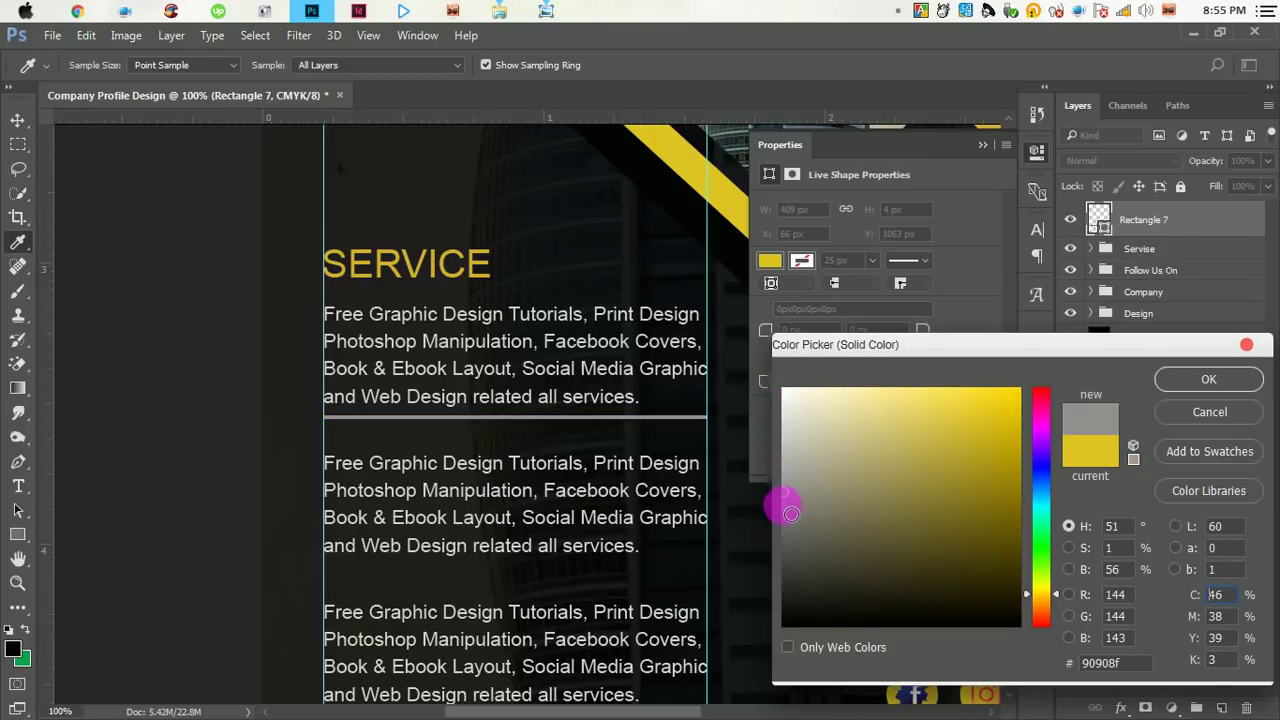
left_click(1180, 379)
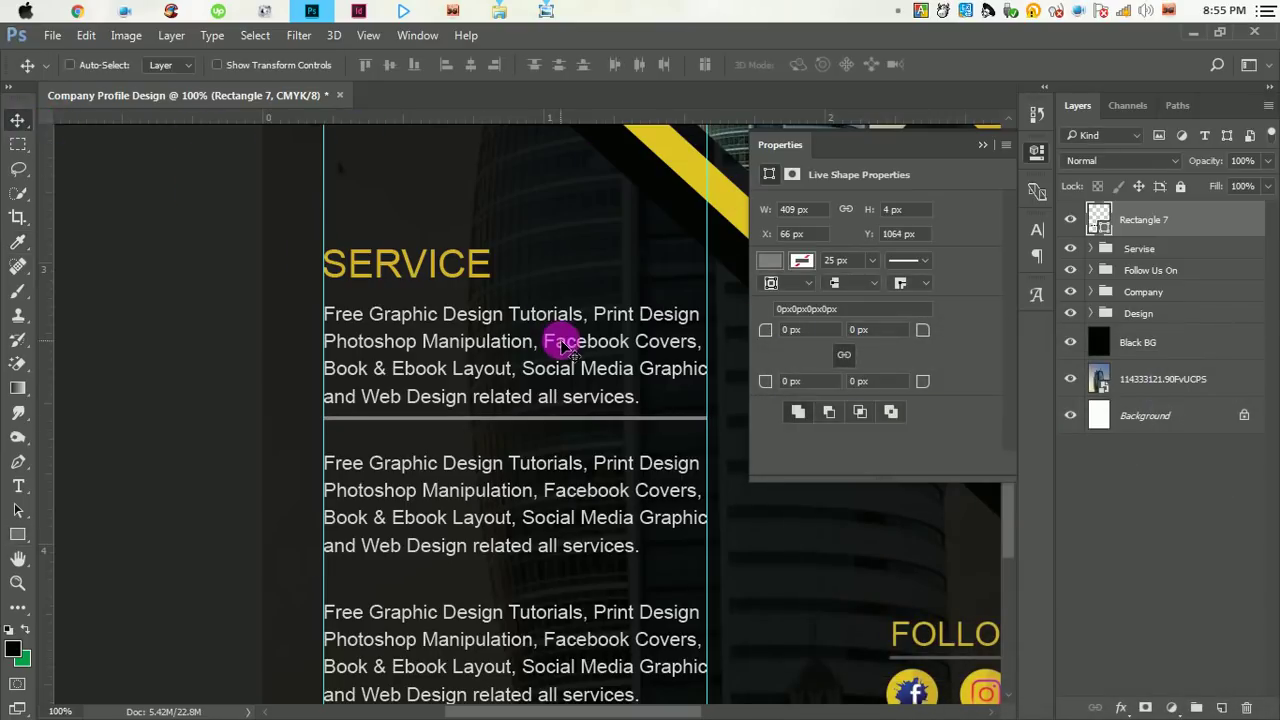
key("Down")
key("Down")
key("Down")
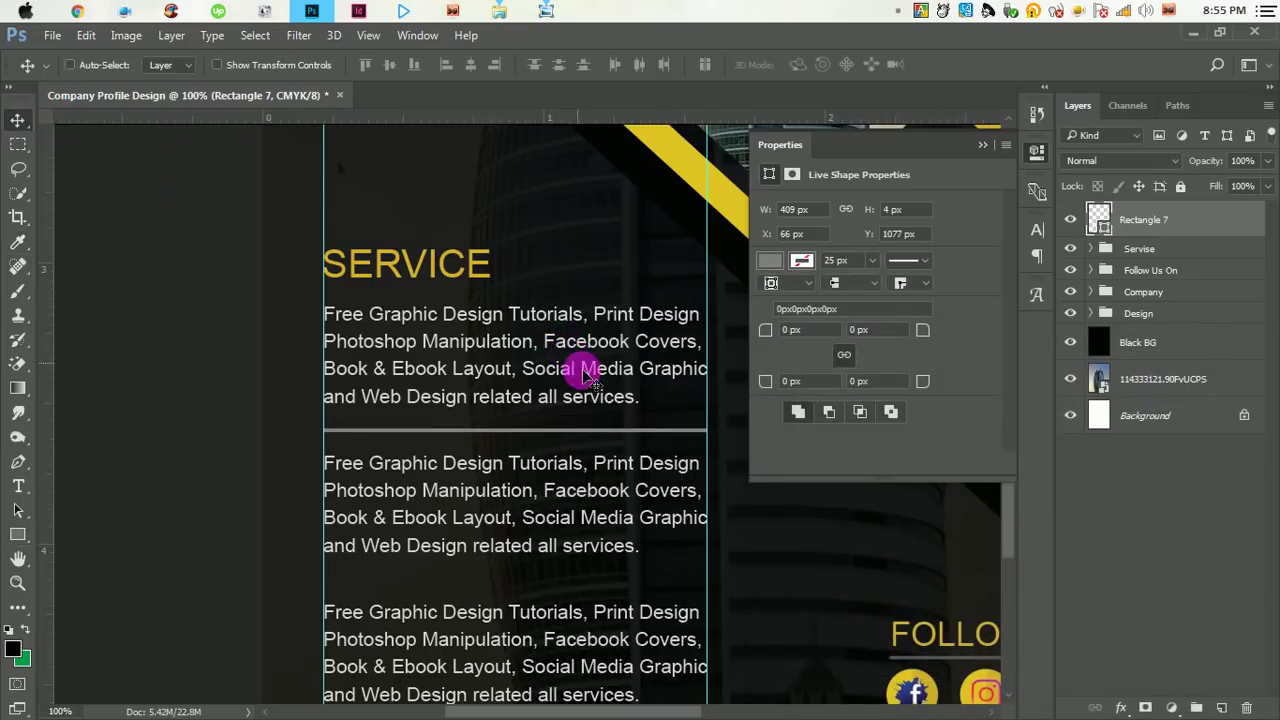
left_click_drag(514, 429, 519, 582)
key("Down")
key("Down")
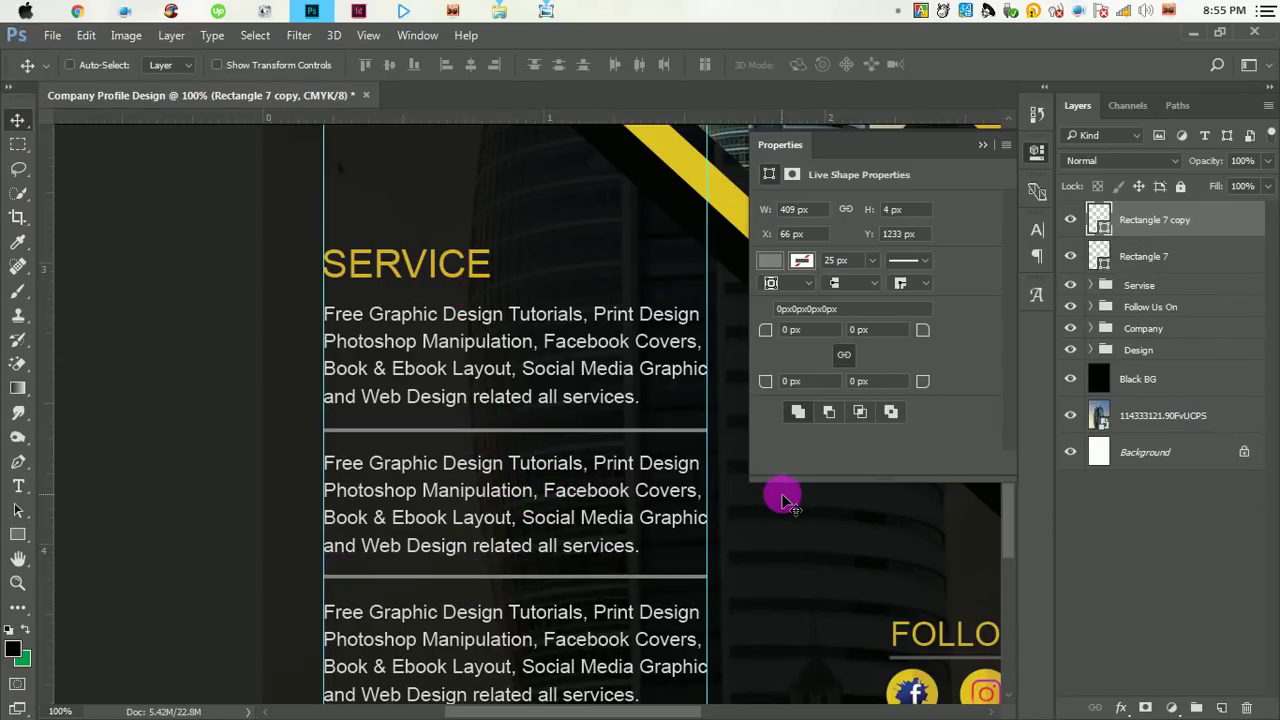
- Draw a 20 px circle on the first divider filled with the stripe yellow
right_click(25, 537)
left_click(75, 571)
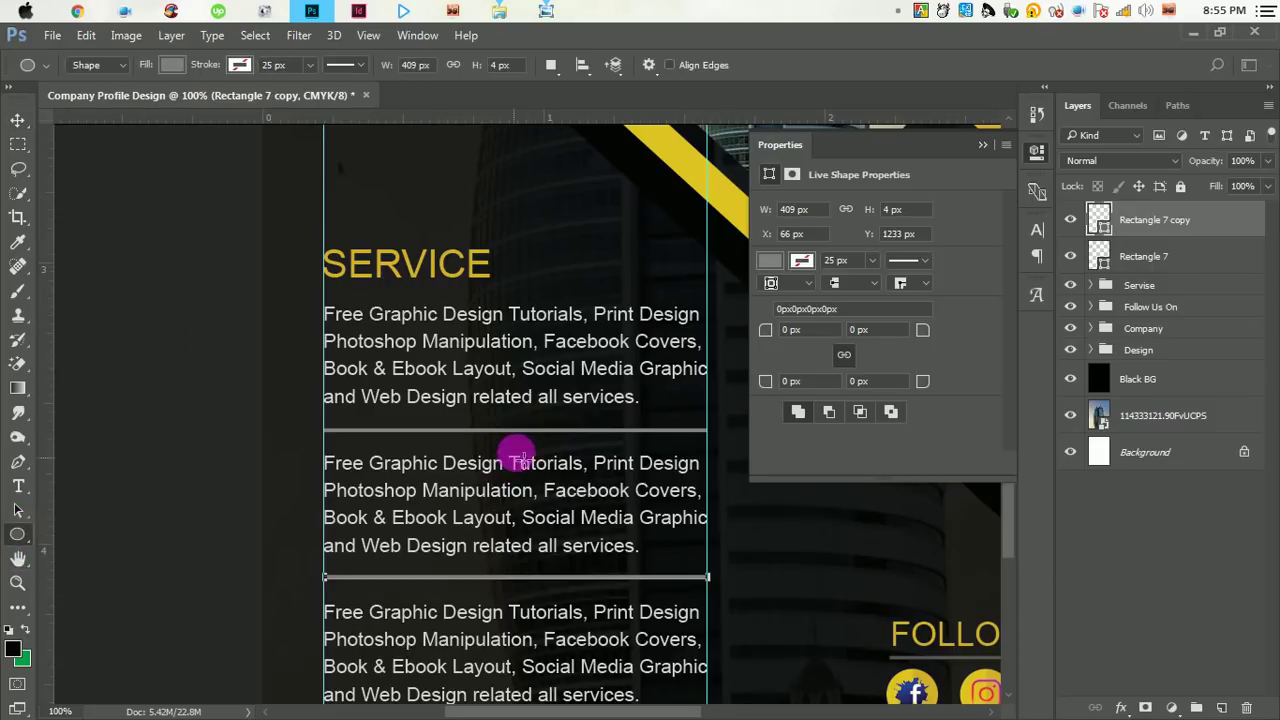
left_click_drag(519, 437, 525, 443)
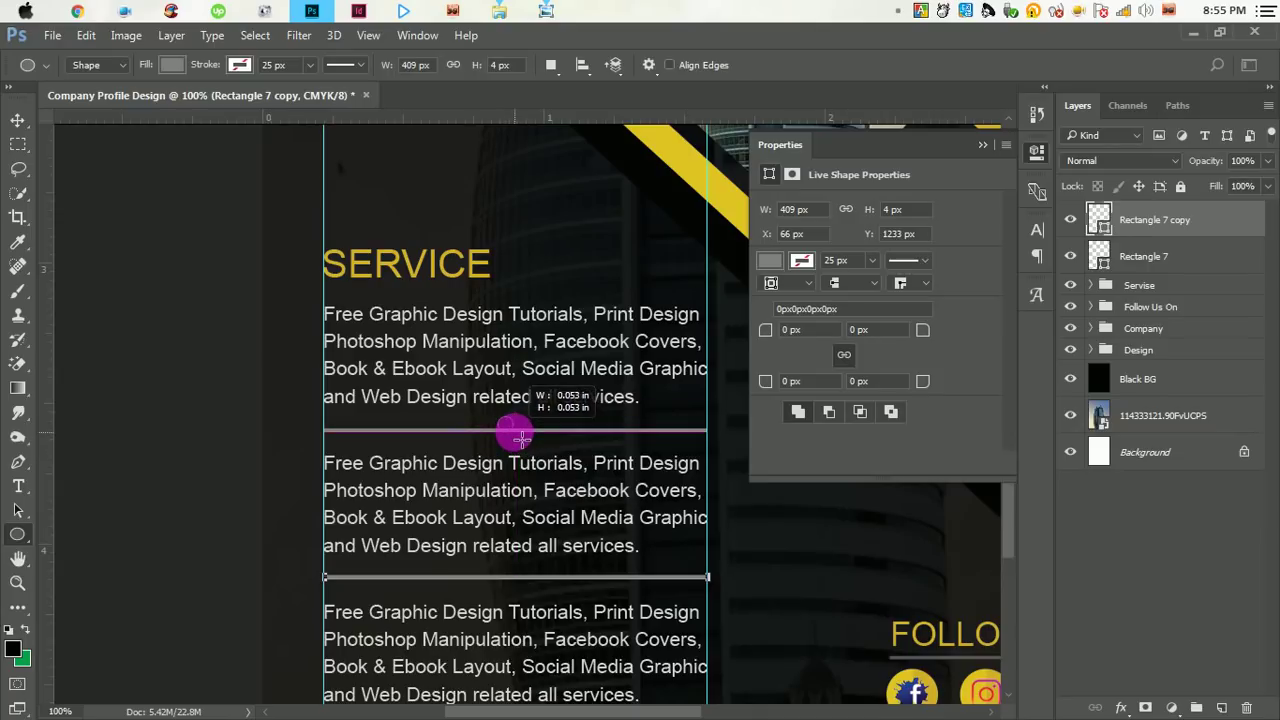
left_click_drag(525, 443, 522, 433)
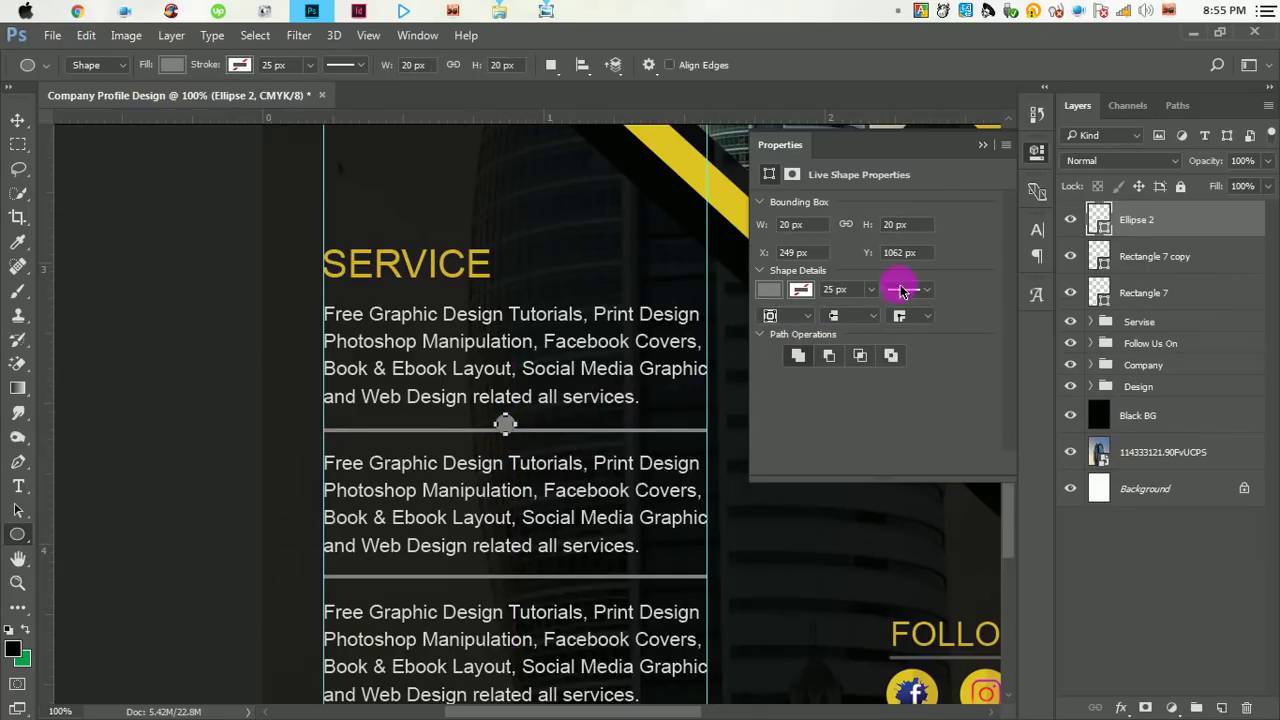
double_click(1100, 220)
left_click(677, 157)
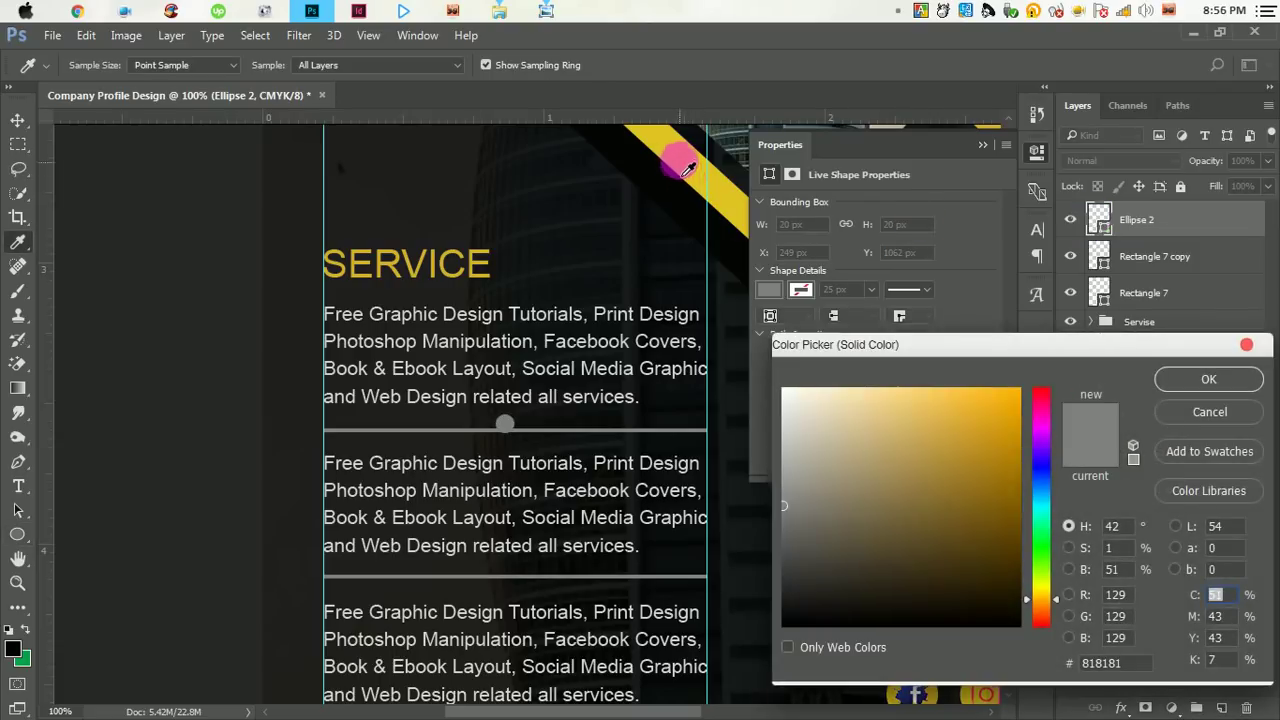
left_click(1212, 380)
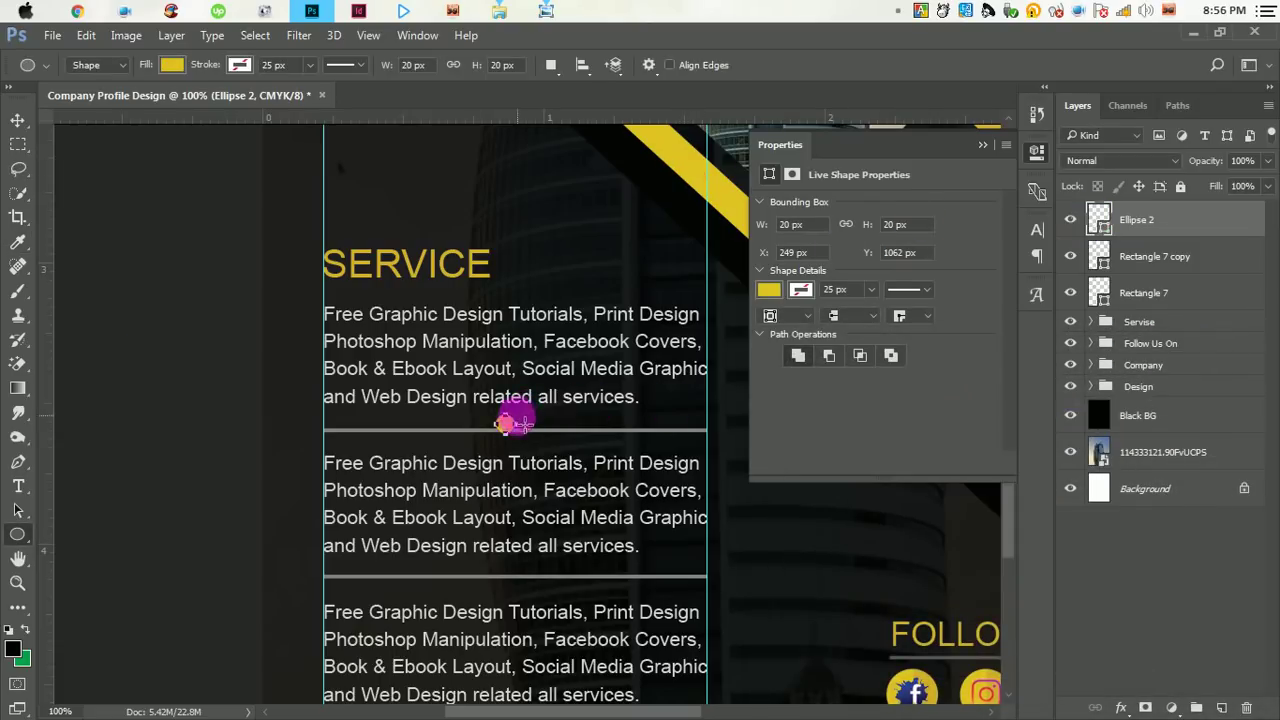
- Nudge the yellow dot onto the line and scale it to 80%
left_click(18, 120)
key("Down")
key("Down")
key("Down")
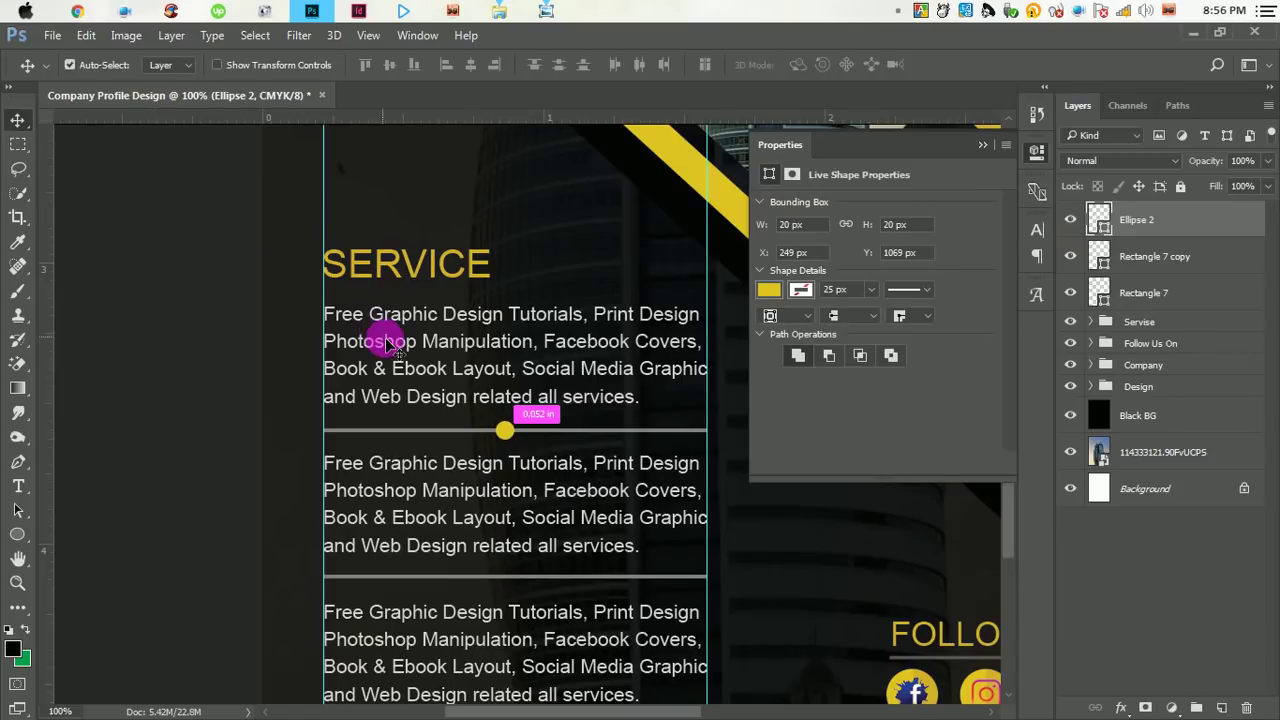
key("ctrl+t")
scroll(503, 414, "up", 3)
scroll(500, 408, "up", 1)
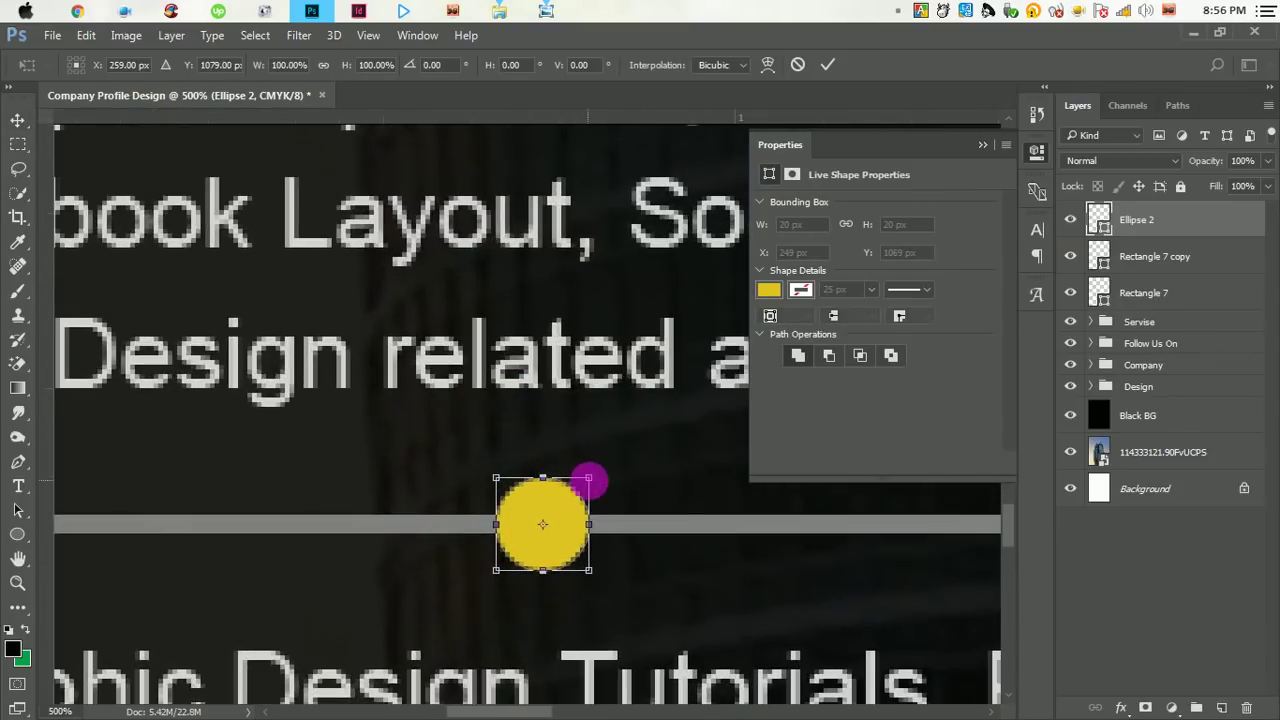
left_click_drag(595, 486, 580, 489)
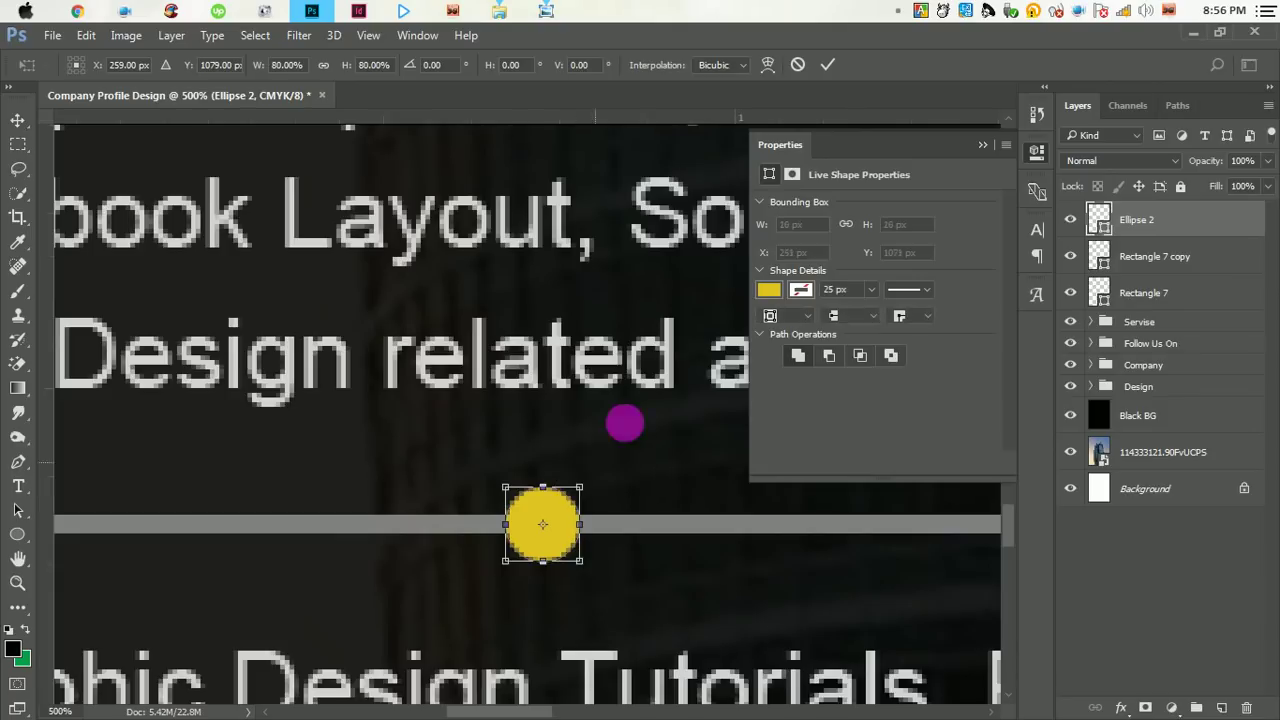
left_click(830, 66)
- Duplicate the yellow dot onto the second divider line
scroll(594, 363, "down", 1)
scroll(537, 386, "down", 2)
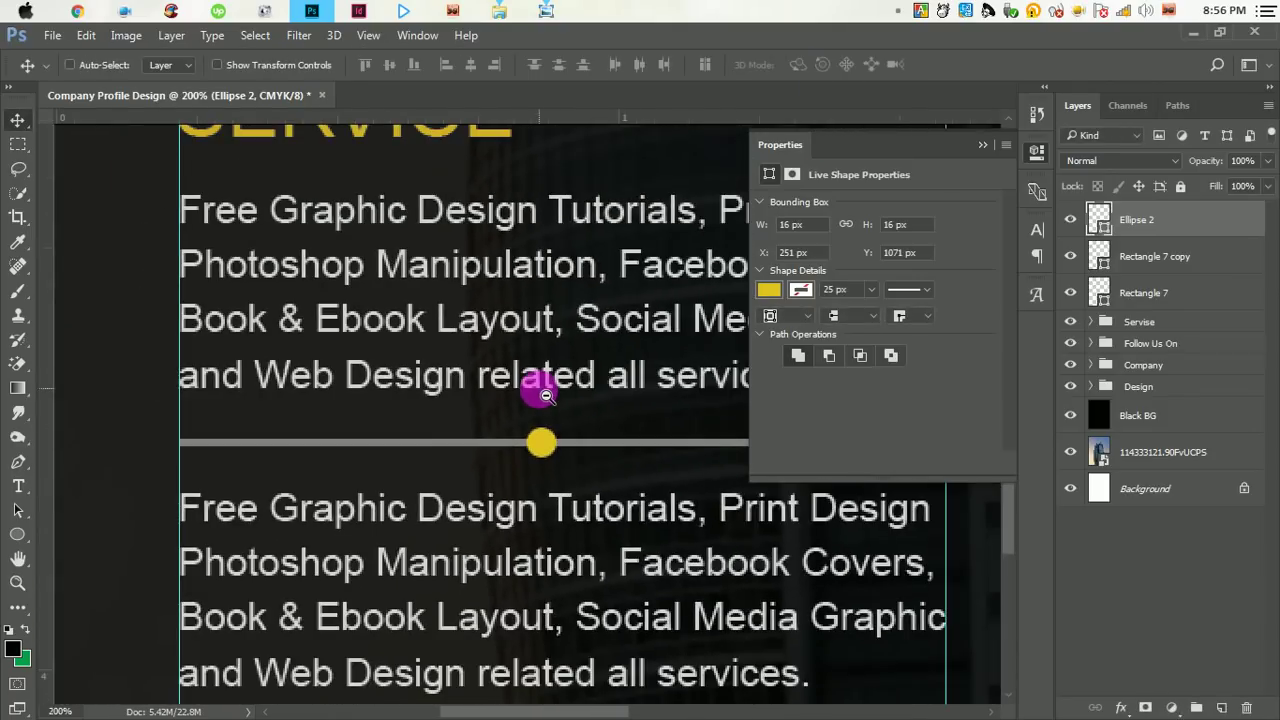
scroll(545, 395, "down", 2)
left_click_drag(540, 414, 540, 566)
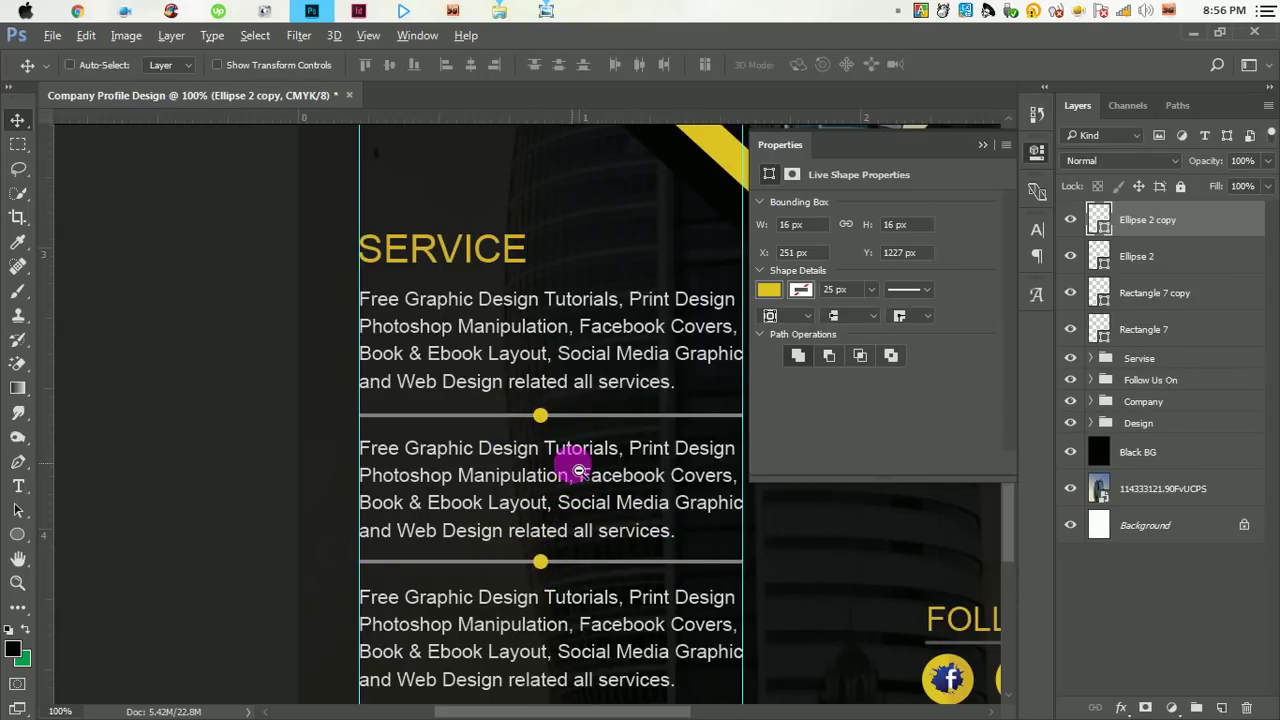
scroll(577, 463, "down", 1)
scroll(590, 460, "down", 1)
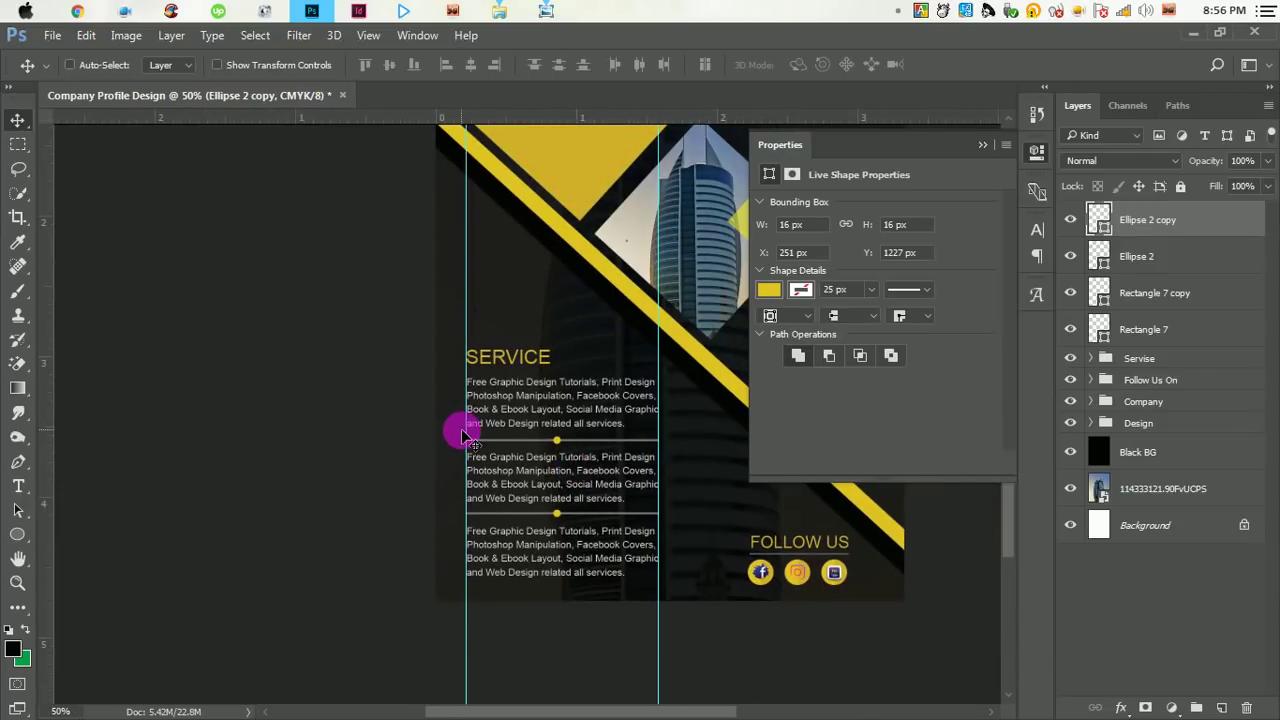
- Remove both vertical guides and collapse the shape Properties panel
left_click_drag(473, 437, 34, 380)
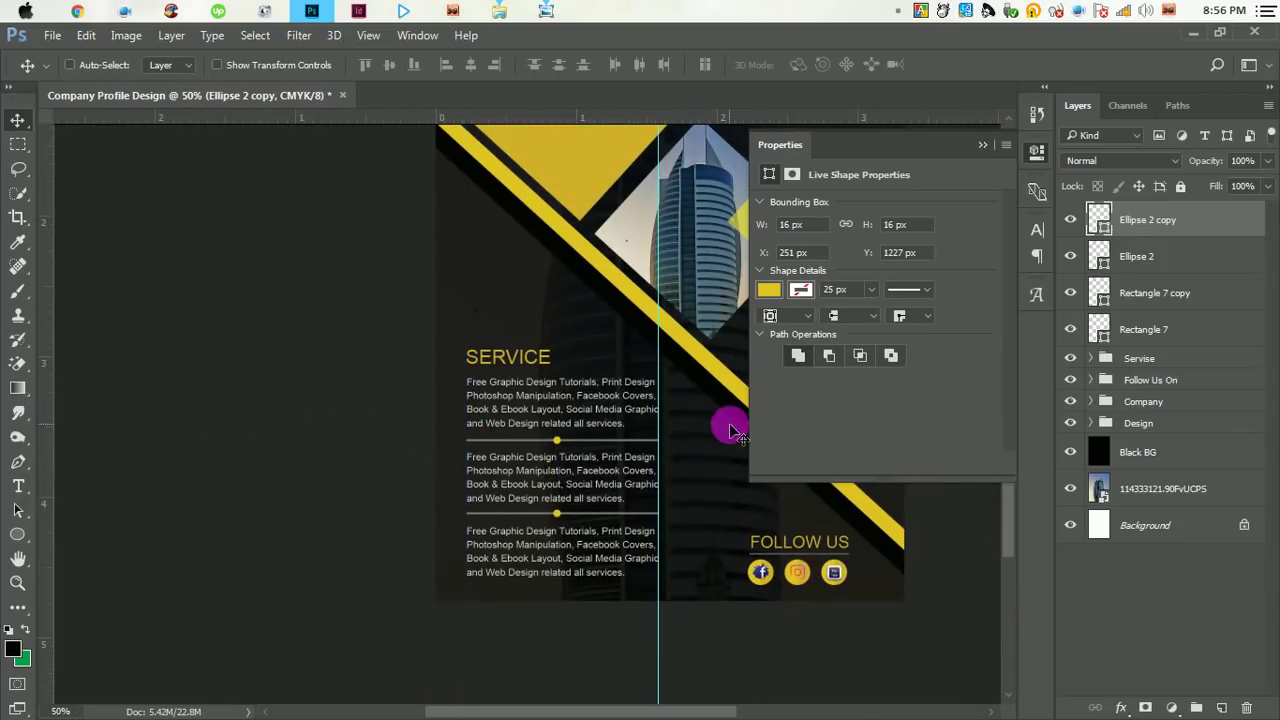
left_click_drag(663, 434, 25, 400)
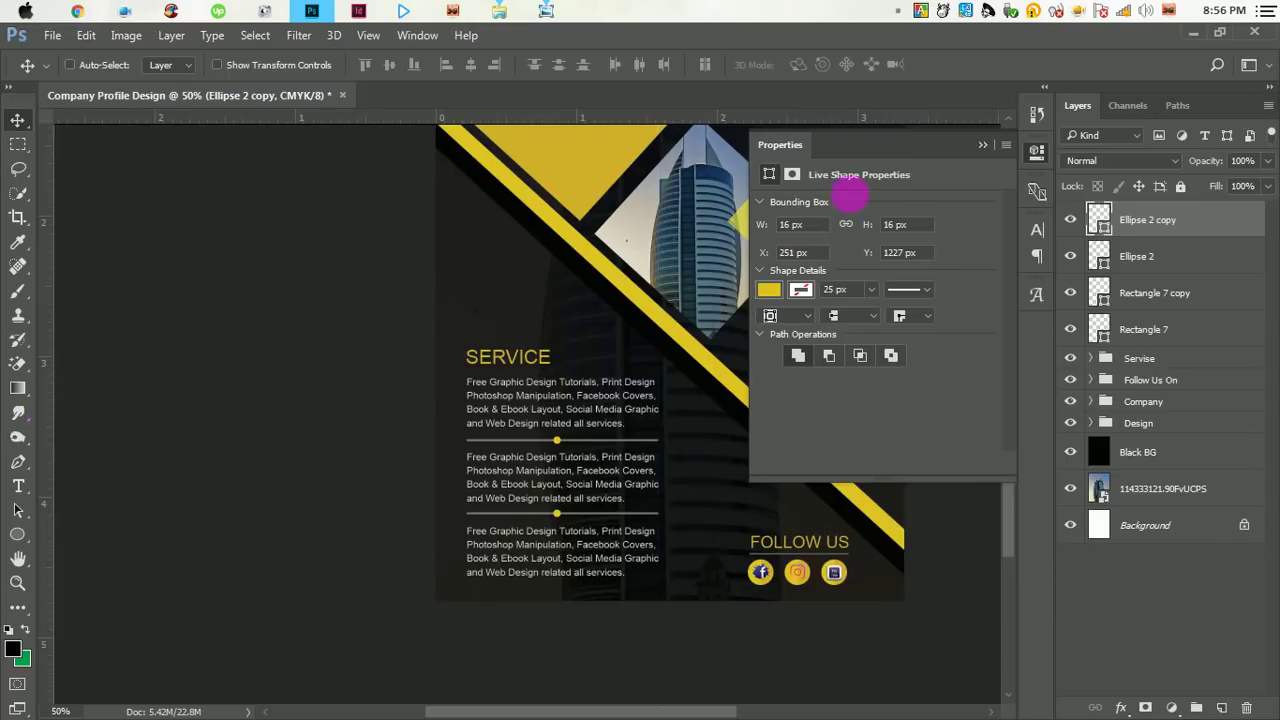
left_click(983, 146)
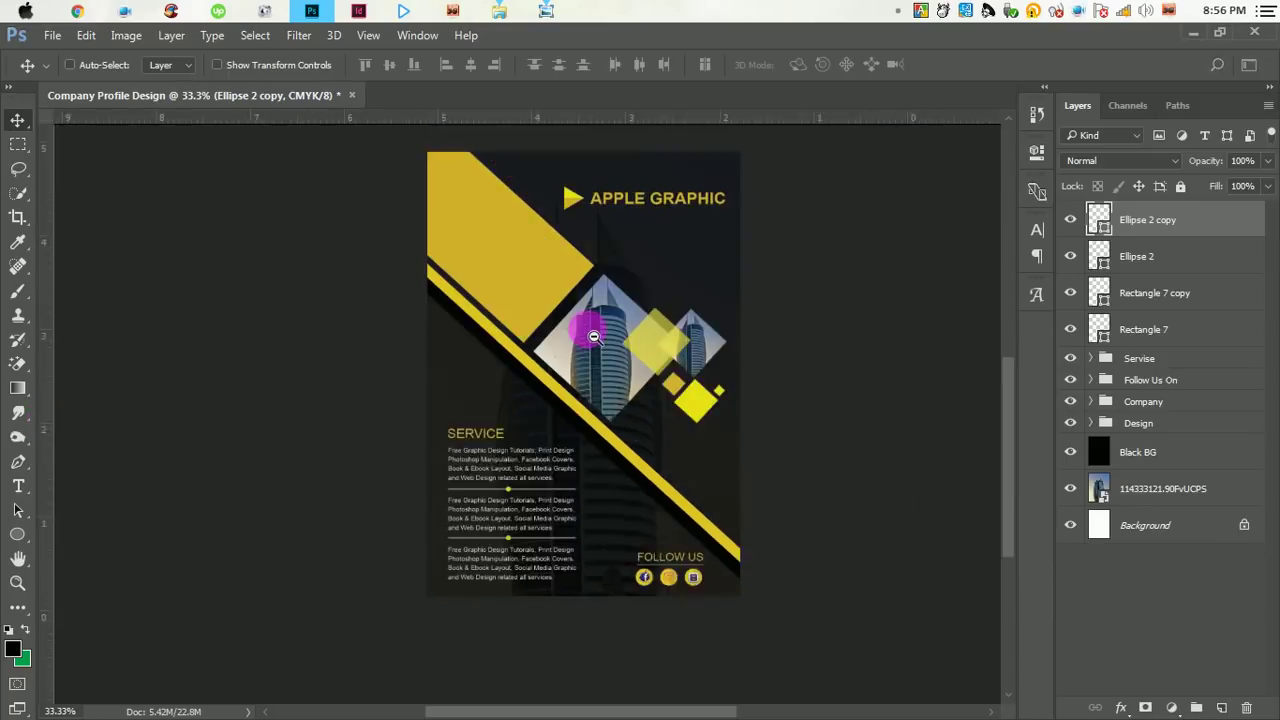
- Zoom and pan to view the whole finished flyer
left_click(592, 333, "alt")
left_click(654, 391, "ctrl")
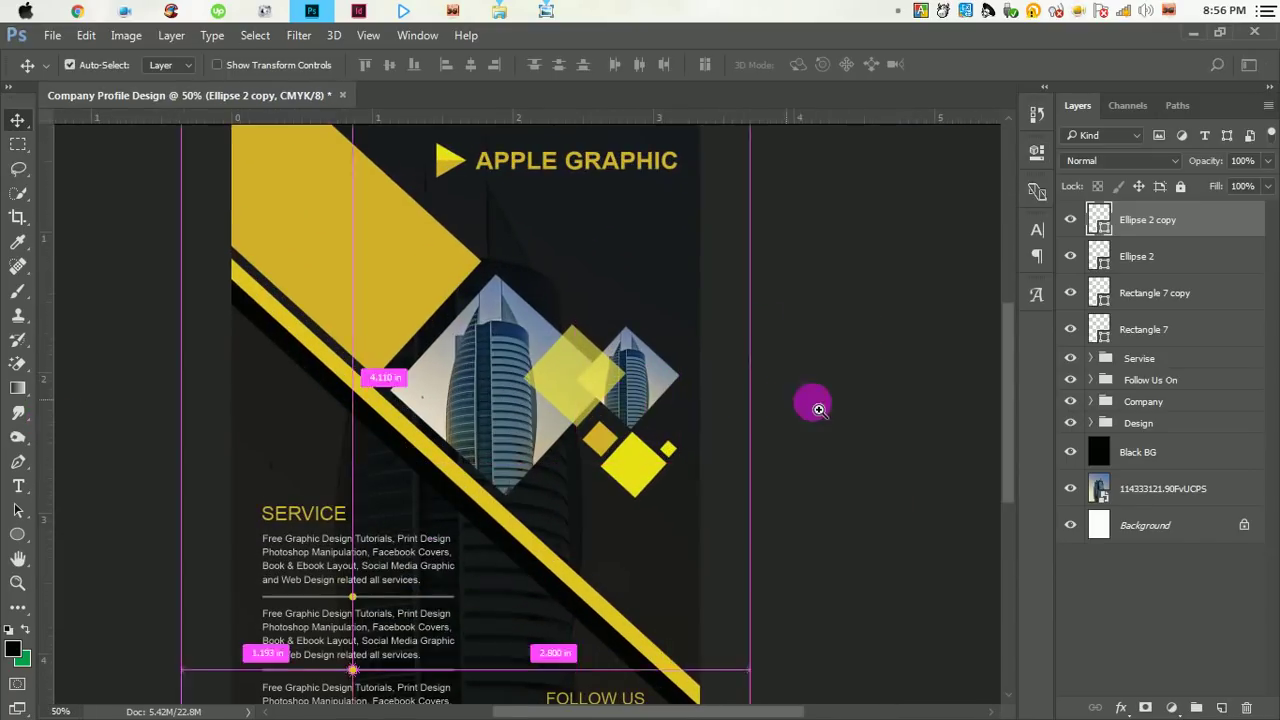
left_click_drag(508, 503, 537, 434)
left_click(549, 434, "alt")
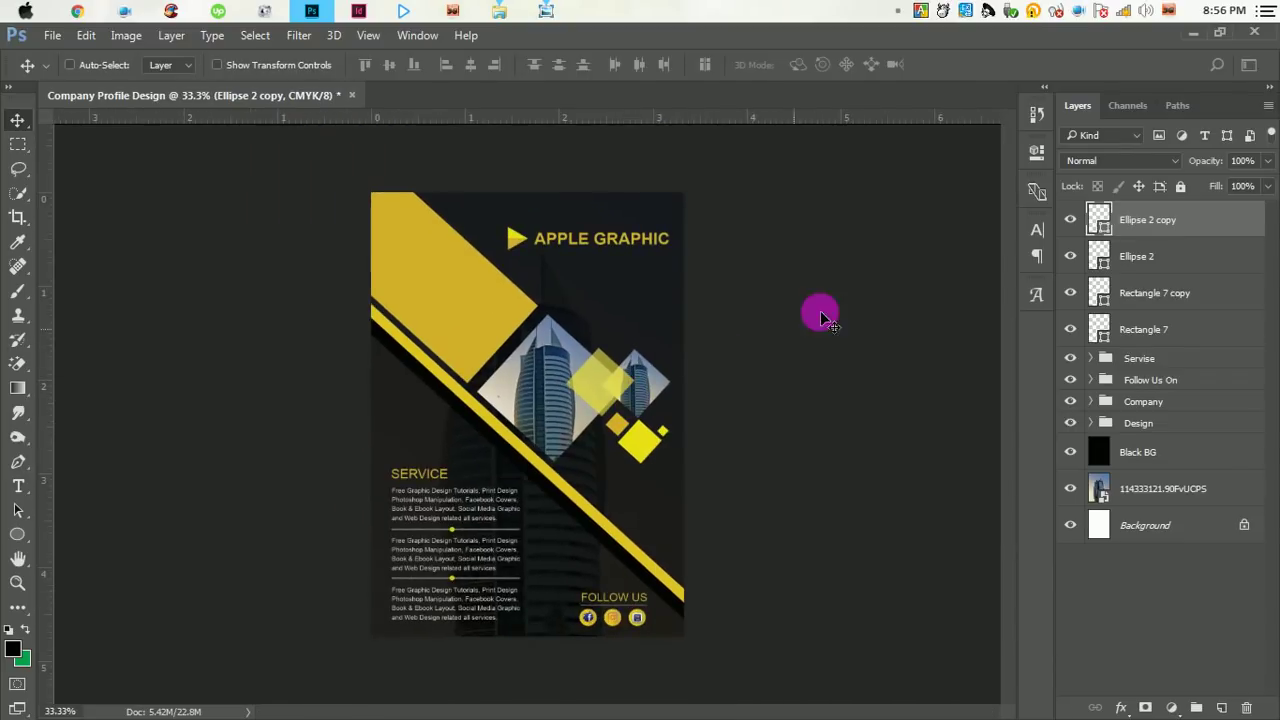